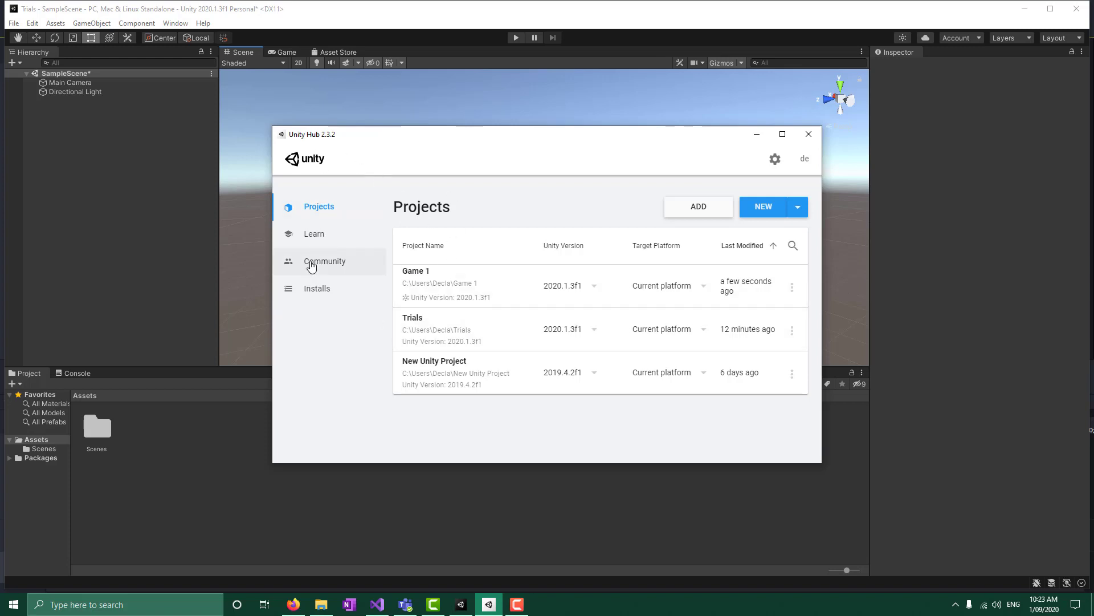
- Look through the Unity Hub's Learn, Community, Projects and Installs sections
{"action": "left_click", "coordinate": [317, 235]}
{"action": "left_click", "coordinate": [329, 264]}
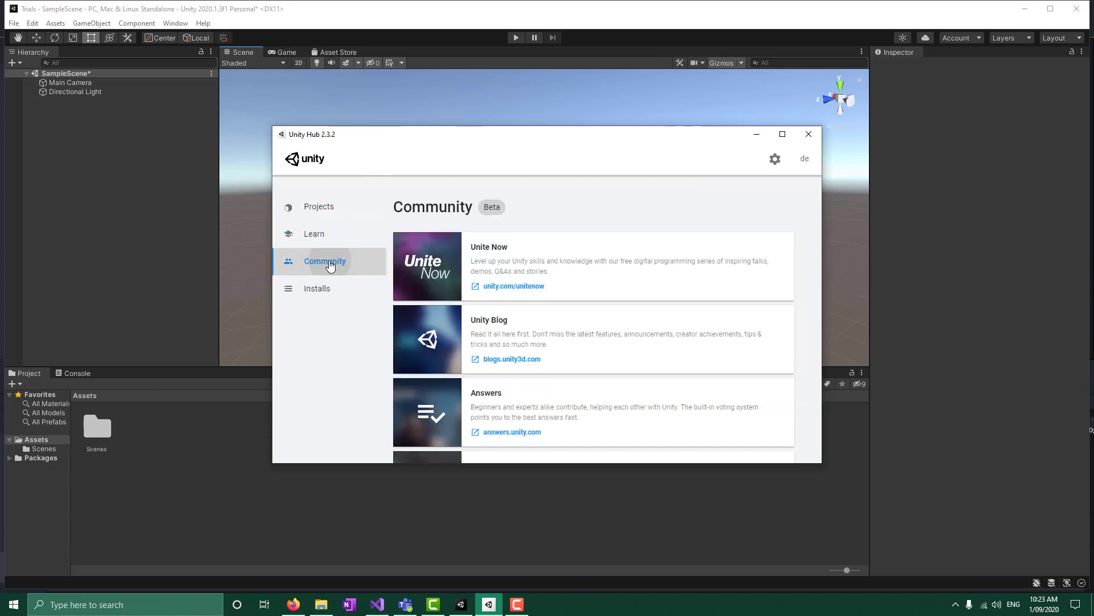
{"action": "left_click", "coordinate": [334, 212]}
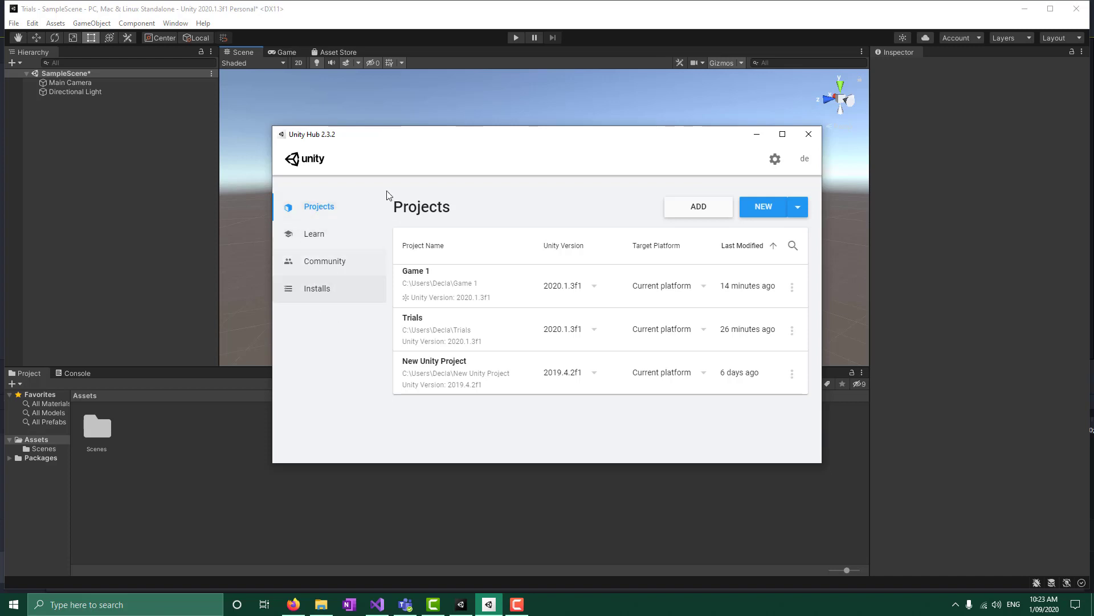
{"action": "left_click", "coordinate": [315, 291]}
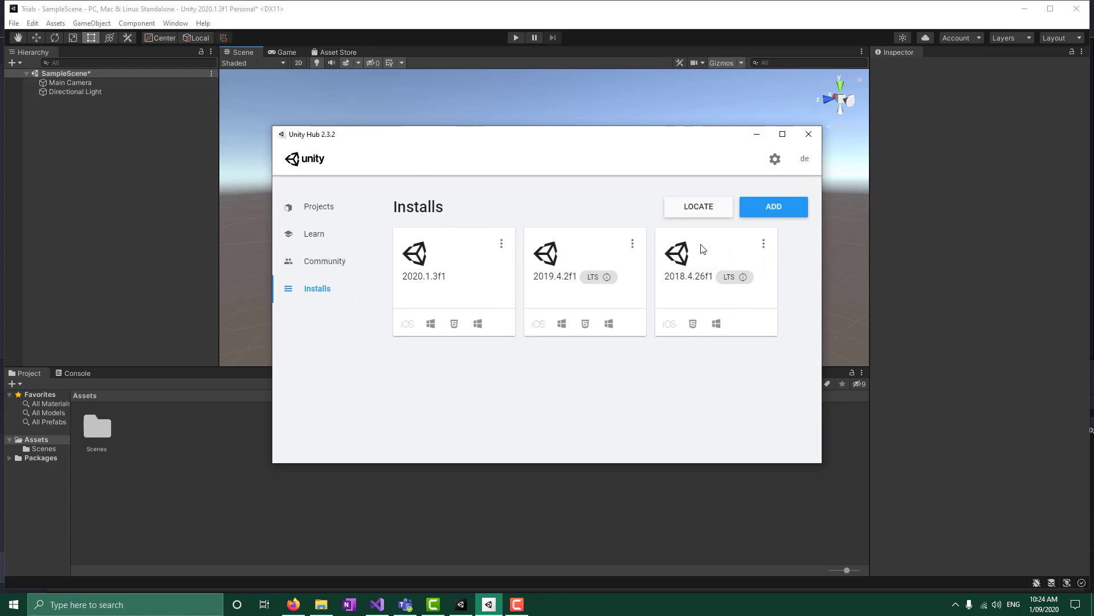
{"action": "left_click", "coordinate": [316, 209]}
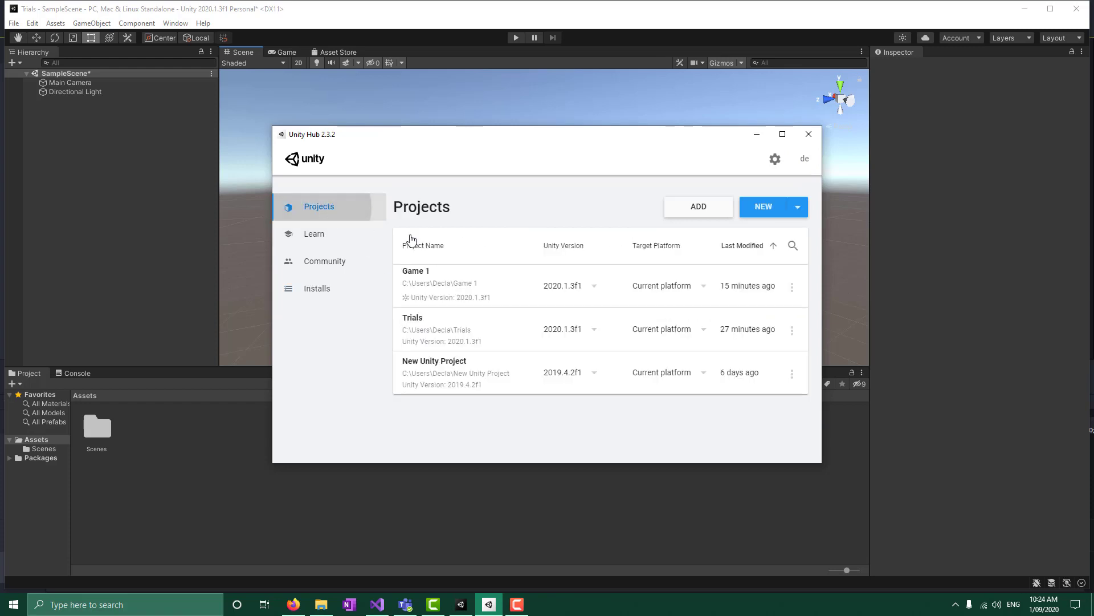
{"action": "left_click", "coordinate": [333, 295]}
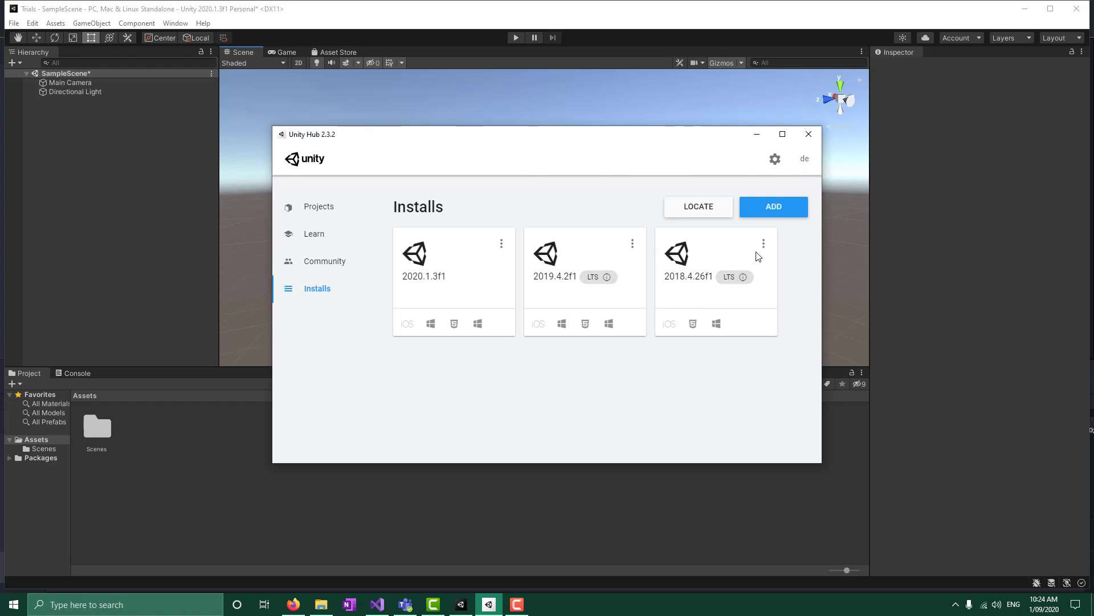
- Check which Unity versions can be added to the installs, and view the account options
{"action": "left_click", "coordinate": [769, 211]}
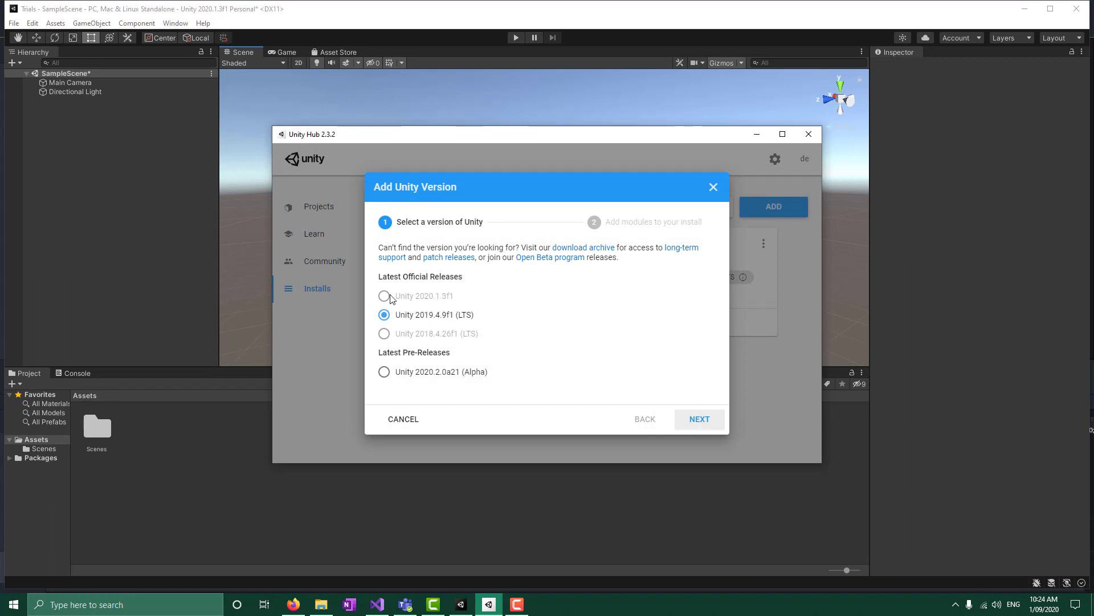
{"action": "left_click", "coordinate": [713, 187]}
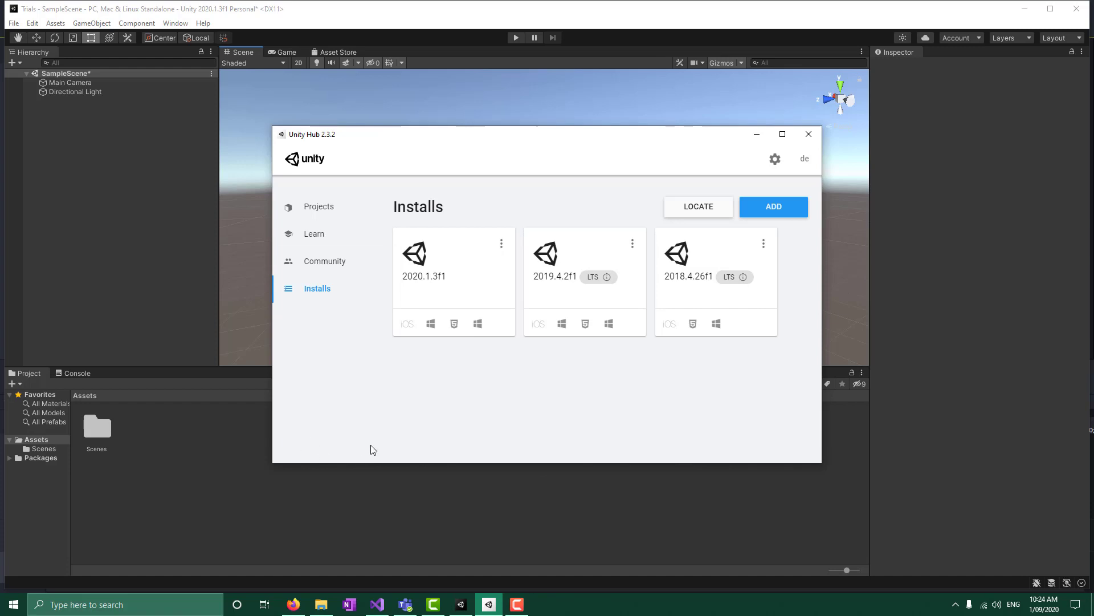
{"action": "left_click", "coordinate": [806, 161]}
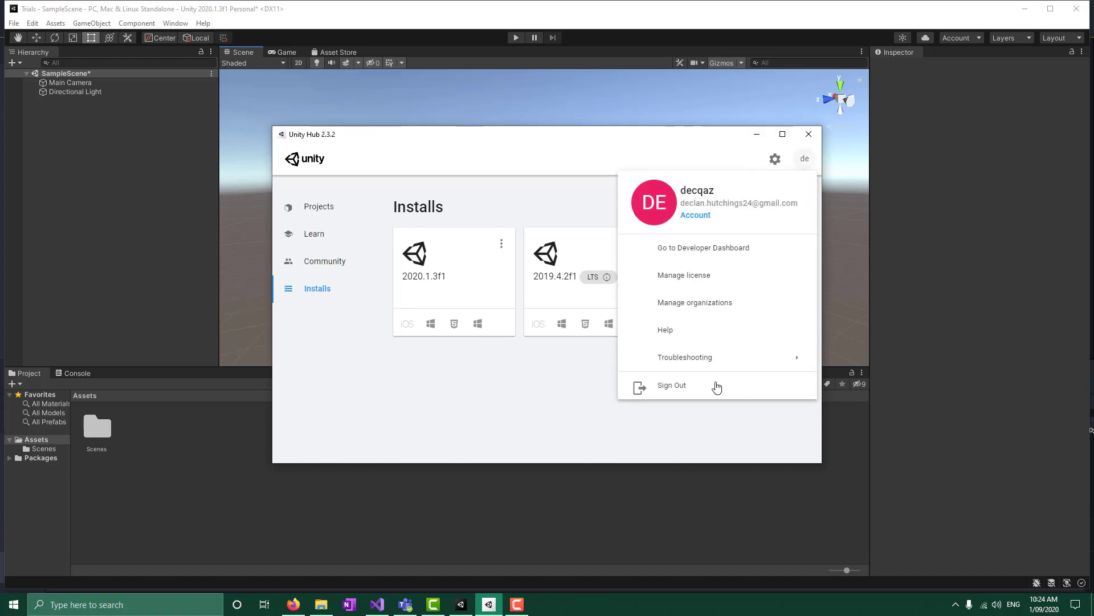
{"action": "left_click", "coordinate": [372, 399]}
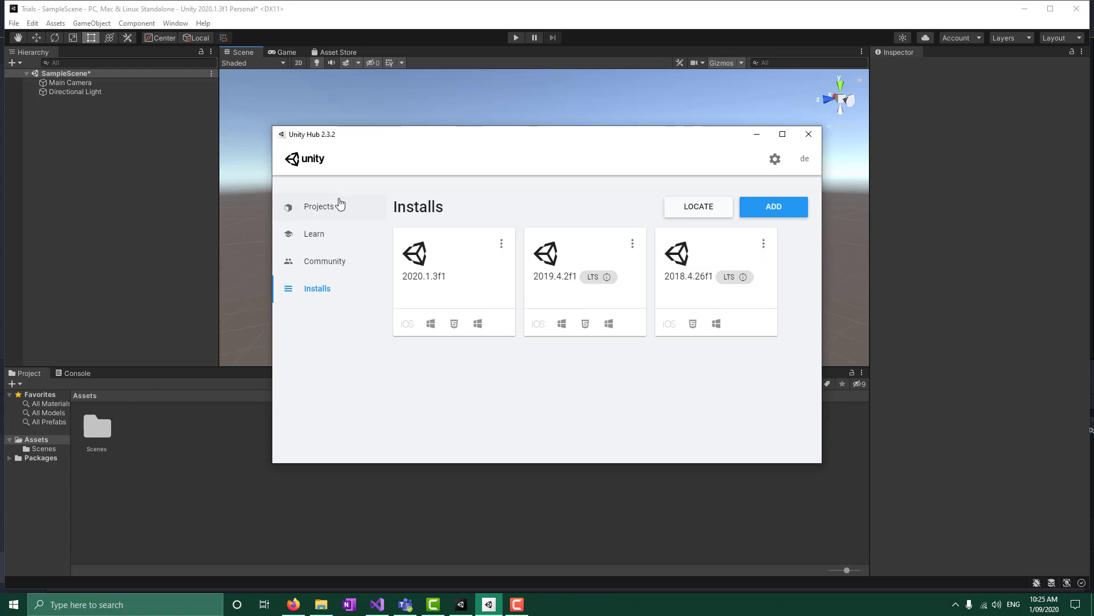
- View the editor versions offered for a new project and the new-project templates and settings, without creating a project
{"action": "left_click", "coordinate": [339, 207]}
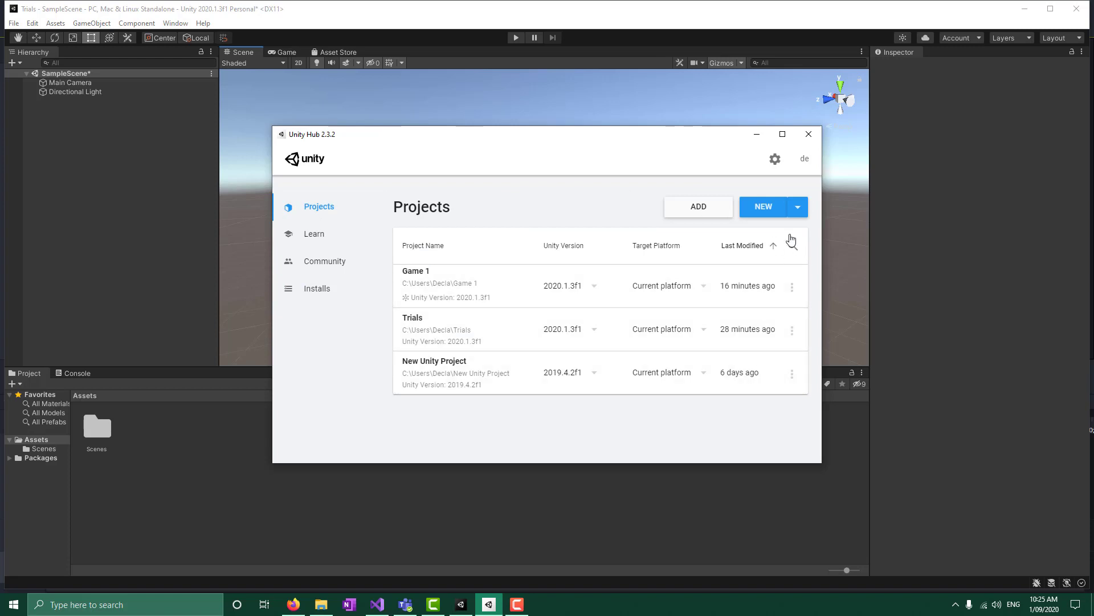
{"action": "left_click", "coordinate": [799, 209]}
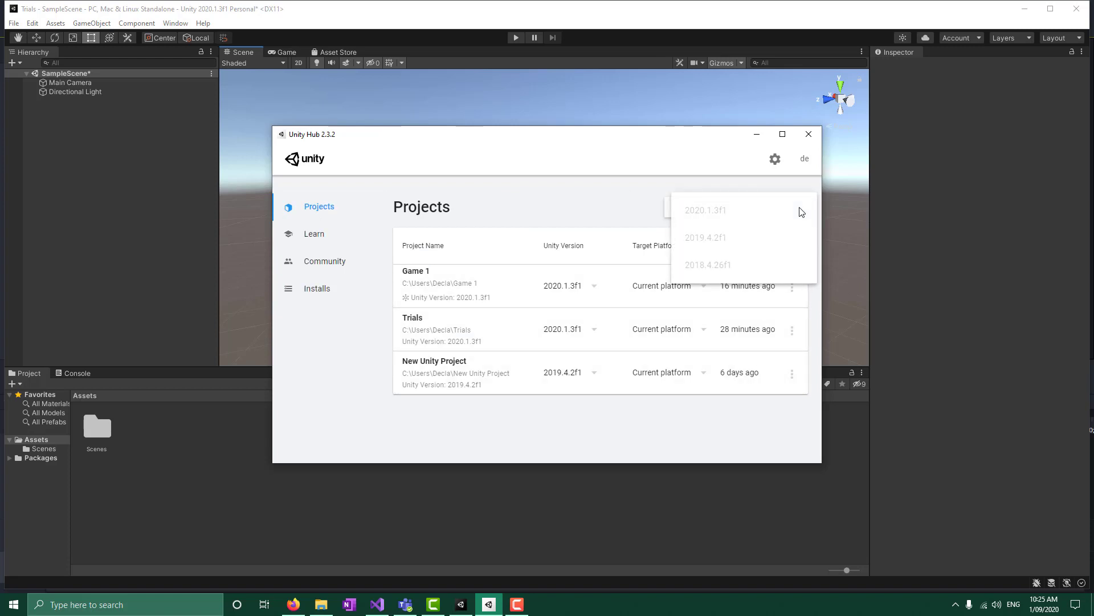
{"action": "left_click", "coordinate": [587, 206]}
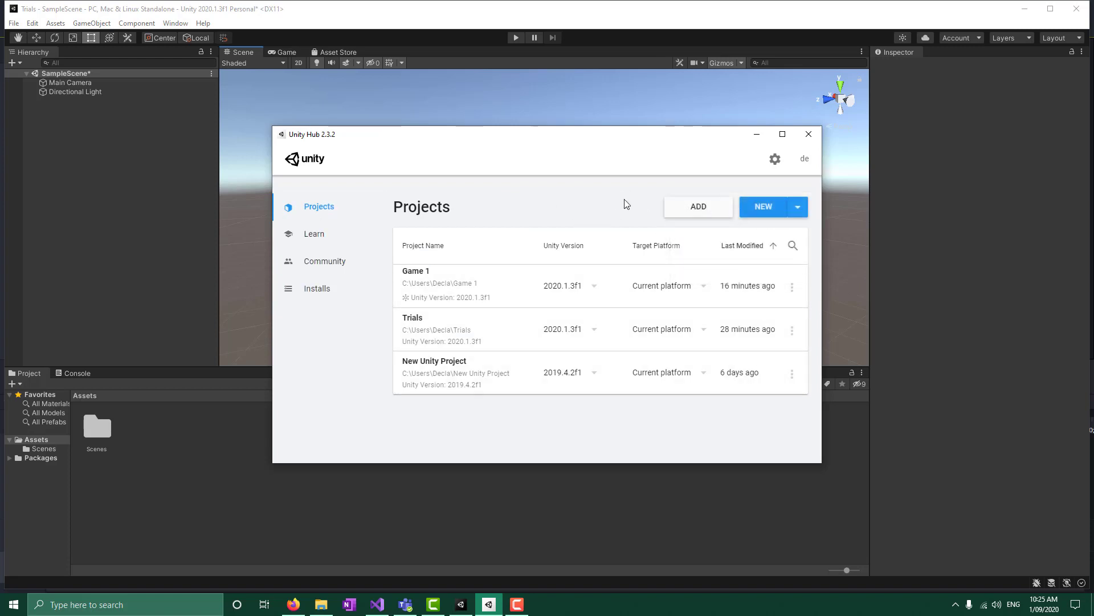
{"action": "left_click", "coordinate": [764, 208]}
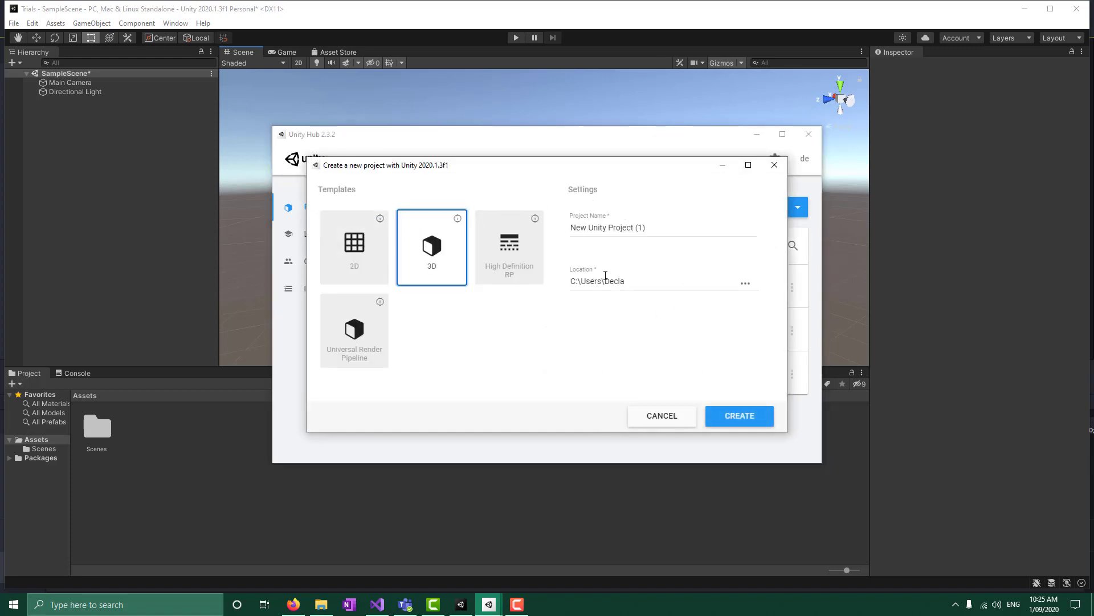
{"action": "left_click", "coordinate": [668, 421]}
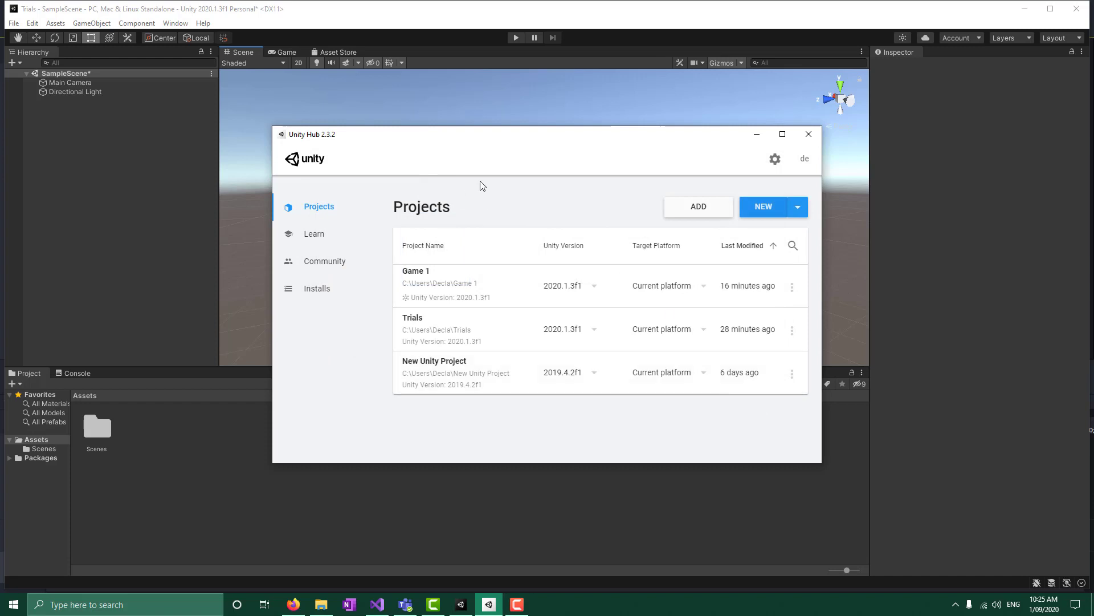
- Switch to the Trials project in the Unity editor and examine the SampleScene hierarchy and the Scenes and Packages folders
{"action": "left_click", "coordinate": [161, 209]}
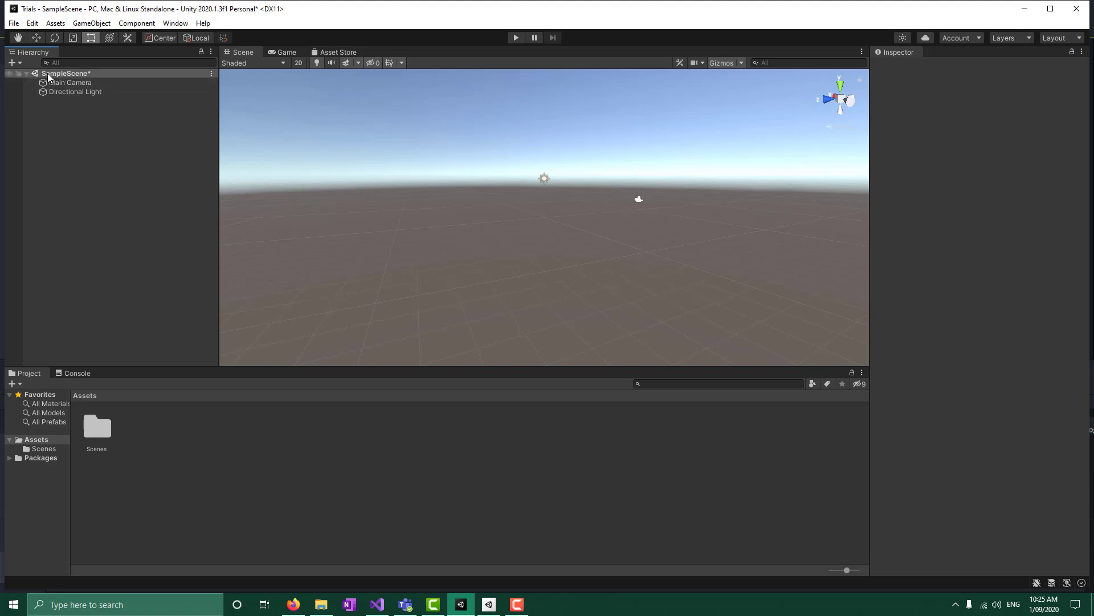
{"action": "right_click", "coordinate": [62, 76]}
{"action": "left_click", "coordinate": [12, 177]}
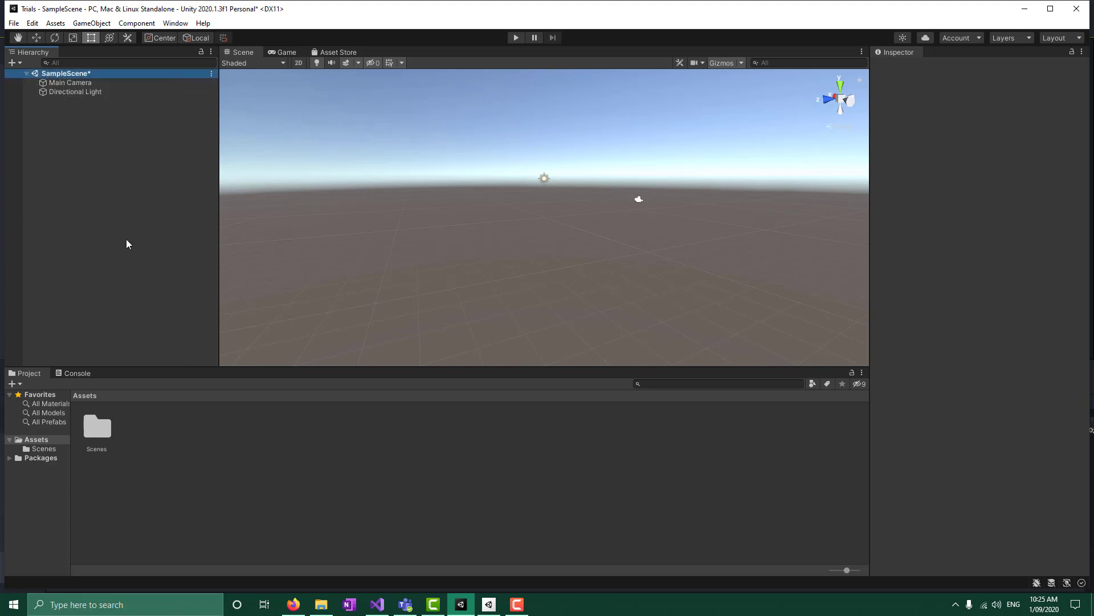
{"action": "left_click", "coordinate": [26, 73]}
{"action": "left_click", "coordinate": [26, 73]}
{"action": "left_click", "coordinate": [26, 73]}
{"action": "left_click", "coordinate": [26, 73]}
{"action": "left_click", "coordinate": [44, 448]}
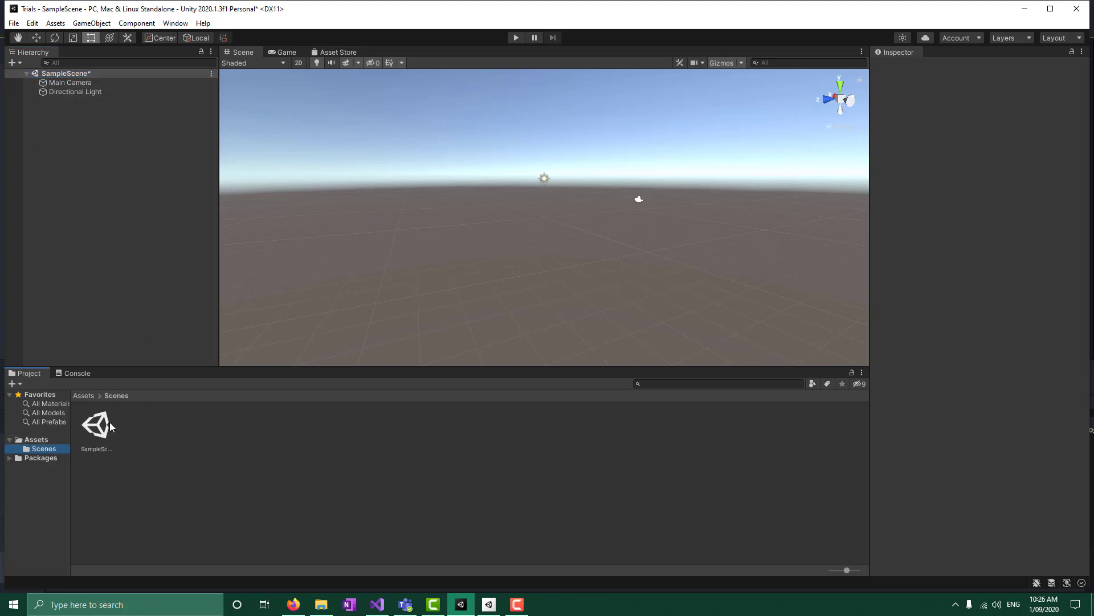
{"action": "left_click", "coordinate": [27, 74]}
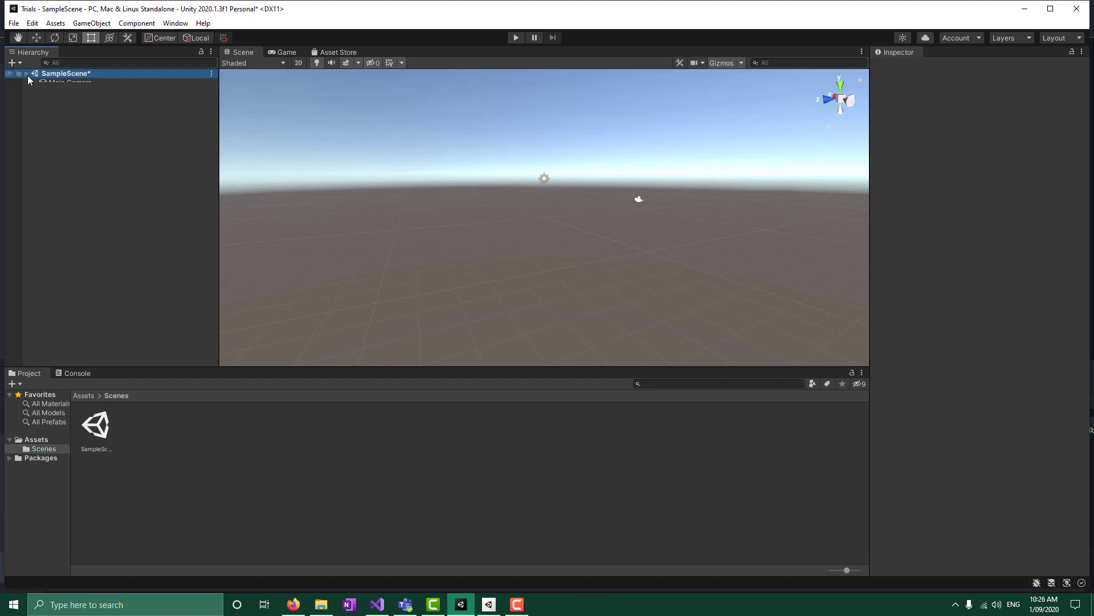
{"action": "left_click", "coordinate": [26, 73]}
{"action": "left_click", "coordinate": [13, 461]}
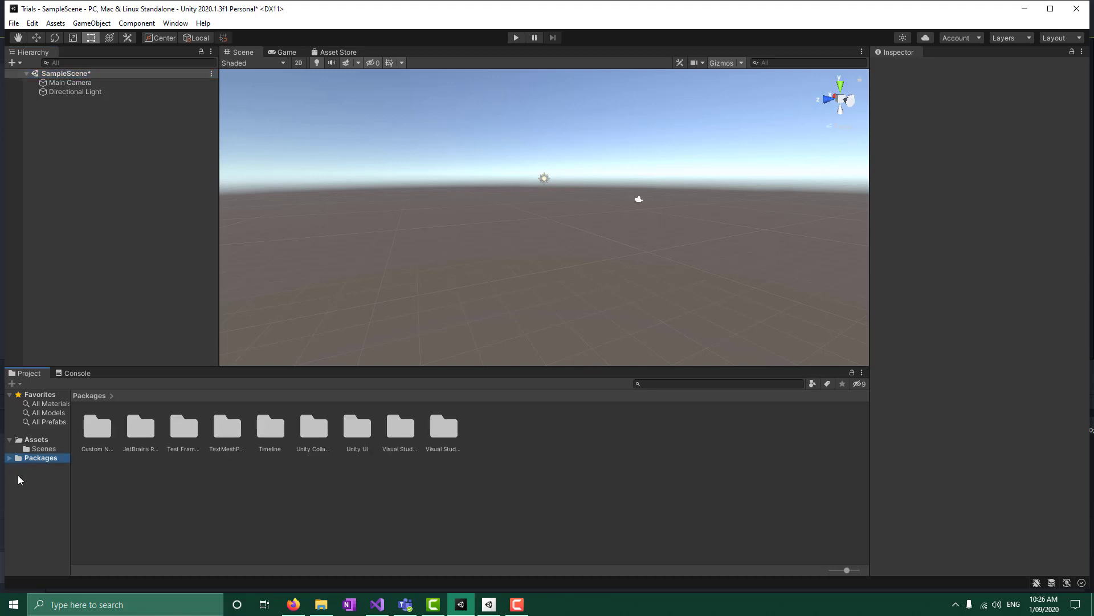
- Create a folder named Scripts in the project's root Assets folder
{"action": "left_click", "coordinate": [35, 440]}
{"action": "right_click", "coordinate": [245, 428]}
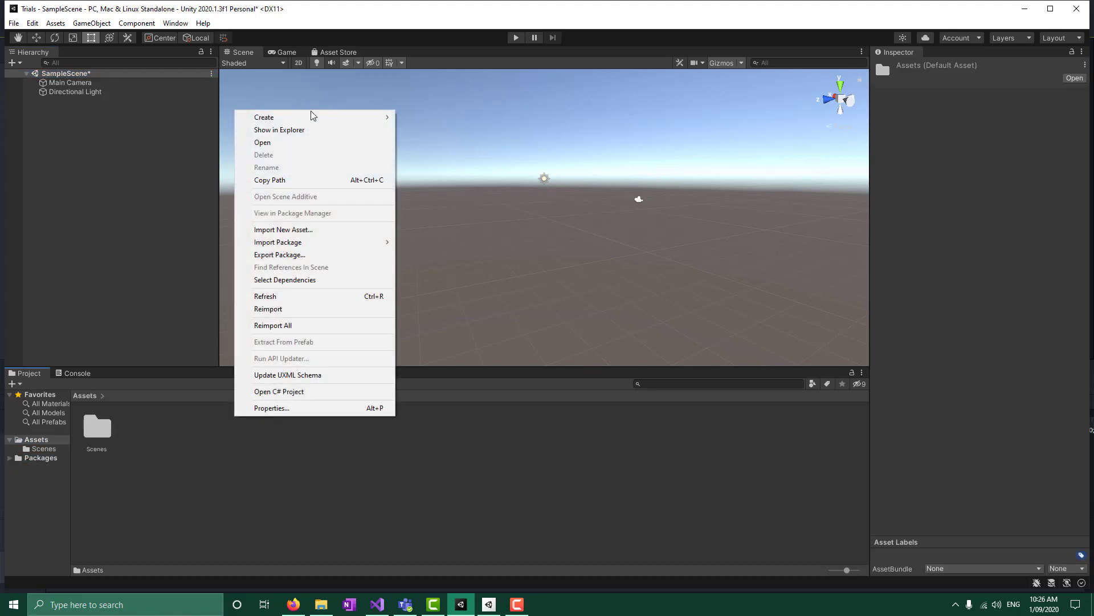
{"action": "mouse_move", "coordinate": [313, 119]}
{"action": "left_click", "coordinate": [410, 117]}
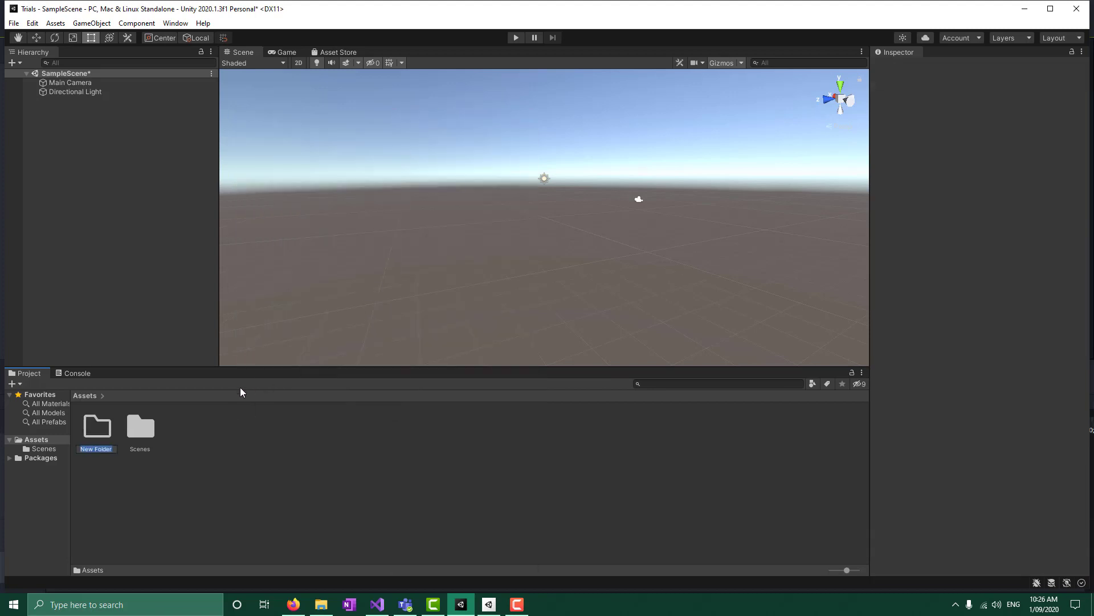
{"action": "type", "text": "Scripts"}
{"action": "key", "text": "Return"}
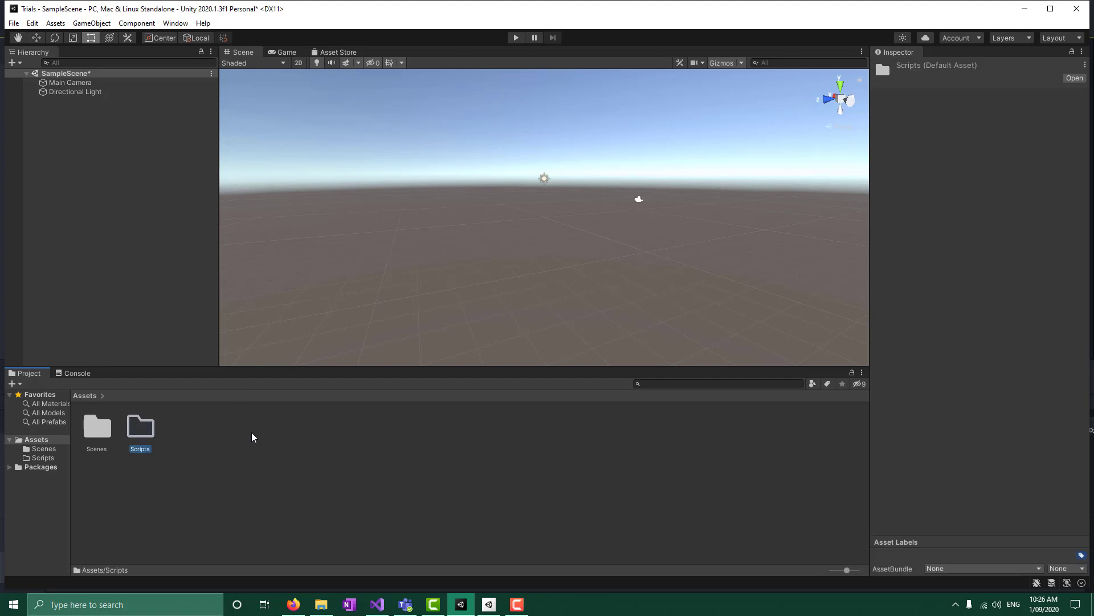
- Create a folder named Prefabs next to the Scripts folder
{"action": "right_click", "coordinate": [251, 432]}
{"action": "mouse_move", "coordinate": [308, 134]}
{"action": "left_click", "coordinate": [424, 132]}
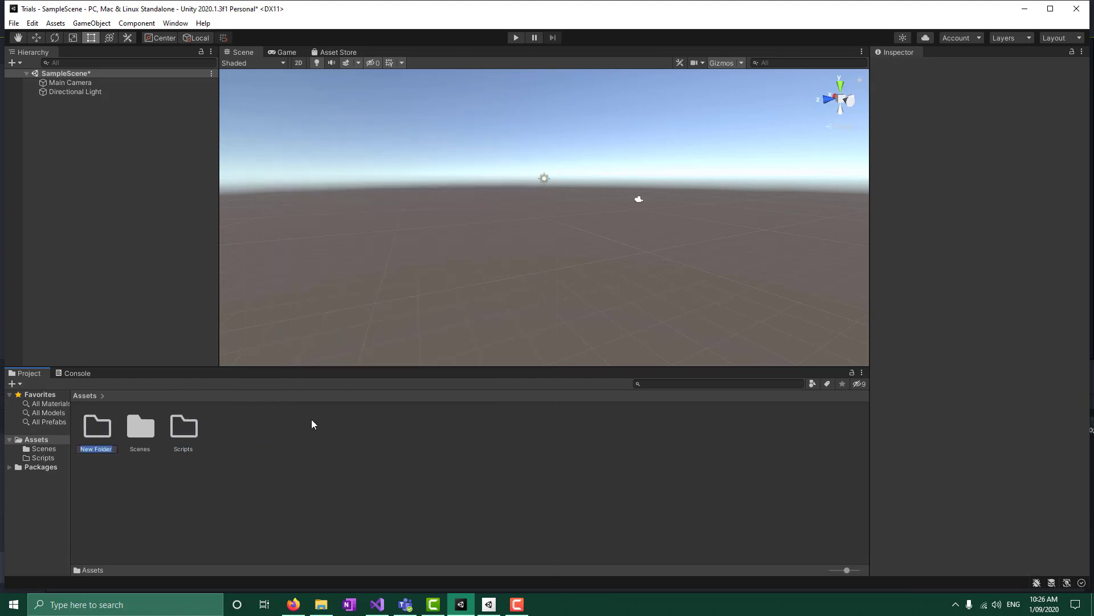
{"action": "type", "text": "Prefabs"}
- Create a subfolder named Assets inside the project's root Assets folder
{"action": "right_click", "coordinate": [285, 421]}
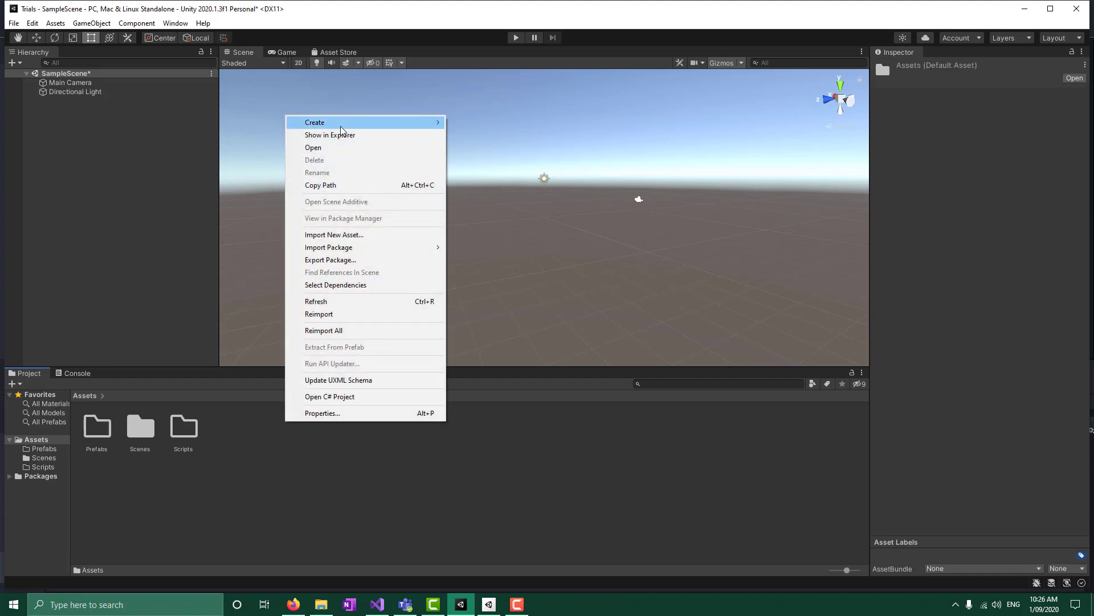
{"action": "mouse_move", "coordinate": [342, 123]}
{"action": "left_click", "coordinate": [471, 123]}
{"action": "type", "text": "Asset"}
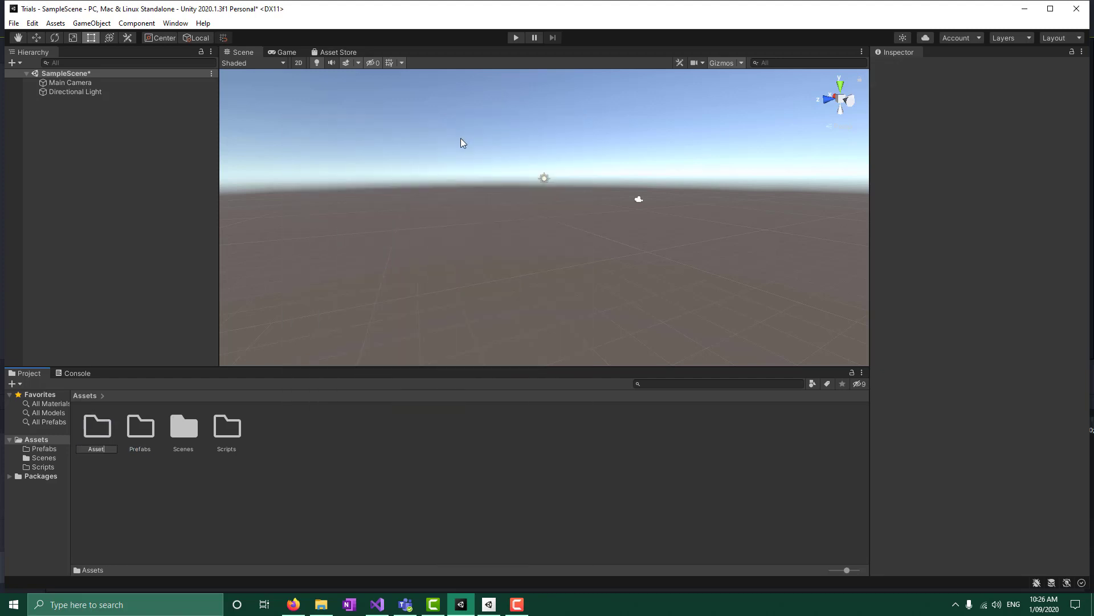
{"action": "type", "text": "s"}
{"action": "key", "text": "Return"}
{"action": "right_click", "coordinate": [322, 450]}
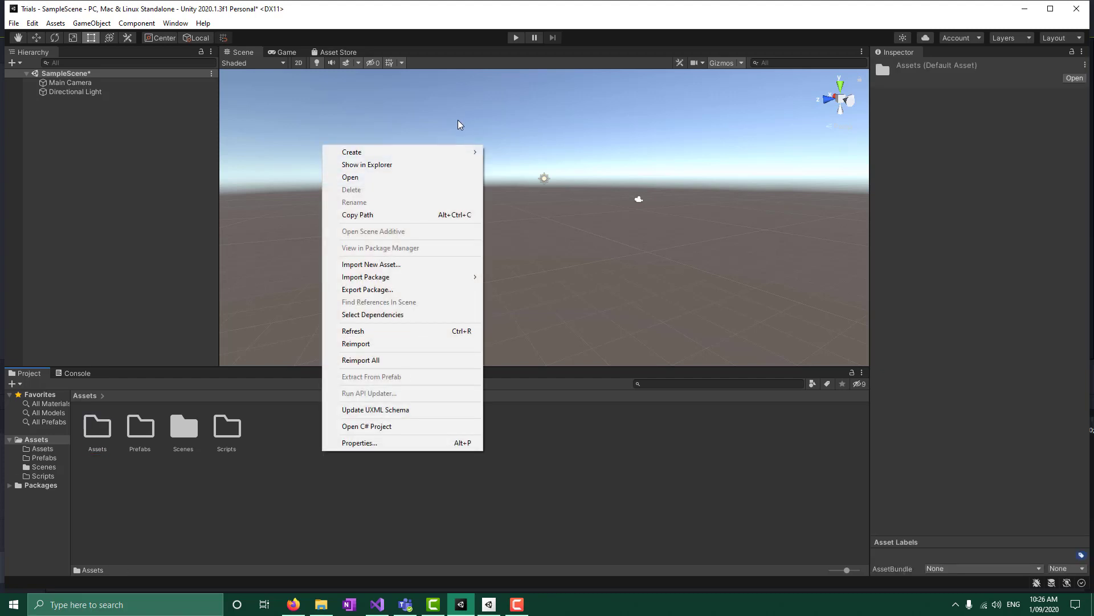
{"action": "left_click", "coordinate": [311, 517]}
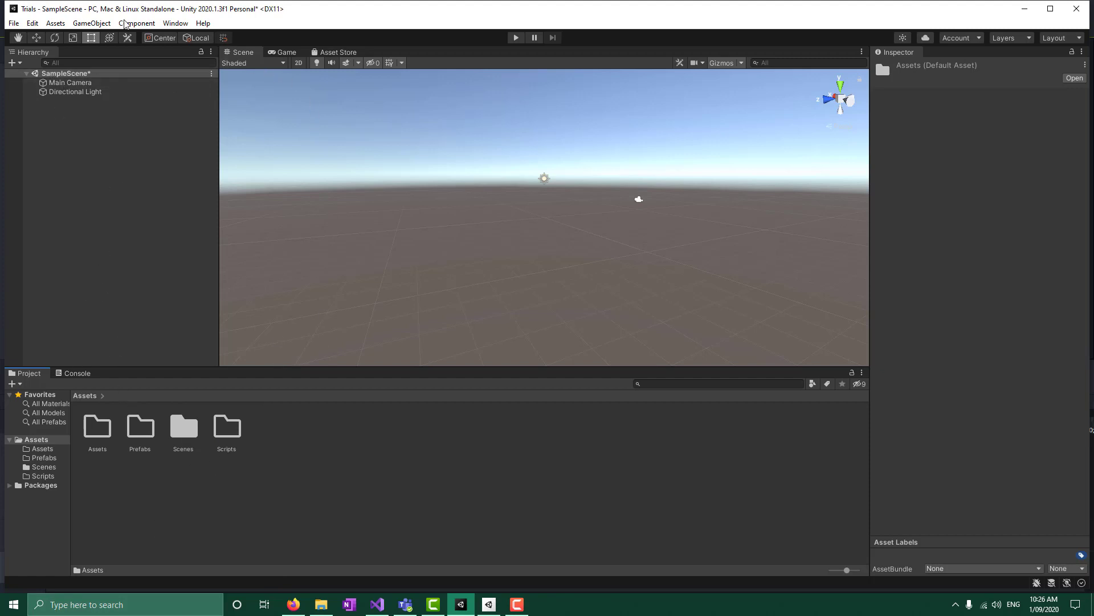
- Show the Asset Store page inside the editor and read its notice about the store website and importing through the Package Manager
{"action": "left_click", "coordinate": [175, 23]}
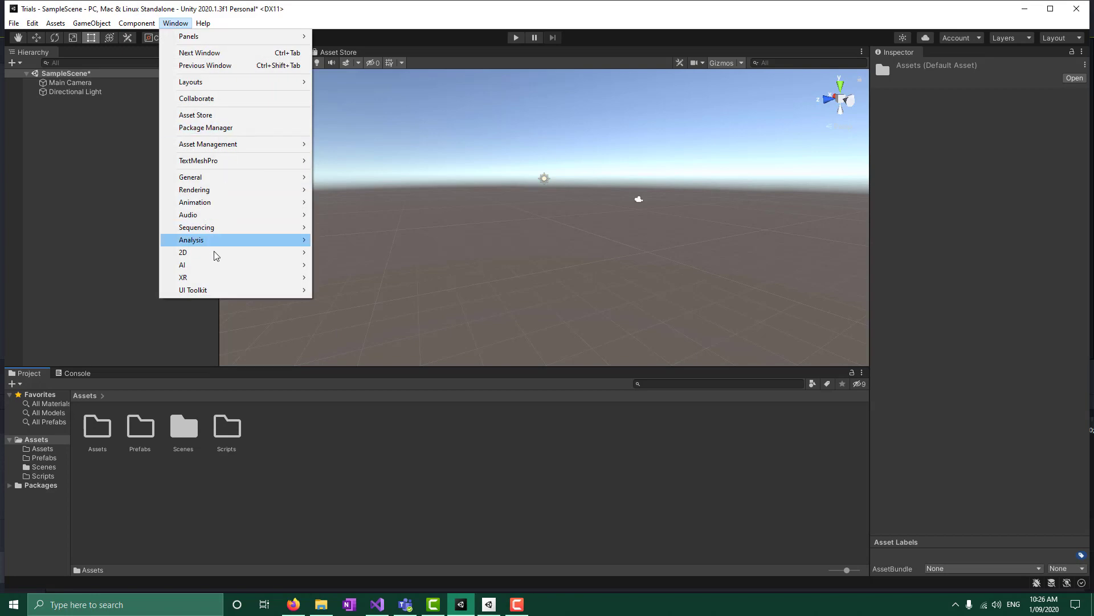
{"action": "left_click", "coordinate": [346, 52]}
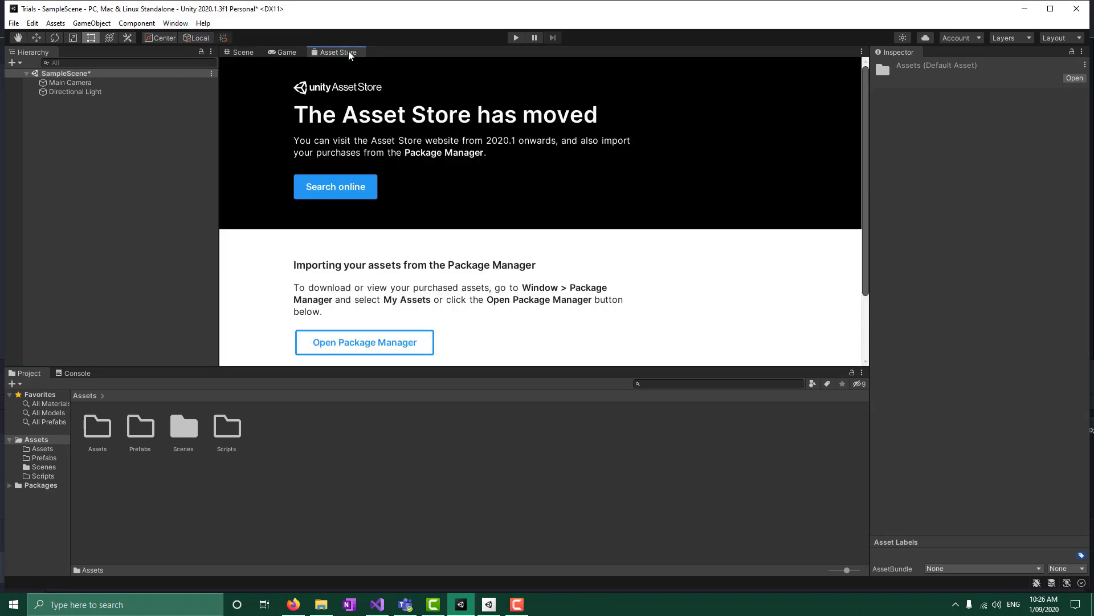
{"action": "scroll", "coordinate": [627, 210], "scroll_direction": "down", "scroll_amount": 2}
{"action": "scroll", "coordinate": [649, 214], "scroll_direction": "up", "scroll_amount": 2}
{"action": "scroll", "coordinate": [650, 217], "scroll_direction": "down", "scroll_amount": 2}
{"action": "scroll", "coordinate": [649, 218], "scroll_direction": "up", "scroll_amount": 2}
{"action": "scroll", "coordinate": [652, 177], "scroll_direction": "down", "scroll_amount": 2}
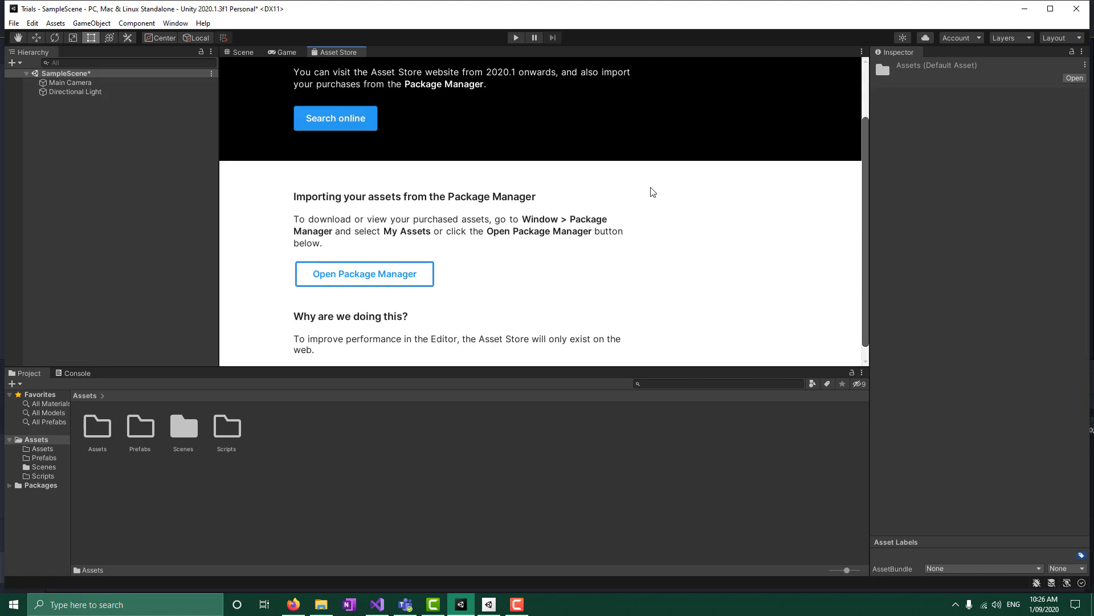
{"action": "scroll", "coordinate": [650, 191], "scroll_direction": "up", "scroll_amount": 2}
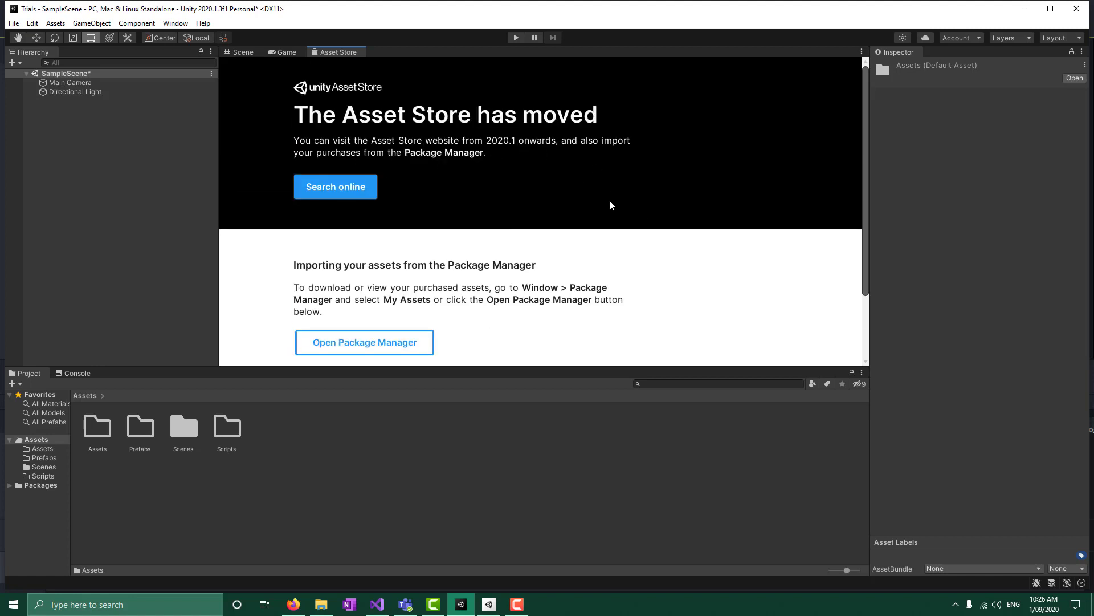
{"action": "scroll", "coordinate": [610, 206], "scroll_direction": "down", "scroll_amount": 2}
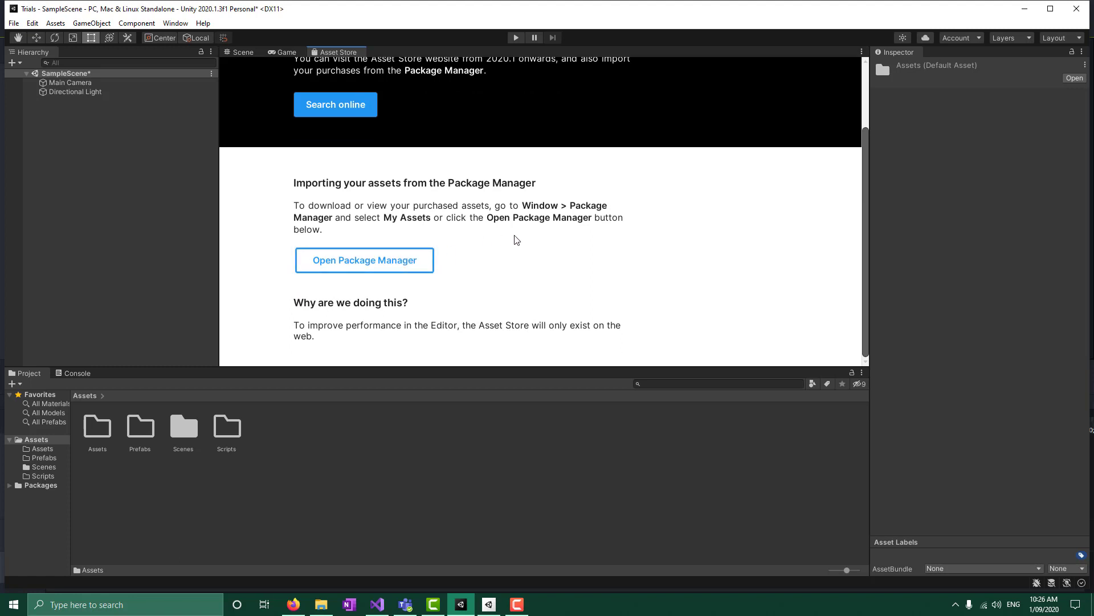
{"action": "scroll", "coordinate": [363, 183], "scroll_direction": "up", "scroll_amount": 2}
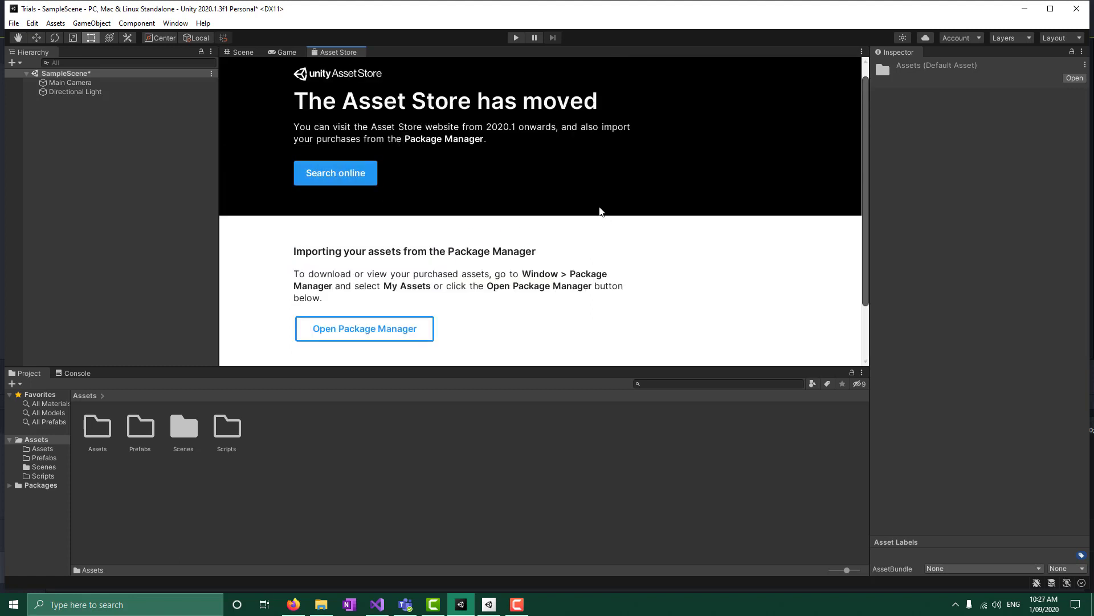
{"action": "scroll", "coordinate": [602, 218], "scroll_direction": "up", "scroll_amount": 1}
- Open the Asset Store website in the browser and filter its listing to free assets in the 3D category
{"action": "left_click", "coordinate": [349, 188]}
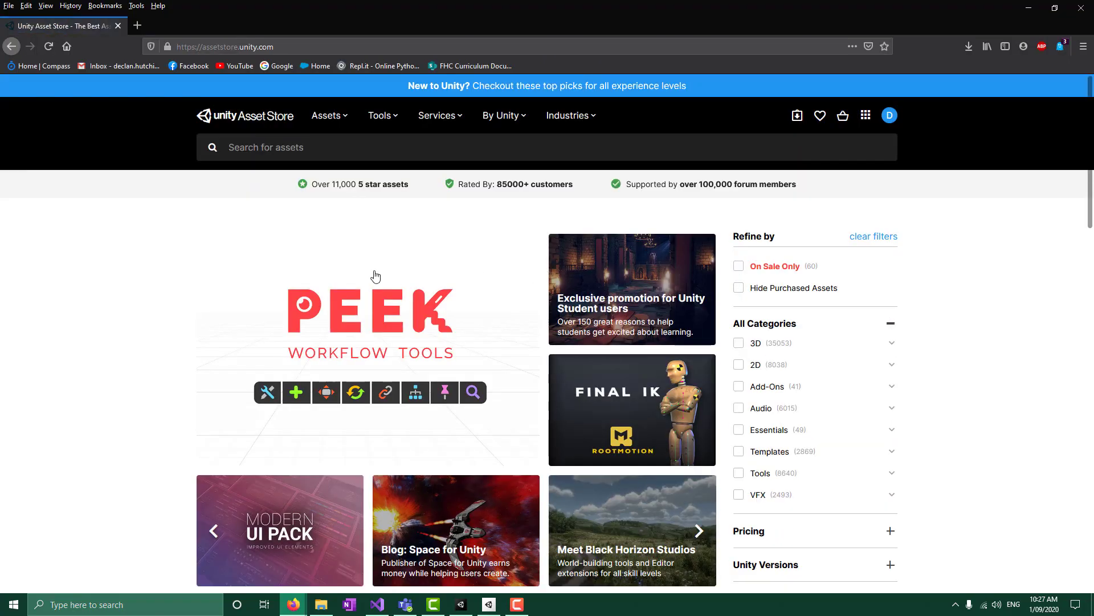
{"action": "scroll", "coordinate": [916, 344], "scroll_direction": "down", "scroll_amount": 3}
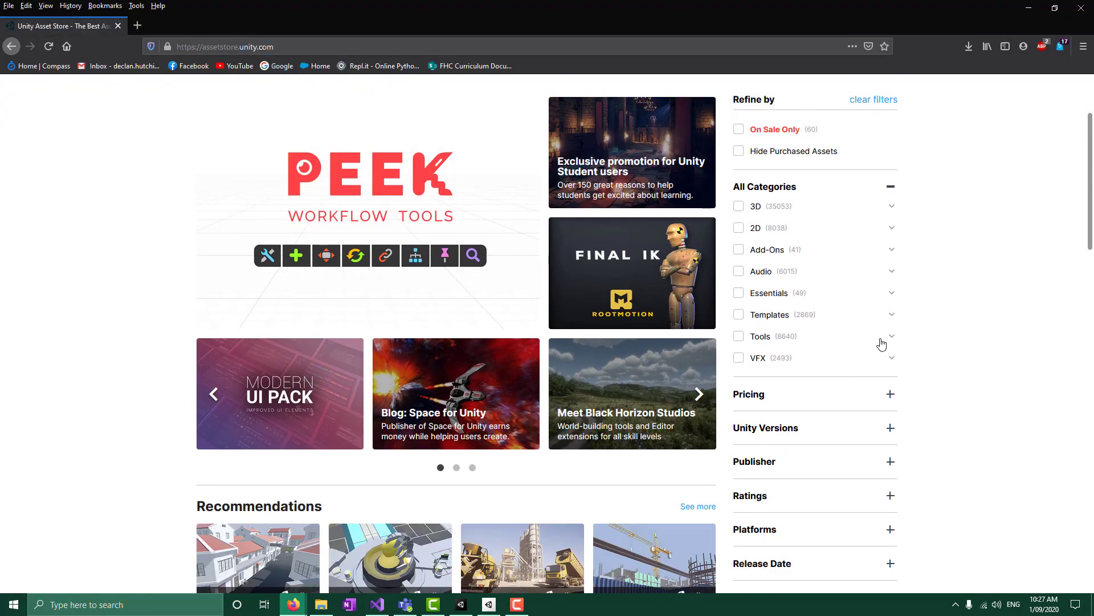
{"action": "scroll", "coordinate": [849, 303], "scroll_direction": "up", "scroll_amount": 3}
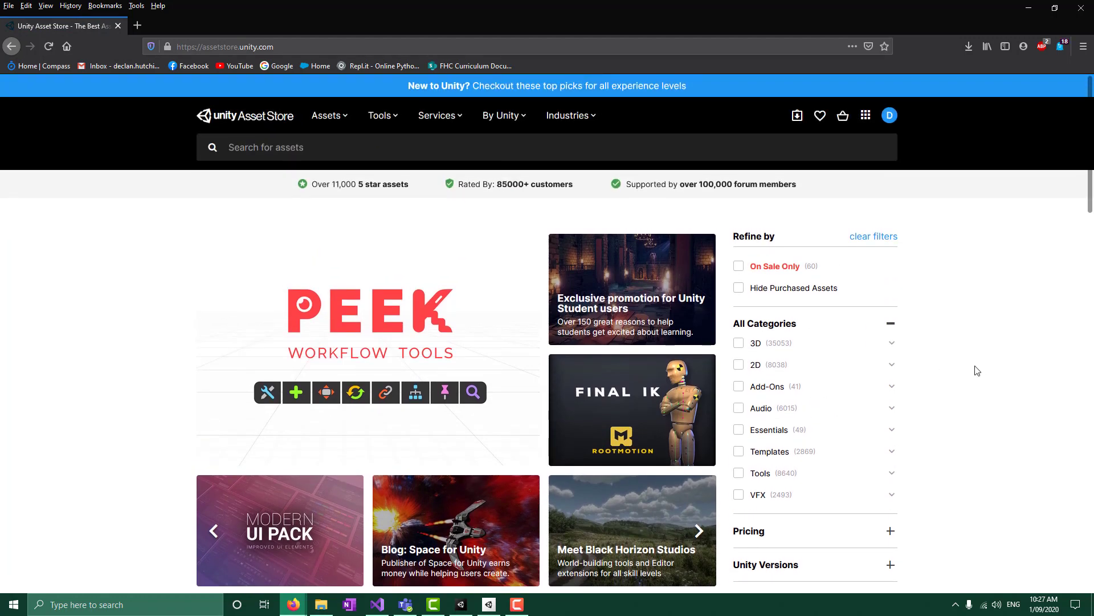
{"action": "scroll", "coordinate": [935, 411], "scroll_direction": "down", "scroll_amount": 2}
{"action": "scroll", "coordinate": [935, 410], "scroll_direction": "down", "scroll_amount": 3}
{"action": "left_click", "coordinate": [873, 265]}
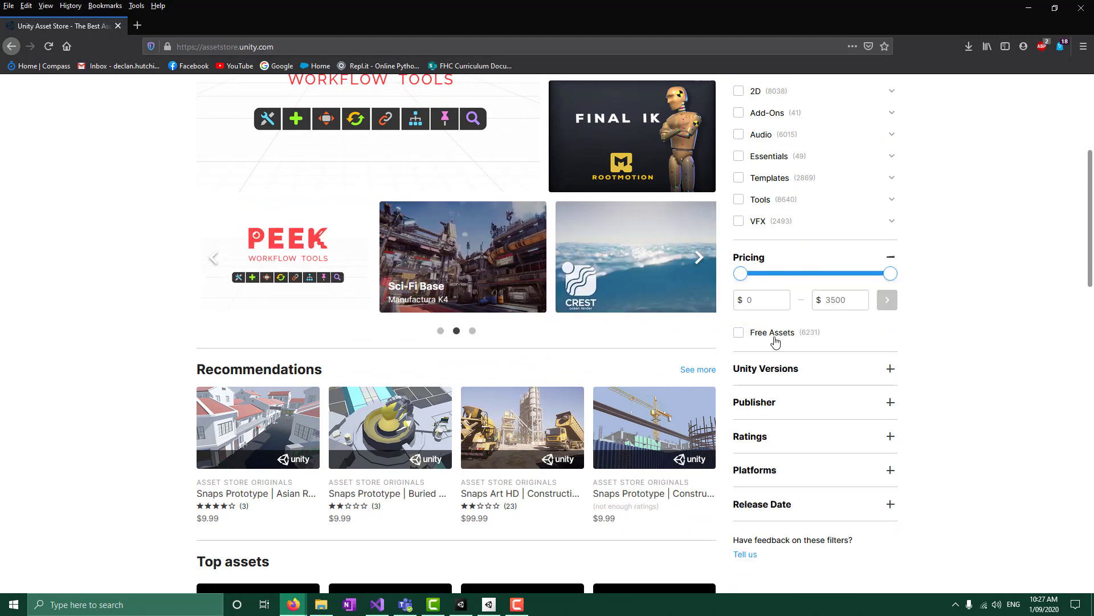
{"action": "left_click", "coordinate": [740, 333]}
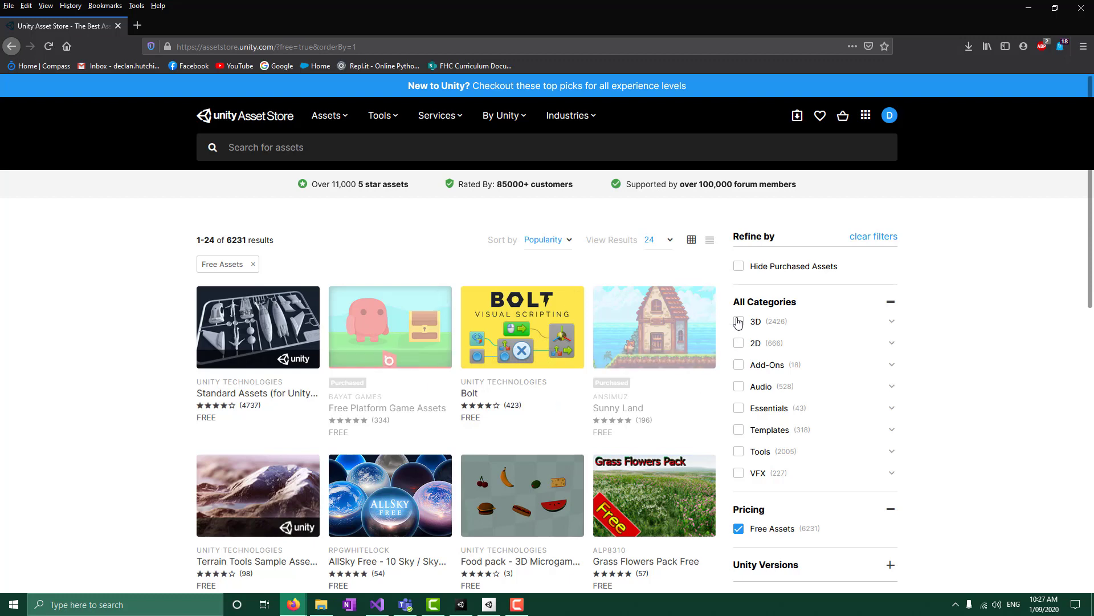
{"action": "left_click", "coordinate": [739, 321]}
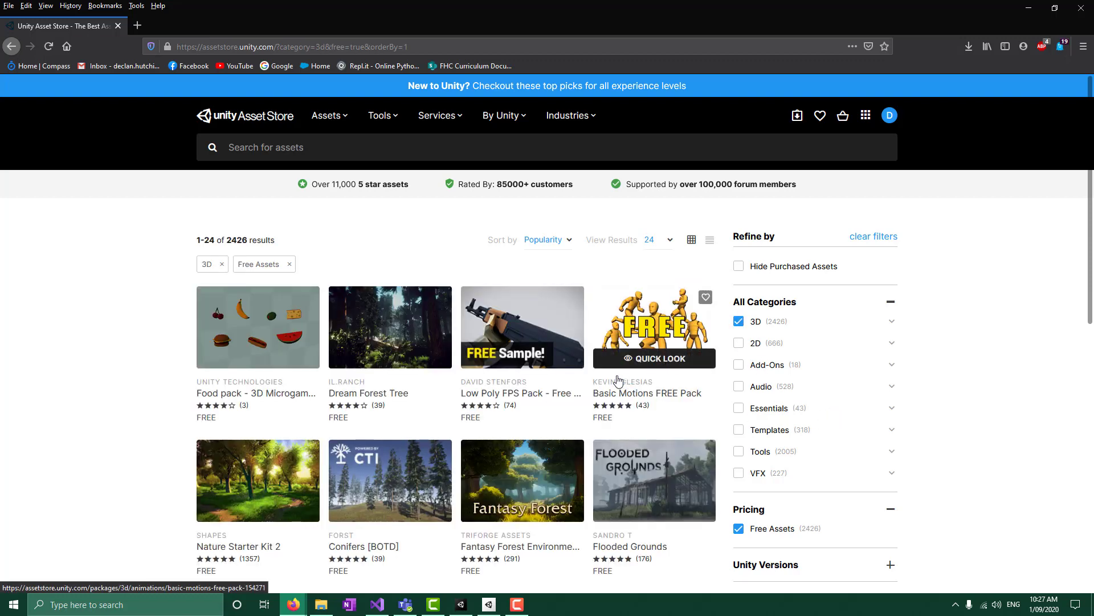
- Browse the free 3D assets and open the Fantasy Forest Environment - Free Demo page
{"action": "scroll", "coordinate": [618, 381], "scroll_direction": "down", "scroll_amount": 2}
{"action": "scroll", "coordinate": [583, 397], "scroll_direction": "down", "scroll_amount": 2}
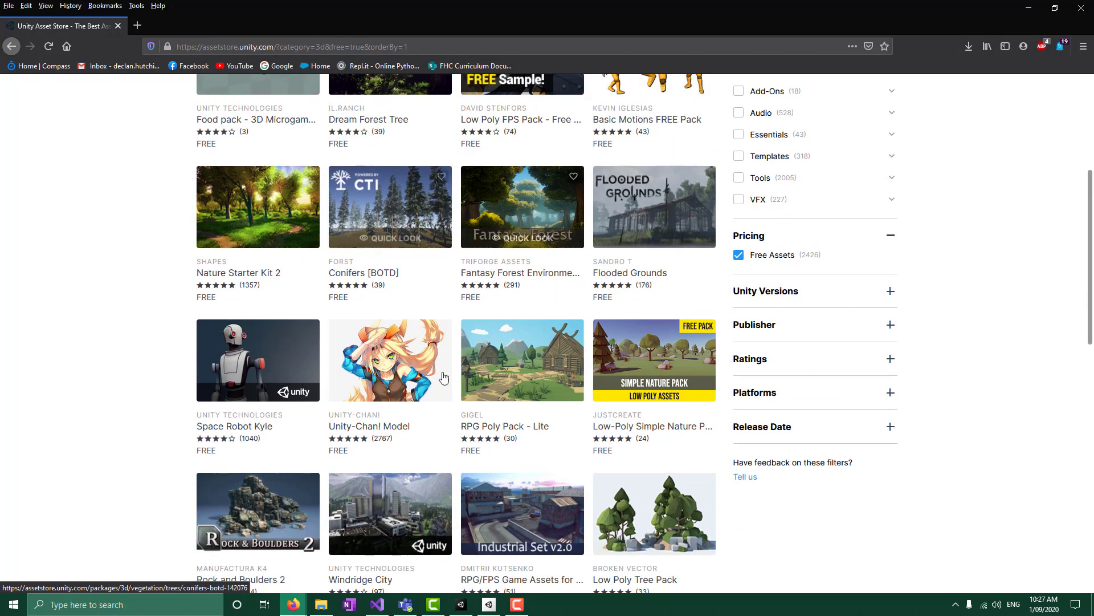
{"action": "scroll", "coordinate": [664, 399], "scroll_direction": "down", "scroll_amount": 2}
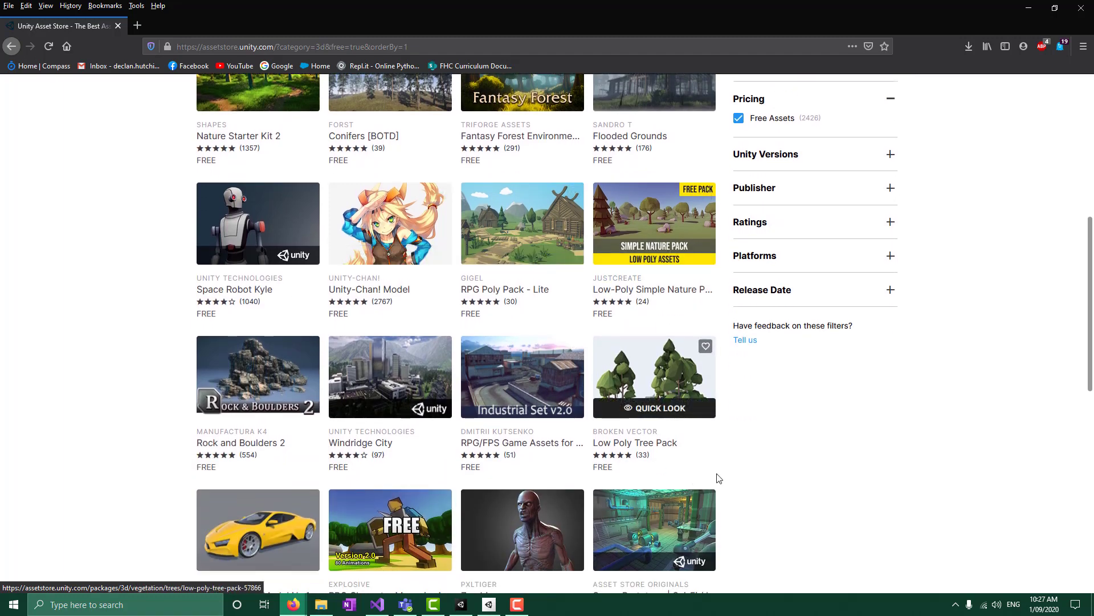
{"action": "scroll", "coordinate": [729, 467], "scroll_direction": "down", "scroll_amount": 2}
{"action": "scroll", "coordinate": [573, 420], "scroll_direction": "up", "scroll_amount": 4}
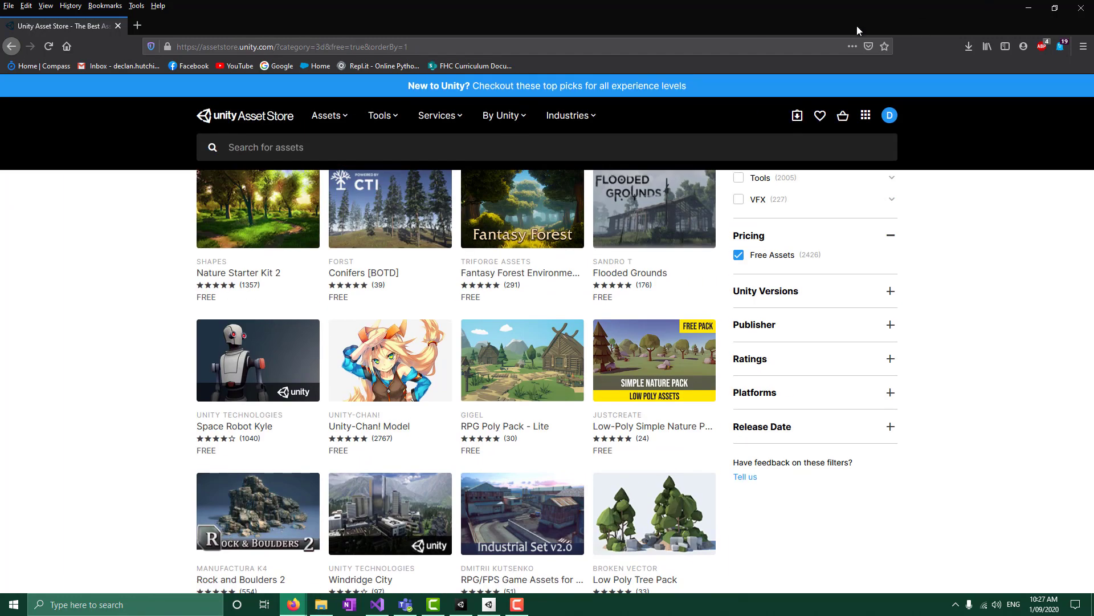
{"action": "scroll", "coordinate": [829, 332], "scroll_direction": "up", "scroll_amount": 3}
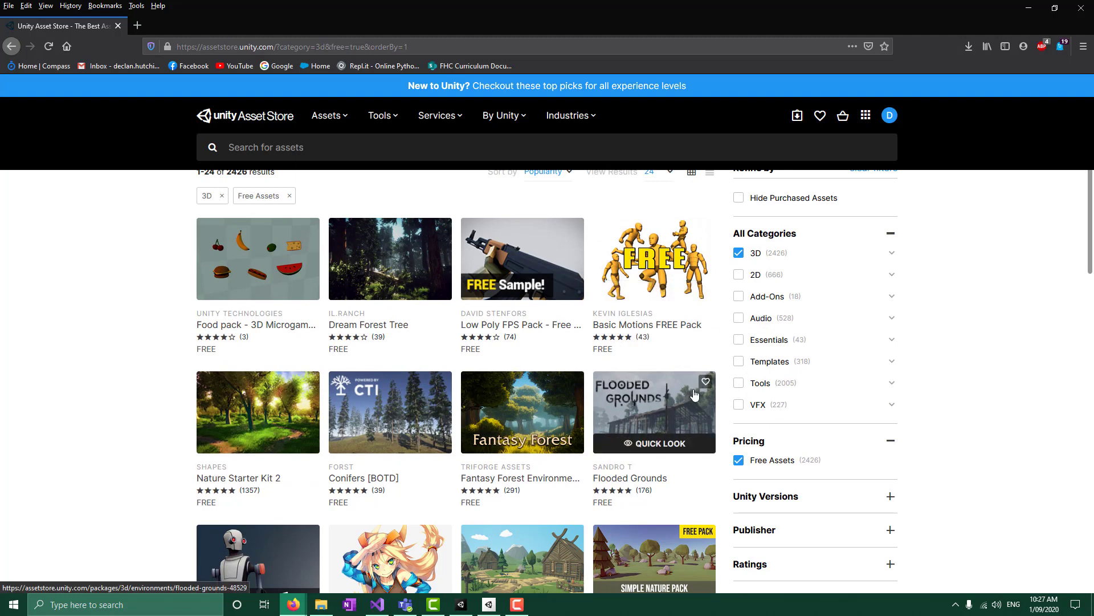
{"action": "scroll", "coordinate": [570, 376], "scroll_direction": "down", "scroll_amount": 1}
{"action": "left_click", "coordinate": [553, 365]}
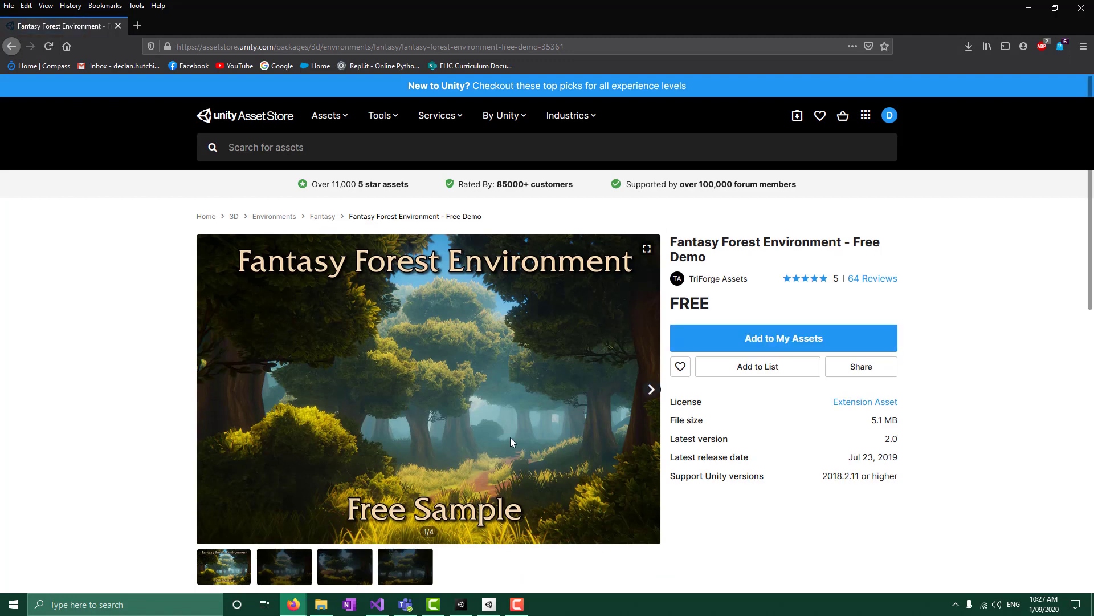
- Add Fantasy Forest Environment - Free Demo to My Assets and open it in the Unity Editor
{"action": "scroll", "coordinate": [511, 436], "scroll_direction": "down", "scroll_amount": 2}
{"action": "scroll", "coordinate": [871, 320], "scroll_direction": "up", "scroll_amount": 2}
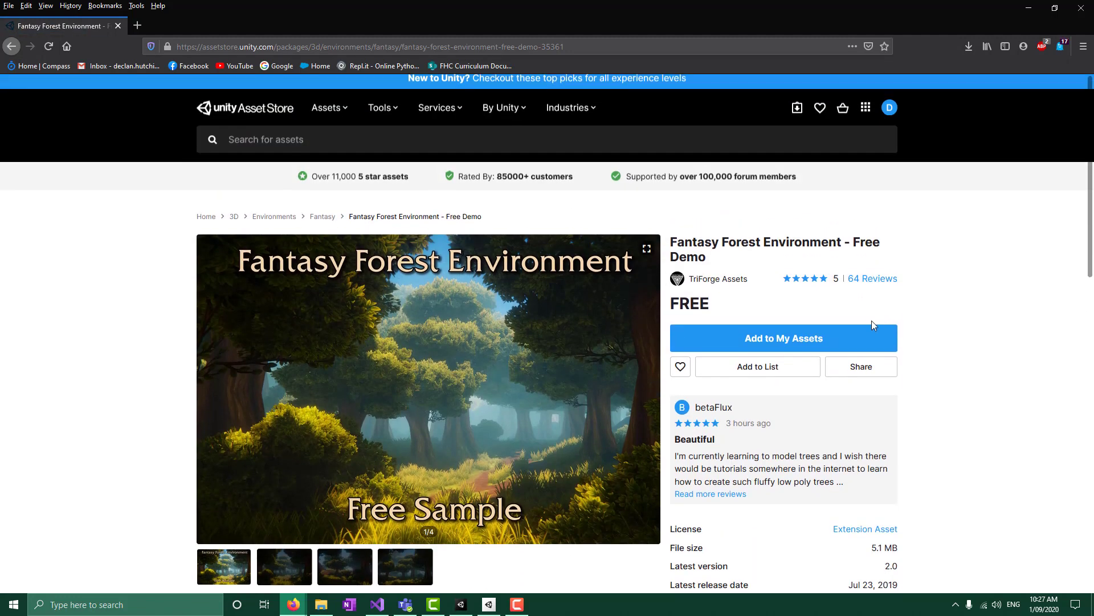
{"action": "left_click", "coordinate": [833, 344]}
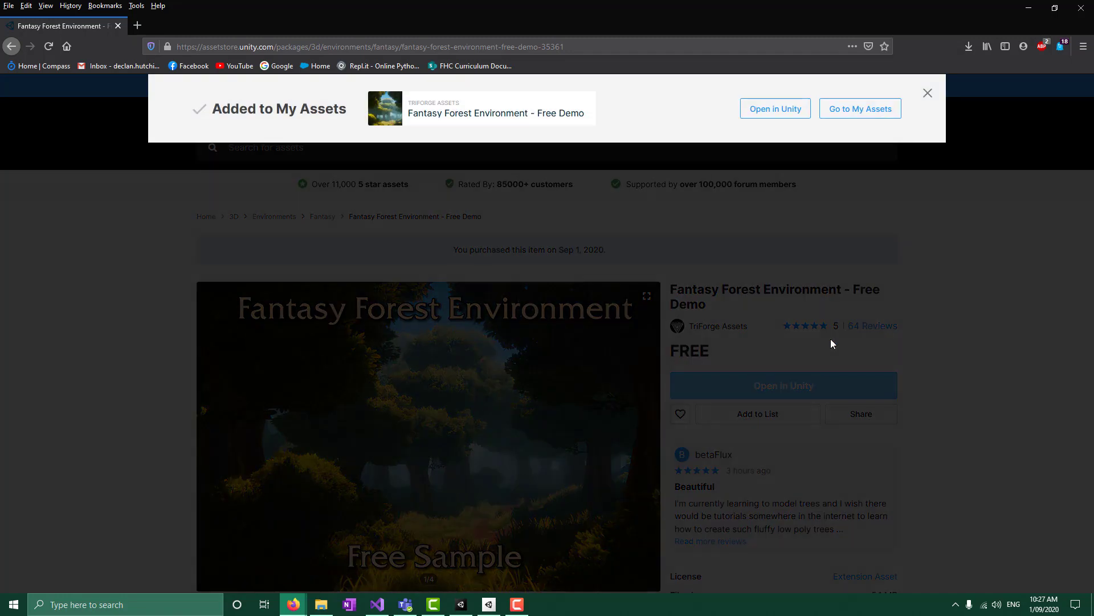
{"action": "left_click", "coordinate": [755, 110]}
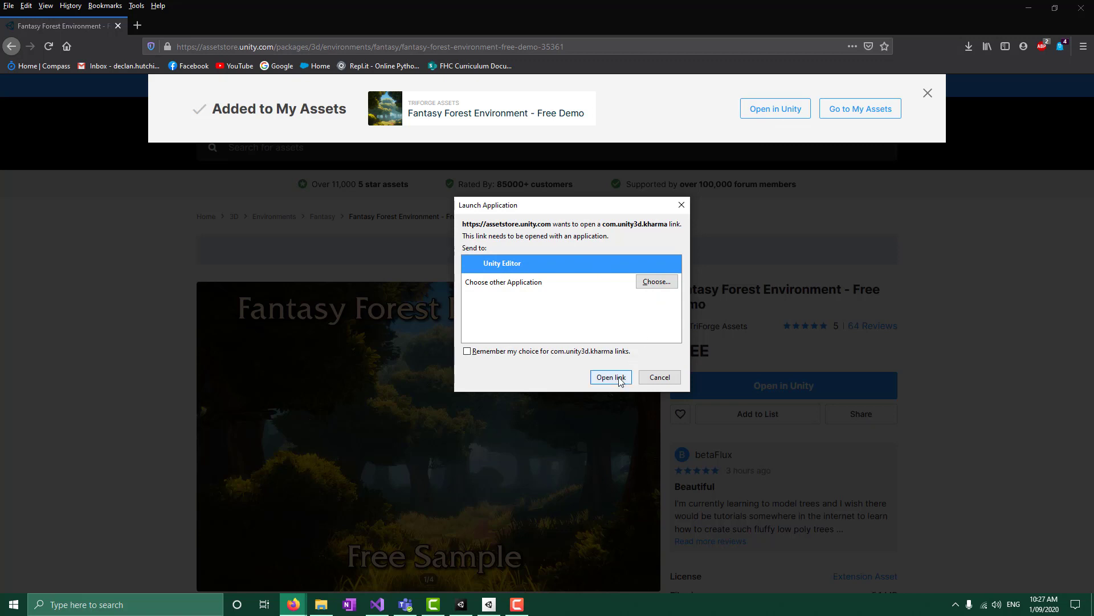
{"action": "left_click", "coordinate": [611, 377]}
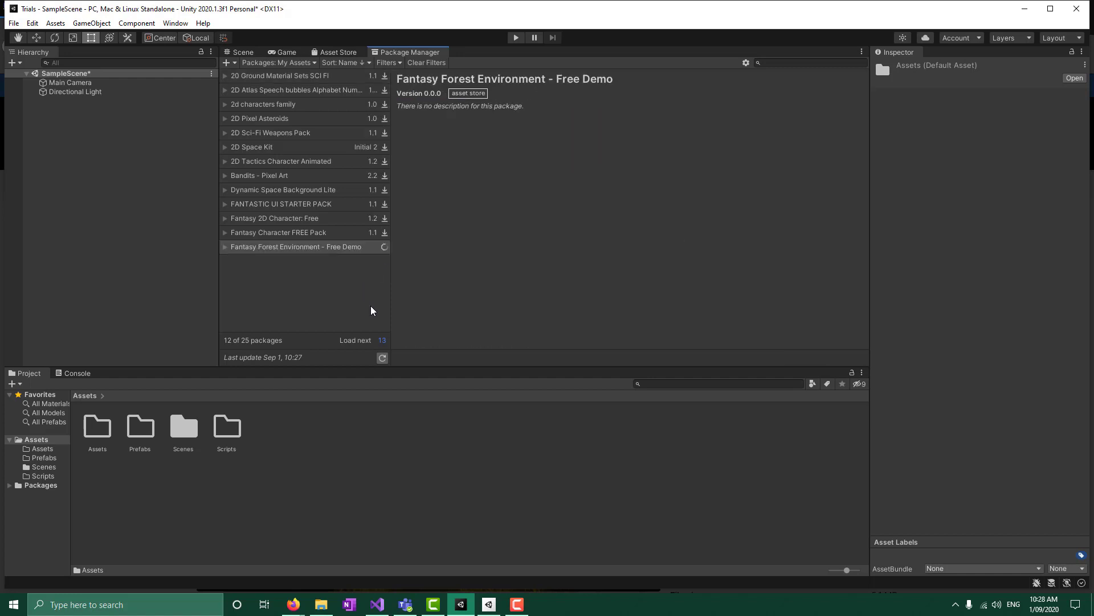
- Download the Fantasy Forest Environment - Free Demo package and import all its files into the project
{"action": "scroll", "coordinate": [637, 236], "scroll_direction": "down", "scroll_amount": 1}
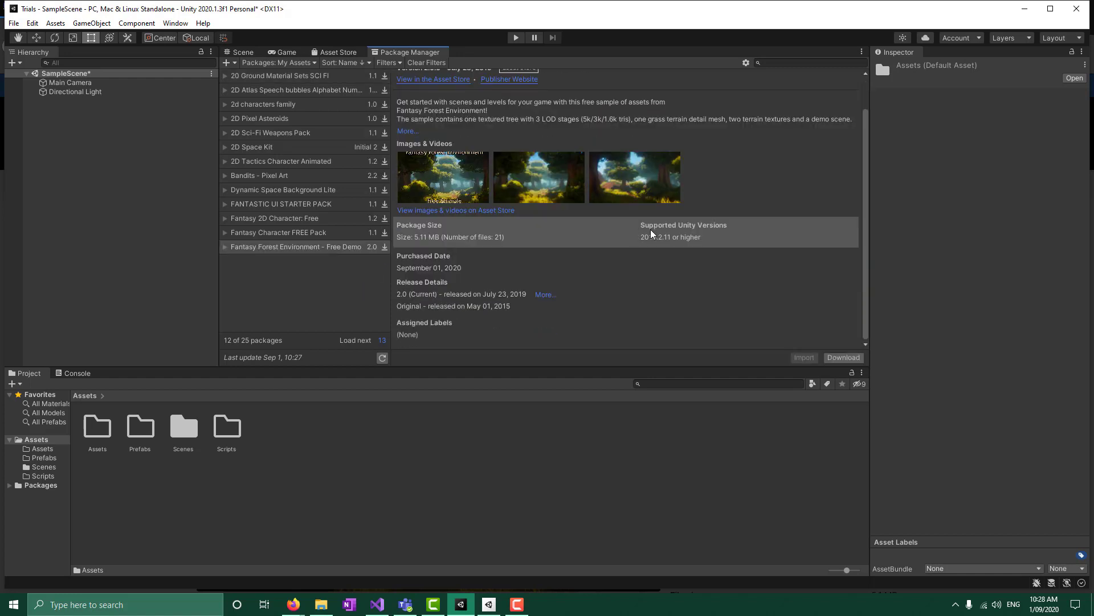
{"action": "scroll", "coordinate": [664, 236], "scroll_direction": "up", "scroll_amount": 1}
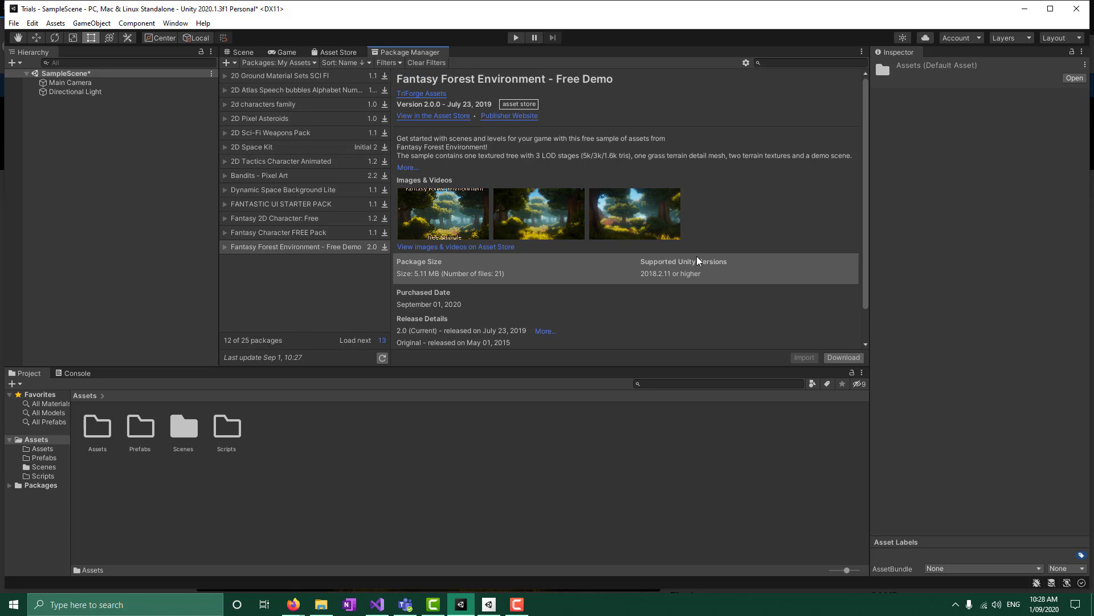
{"action": "left_click", "coordinate": [846, 359]}
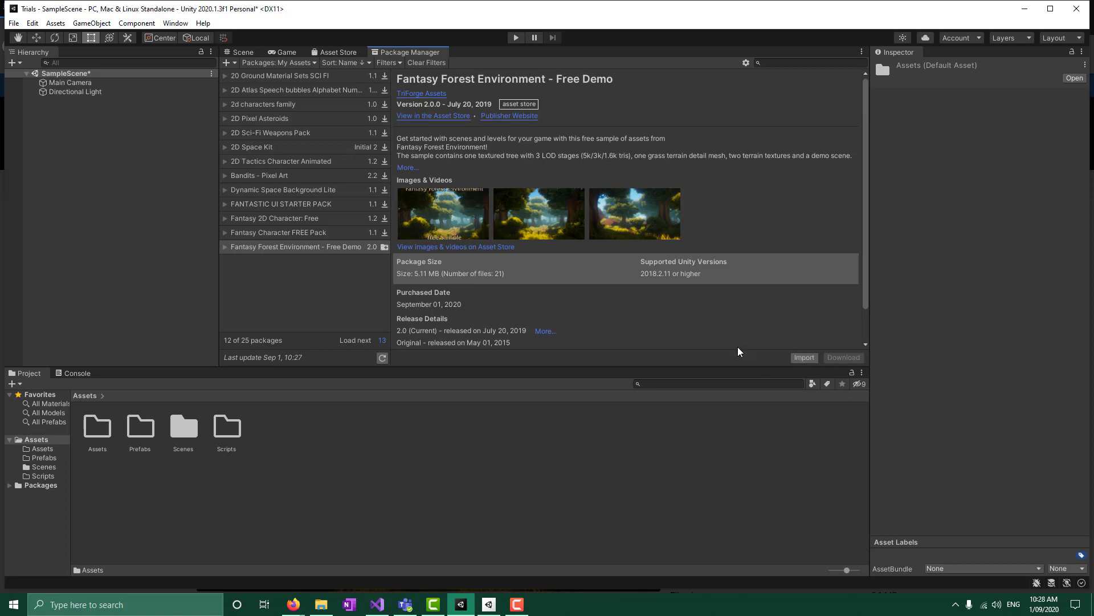
{"action": "left_click", "coordinate": [804, 358]}
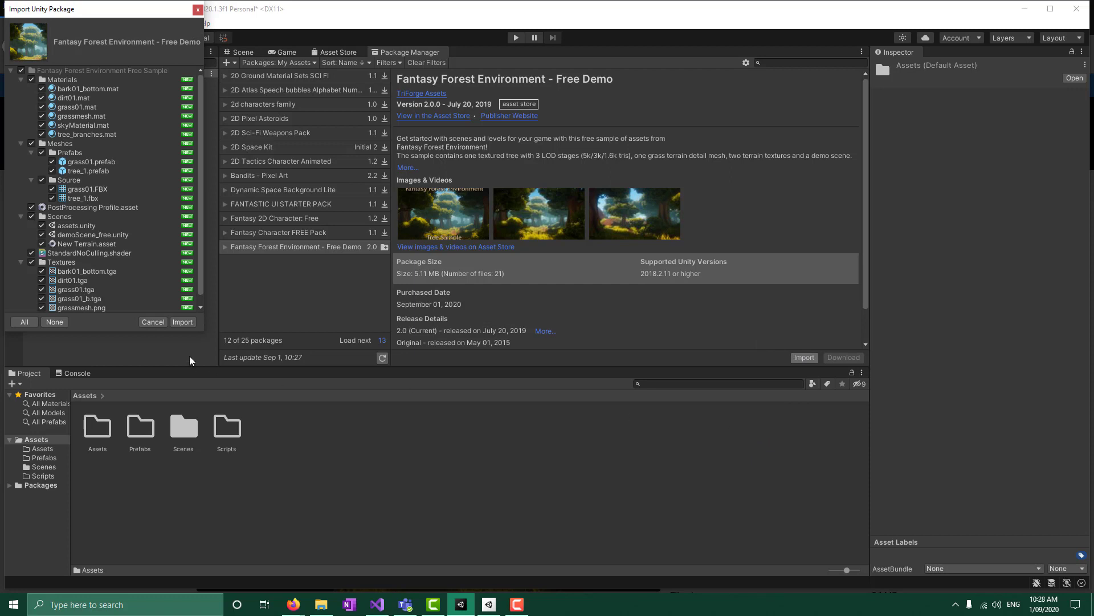
{"action": "left_click", "coordinate": [182, 322]}
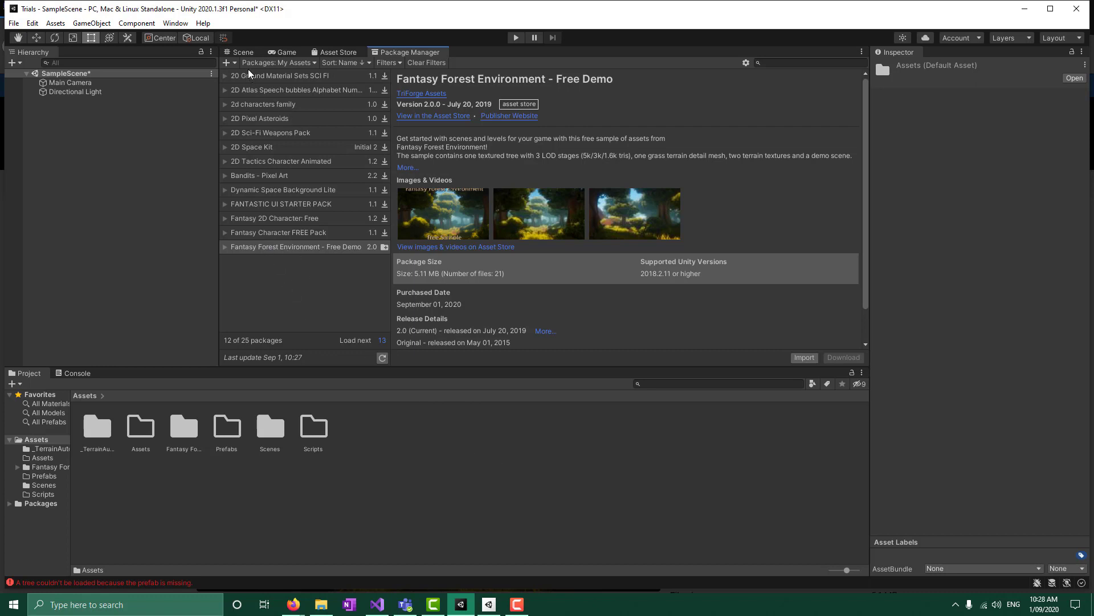
- Switch the Package Manager list to Built-in packages and look through the available modules
{"action": "left_click", "coordinate": [285, 64]}
{"action": "left_click", "coordinate": [286, 64]}
{"action": "left_click", "coordinate": [236, 64]}
{"action": "left_click", "coordinate": [258, 64]}
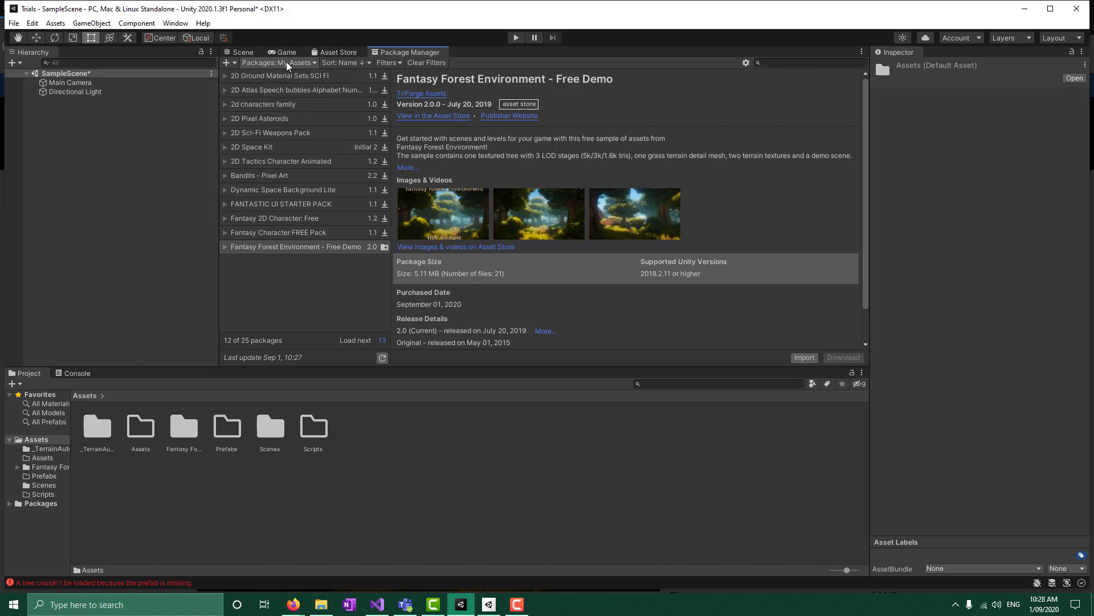
{"action": "left_click", "coordinate": [287, 64]}
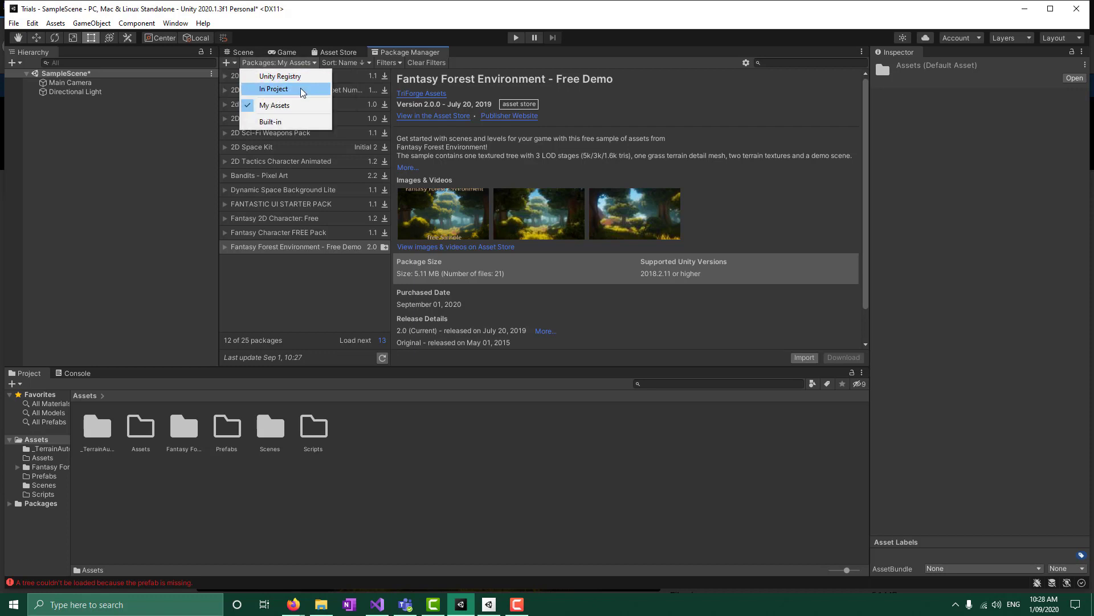
{"action": "left_click", "coordinate": [282, 122]}
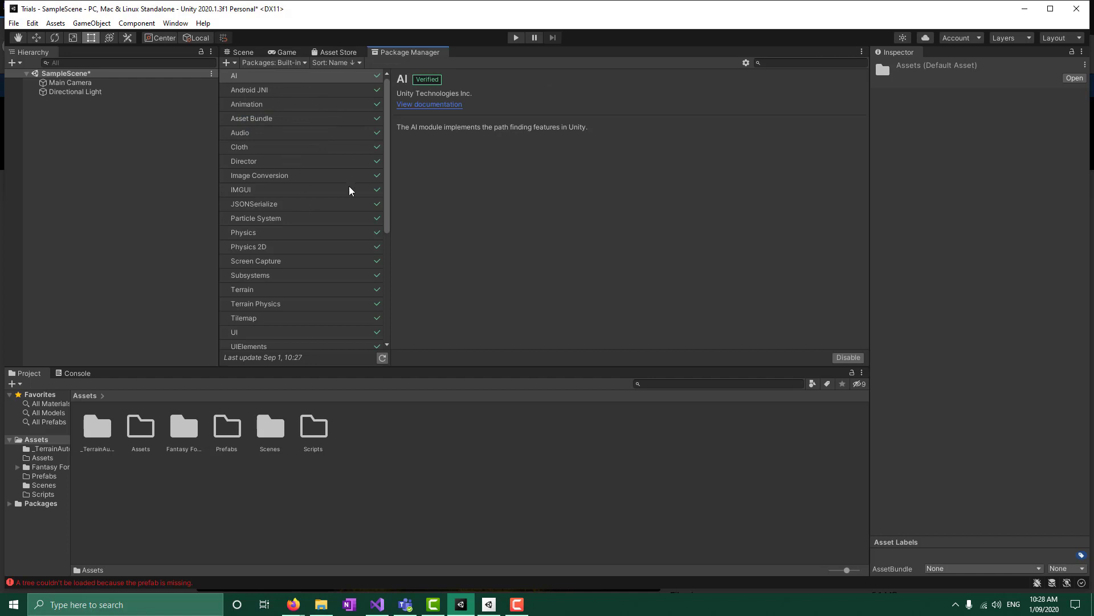
{"action": "scroll", "coordinate": [349, 190], "scroll_direction": "down", "scroll_amount": 2}
{"action": "scroll", "coordinate": [356, 207], "scroll_direction": "up", "scroll_amount": 2}
{"action": "scroll", "coordinate": [340, 206], "scroll_direction": "down", "scroll_amount": 5}
{"action": "scroll", "coordinate": [344, 222], "scroll_direction": "up", "scroll_amount": 5}
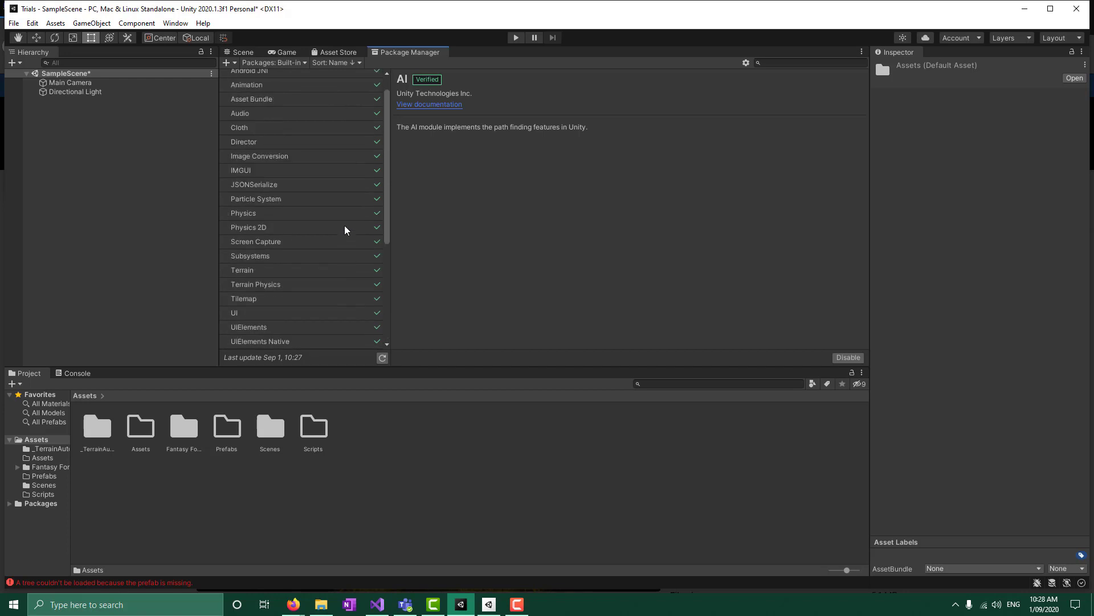
- Switch the package list to Unity Registry and install Cinemachine version 2.6.1
{"action": "left_click", "coordinate": [293, 64]}
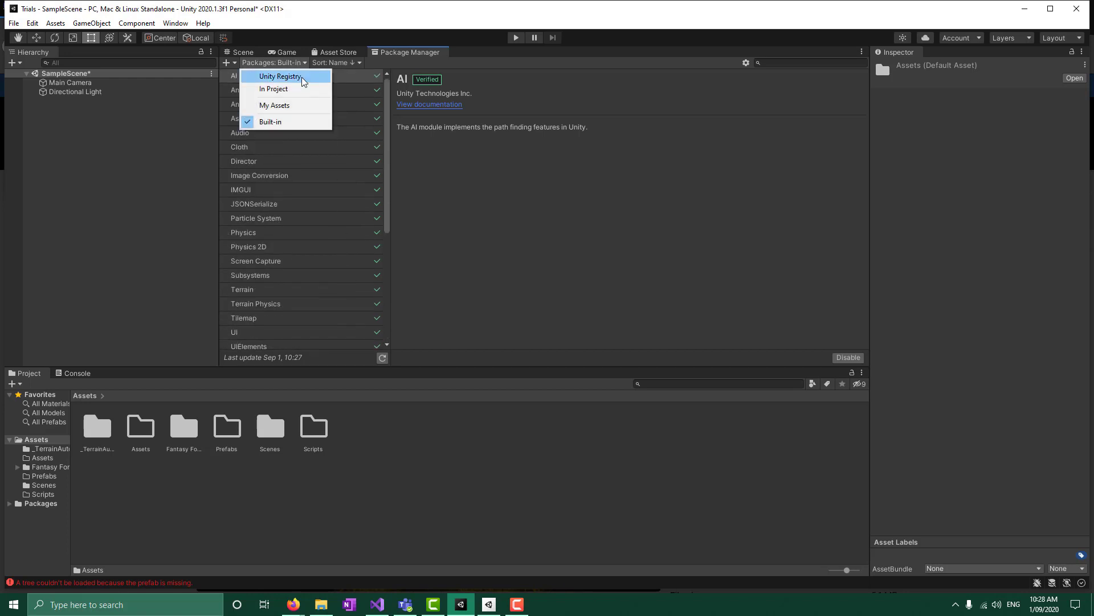
{"action": "left_click", "coordinate": [302, 80]}
{"action": "scroll", "coordinate": [318, 186], "scroll_direction": "down", "scroll_amount": 1}
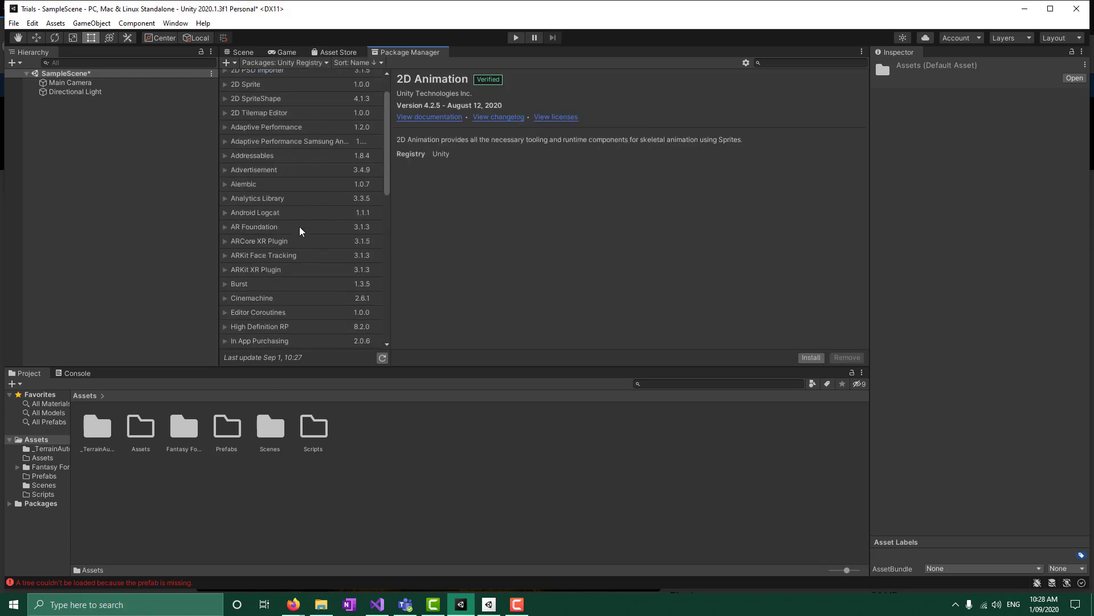
{"action": "scroll", "coordinate": [313, 225], "scroll_direction": "up", "scroll_amount": 1}
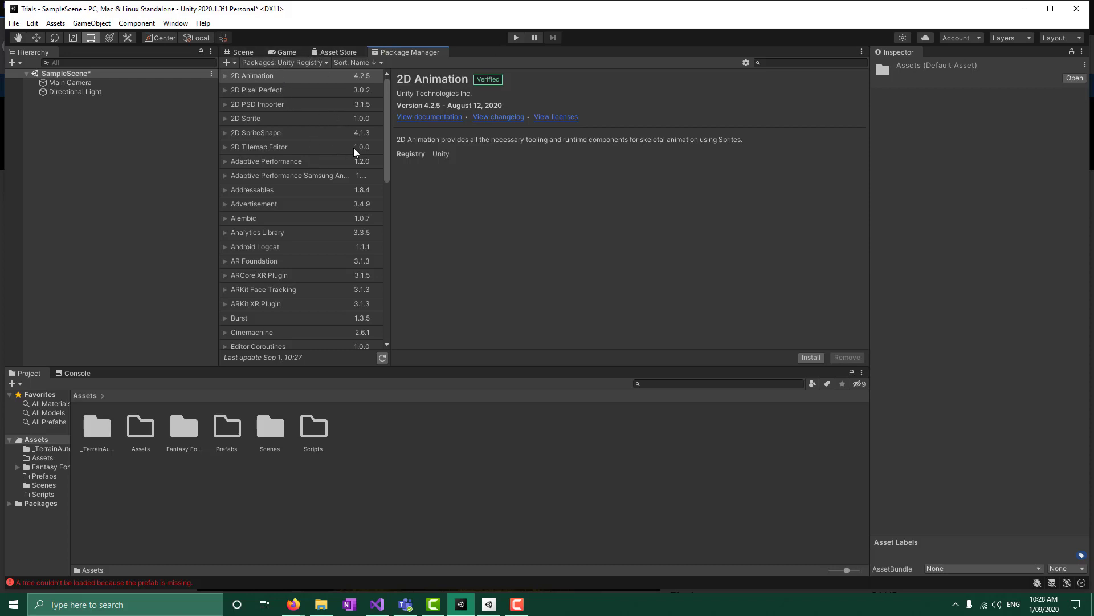
{"action": "scroll", "coordinate": [330, 235], "scroll_direction": "down", "scroll_amount": 1}
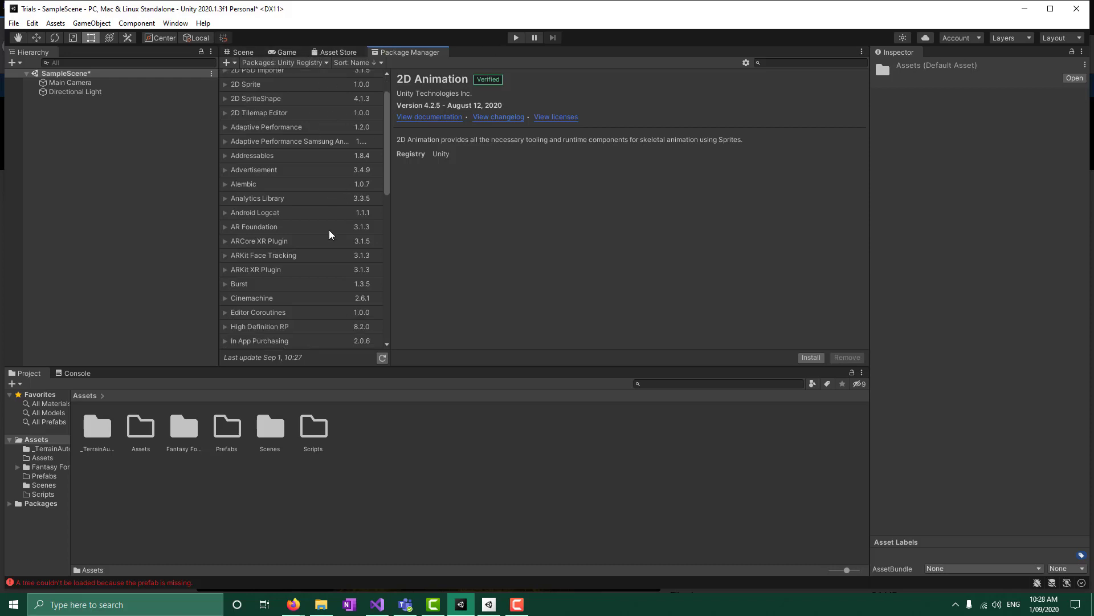
{"action": "left_click", "coordinate": [286, 298]}
{"action": "scroll", "coordinate": [289, 299], "scroll_direction": "down", "scroll_amount": 1}
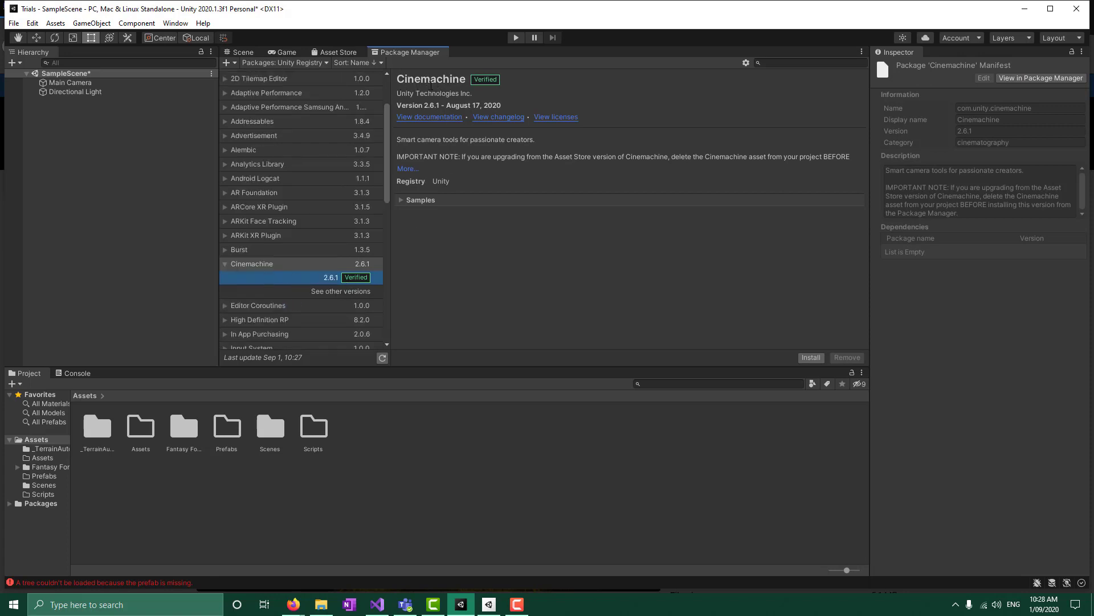
{"action": "left_click", "coordinate": [810, 356]}
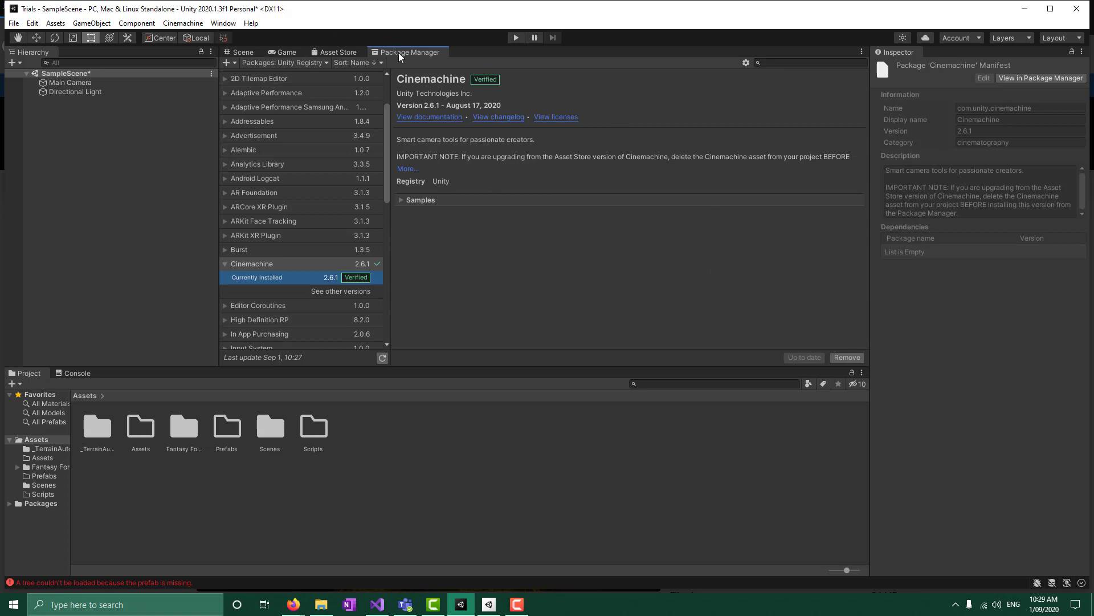
- Return to the Scene view in a maximized editor window and review the Cinemachine camera creation commands
{"action": "left_click", "coordinate": [243, 53]}
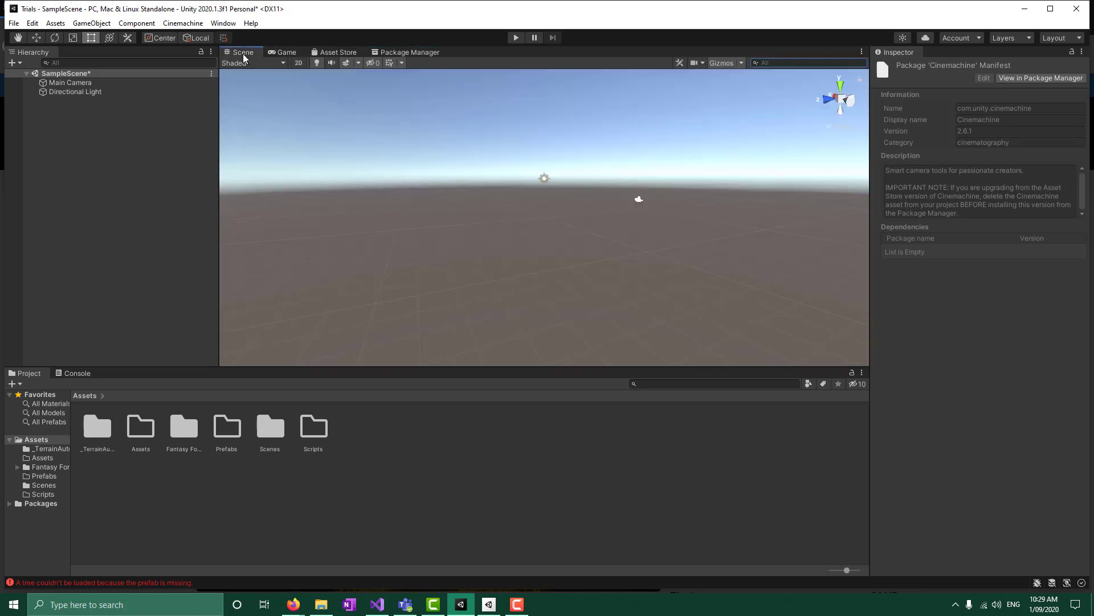
{"action": "left_click", "coordinate": [175, 23]}
{"action": "left_click", "coordinate": [1050, 8]}
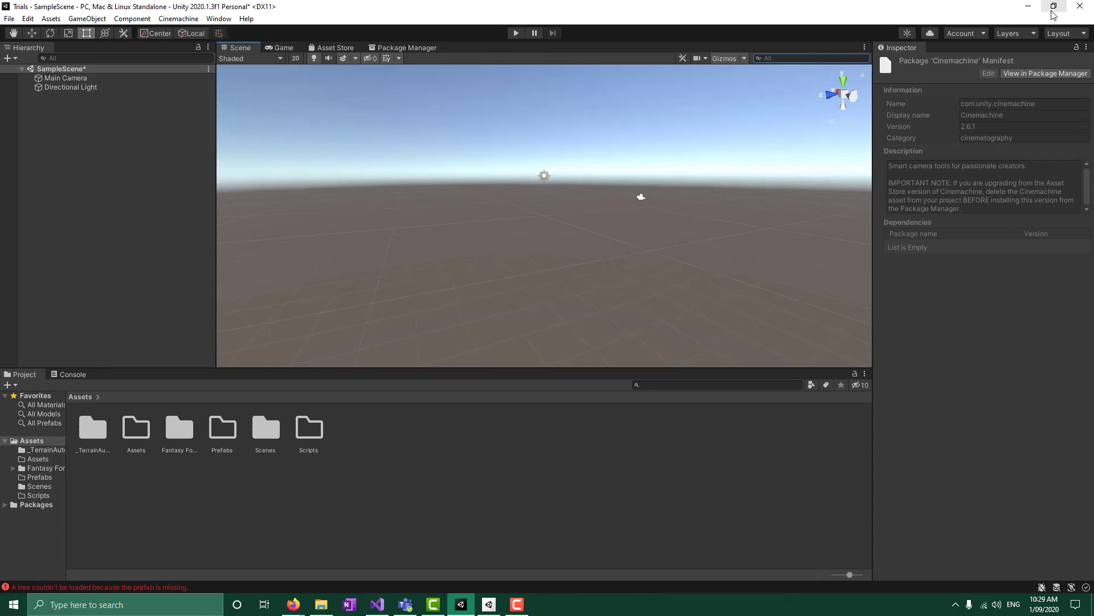
{"action": "left_click", "coordinate": [191, 21]}
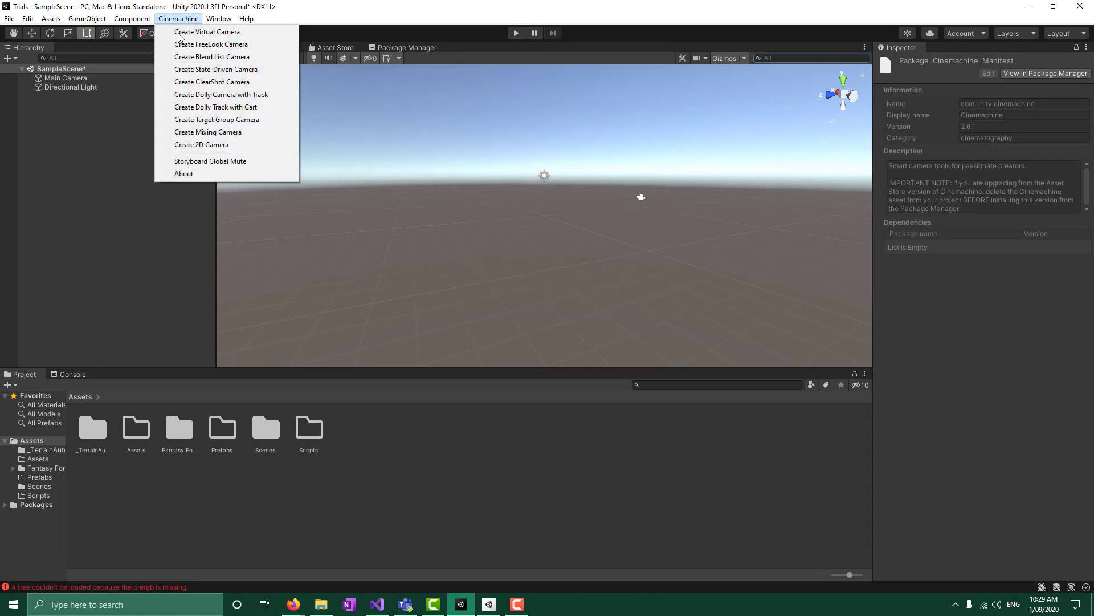
{"action": "left_click", "coordinate": [142, 248]}
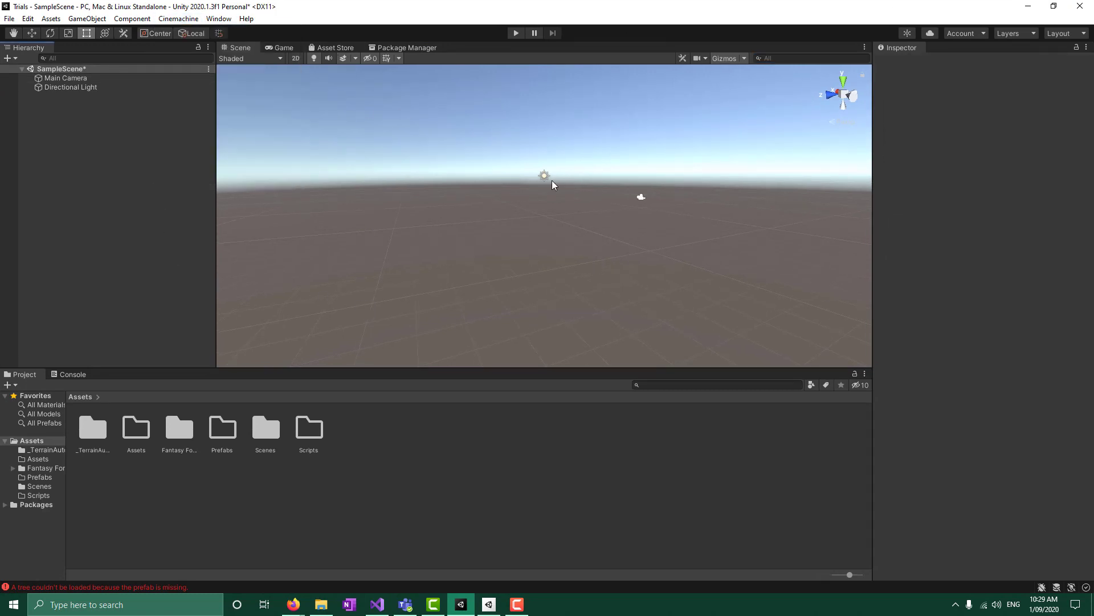
- Open the imported Fantasy Forest Environment Free Sample folder in the project's root Assets folder
{"action": "left_click", "coordinate": [180, 439]}
{"action": "double_click", "coordinate": [180, 440]}
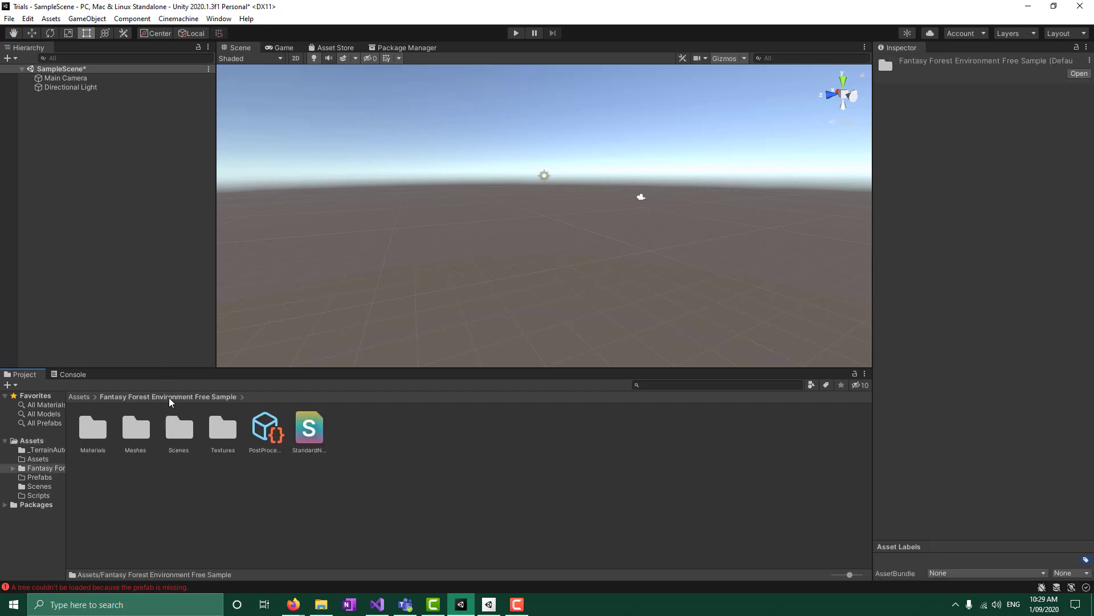
- Move the Fantasy Forest Environment Free Sample folder into the Assets subfolder of the project's root Assets folder
{"action": "left_click", "coordinate": [79, 396]}
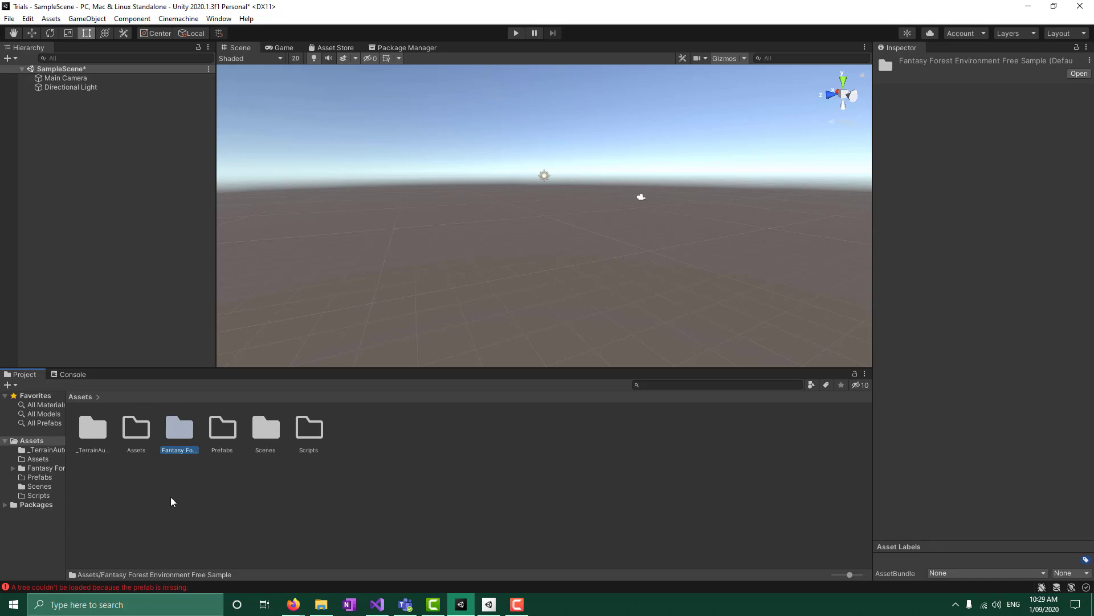
{"action": "left_click_drag", "start_coordinate": [178, 436], "coordinate": [136, 434]}
{"action": "left_click", "coordinate": [225, 478]}
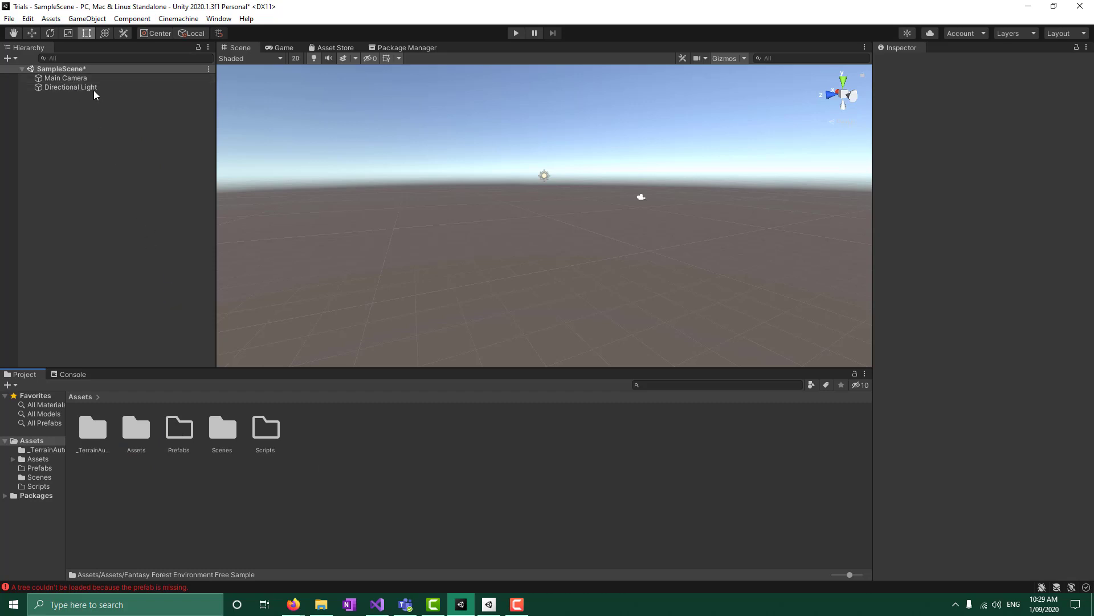
- Examine SampleScene's Main Camera and Directional Light, comparing their Inspector settings and checking what the Game view renders
{"action": "right_click", "coordinate": [66, 69]}
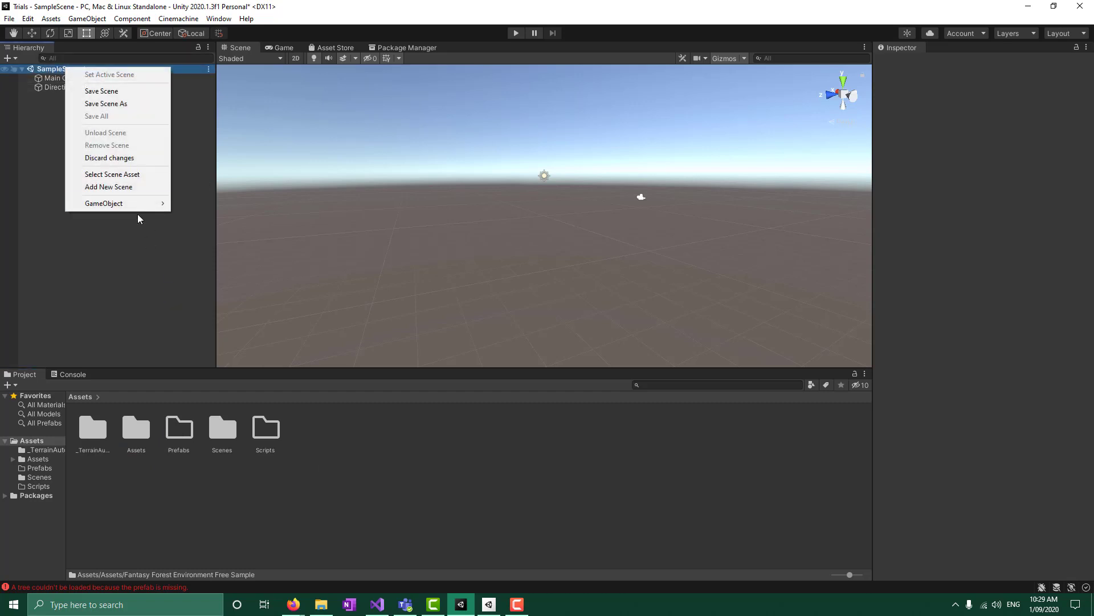
{"action": "left_click", "coordinate": [91, 265]}
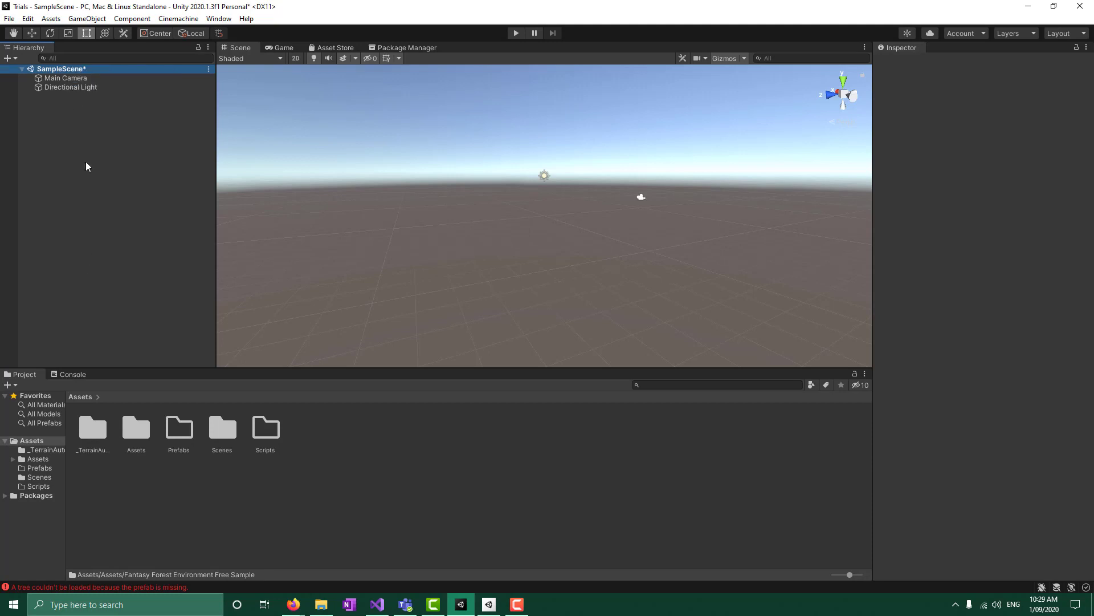
{"action": "left_click", "coordinate": [59, 80]}
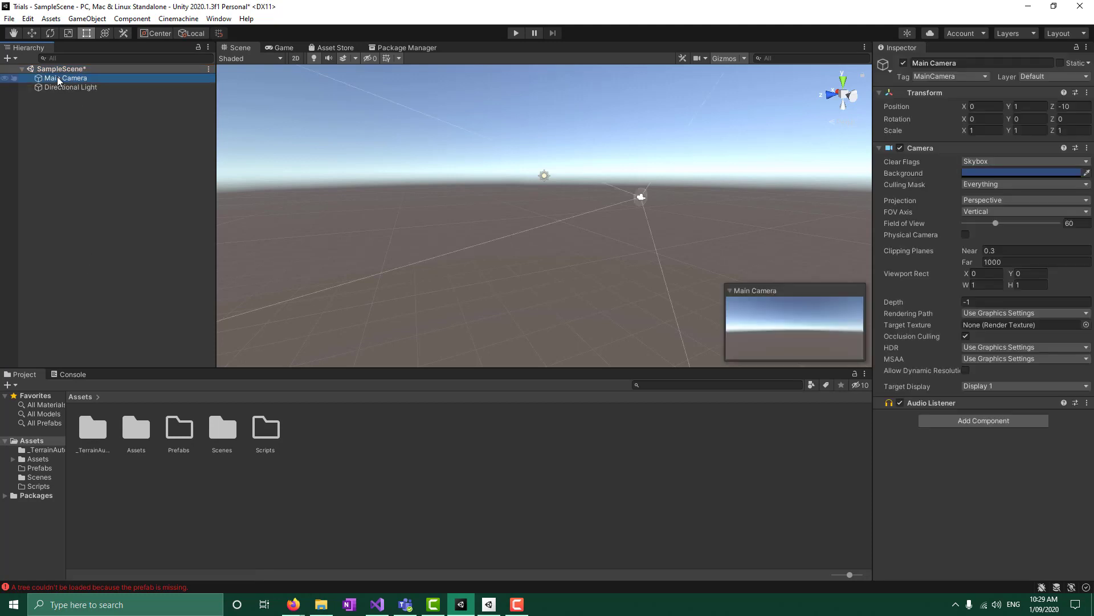
{"action": "left_click", "coordinate": [80, 89]}
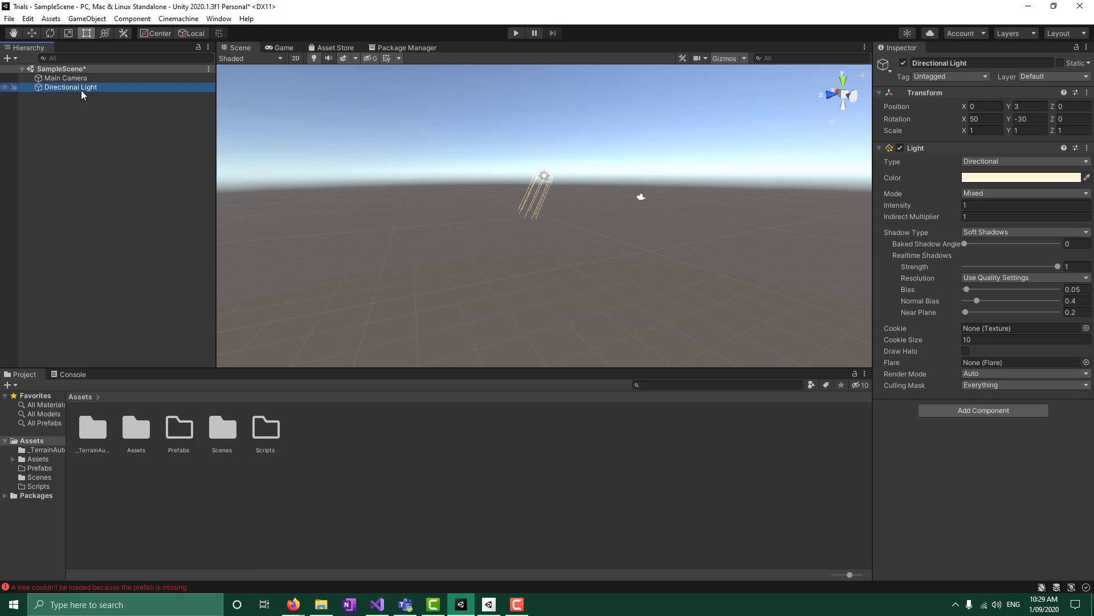
{"action": "left_click", "coordinate": [280, 48]}
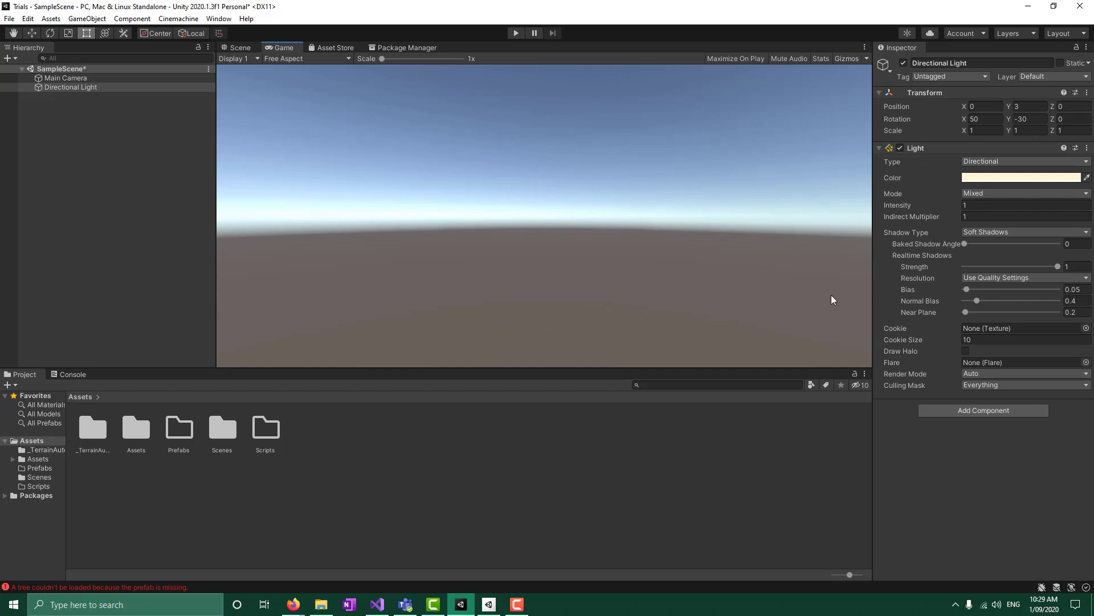
{"action": "left_click", "coordinate": [73, 79]}
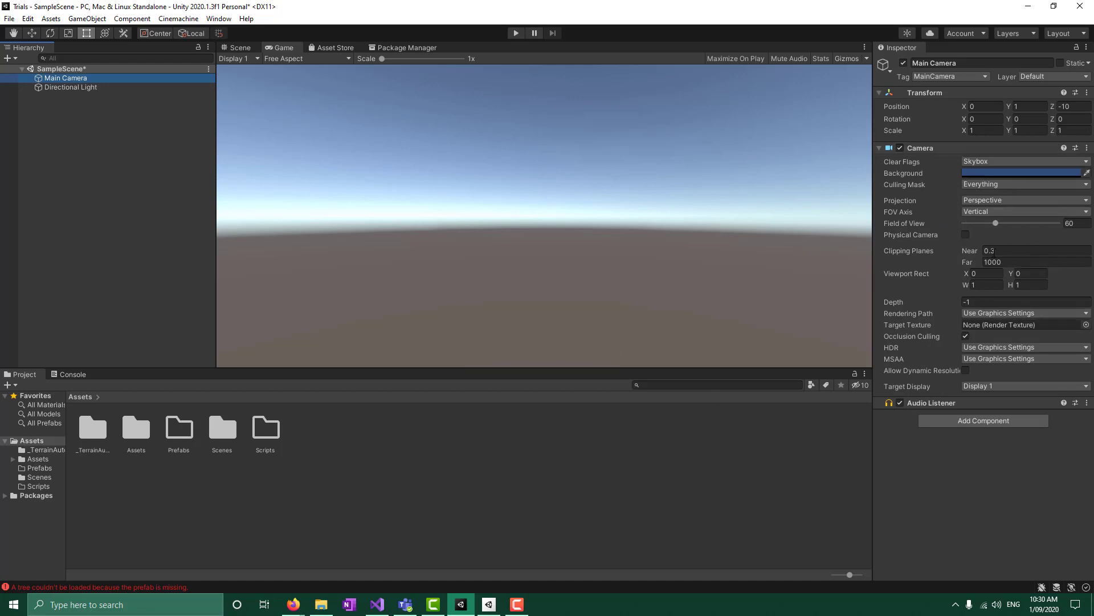
{"action": "left_click", "coordinate": [70, 87]}
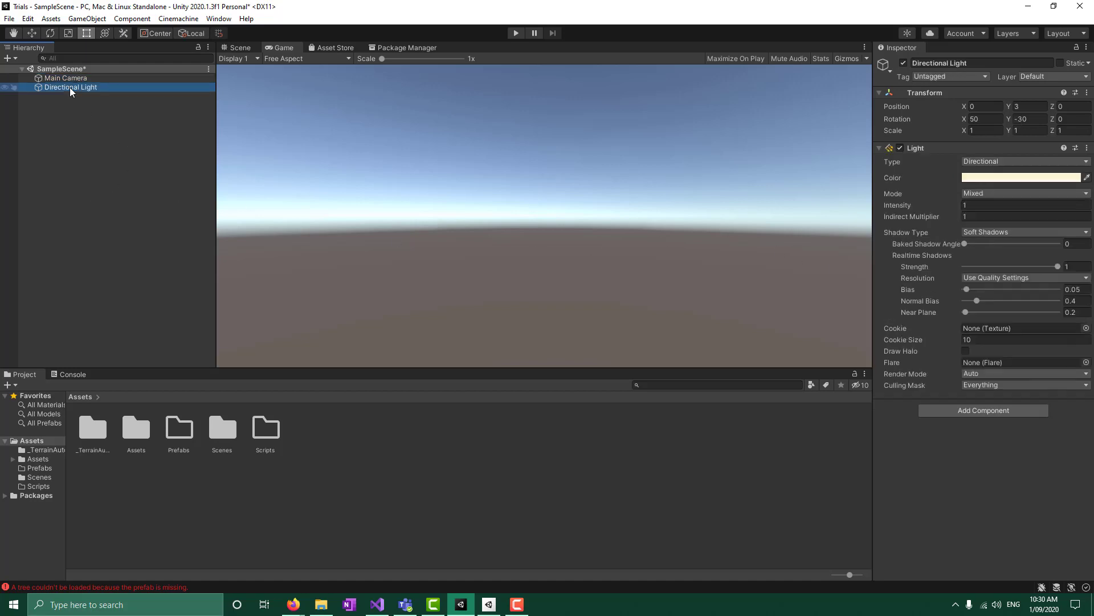
{"action": "right_click", "coordinate": [103, 107]}
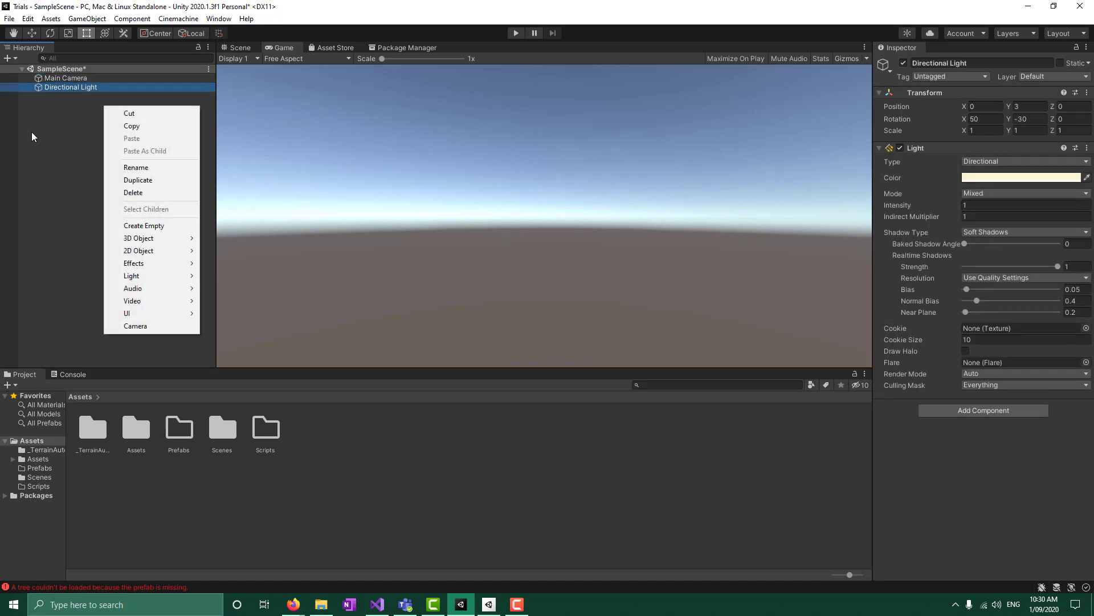
{"action": "left_click", "coordinate": [32, 130]}
{"action": "left_click", "coordinate": [134, 87]}
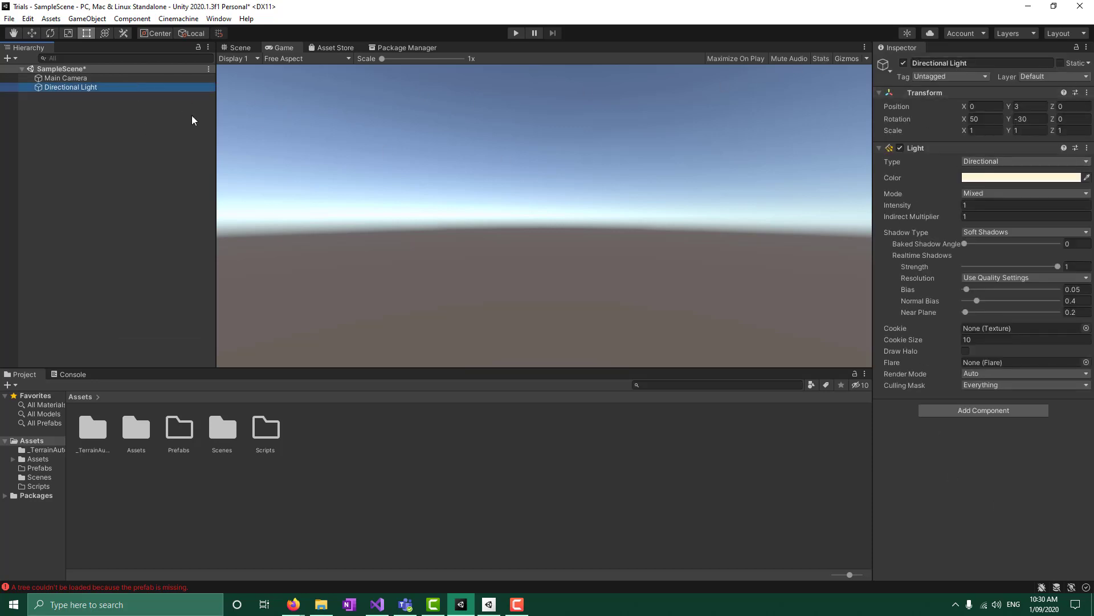
{"action": "left_click", "coordinate": [81, 83]}
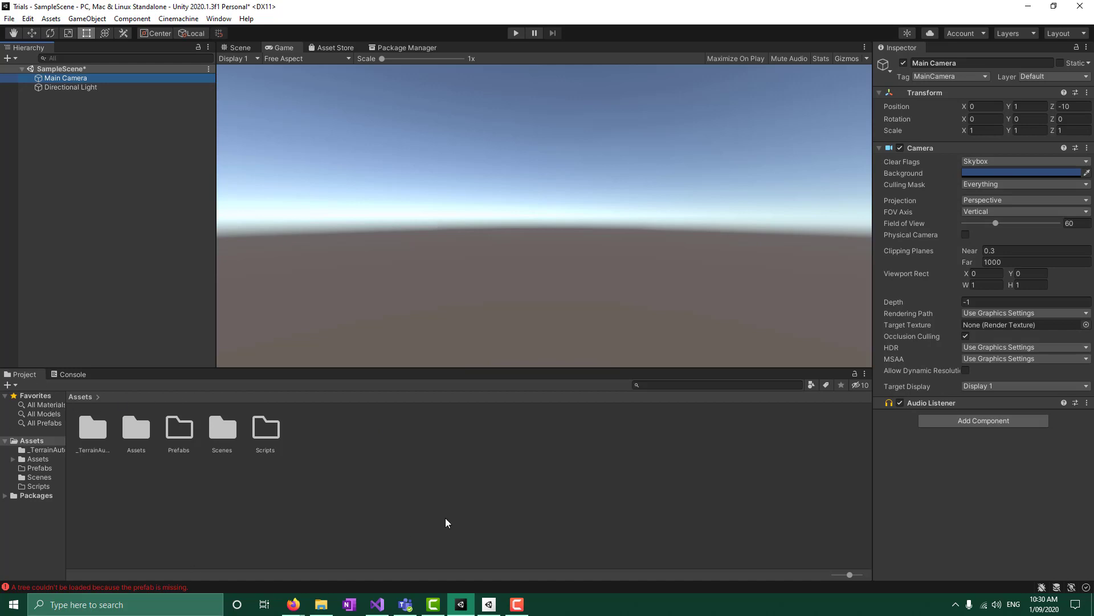
- Add a 3D Cube object to SampleScene
{"action": "right_click", "coordinate": [118, 139]}
{"action": "mouse_move", "coordinate": [181, 270]}
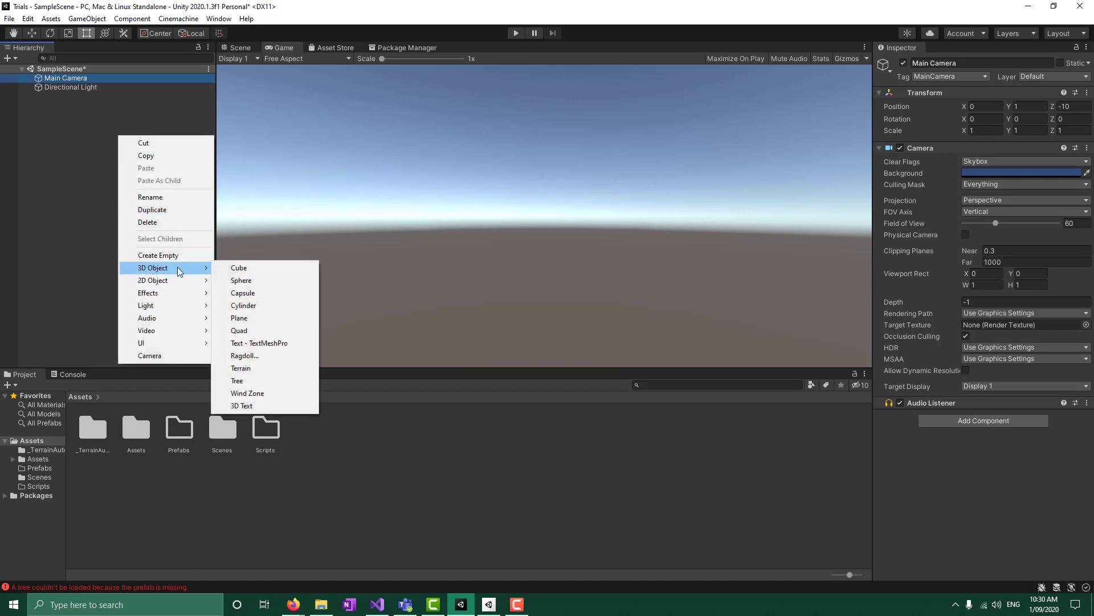
{"action": "left_click", "coordinate": [243, 268]}
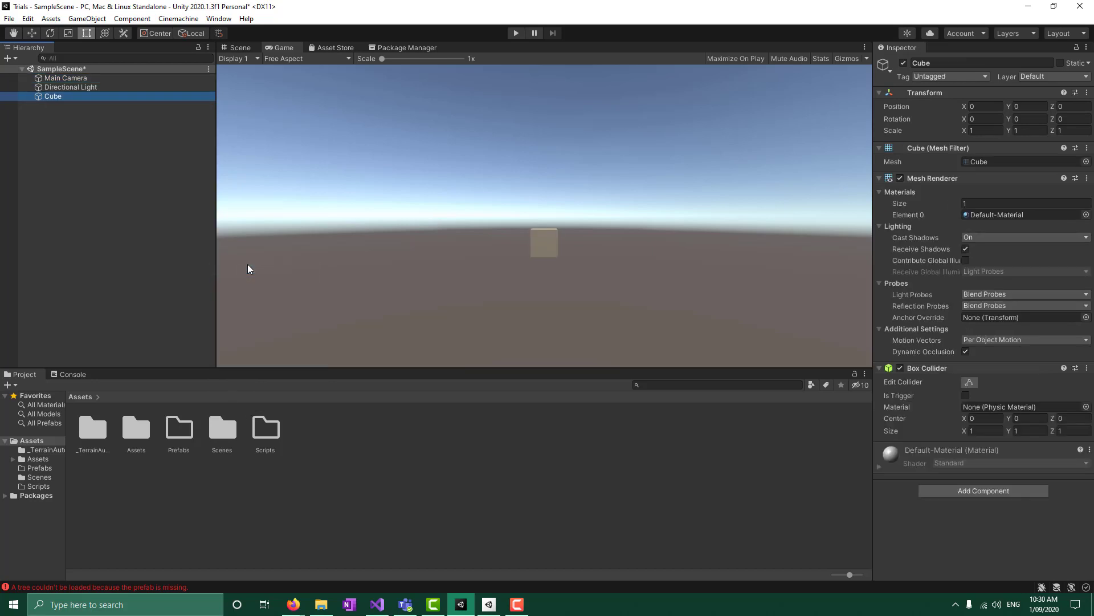
- Compare how the cube appears in the Scene view and in the Game view
{"action": "left_click", "coordinate": [238, 48]}
{"action": "left_click", "coordinate": [414, 216]}
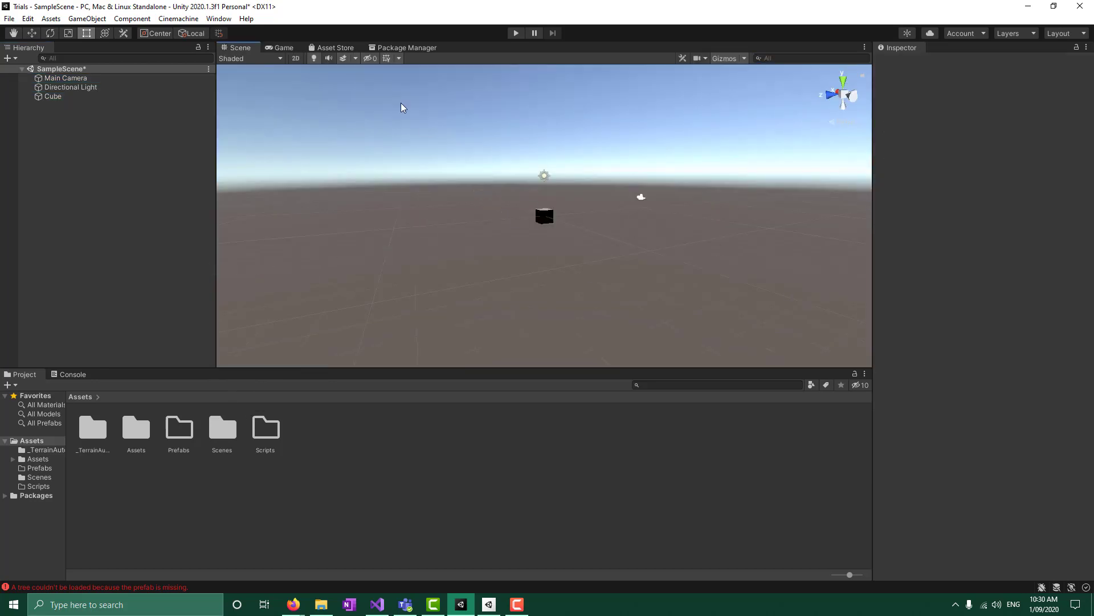
{"action": "left_click", "coordinate": [282, 48]}
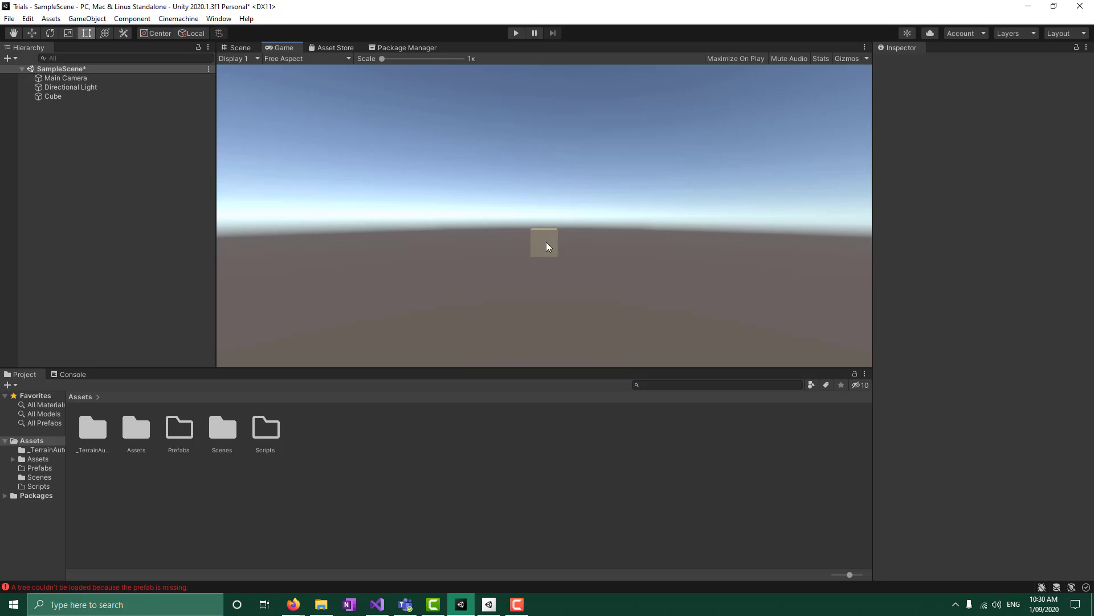
{"action": "left_click", "coordinate": [54, 96]}
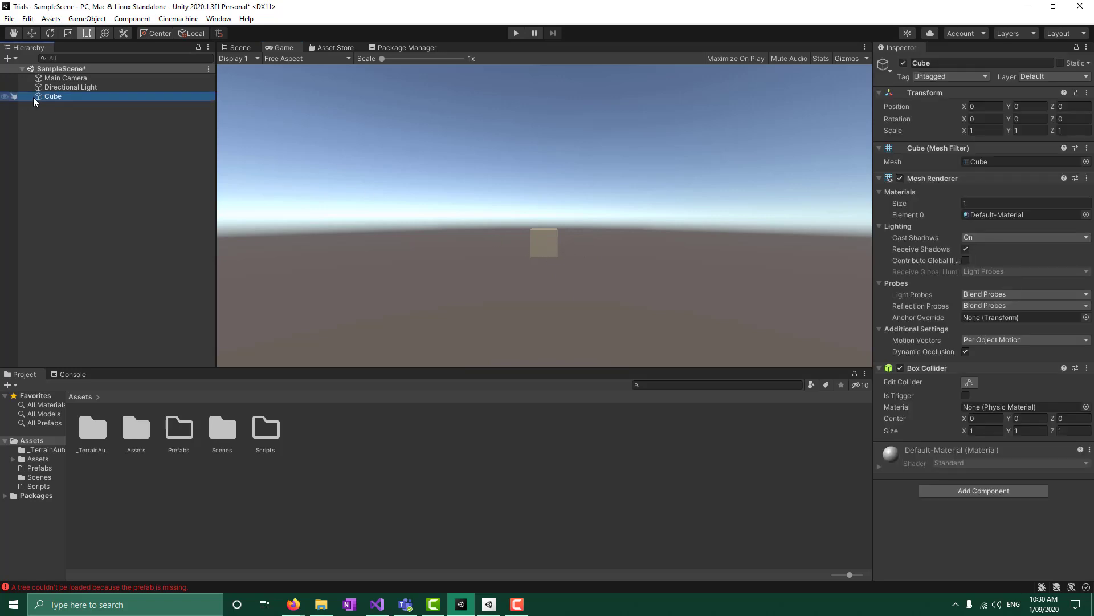
{"action": "left_click", "coordinate": [550, 241]}
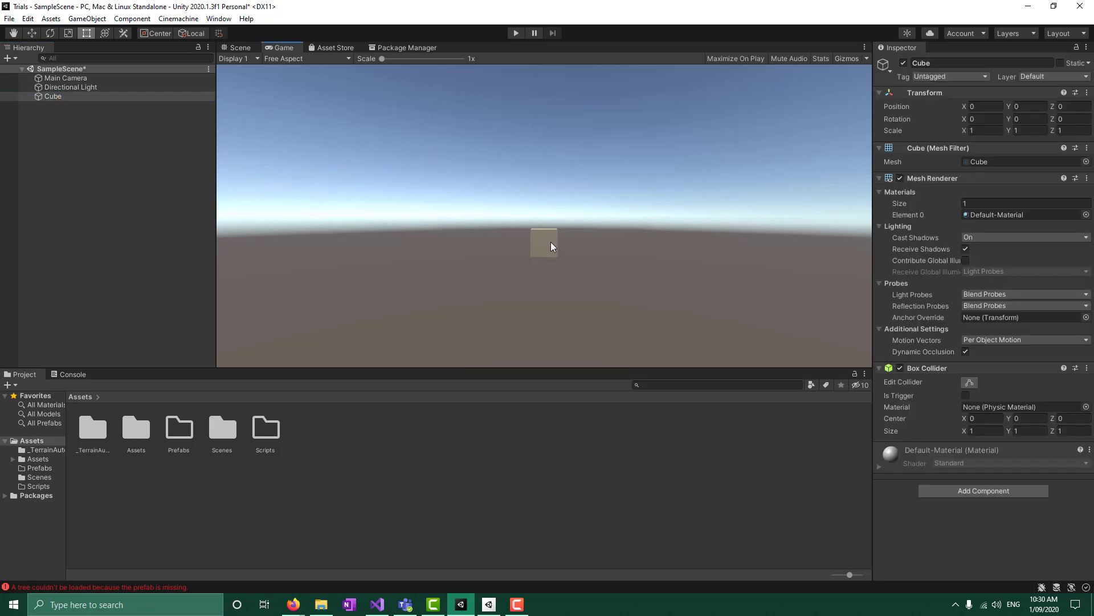
{"action": "left_click", "coordinate": [236, 49]}
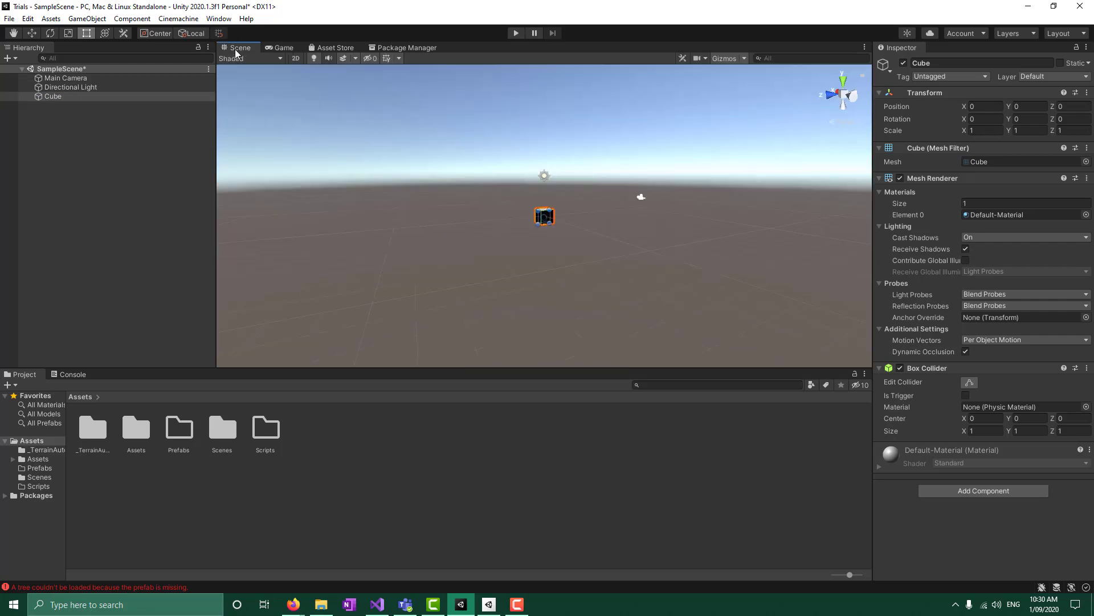
- Orbit around the cube in the Scene view and check the Game view against the changed viewpoint
{"action": "left_click", "coordinate": [582, 239]}
{"action": "left_click", "coordinate": [548, 218]}
{"action": "key", "text": "alt"}
{"action": "left_click_drag", "start_coordinate": [648, 241], "coordinate": [625, 237], "text": "alt"}
{"action": "left_click", "coordinate": [626, 260]}
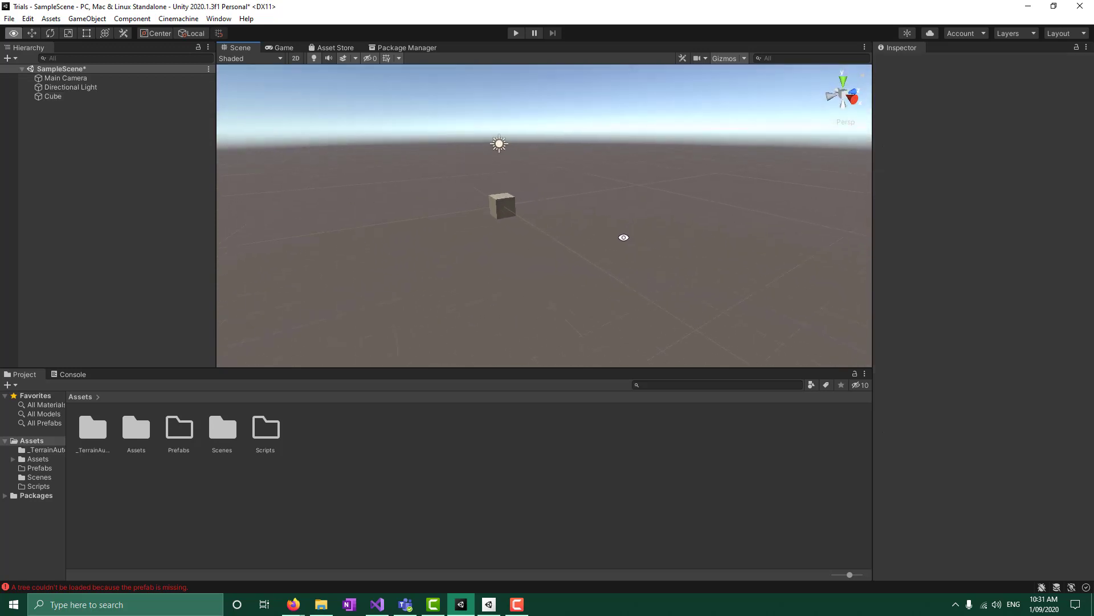
{"action": "left_click", "coordinate": [280, 48]}
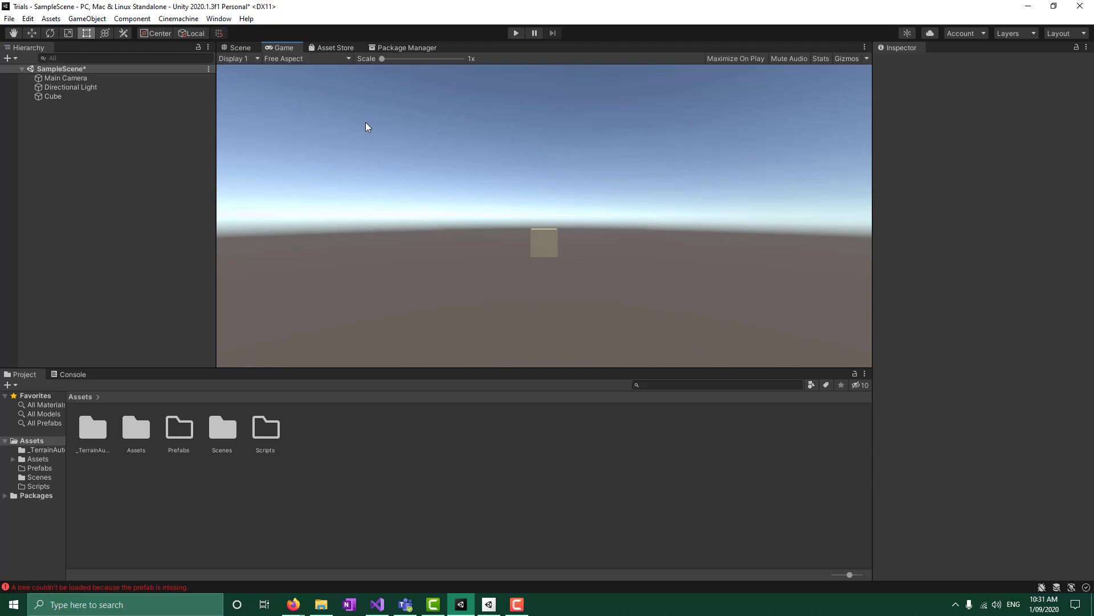
{"action": "left_click", "coordinate": [238, 47]}
- Review the cube's components in the Inspector, including the Box Collider, and inspect the cube from another angle
{"action": "left_click", "coordinate": [504, 209]}
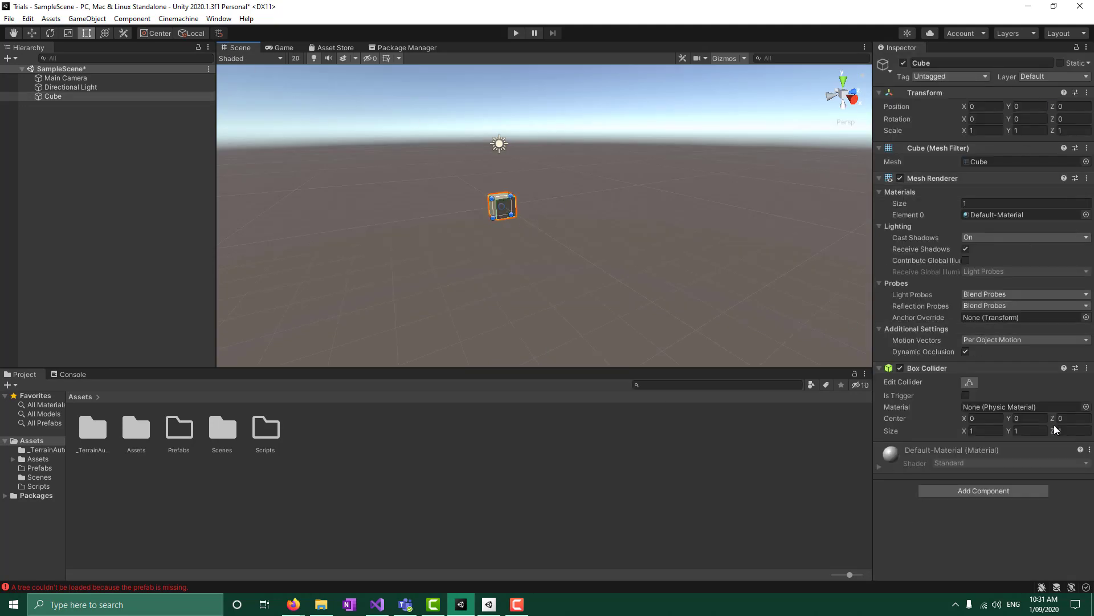
{"action": "left_click", "coordinate": [880, 367]}
{"action": "left_click", "coordinate": [881, 368]}
{"action": "left_click", "coordinate": [580, 252]}
{"action": "left_click", "coordinate": [48, 97]}
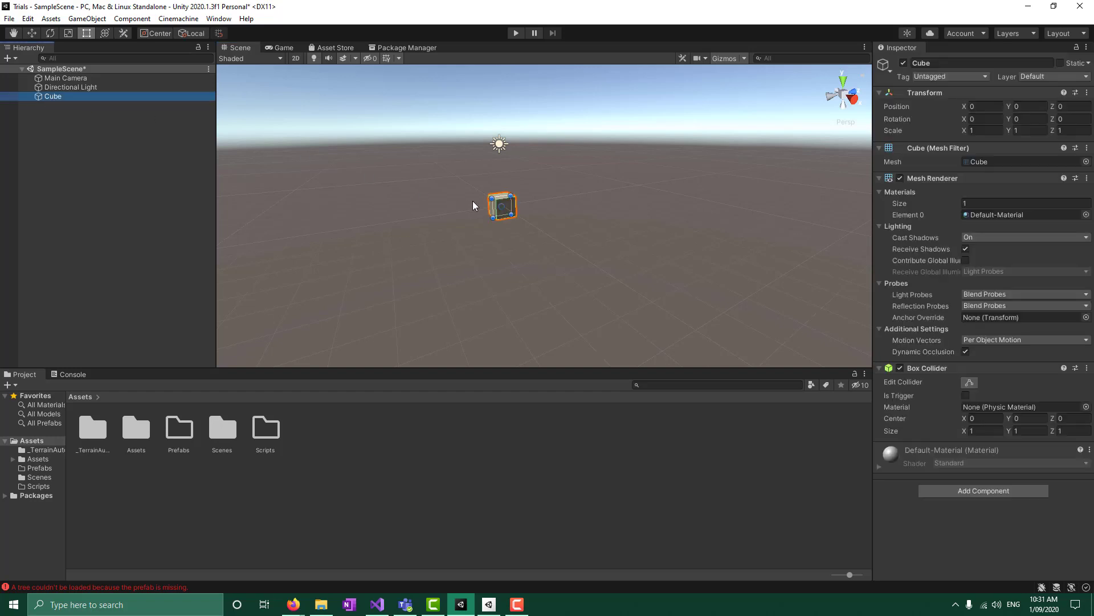
{"action": "left_click_drag", "start_coordinate": [598, 260], "coordinate": [738, 282], "text": "alt"}
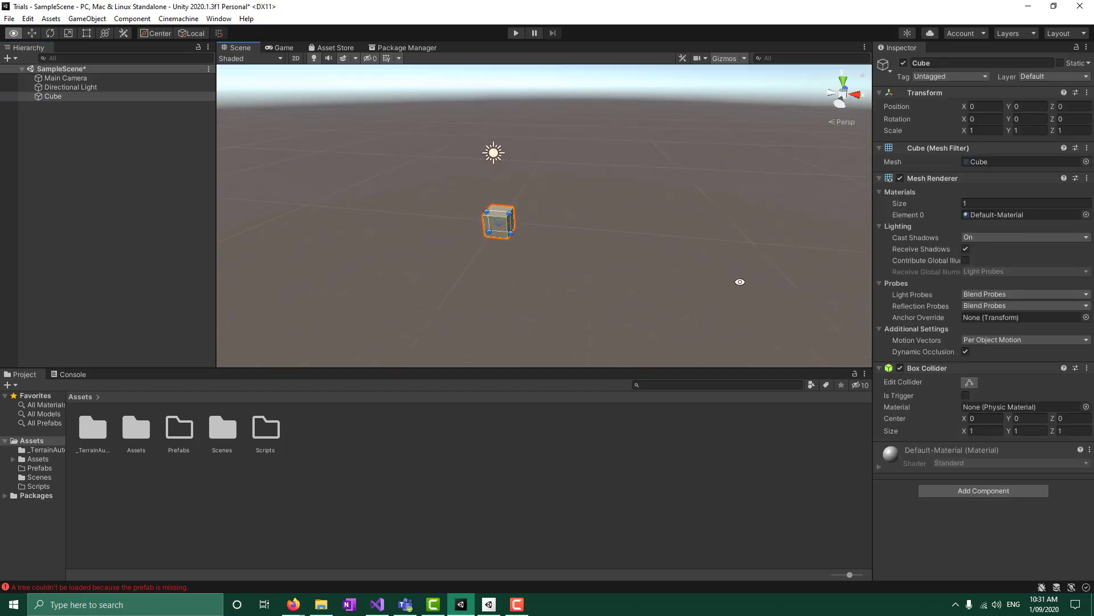
{"action": "left_click", "coordinate": [503, 266]}
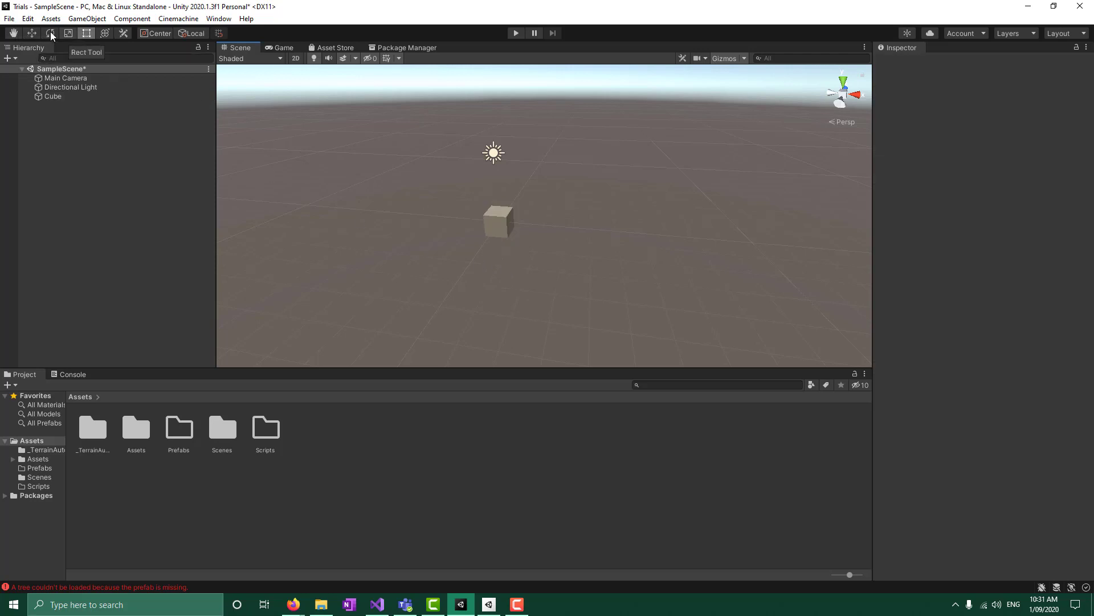
- Shift the cube to about X -0.05, Y 0.16, Z -0.37 with the Move tool and view it from another side
{"action": "left_click", "coordinate": [33, 33]}
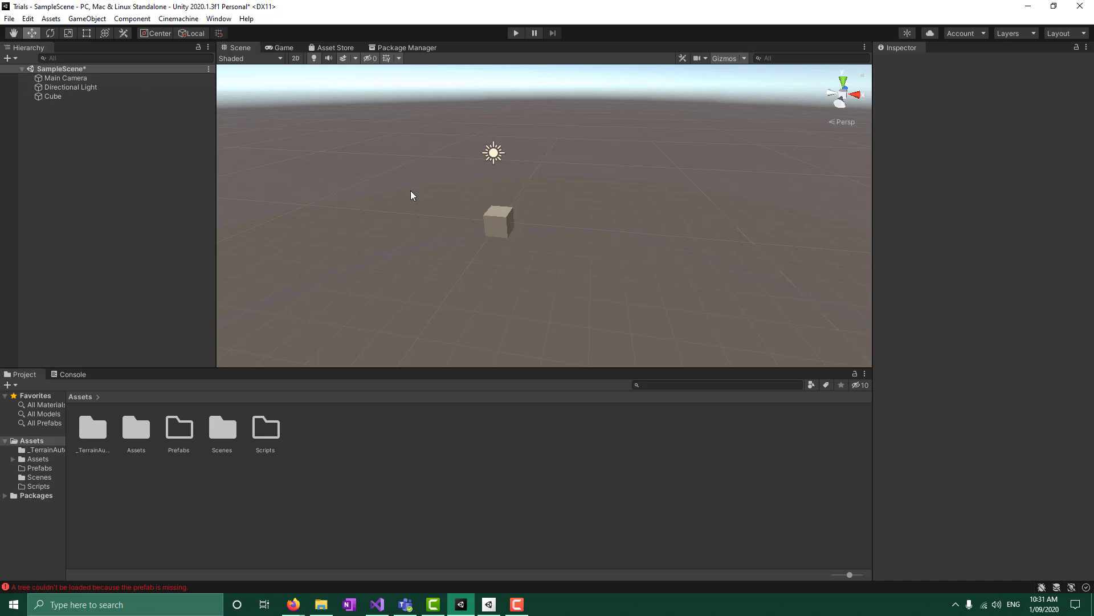
{"action": "left_click", "coordinate": [497, 217]}
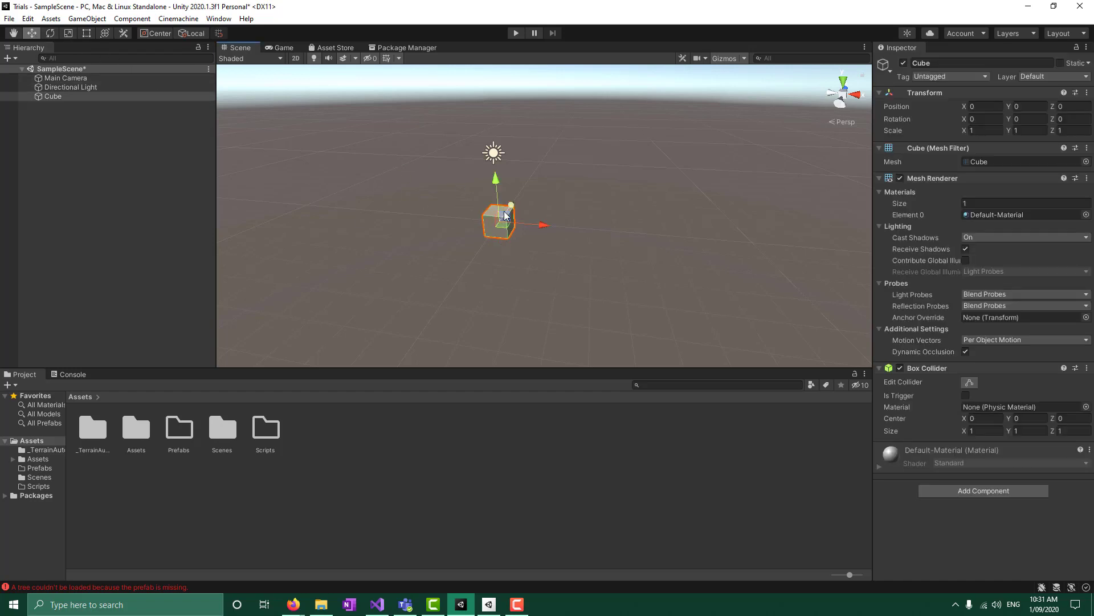
{"action": "mouse_move", "coordinate": [643, 292]}
{"action": "left_mouse_down", "text": "alt"}
{"action": "mouse_move", "coordinate": [638, 249]}
{"action": "mouse_move", "coordinate": [494, 239]}
{"action": "mouse_move", "coordinate": [351, 259]}
{"action": "mouse_move", "coordinate": [391, 215]}
{"action": "mouse_move", "coordinate": [537, 298]}
{"action": "mouse_move", "coordinate": [593, 264]}
{"action": "mouse_move", "coordinate": [535, 213]}
{"action": "mouse_move", "coordinate": [562, 279]}
{"action": "mouse_move", "coordinate": [638, 291]}
{"action": "left_mouse_up", "text": "alt"}
{"action": "mouse_move", "coordinate": [542, 227]}
{"action": "left_mouse_down"}
{"action": "mouse_move", "coordinate": [726, 254]}
{"action": "mouse_move", "coordinate": [494, 235]}
{"action": "mouse_move", "coordinate": [520, 228]}
{"action": "mouse_move", "coordinate": [576, 136]}
{"action": "mouse_move", "coordinate": [512, 217]}
{"action": "mouse_move", "coordinate": [515, 234]}
{"action": "mouse_move", "coordinate": [535, 224]}
{"action": "mouse_move", "coordinate": [518, 150]}
{"action": "mouse_move", "coordinate": [541, 236]}
{"action": "left_mouse_up"}
{"action": "left_click", "coordinate": [608, 242]}
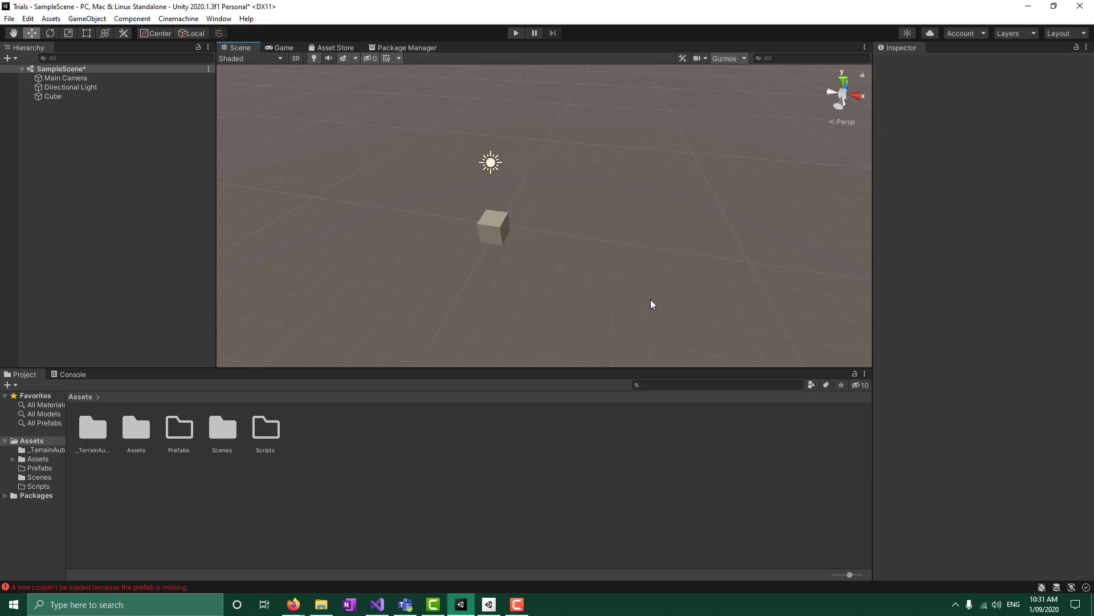
{"action": "left_click_drag", "start_coordinate": [648, 280], "coordinate": [456, 239], "text": "alt"}
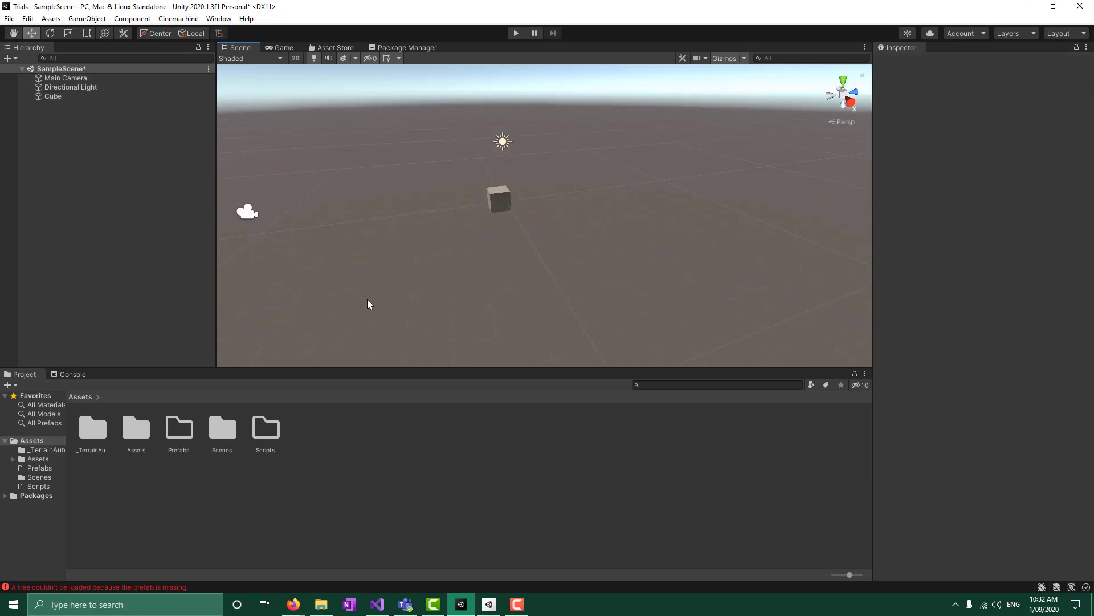
- Rotate the cube about -22 degrees around its Z axis with the Rotate tool, and reset its Z rotation to 0
{"action": "left_click", "coordinate": [50, 33]}
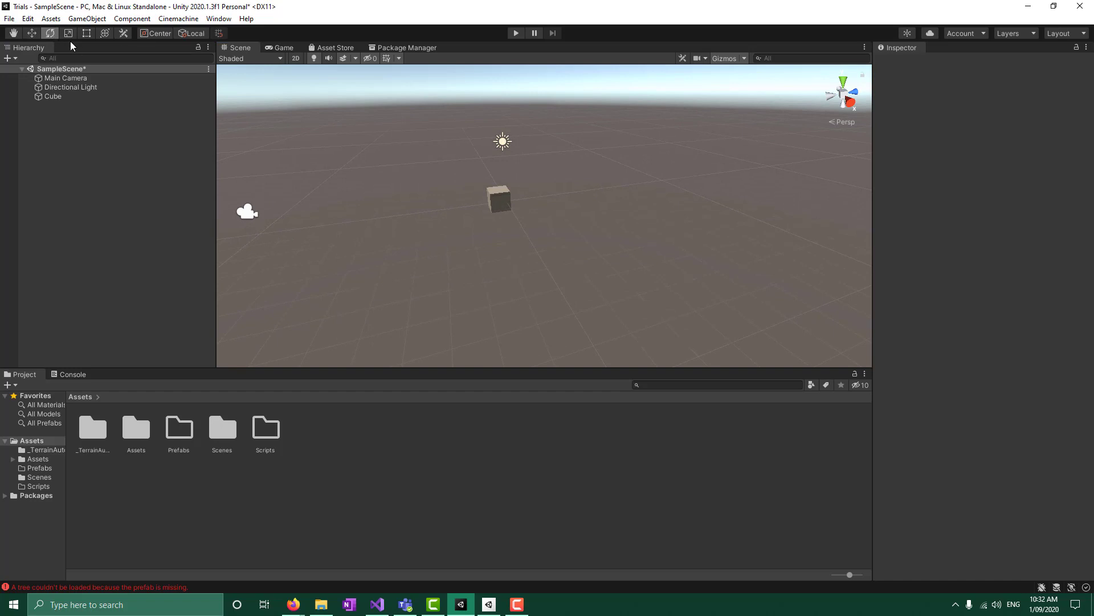
{"action": "left_click", "coordinate": [498, 203]}
{"action": "left_click_drag", "start_coordinate": [405, 244], "coordinate": [570, 225], "text": "alt"}
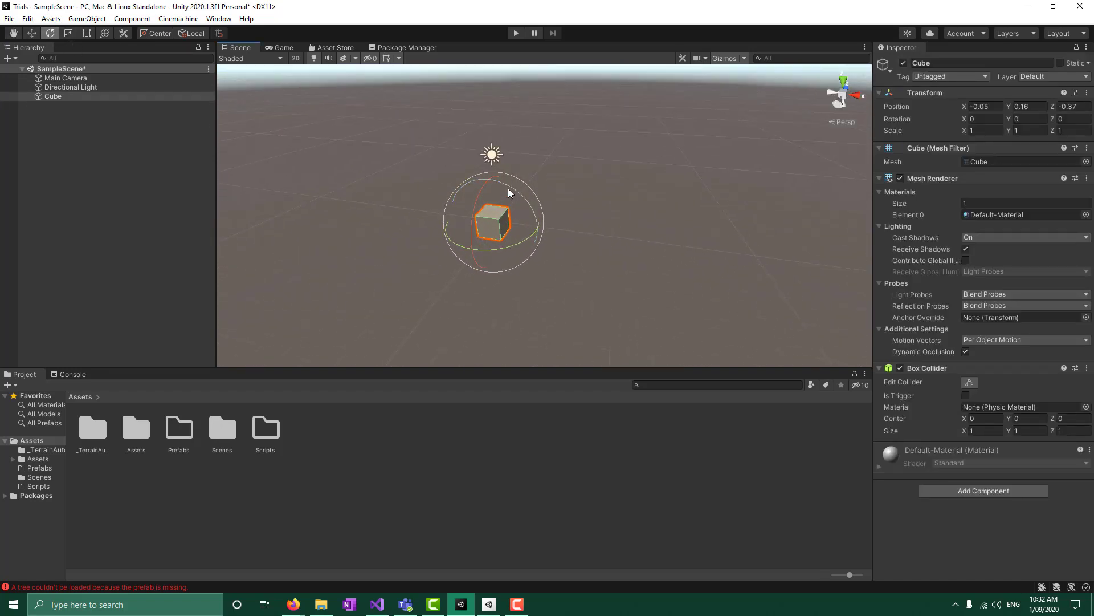
{"action": "mouse_move", "coordinate": [508, 188]}
{"action": "left_mouse_down"}
{"action": "mouse_move", "coordinate": [521, 201]}
{"action": "mouse_move", "coordinate": [512, 195]}
{"action": "left_mouse_up"}
{"action": "left_click_drag", "start_coordinate": [511, 186], "coordinate": [535, 217]}
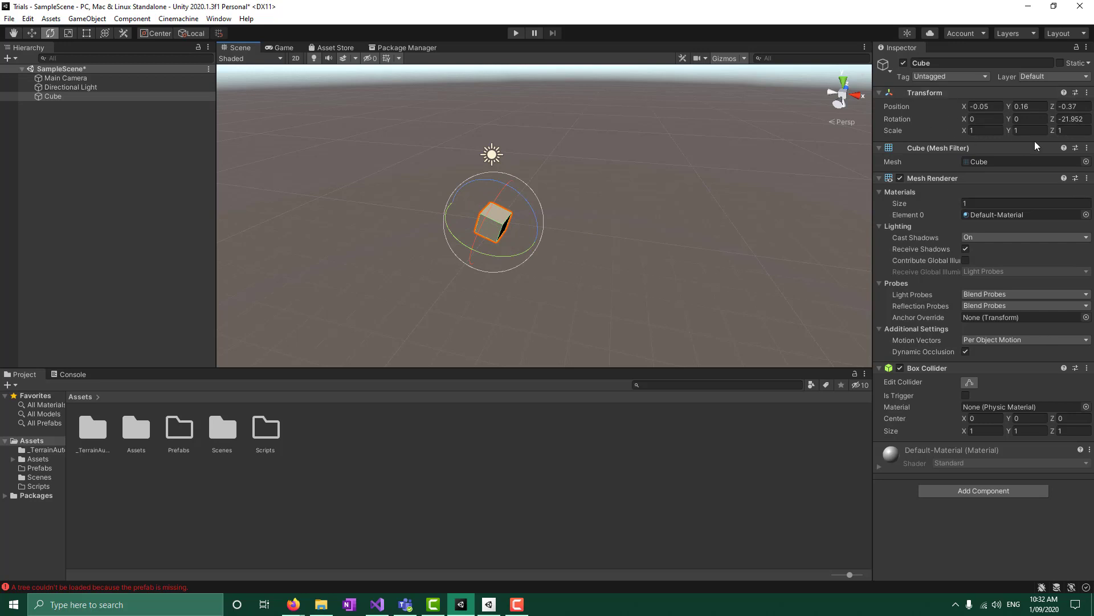
{"action": "left_click_drag", "start_coordinate": [1085, 120], "coordinate": [1055, 121]}
{"action": "type", "text": "0"}
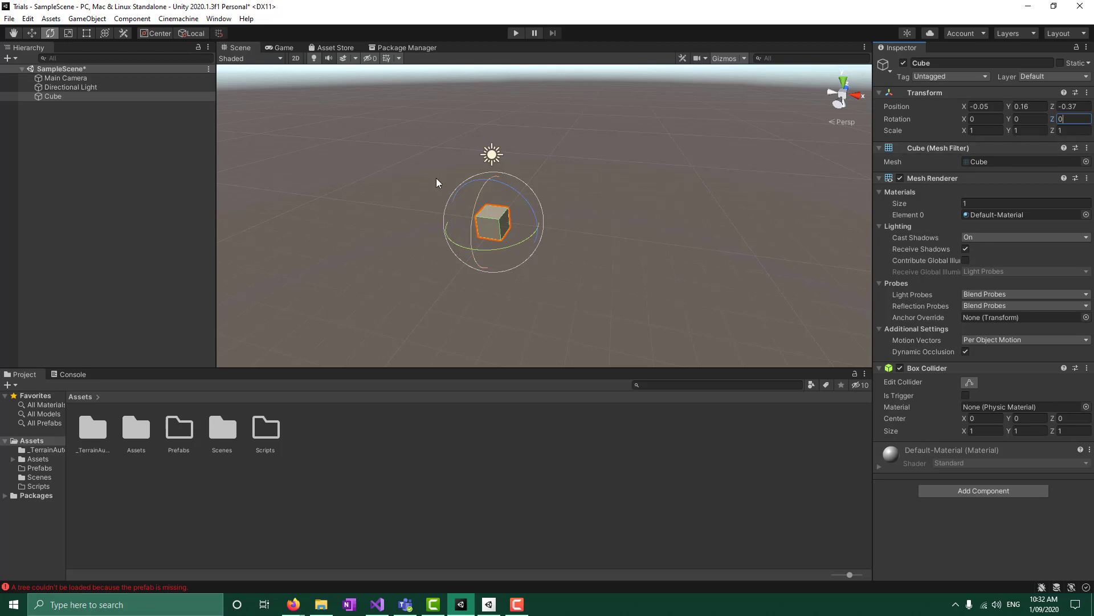
- Raise the cube to about Y 3.93 with the Move tool, and reset its X, Y and Z position to 0
{"action": "left_click", "coordinate": [31, 33]}
{"action": "left_click_drag", "start_coordinate": [484, 183], "coordinate": [479, 85]}
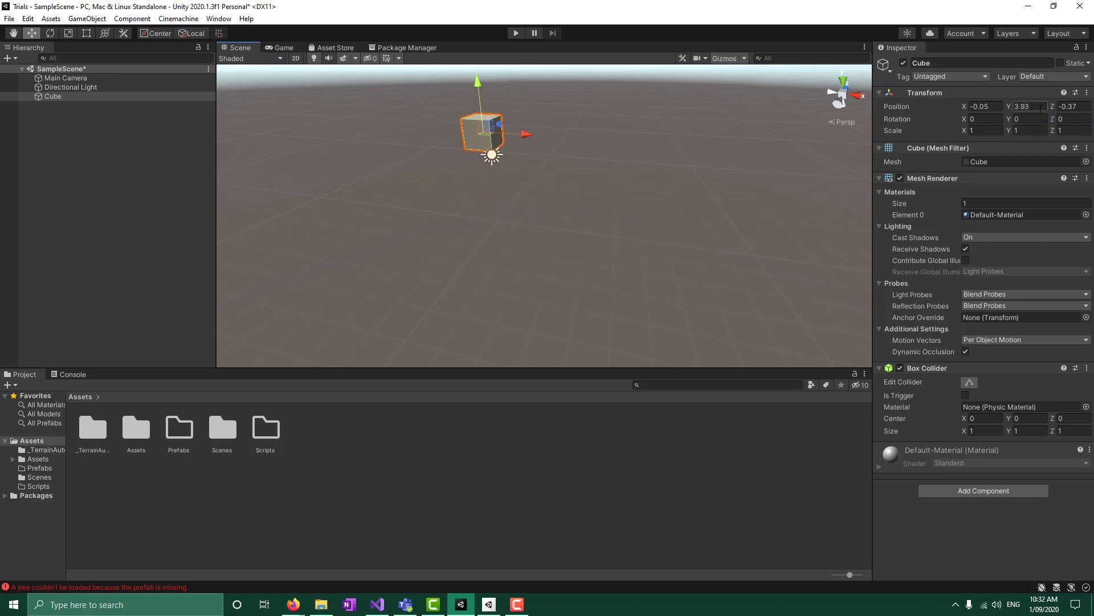
{"action": "left_click", "coordinate": [1040, 109]}
{"action": "type", "text": "0"}
{"action": "left_click", "coordinate": [1000, 106]}
{"action": "type", "text": "0"}
{"action": "left_click", "coordinate": [1085, 107]}
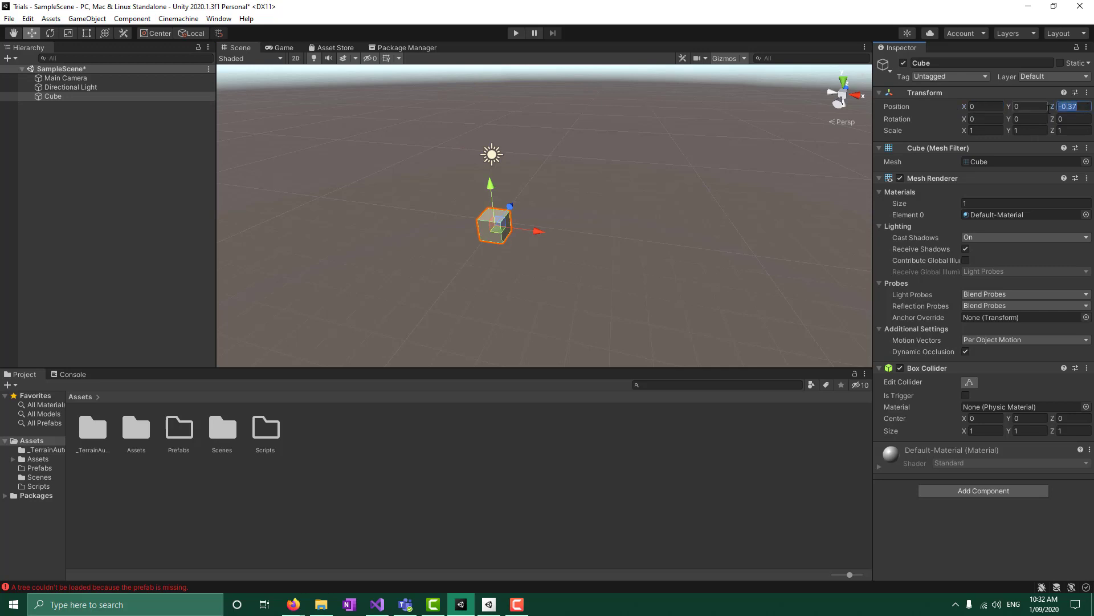
{"action": "type", "text": "0"}
{"action": "left_click", "coordinate": [726, 229]}
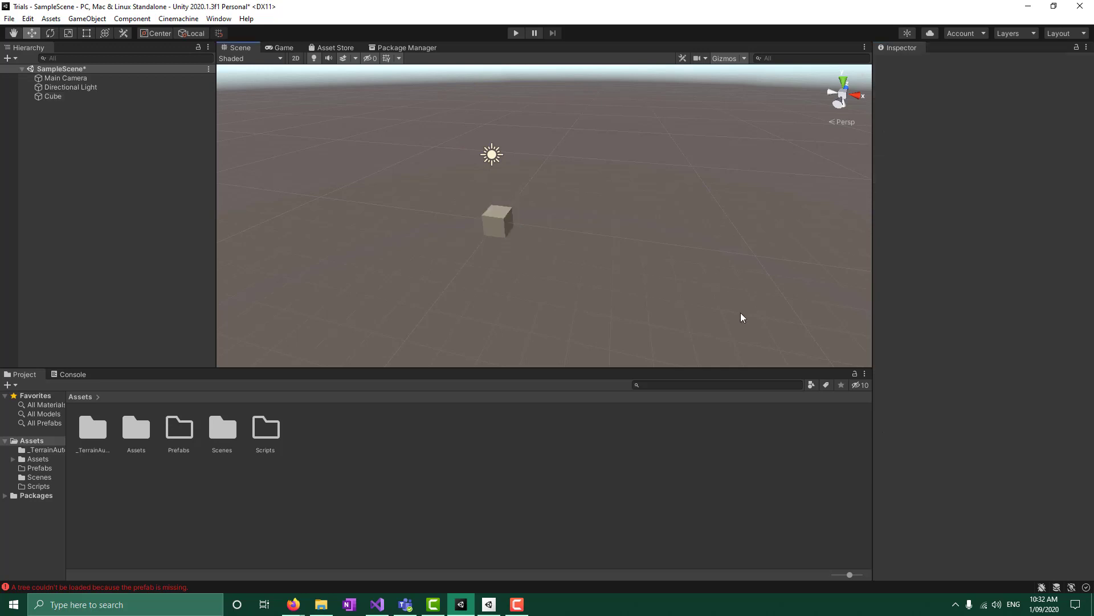
- Stretch the cube from one corner with the Rect tool to a scale of about X 7, Y 5.56
{"action": "left_click", "coordinate": [58, 88]}
{"action": "left_click", "coordinate": [55, 96]}
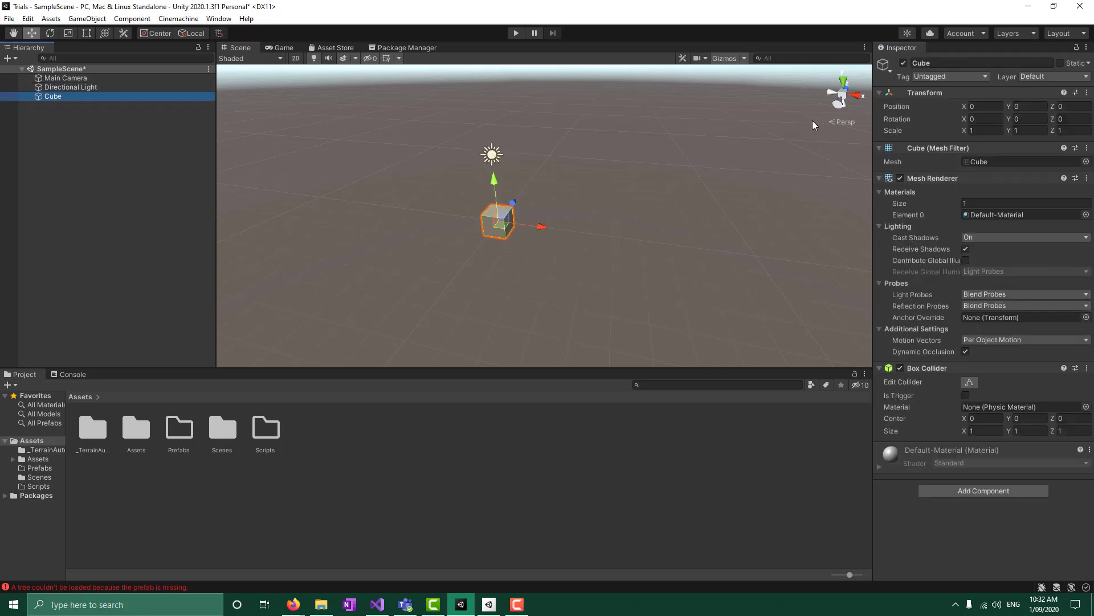
{"action": "left_click", "coordinate": [86, 33]}
{"action": "left_click_drag", "start_coordinate": [512, 206], "coordinate": [689, 102]}
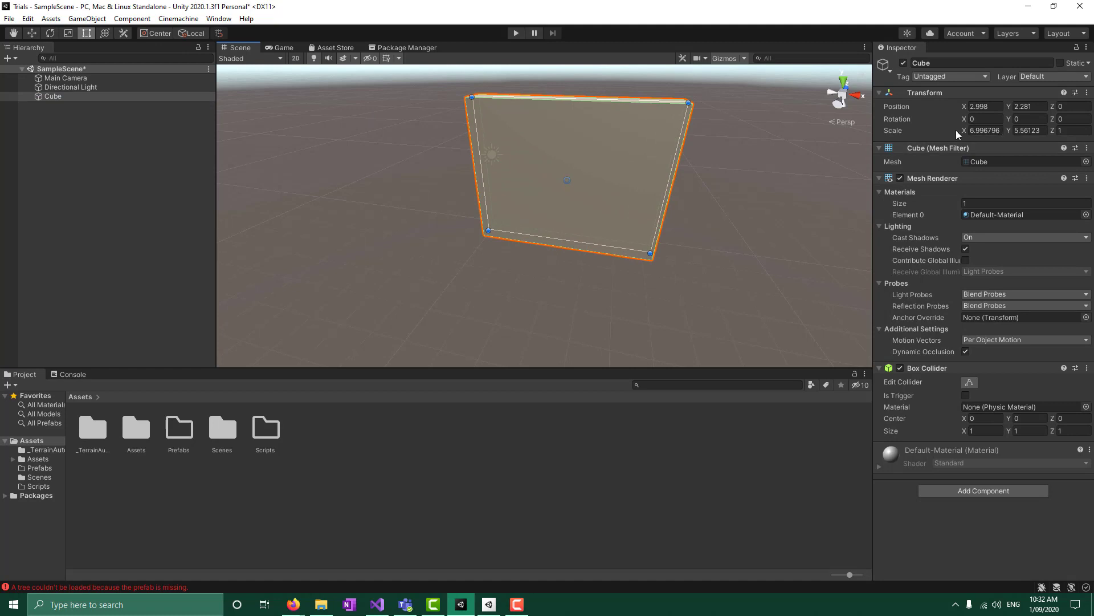
- Reset the stretched cube's X and Y scale to 1
{"action": "left_click", "coordinate": [932, 130]}
{"action": "type", "text": "1"}
{"action": "key", "text": "Tab"}
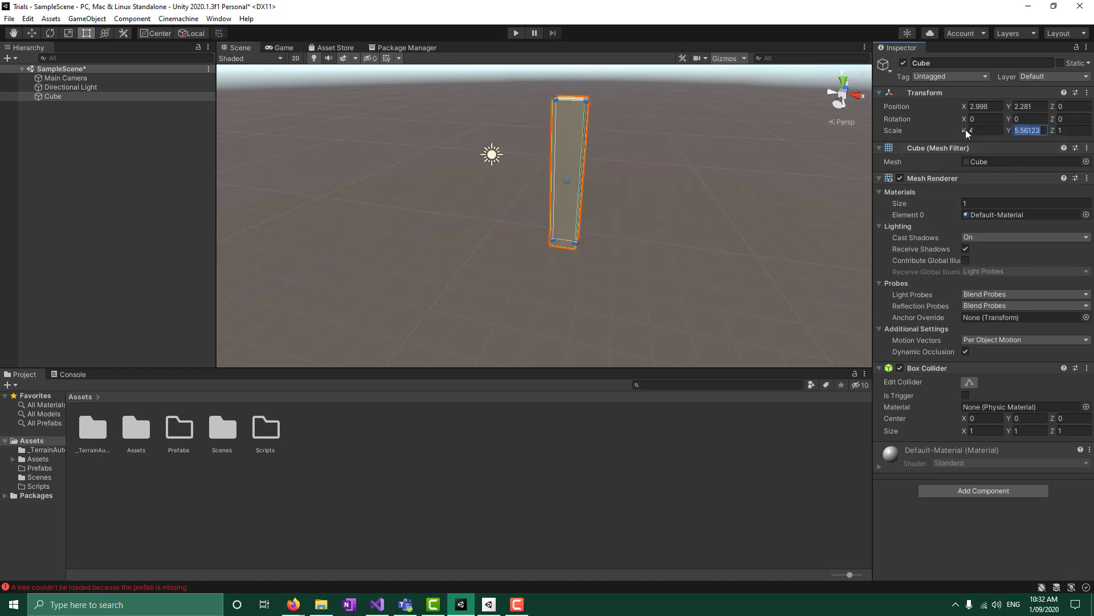
{"action": "type", "text": "1"}
{"action": "left_click", "coordinate": [687, 232]}
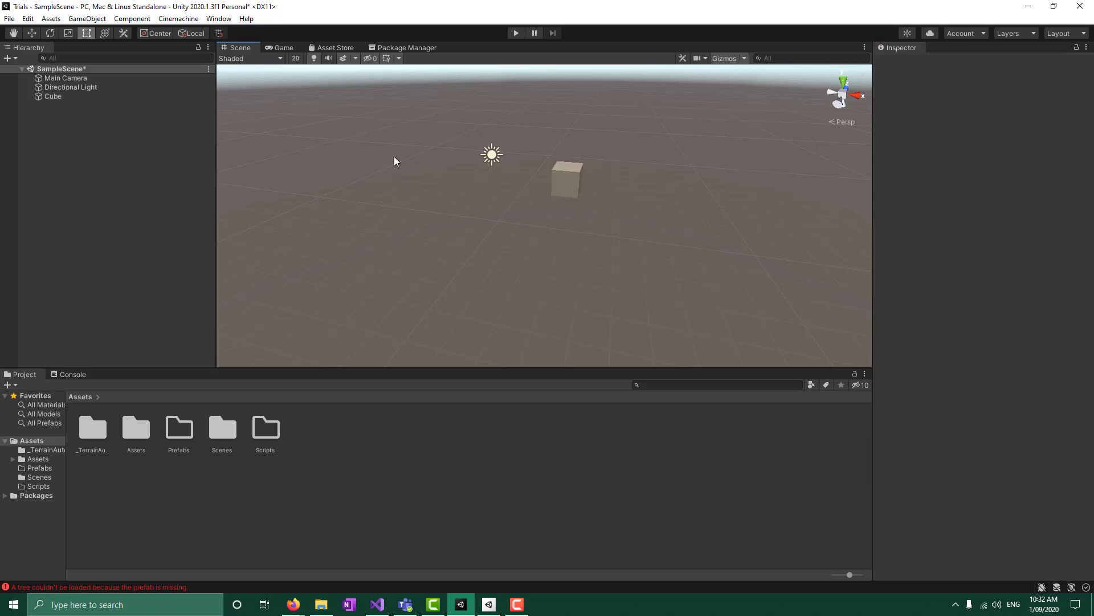
- Return the cube to the origin by setting its X and Y position to 0
{"action": "left_click", "coordinate": [59, 98]}
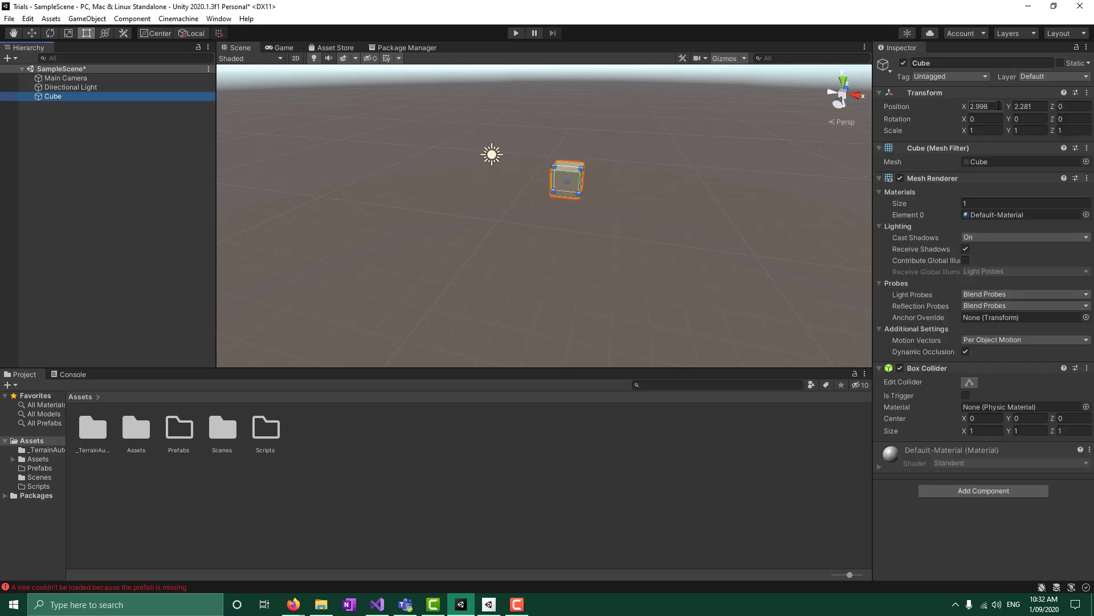
{"action": "left_click_drag", "start_coordinate": [998, 106], "coordinate": [944, 106]}
{"action": "type", "text": "0"}
{"action": "key", "text": "Tab"}
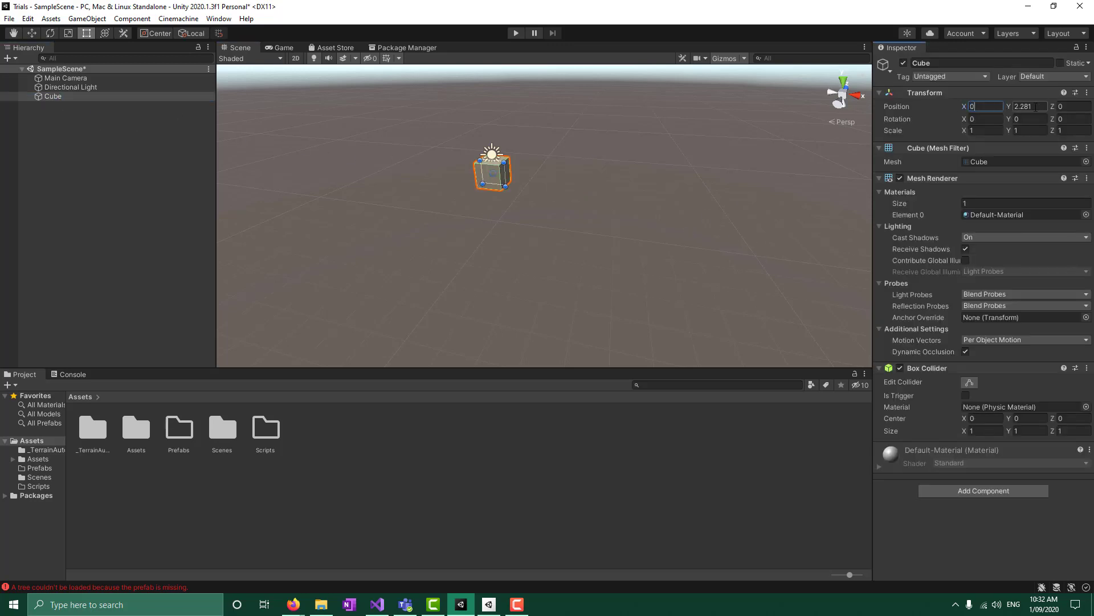
{"action": "type", "text": "0"}
{"action": "left_click", "coordinate": [636, 224]}
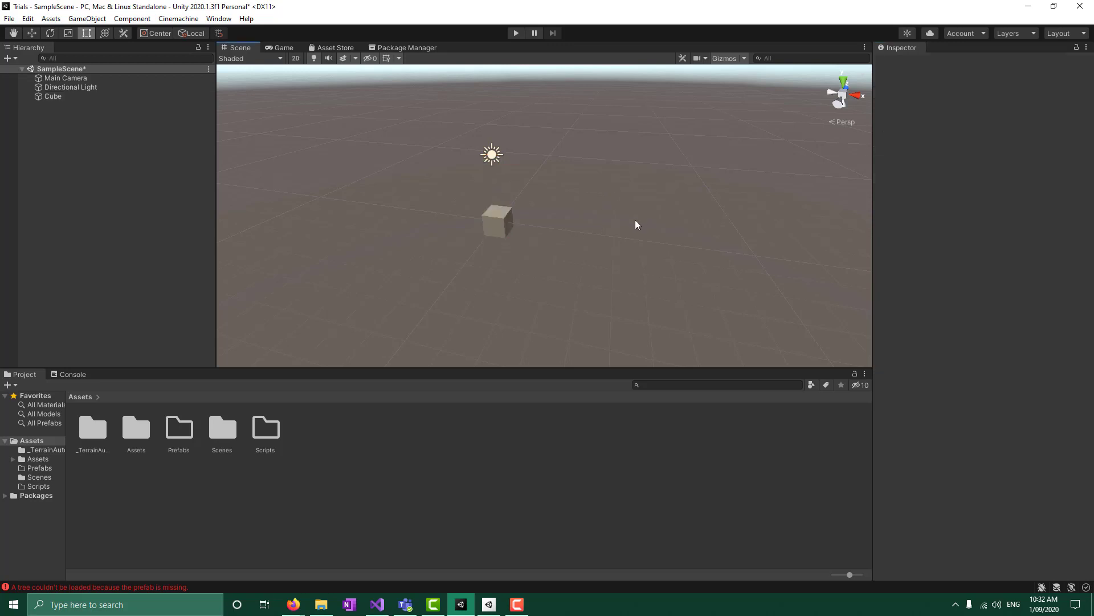
- Set the cube's X scale to 4 to lengthen it sideways, and restore it to 1
{"action": "left_click", "coordinate": [487, 228]}
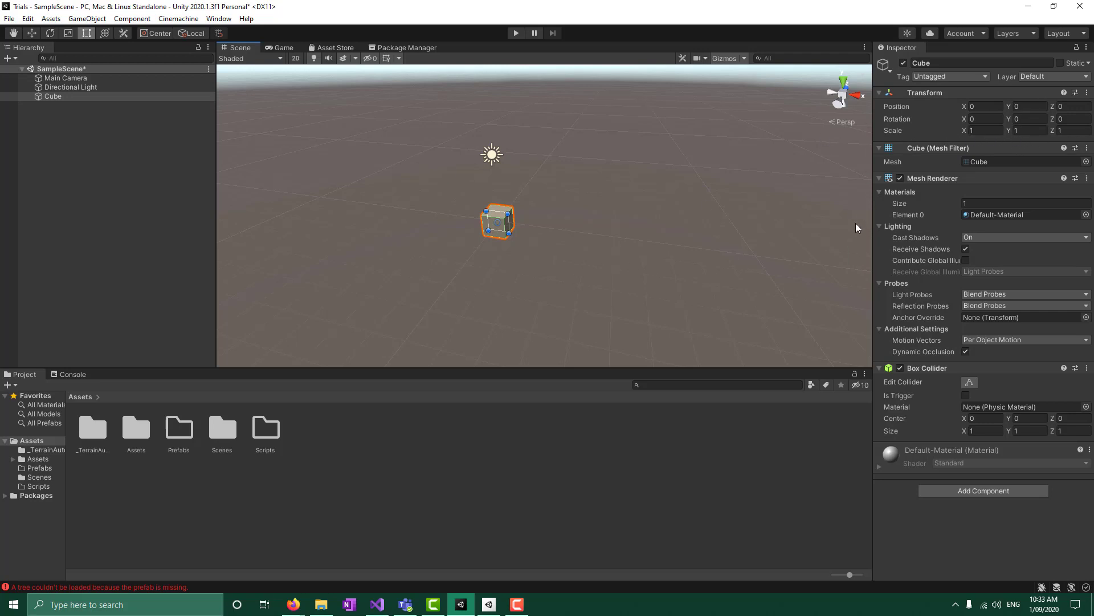
{"action": "left_click", "coordinate": [983, 130]}
{"action": "type", "text": "4"}
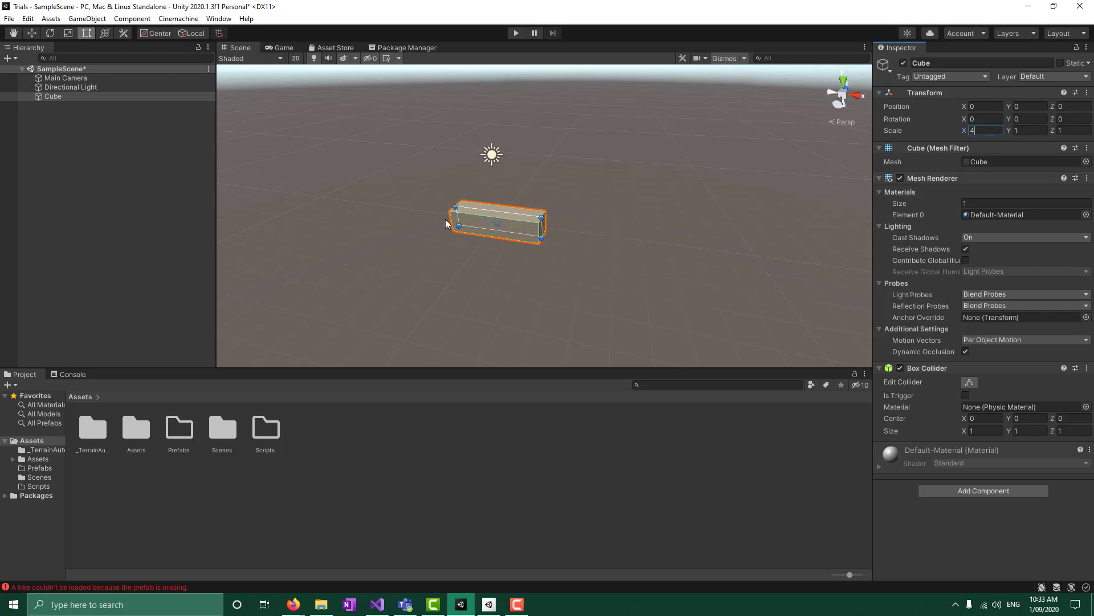
{"action": "left_click_drag", "start_coordinate": [980, 132], "coordinate": [960, 134]}
{"action": "type", "text": "1"}
- Set the cube's Y scale to 4 to make it taller, and restore it to 1
{"action": "key", "text": "Tab"}
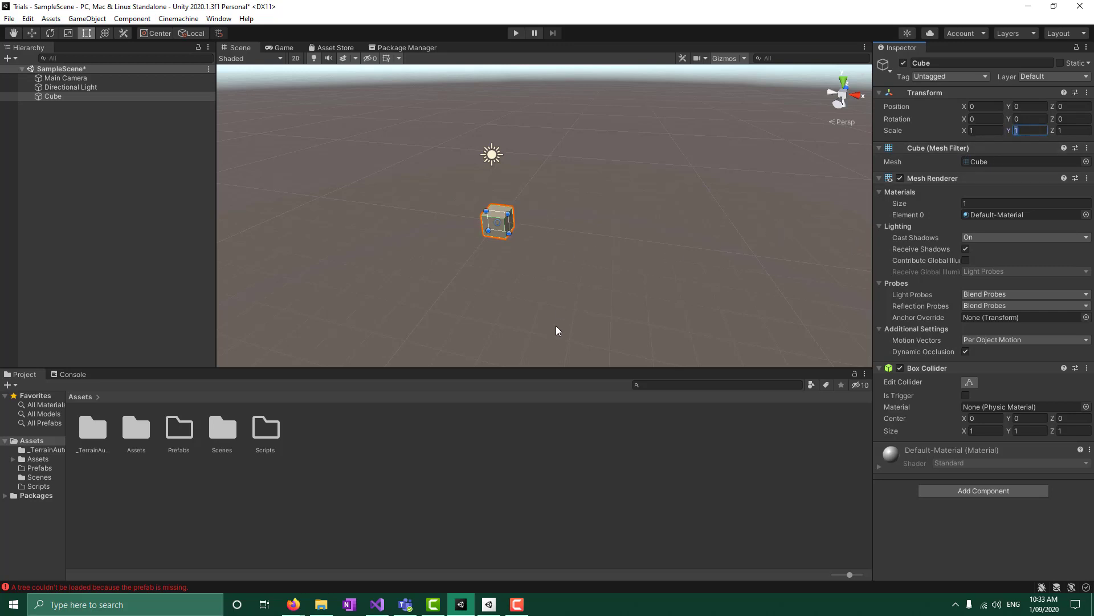
{"action": "type", "text": "4"}
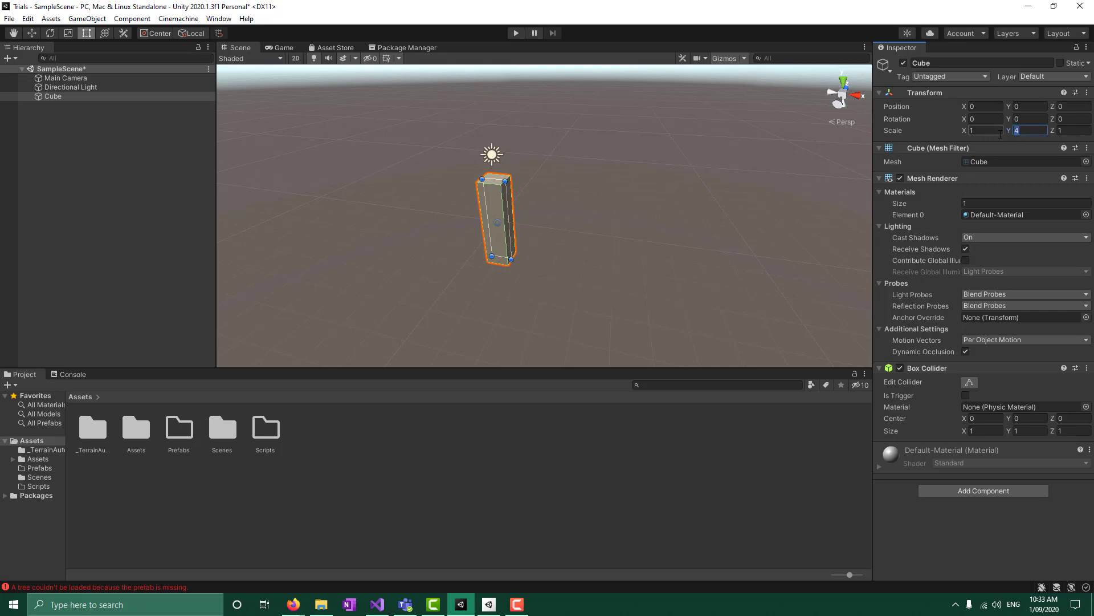
{"action": "key", "text": "BackSpace"}
{"action": "type", "text": "1"}
- Set the cube's Z scale to 4 to extend its depth, and restore it to 1
{"action": "left_click", "coordinate": [1070, 130]}
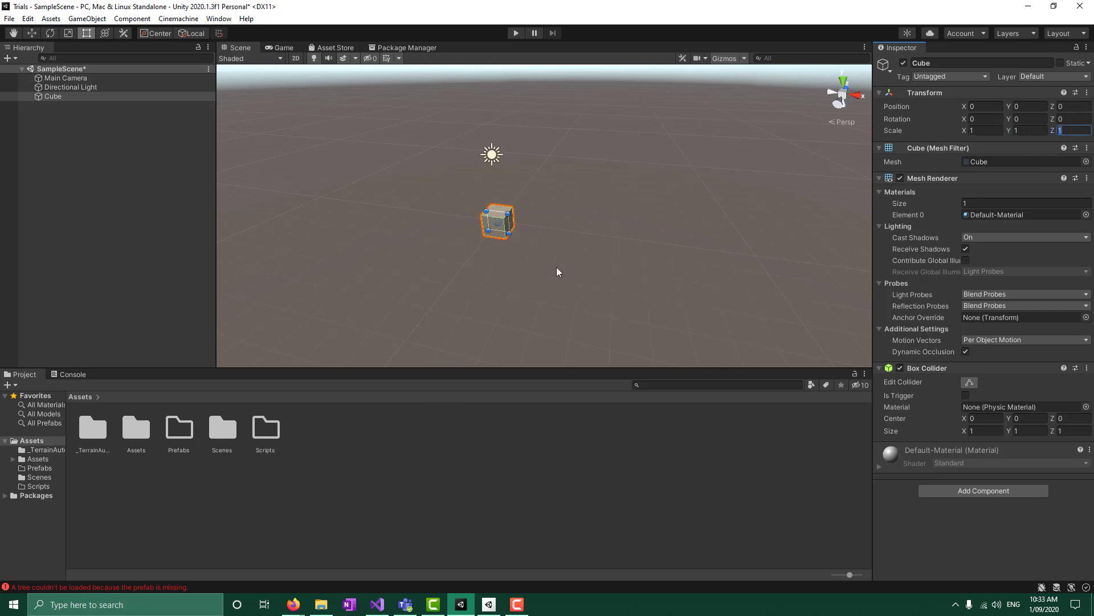
{"action": "type", "text": "4"}
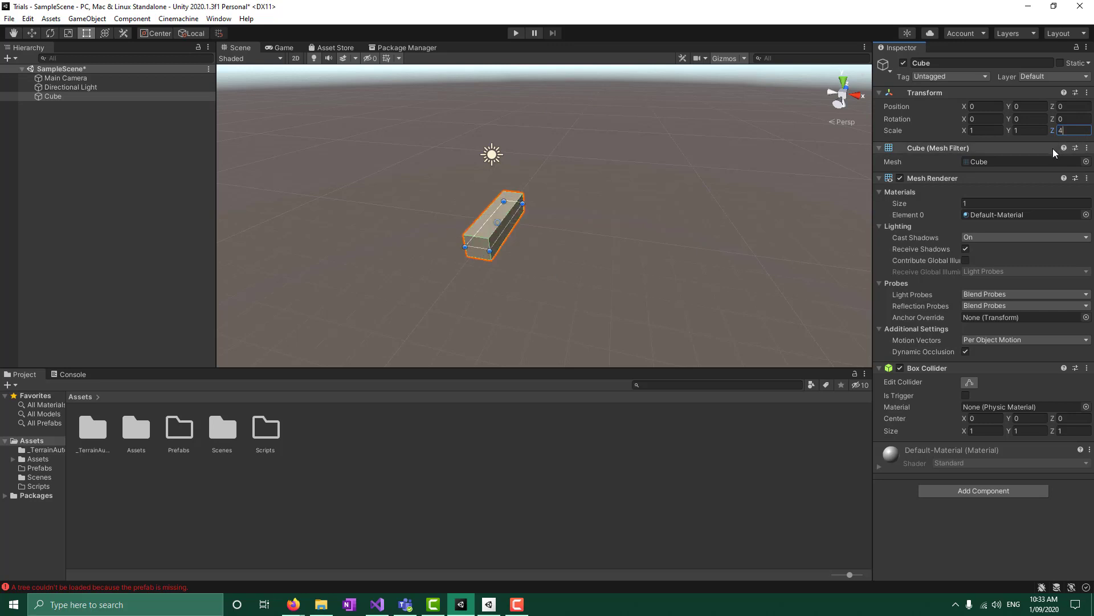
{"action": "key", "text": "BackSpace"}
{"action": "type", "text": "1"}
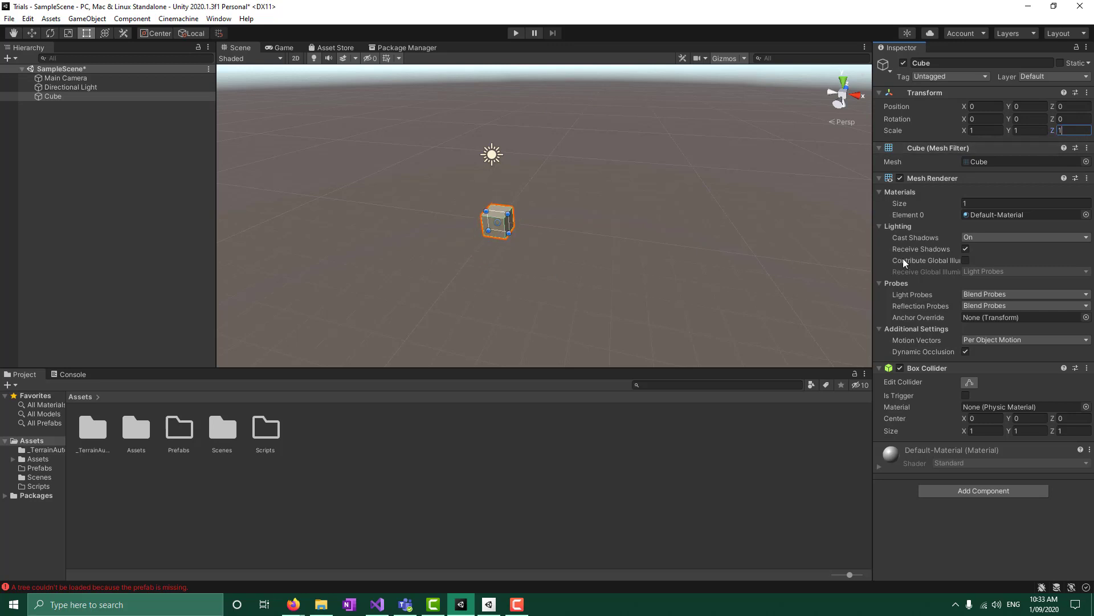
- Turn the cube into a large ground slab by setting its X and Z scale to 1000
{"action": "left_click", "coordinate": [972, 131]}
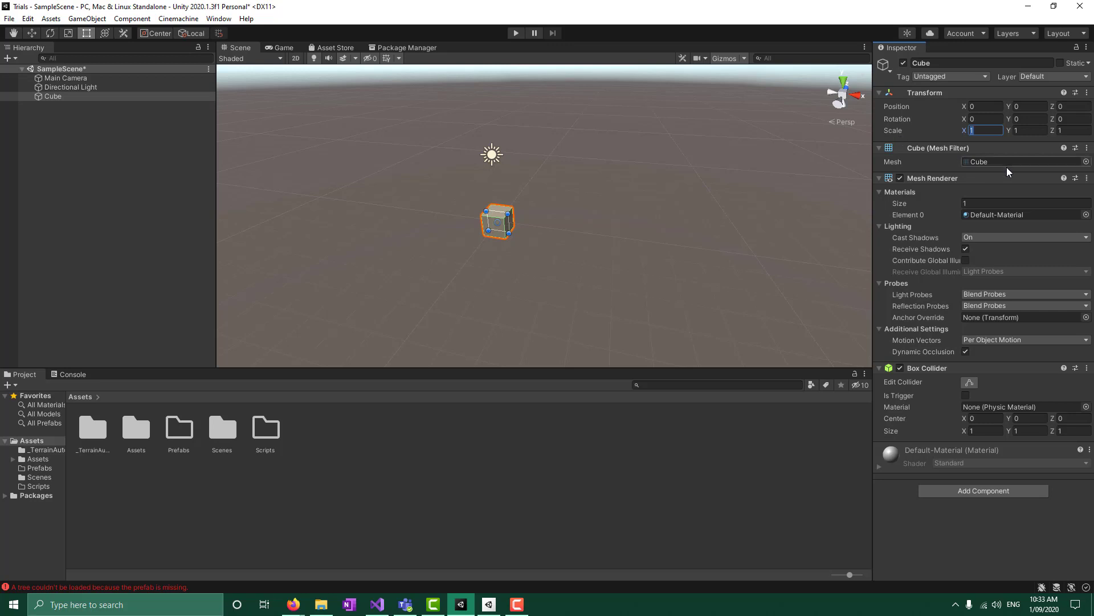
{"action": "type", "text": "1000"}
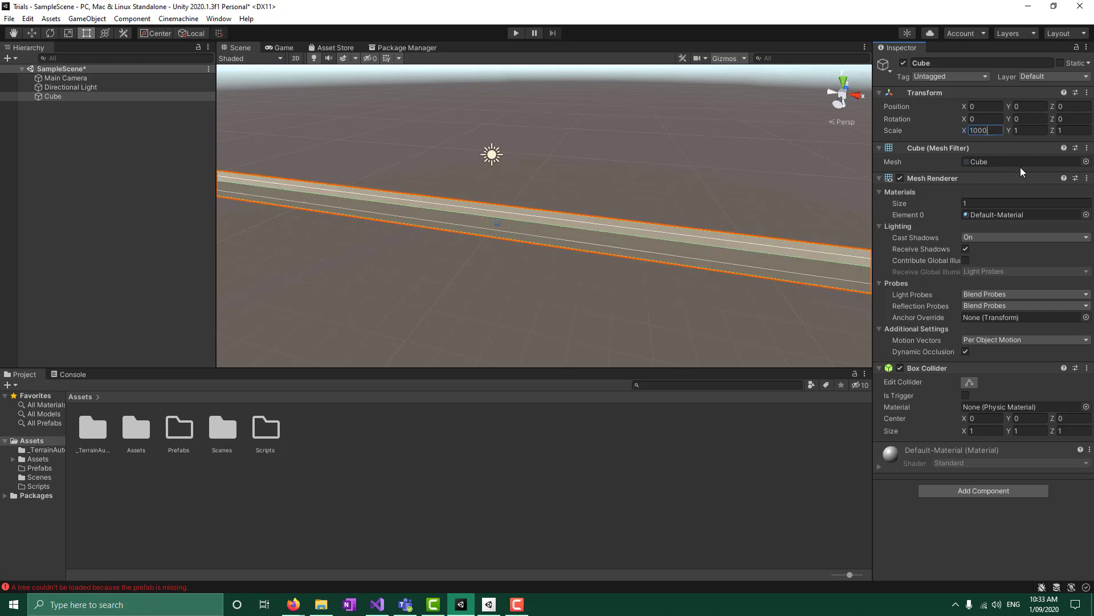
{"action": "left_click", "coordinate": [1069, 130]}
{"action": "type", "text": "1000"}
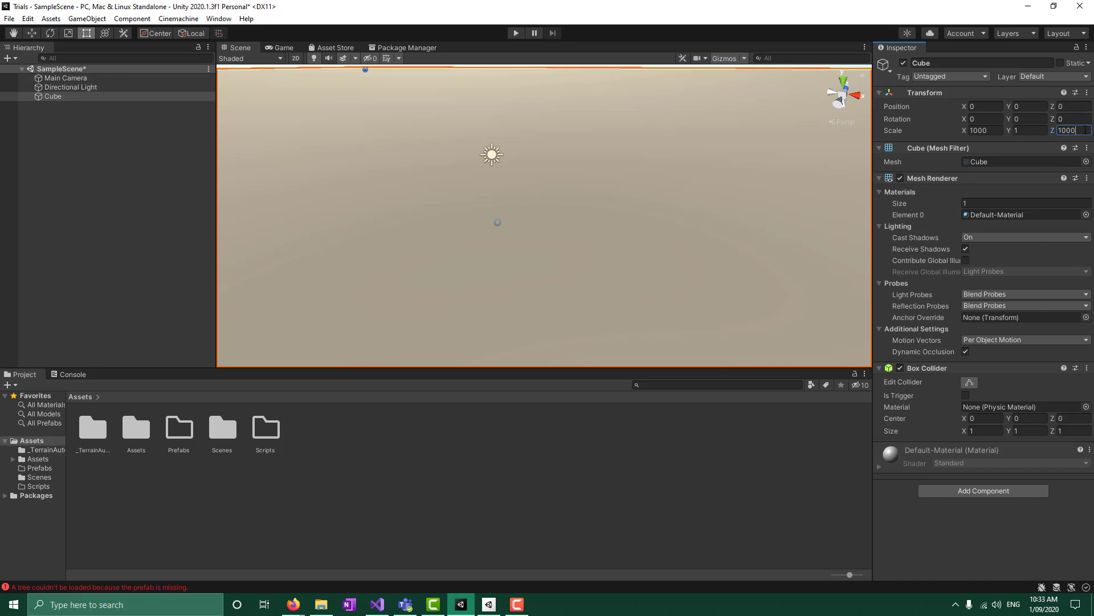
{"action": "key", "text": "Return"}
{"action": "scroll", "coordinate": [644, 230], "scroll_direction": "down", "scroll_amount": 3}
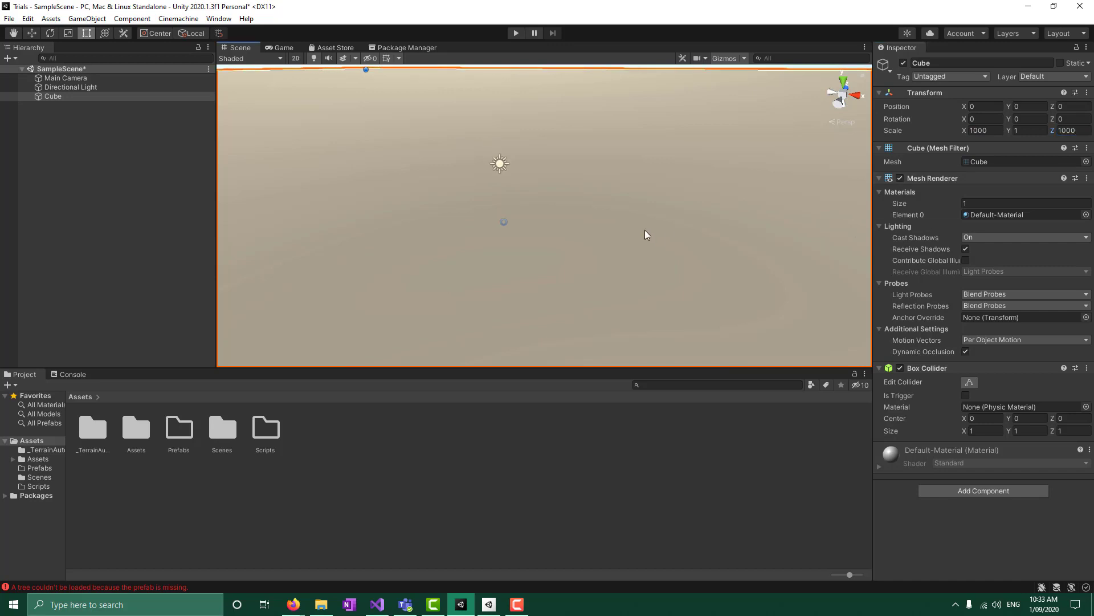
{"action": "scroll", "coordinate": [618, 236], "scroll_direction": "down", "scroll_amount": 10}
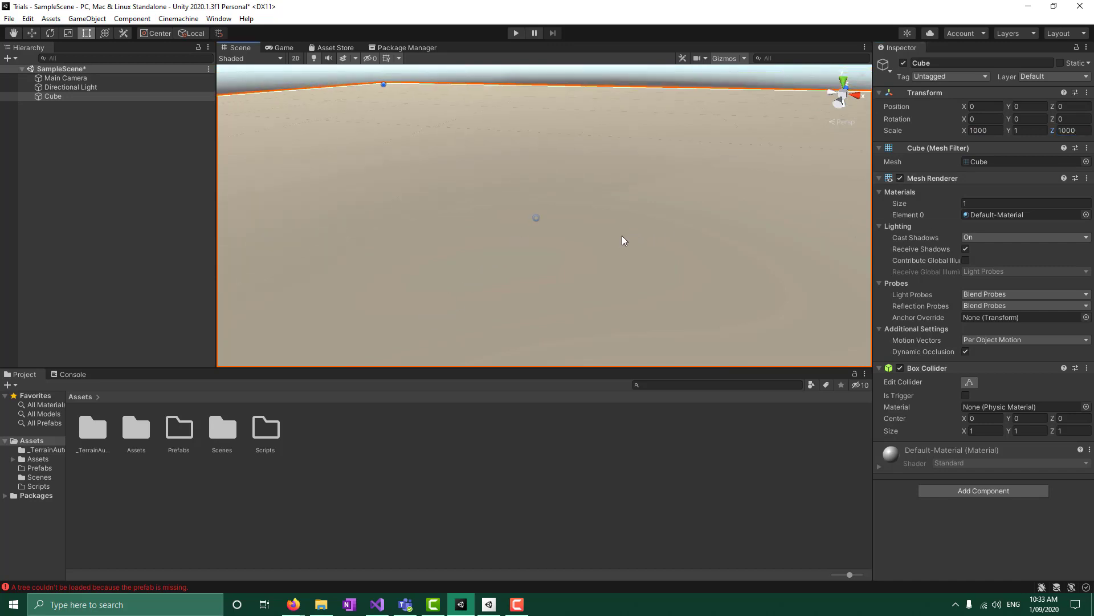
{"action": "scroll", "coordinate": [626, 239], "scroll_direction": "down", "scroll_amount": 5}
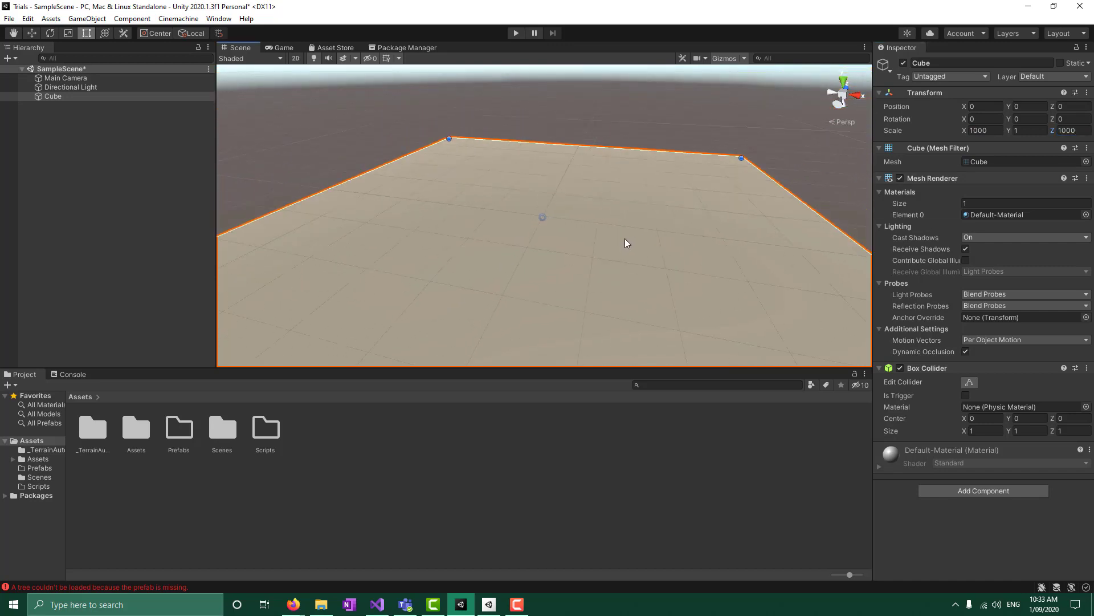
- Shift the ground slab to X -2 in the Scene view and show it in the Game view
{"action": "left_click_drag", "start_coordinate": [648, 293], "coordinate": [644, 296]}
{"action": "scroll", "coordinate": [646, 291], "scroll_direction": "up", "scroll_amount": 4}
{"action": "scroll", "coordinate": [642, 288], "scroll_direction": "up", "scroll_amount": 3}
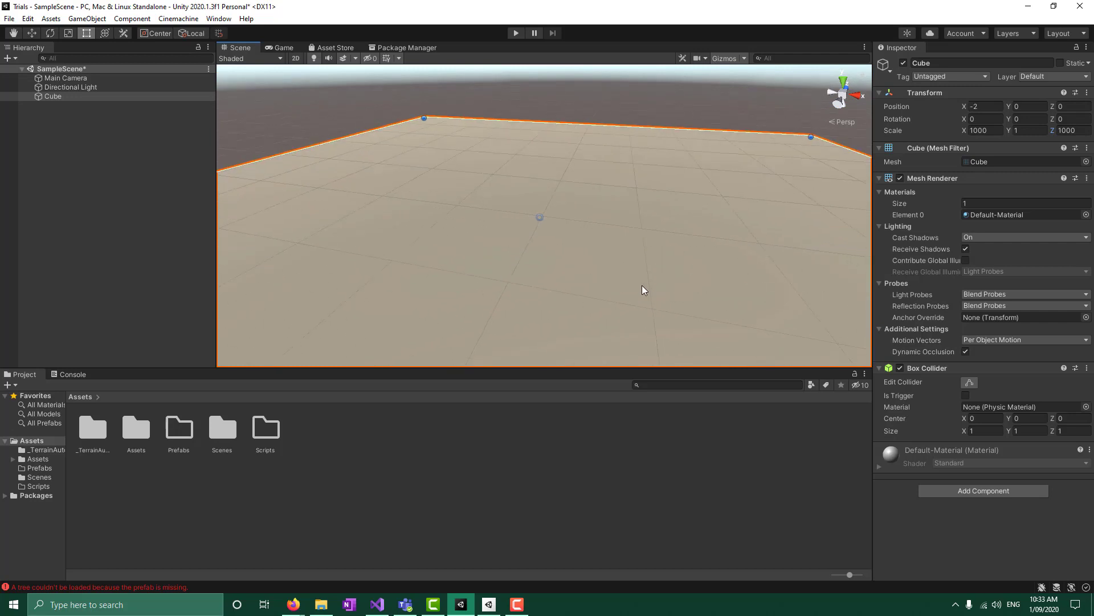
{"action": "left_click", "coordinate": [280, 48]}
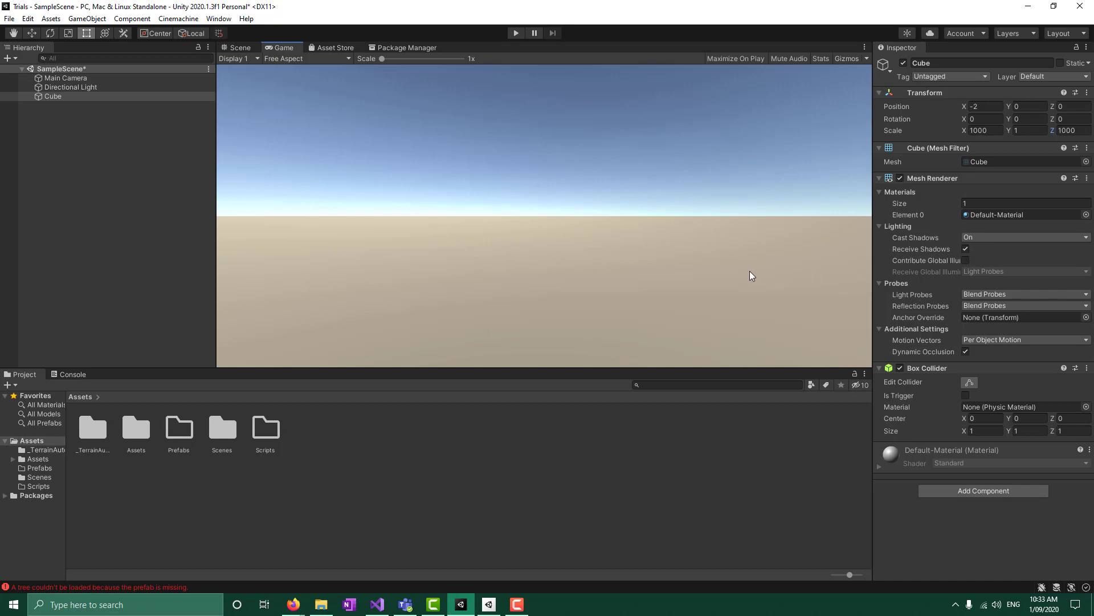
- Look over the component categories that can be added to the cube, without adding any
{"action": "left_click", "coordinate": [95, 95]}
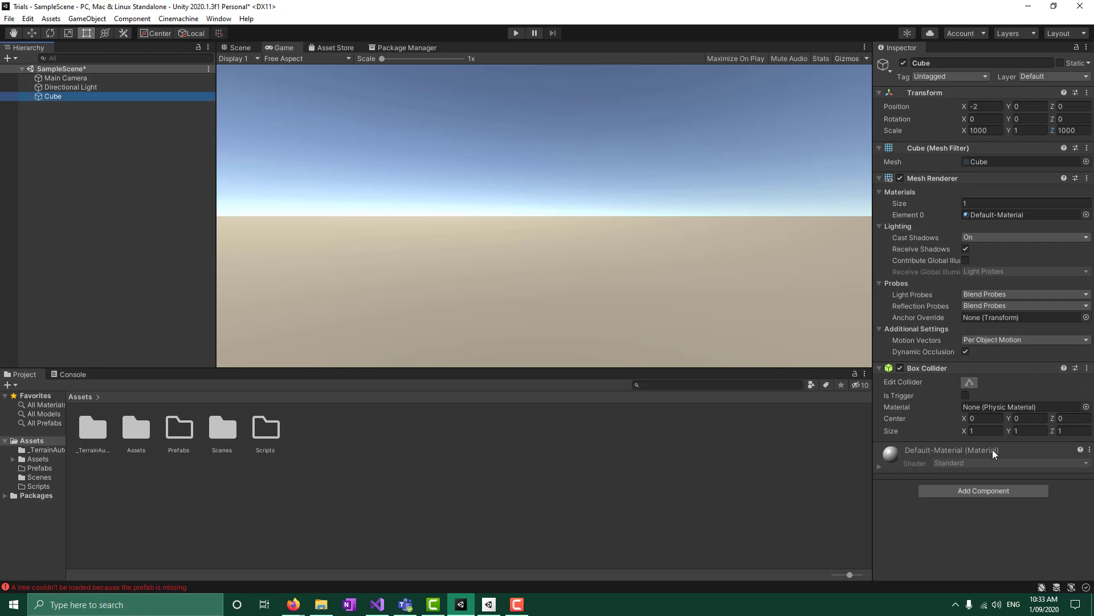
{"action": "left_click", "coordinate": [974, 496]}
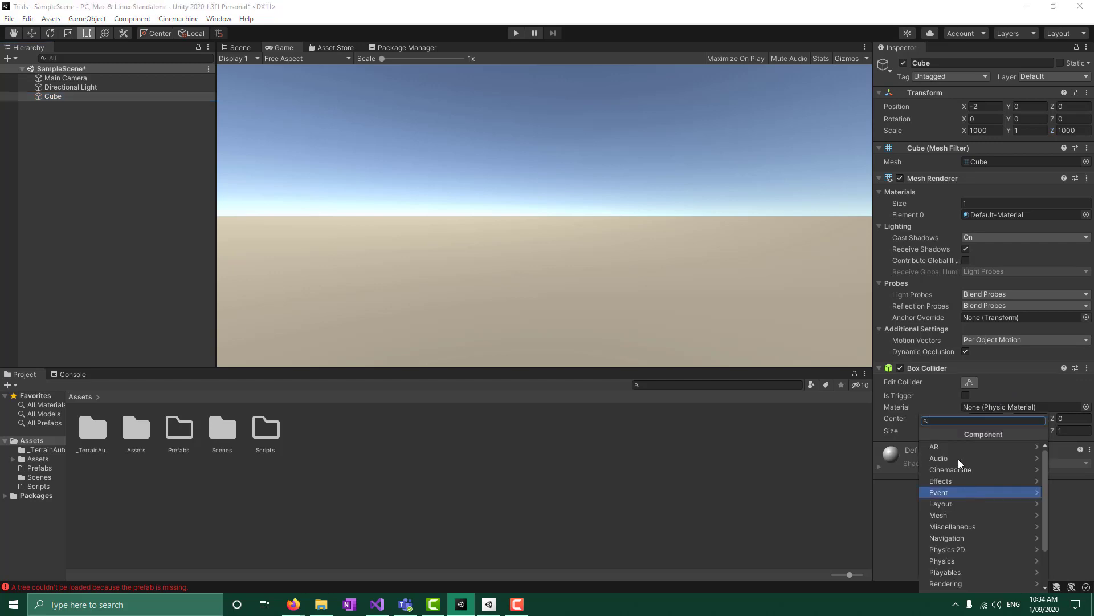
{"action": "left_click", "coordinate": [739, 443]}
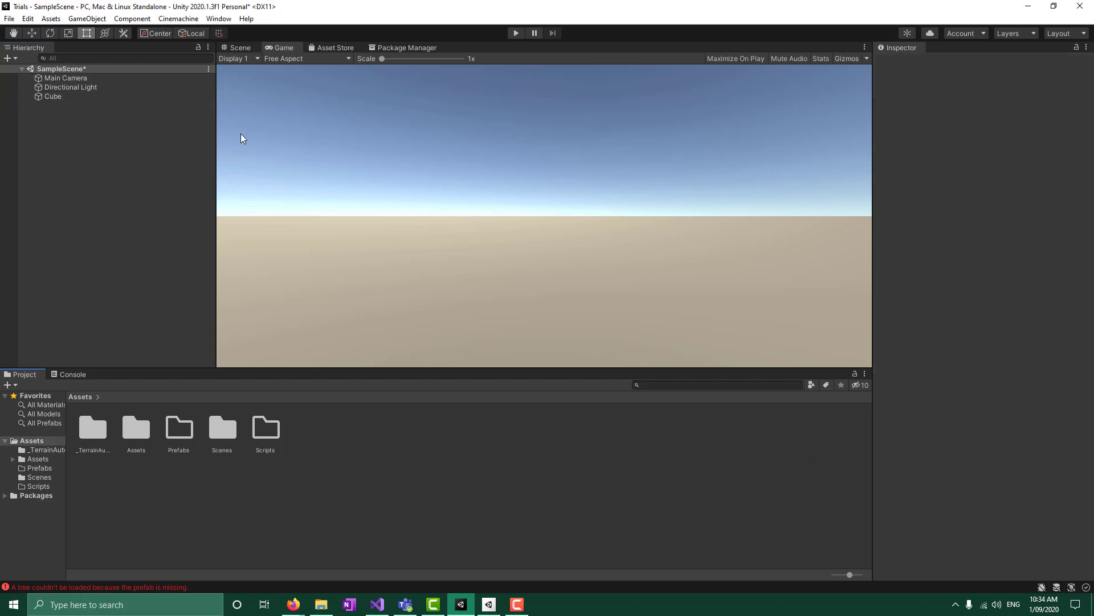
{"action": "left_click", "coordinate": [49, 98]}
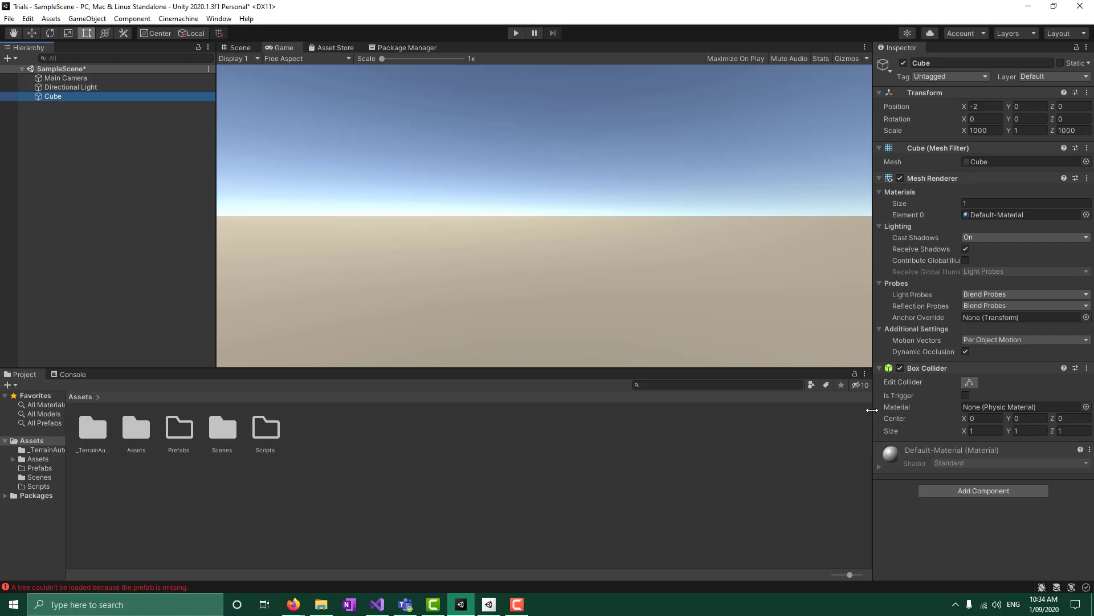
- Create a new Physic Material in the Assets folder
{"action": "right_click", "coordinate": [435, 451]}
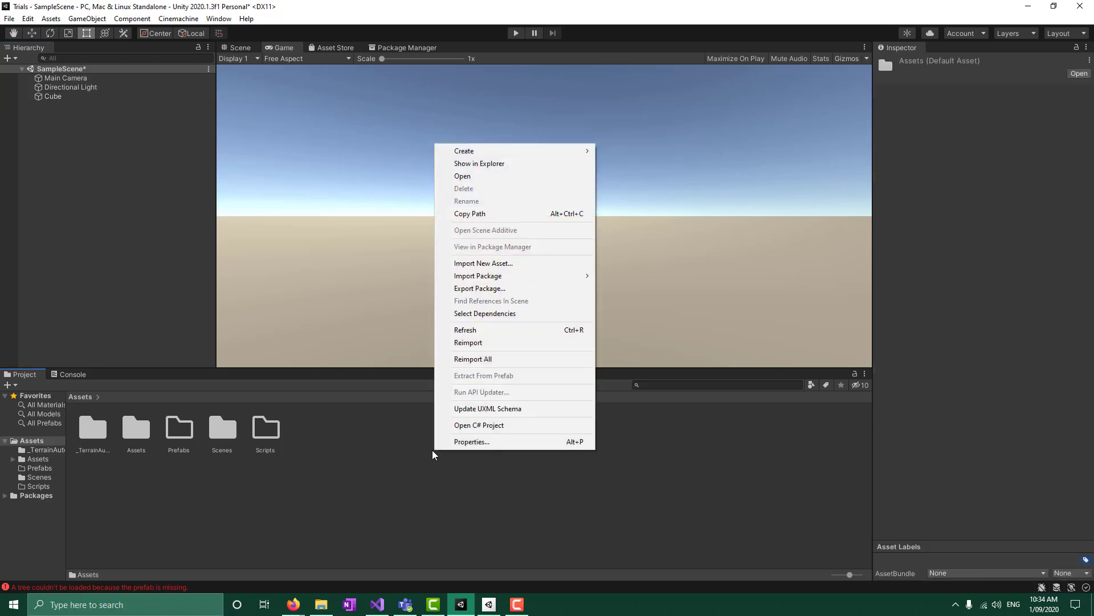
{"action": "left_click", "coordinate": [392, 454]}
{"action": "right_click", "coordinate": [422, 452]}
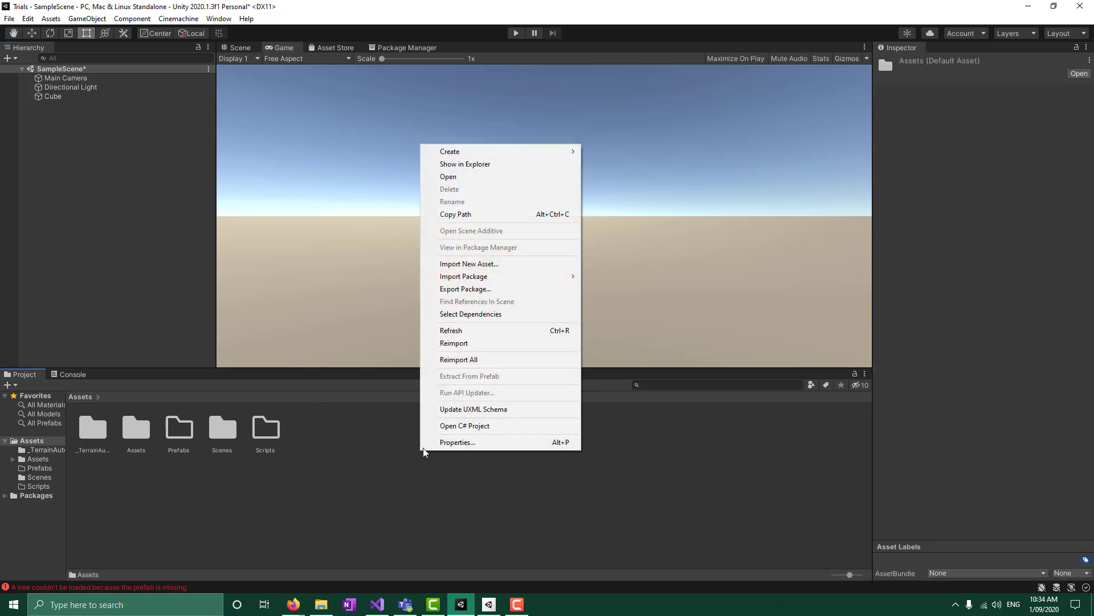
{"action": "mouse_move", "coordinate": [533, 151]}
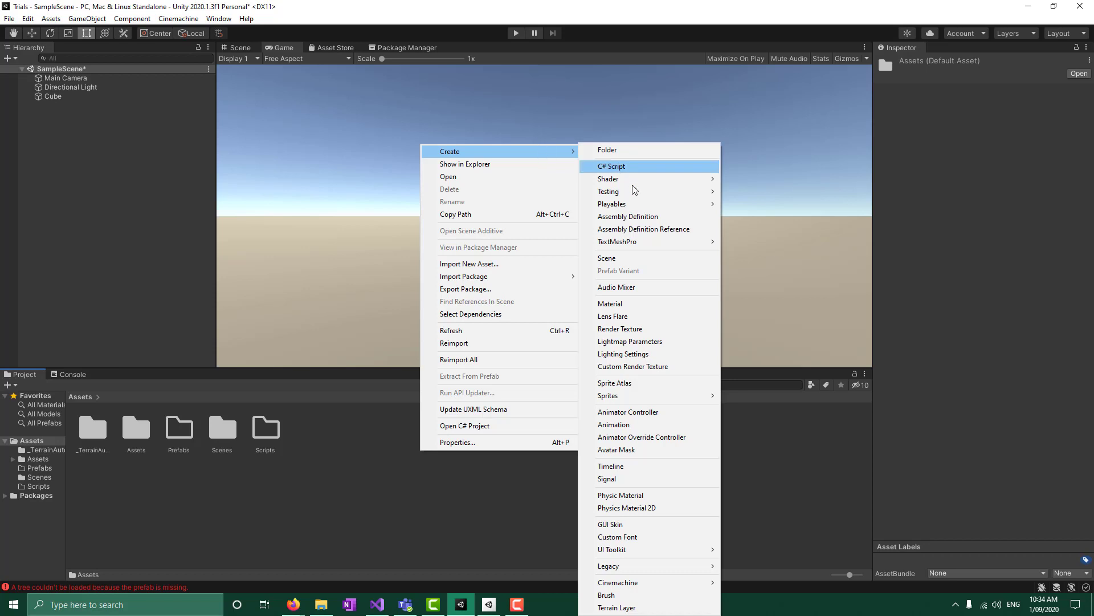
{"action": "left_click", "coordinate": [642, 502]}
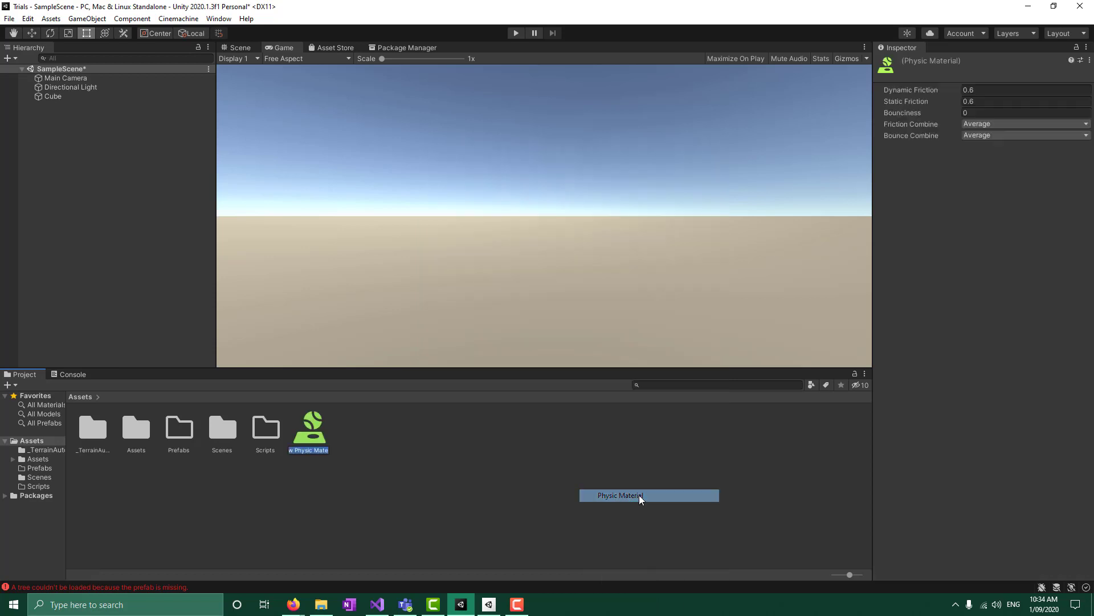
- Create a new standard Material in the Assets folder
{"action": "right_click", "coordinate": [401, 438]}
{"action": "mouse_move", "coordinate": [449, 139]}
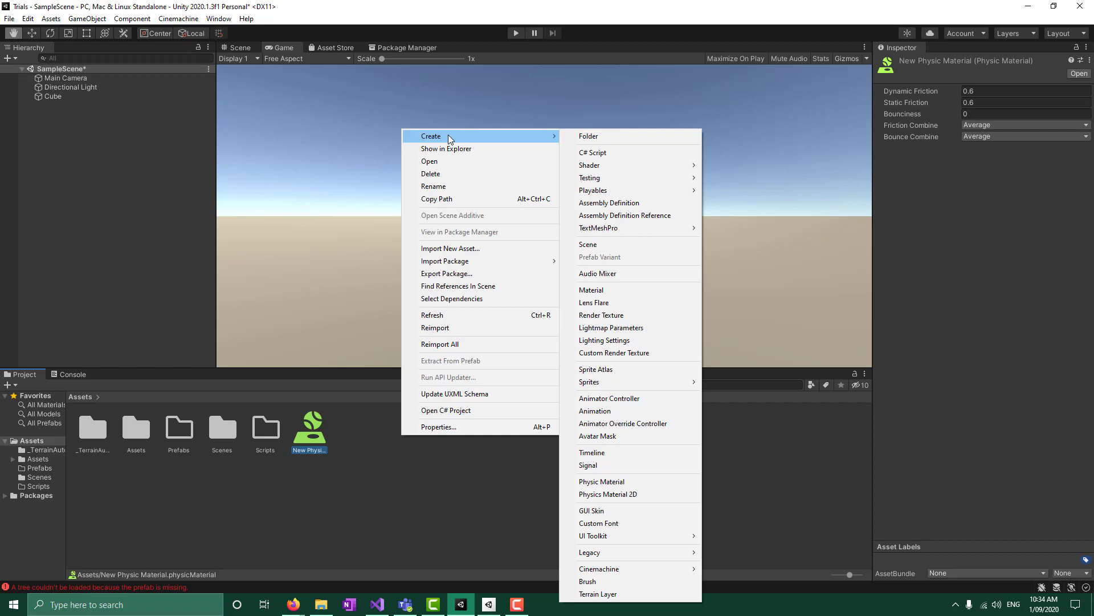
{"action": "left_click", "coordinate": [593, 290]}
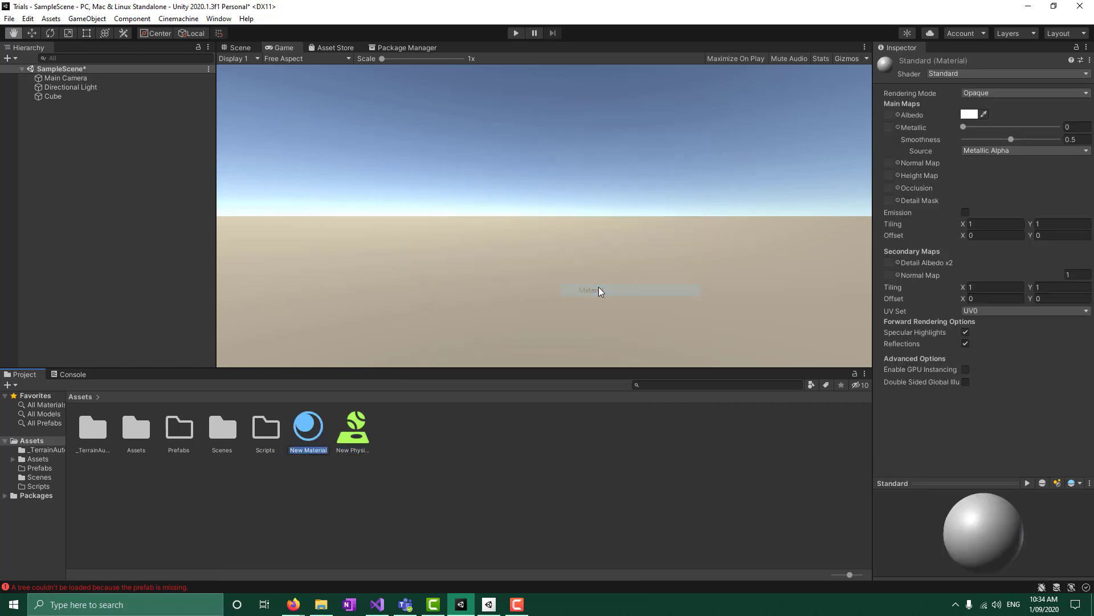
- Set both the dynamic friction and static friction of the new Physic Material to 0
{"action": "key", "text": "Return"}
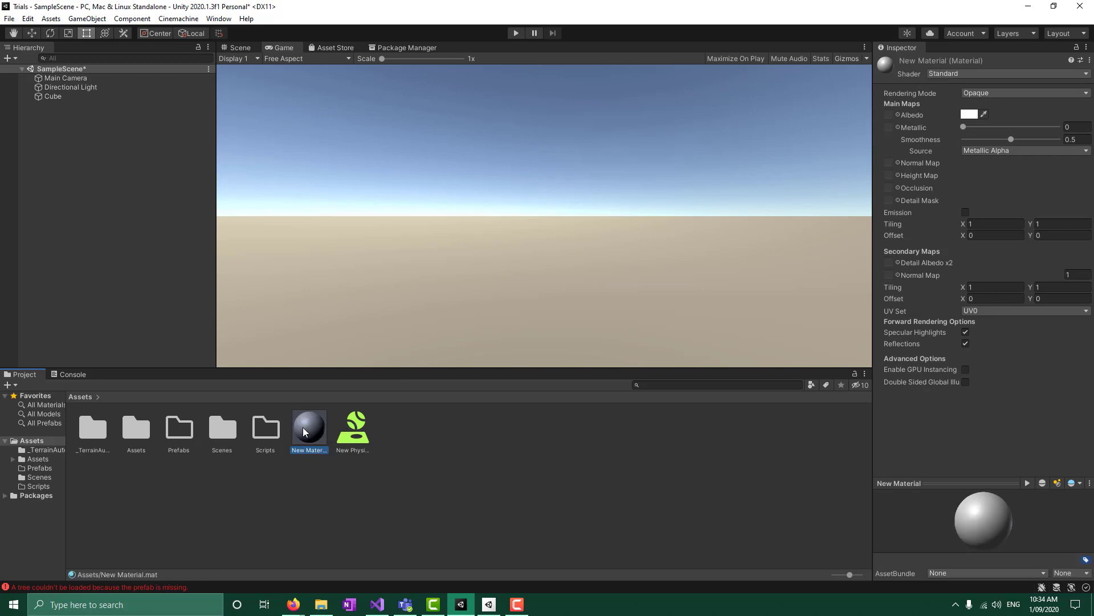
{"action": "left_click", "coordinate": [342, 437]}
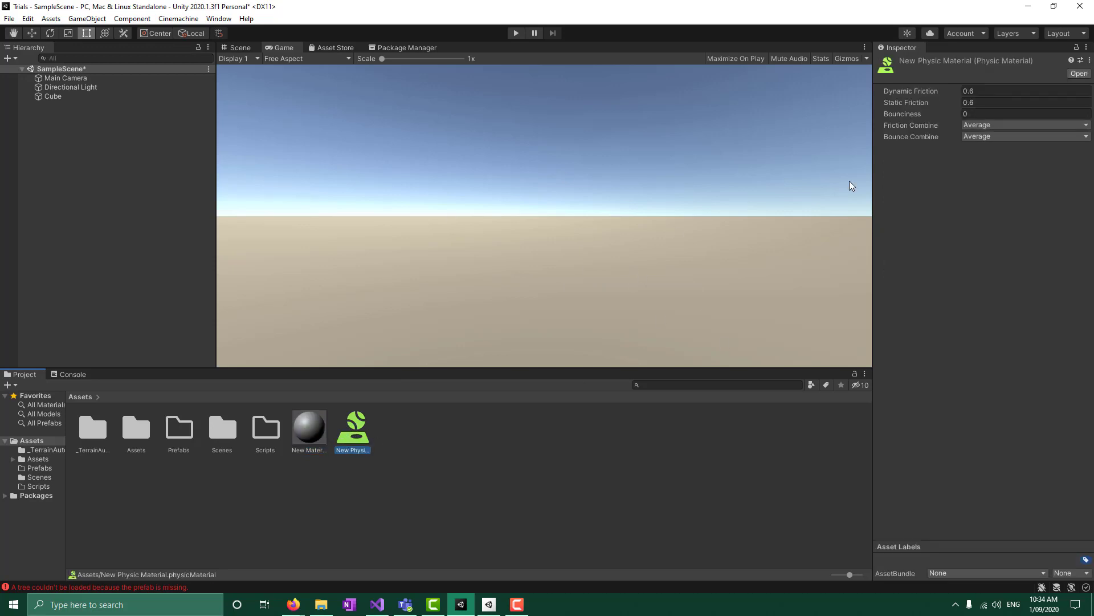
{"action": "left_click", "coordinate": [979, 93]}
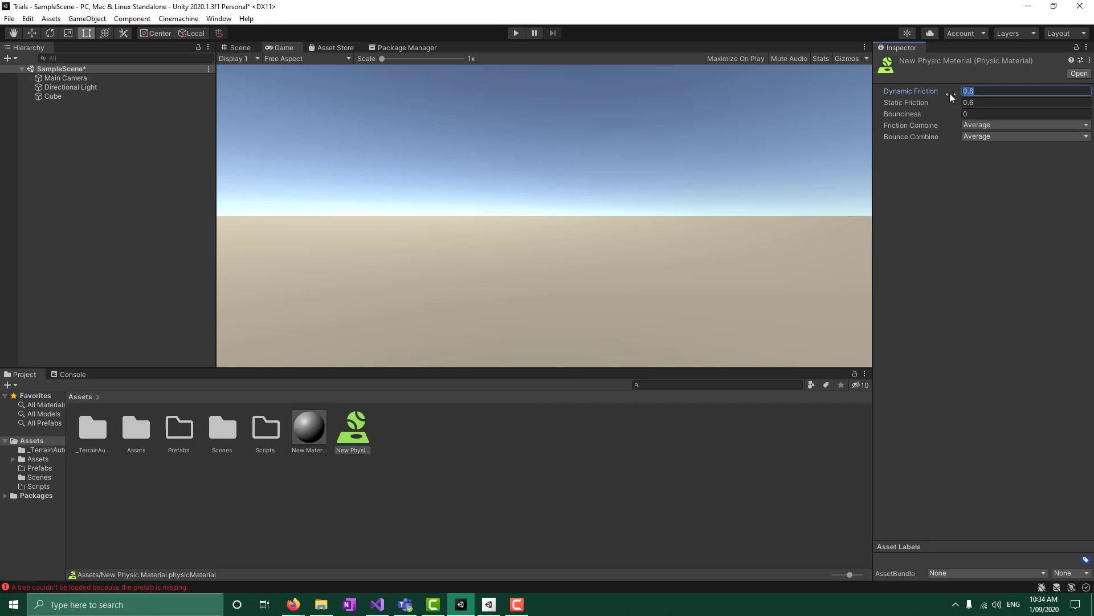
{"action": "type", "text": "0"}
{"action": "left_click", "coordinate": [984, 103]}
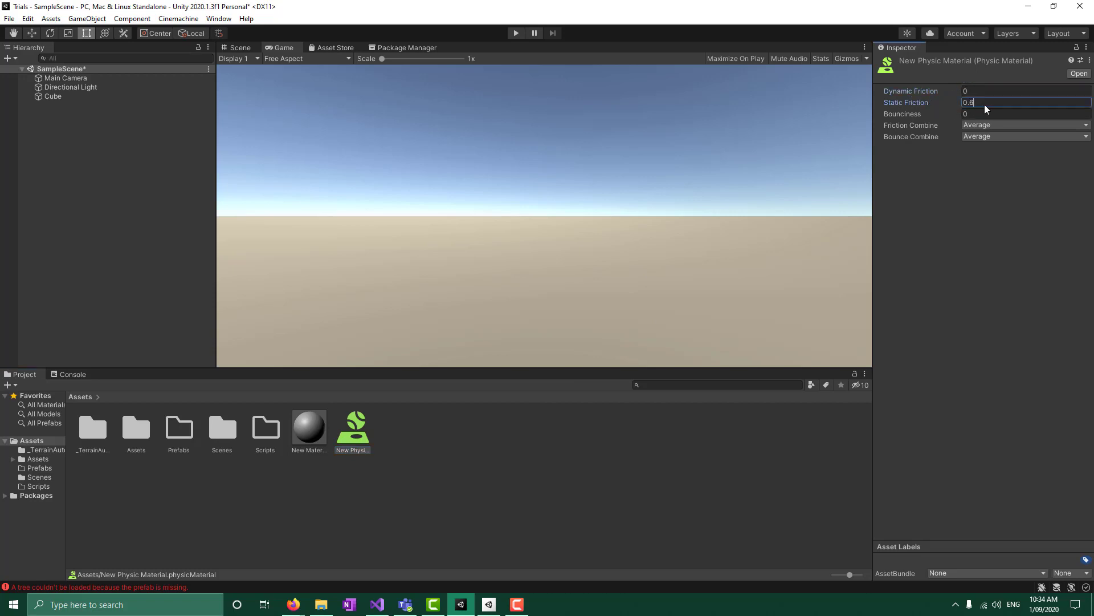
{"action": "type", "text": "0"}
{"action": "left_click", "coordinate": [985, 273]}
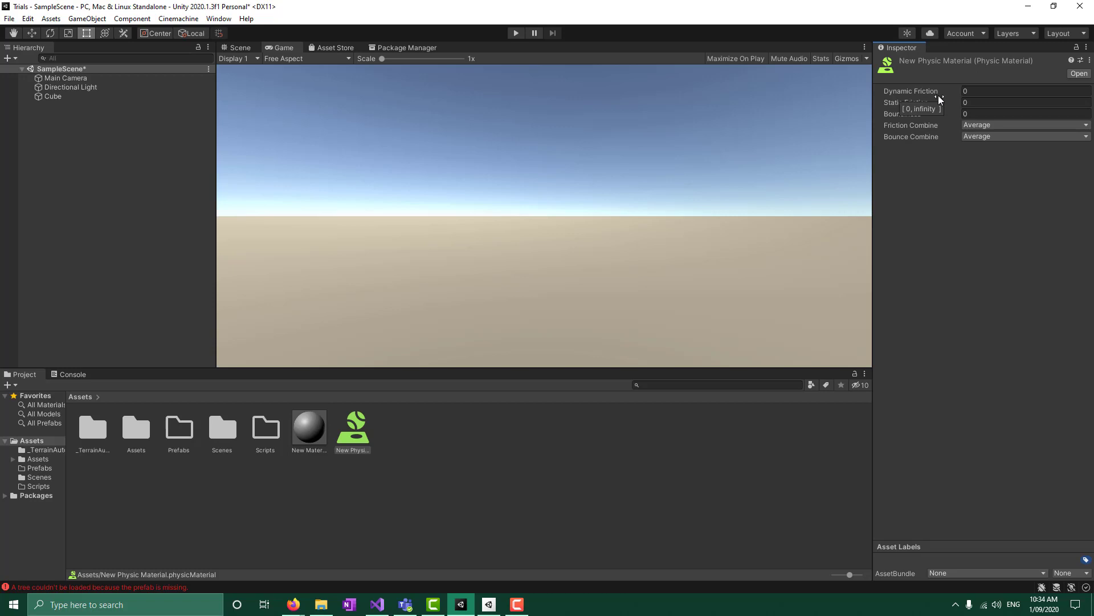
{"action": "left_click", "coordinate": [514, 468]}
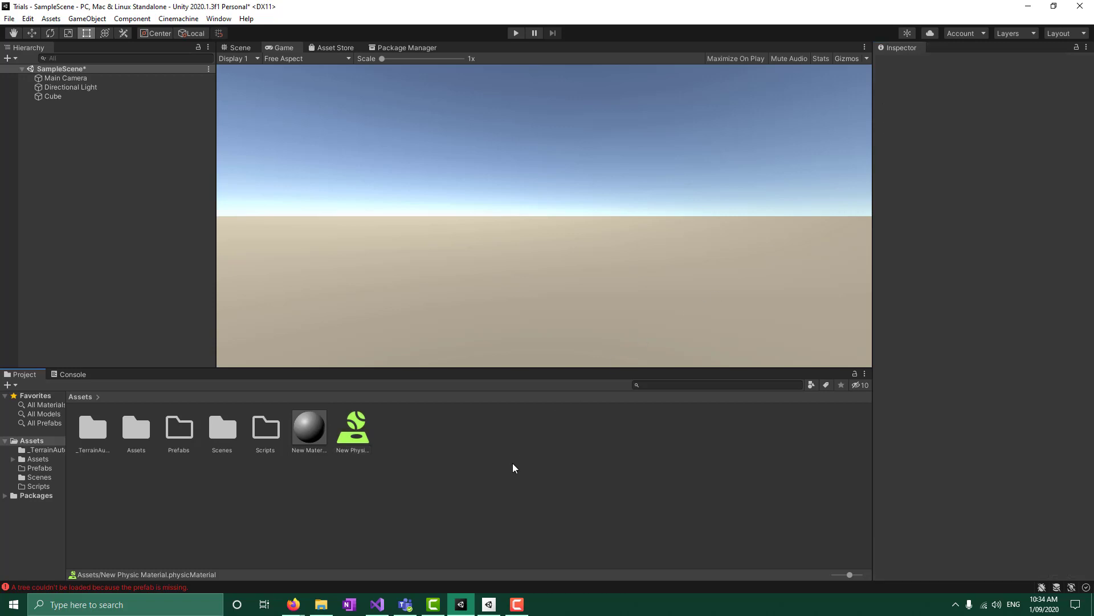
- Rename the new Physic Material as Slippery
{"action": "left_click", "coordinate": [370, 450]}
{"action": "right_click", "coordinate": [371, 450]}
{"action": "left_click", "coordinate": [374, 491]}
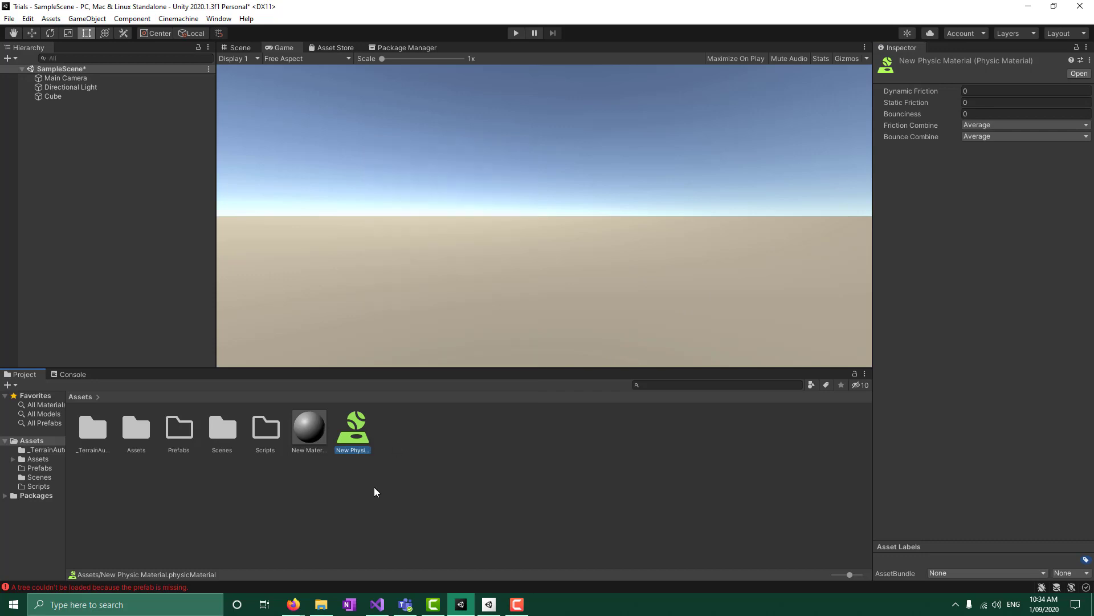
{"action": "right_click", "coordinate": [365, 449]}
{"action": "left_click", "coordinate": [420, 196]}
{"action": "type", "text": "Slippery"}
{"action": "key", "text": "Return"}
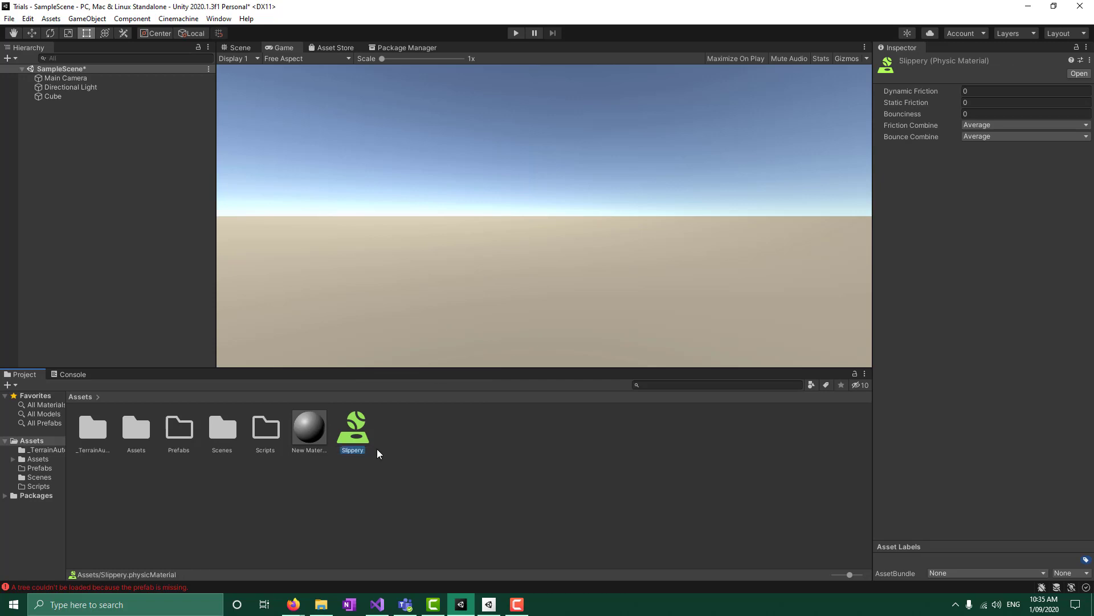
- Move the Slippery physic material into the Prefabs folder
{"action": "left_click", "coordinate": [69, 97]}
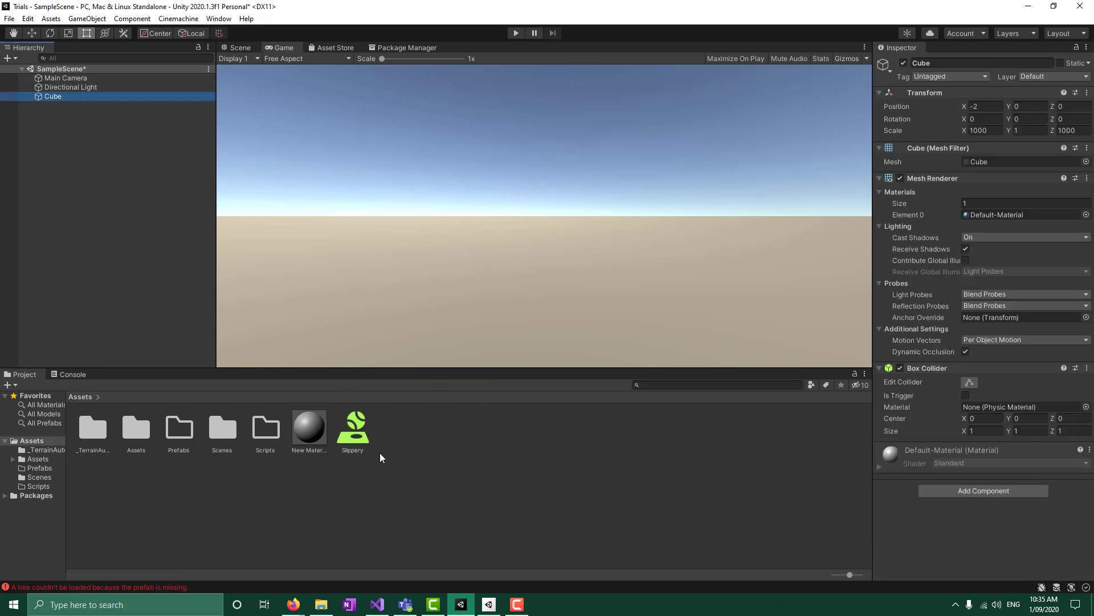
{"action": "left_click", "coordinate": [354, 438]}
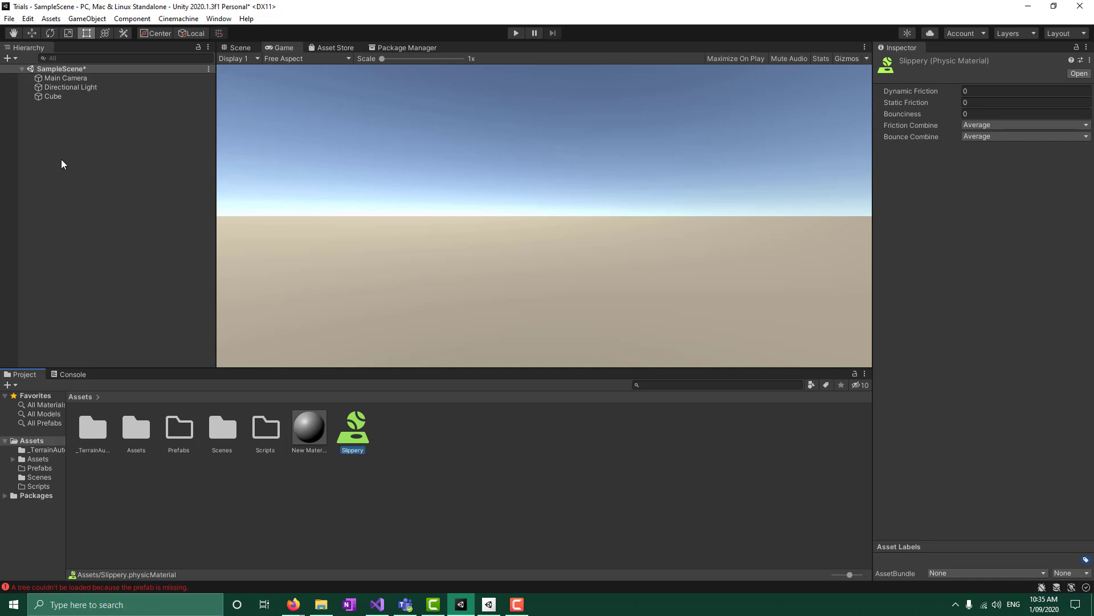
{"action": "left_click_drag", "start_coordinate": [52, 97], "coordinate": [188, 442]}
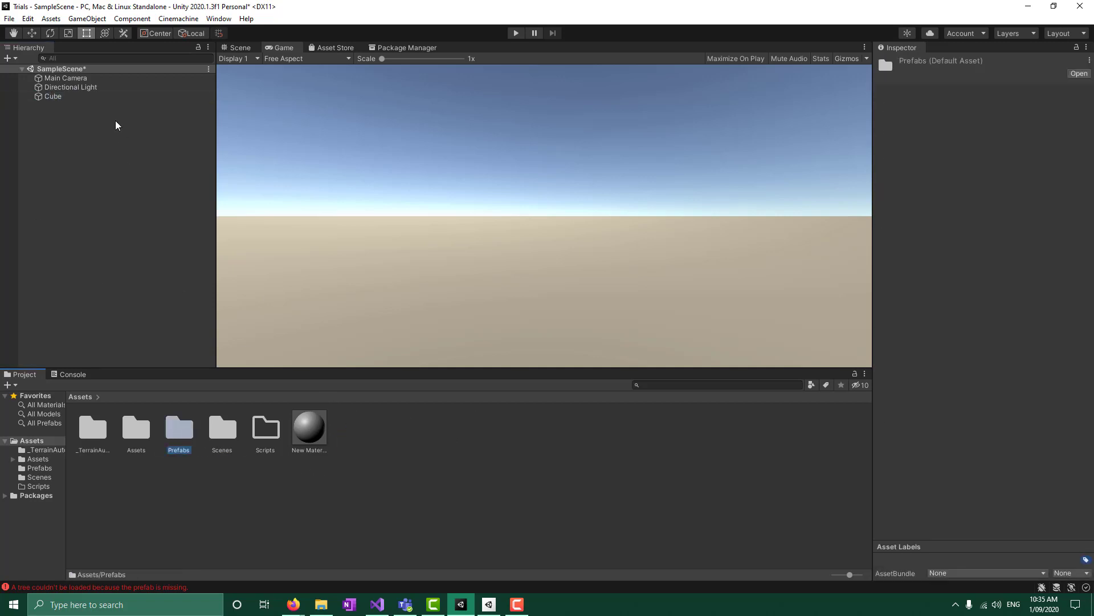
- Assign the Slippery physic material from the Prefabs folder to the Cube's Box Collider
{"action": "left_click", "coordinate": [65, 98]}
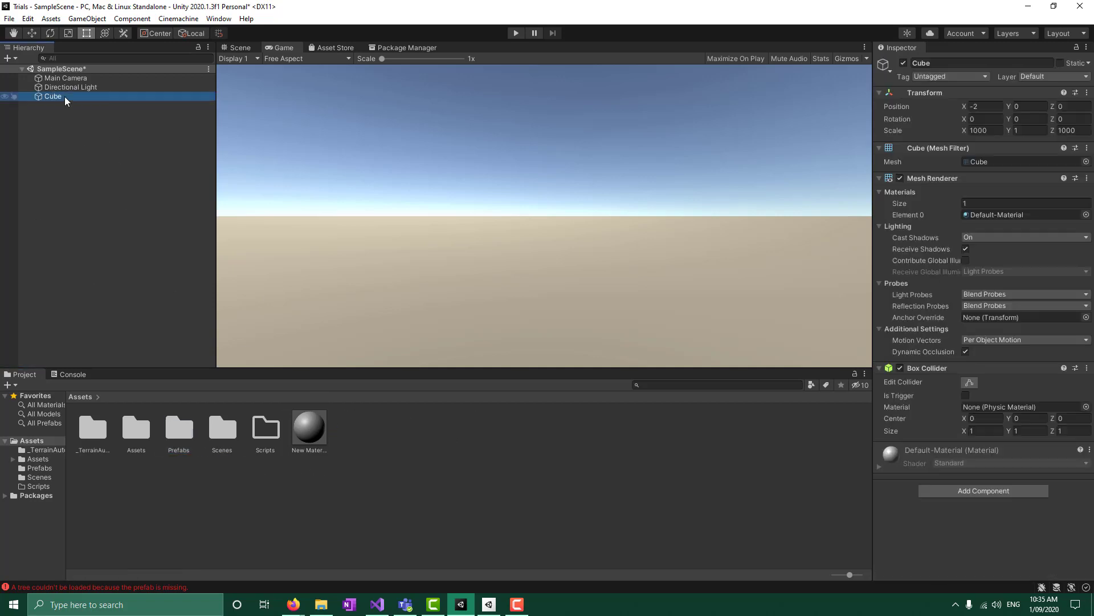
{"action": "left_click", "coordinate": [249, 47]}
{"action": "left_click", "coordinate": [273, 439]}
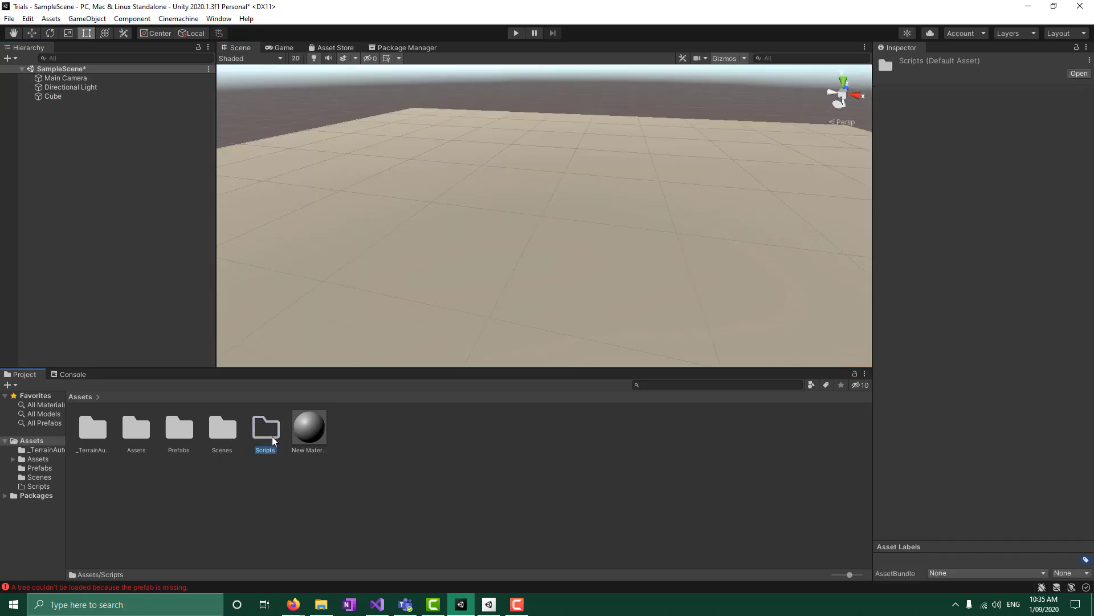
{"action": "double_click", "coordinate": [190, 435]}
{"action": "left_click", "coordinate": [94, 97]}
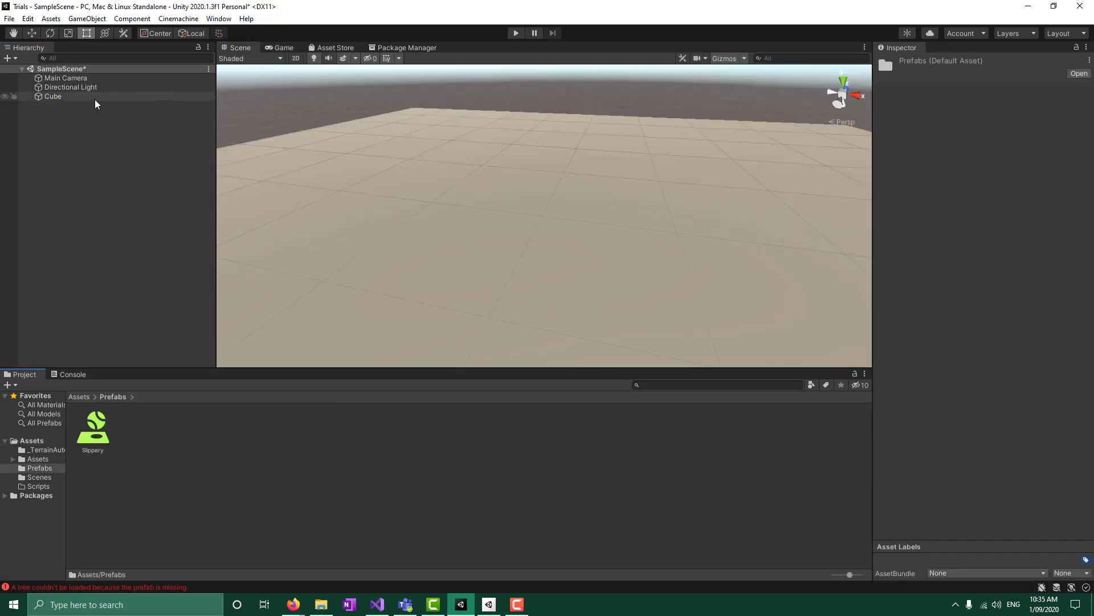
{"action": "left_click_drag", "start_coordinate": [91, 426], "coordinate": [1002, 348]}
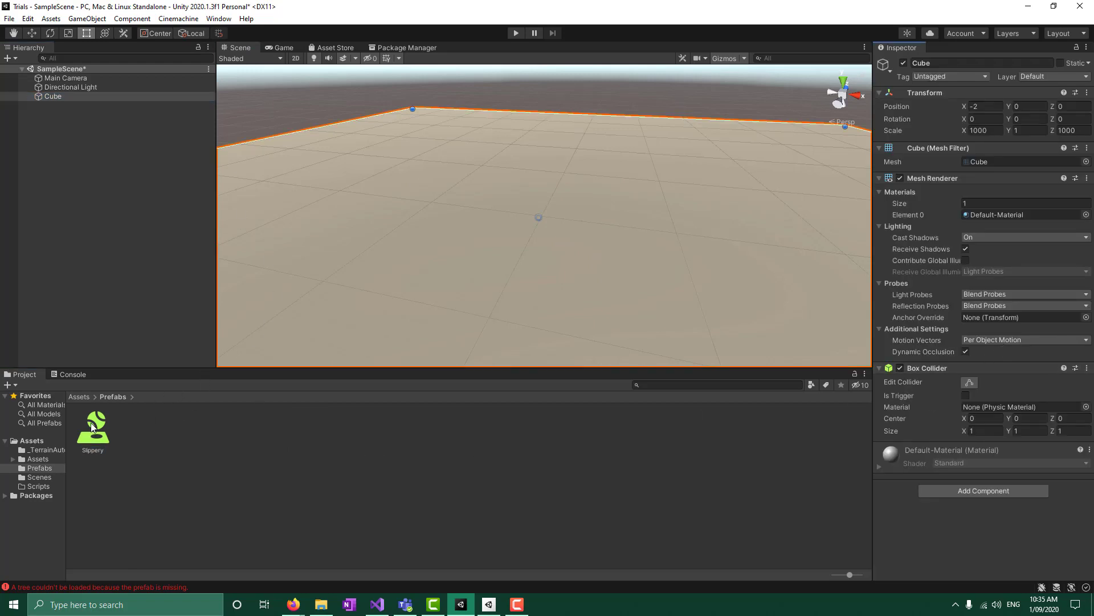
{"action": "left_click_drag", "start_coordinate": [93, 427], "coordinate": [1006, 481]}
- Set the albedo color of New Material in the Assets folder to bright green, hex 36B716
{"action": "left_click", "coordinate": [80, 396]}
{"action": "double_click", "coordinate": [266, 432]}
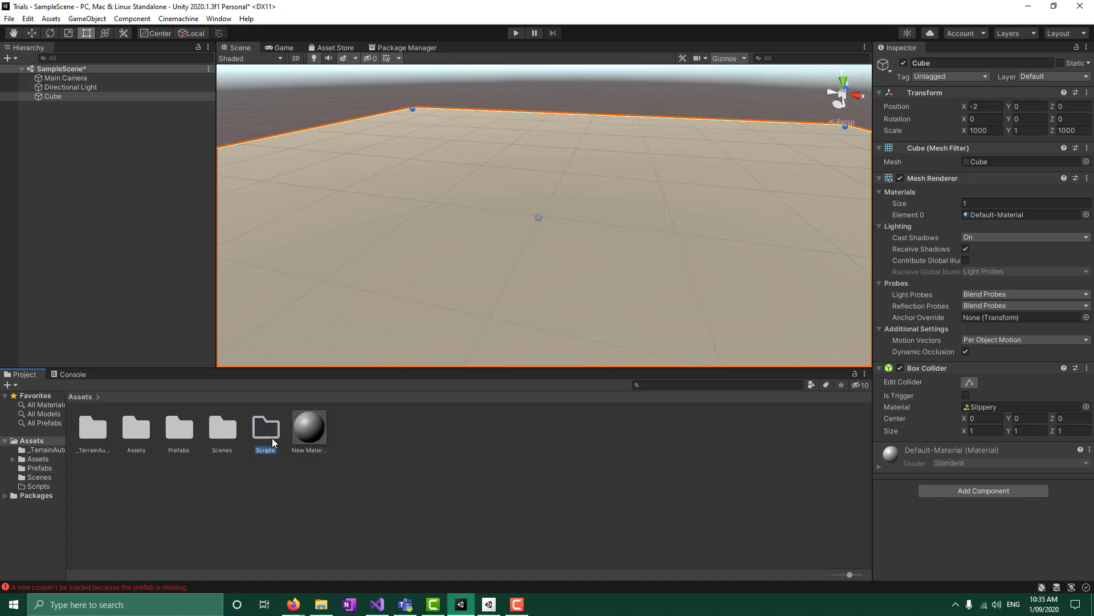
{"action": "left_click", "coordinate": [93, 397]}
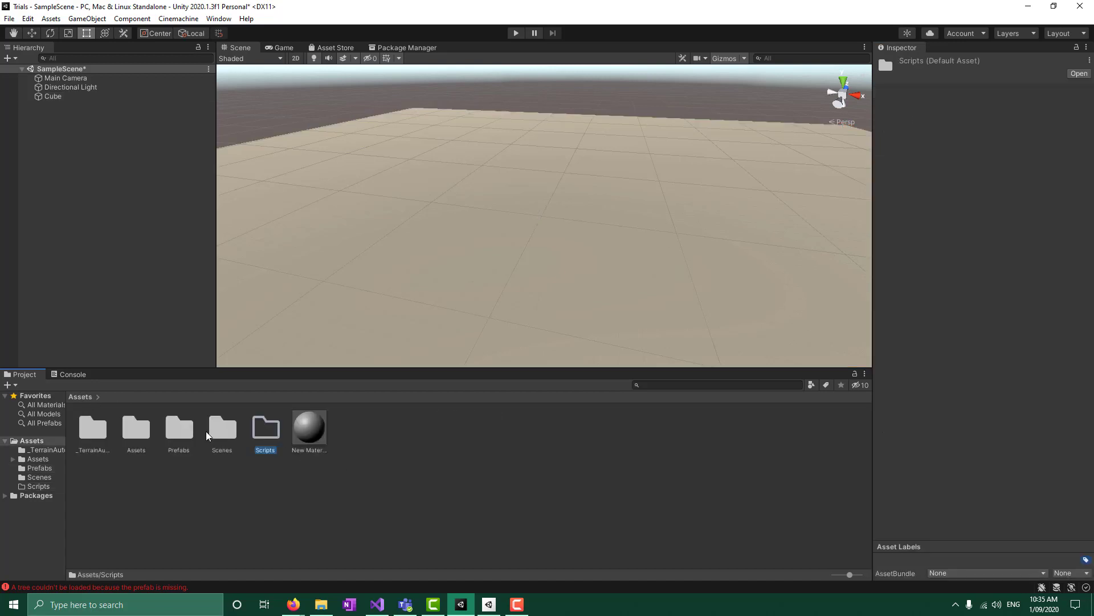
{"action": "left_click", "coordinate": [309, 427]}
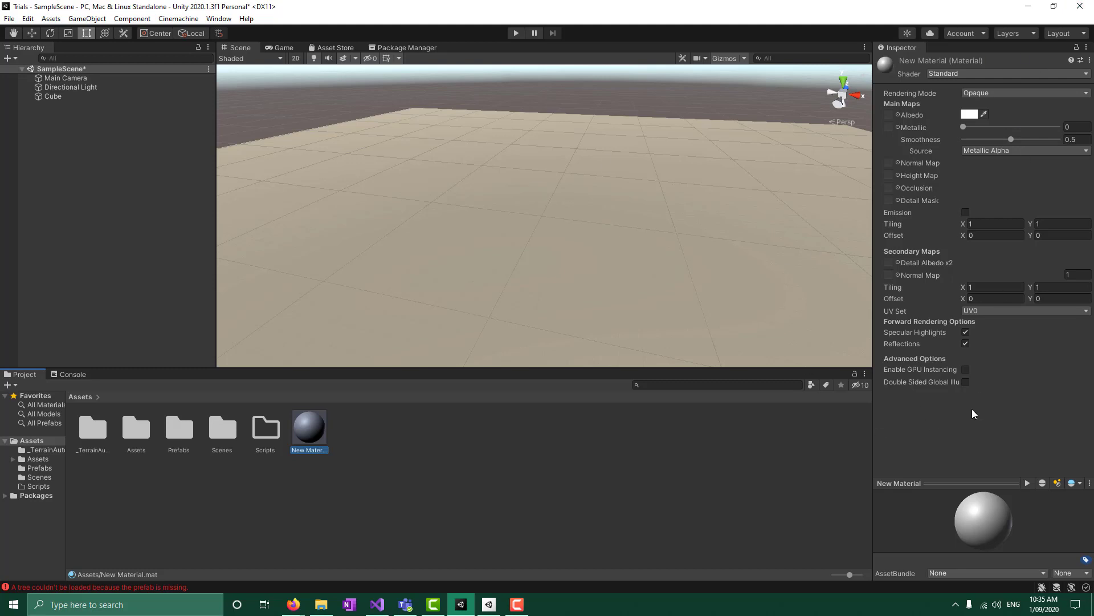
{"action": "left_click", "coordinate": [969, 114]}
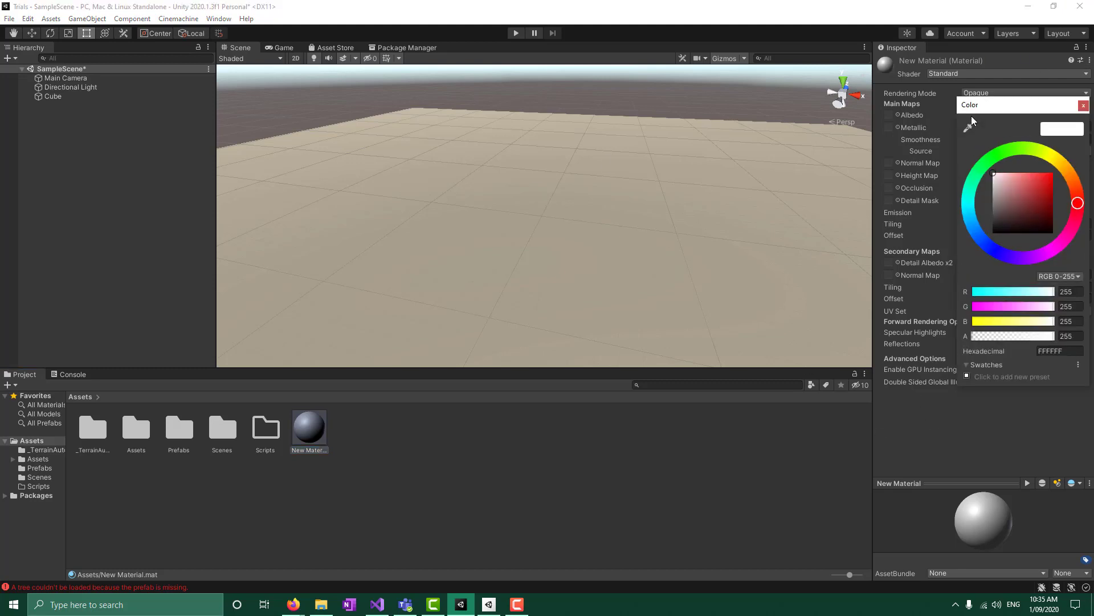
{"action": "left_click", "coordinate": [1008, 151]}
{"action": "mouse_move", "coordinate": [1029, 187]}
{"action": "left_mouse_down"}
{"action": "mouse_move", "coordinate": [1049, 206]}
{"action": "mouse_move", "coordinate": [1045, 219]}
{"action": "mouse_move", "coordinate": [1044, 191]}
{"action": "left_mouse_up"}
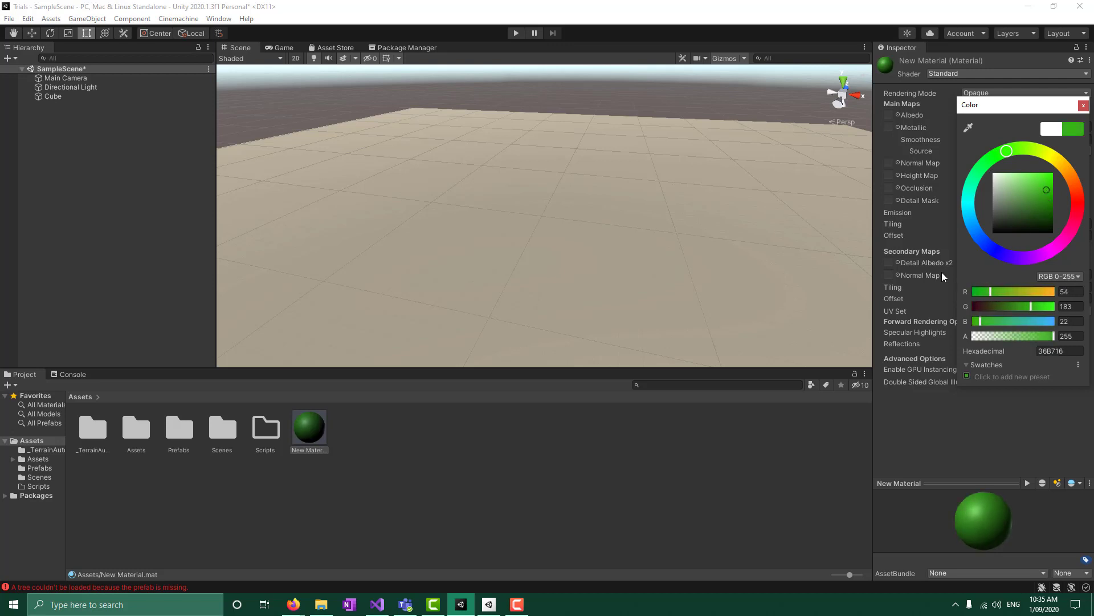
{"action": "left_click", "coordinate": [948, 228]}
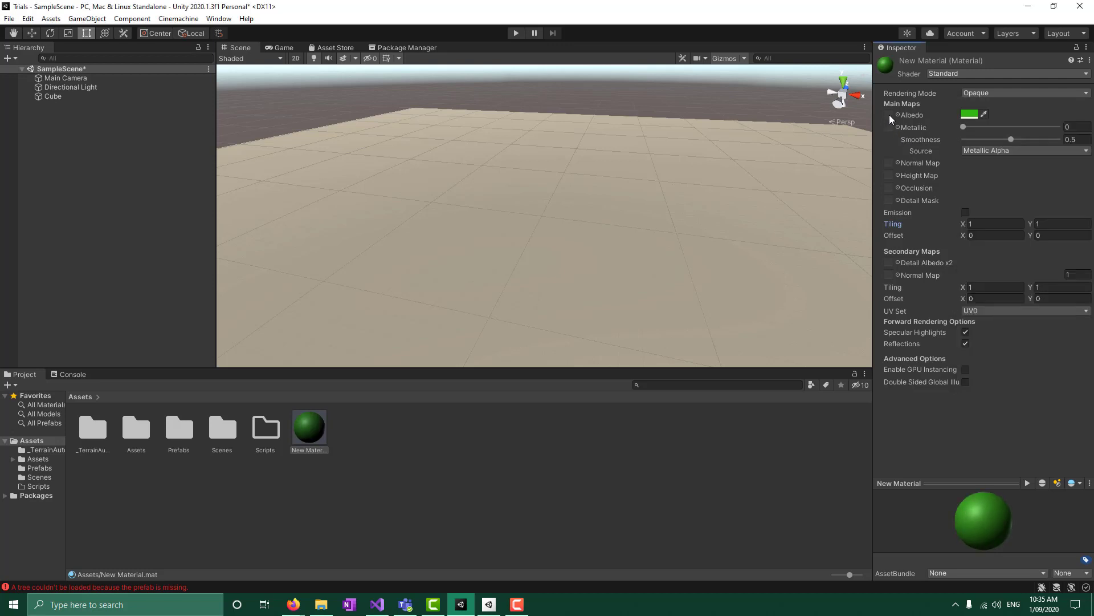
- Assign the grass01 texture to the material's Metallic map and rotate its preview sphere
{"action": "left_click", "coordinate": [897, 127]}
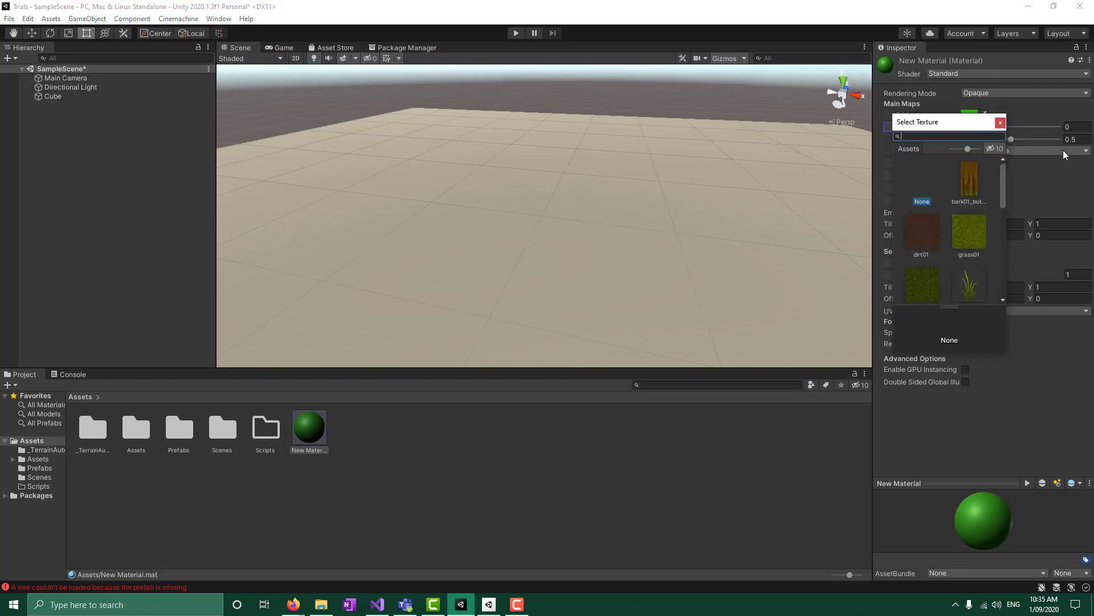
{"action": "left_click", "coordinate": [968, 239]}
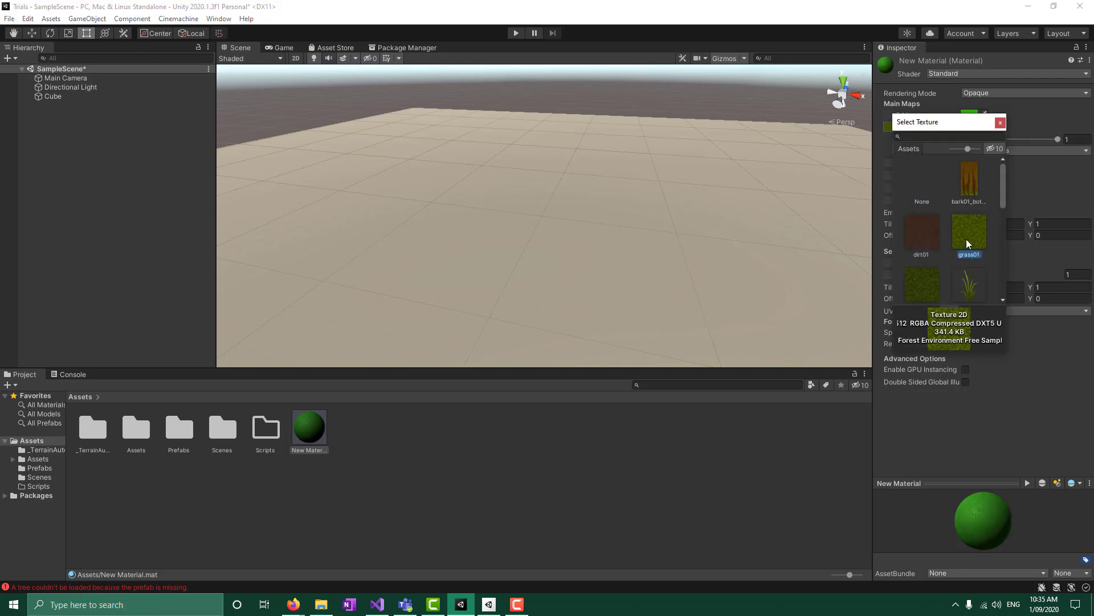
{"action": "left_click", "coordinate": [1077, 368]}
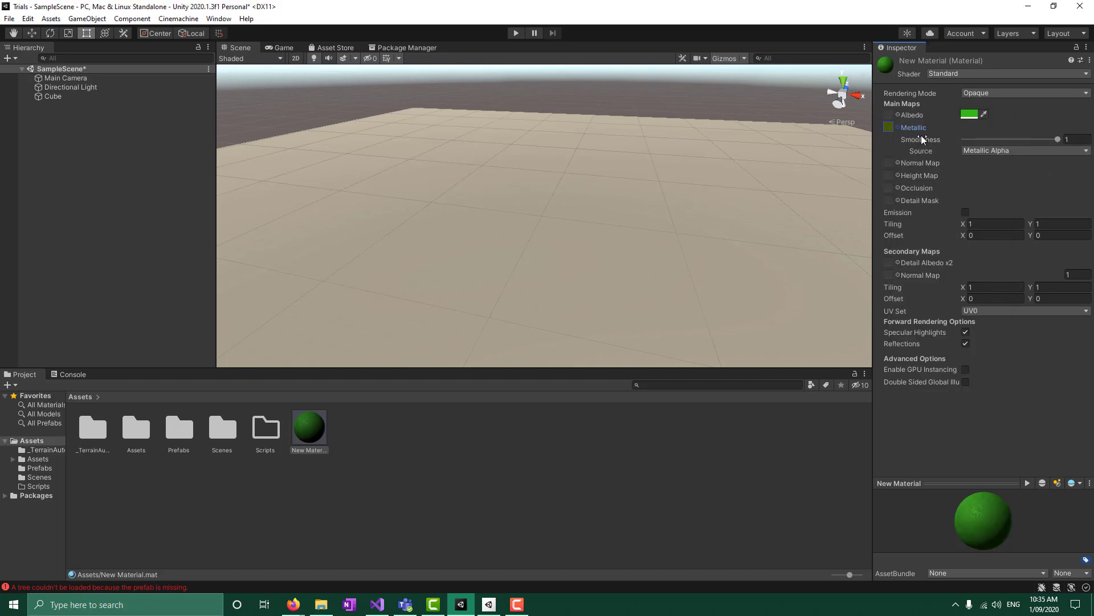
{"action": "mouse_move", "coordinate": [990, 527]}
{"action": "left_mouse_down"}
{"action": "mouse_move", "coordinate": [989, 493]}
{"action": "mouse_move", "coordinate": [1005, 537]}
{"action": "left_mouse_up"}
- Darken the material's albedo color to a deep green, hex 066F17
{"action": "left_click", "coordinate": [965, 116]}
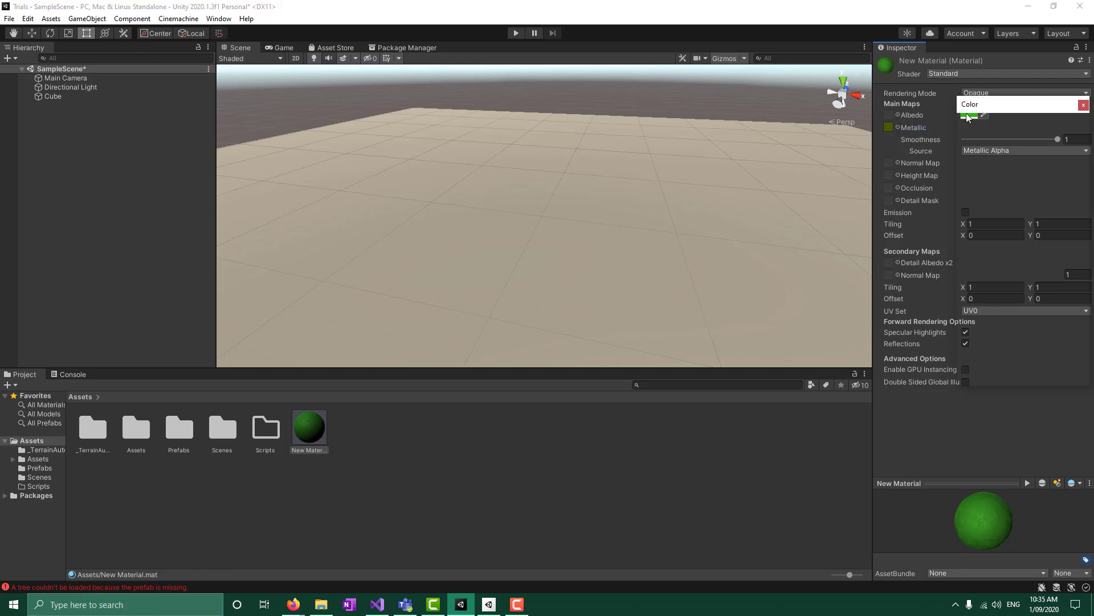
{"action": "mouse_move", "coordinate": [1007, 154]}
{"action": "left_mouse_down"}
{"action": "mouse_move", "coordinate": [972, 213]}
{"action": "mouse_move", "coordinate": [1011, 165]}
{"action": "mouse_move", "coordinate": [996, 170]}
{"action": "left_mouse_up"}
{"action": "left_click_drag", "start_coordinate": [1049, 195], "coordinate": [1050, 214]}
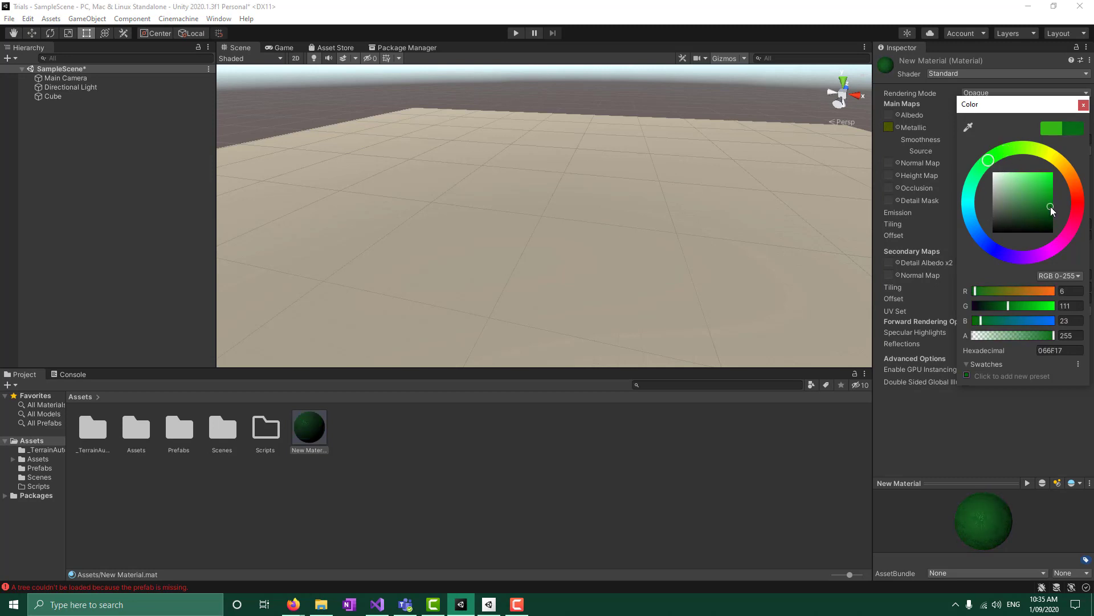
{"action": "left_click", "coordinate": [904, 146]}
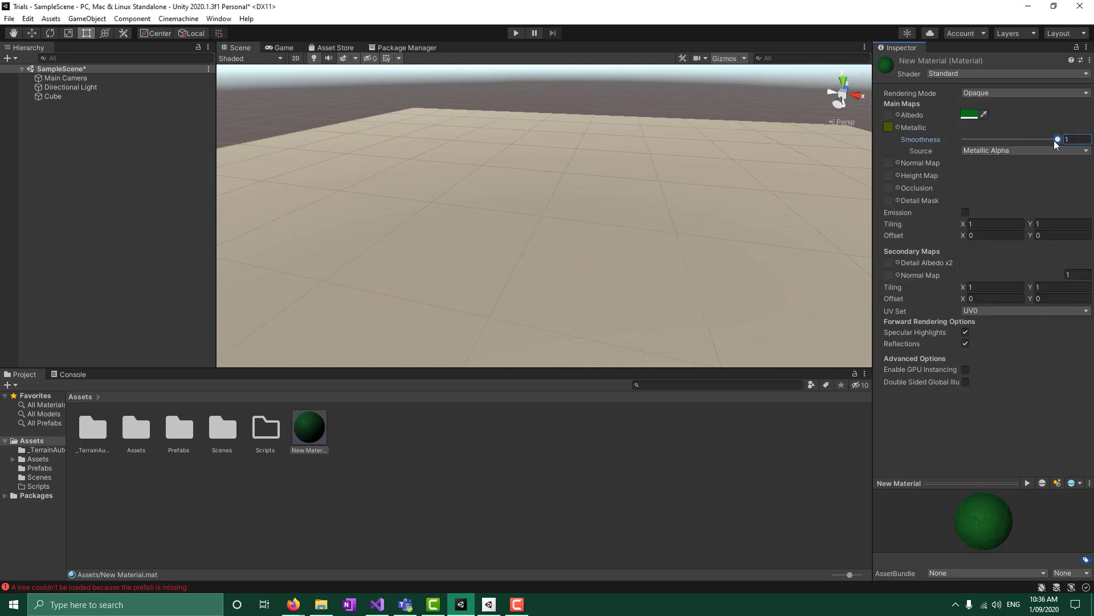
- Set the material's smoothness to 1 with Metallic Alpha as its source
{"action": "mouse_move", "coordinate": [1057, 140]}
{"action": "left_mouse_down"}
{"action": "mouse_move", "coordinate": [978, 142]}
{"action": "mouse_move", "coordinate": [1060, 142]}
{"action": "left_mouse_up"}
{"action": "left_click", "coordinate": [1006, 151]}
{"action": "left_click", "coordinate": [1001, 157]}
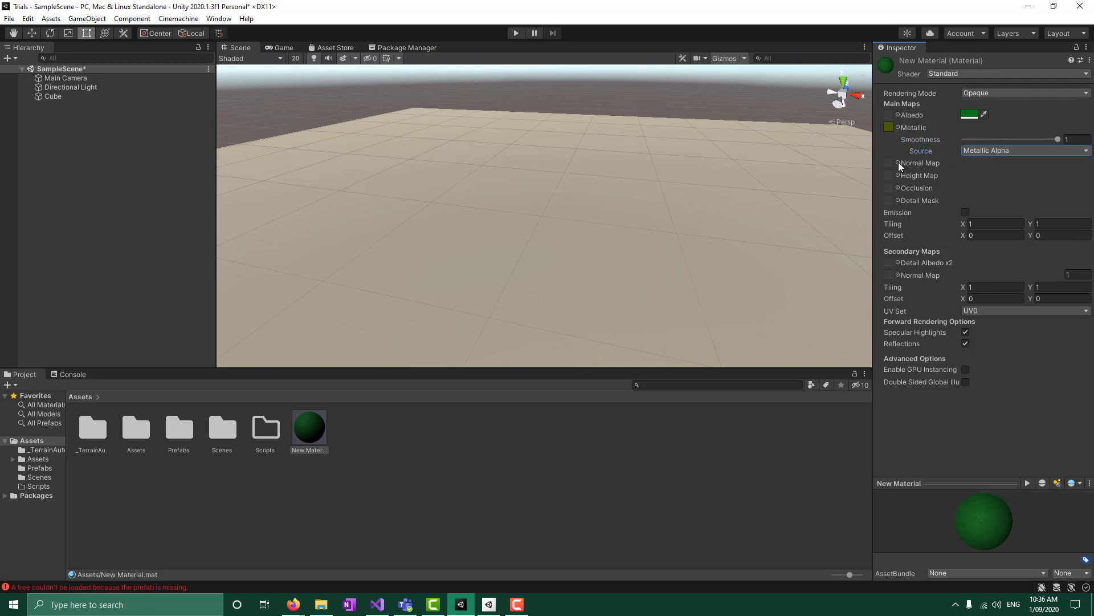
- Try the grass01_b and tree branch textures as the material's Metallic map
{"action": "left_click", "coordinate": [889, 127]}
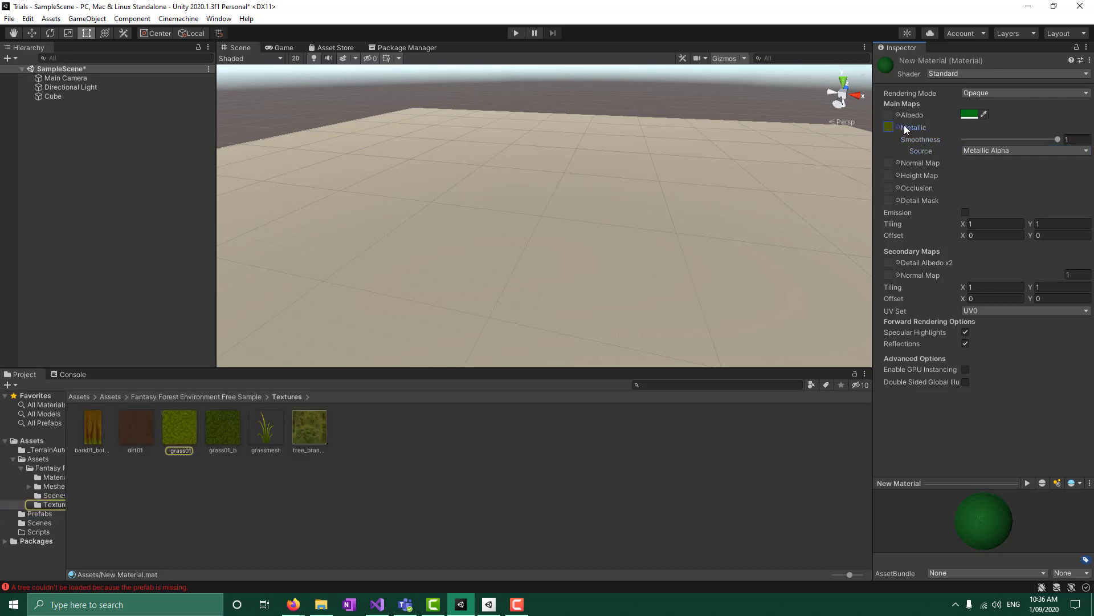
{"action": "left_click", "coordinate": [898, 126]}
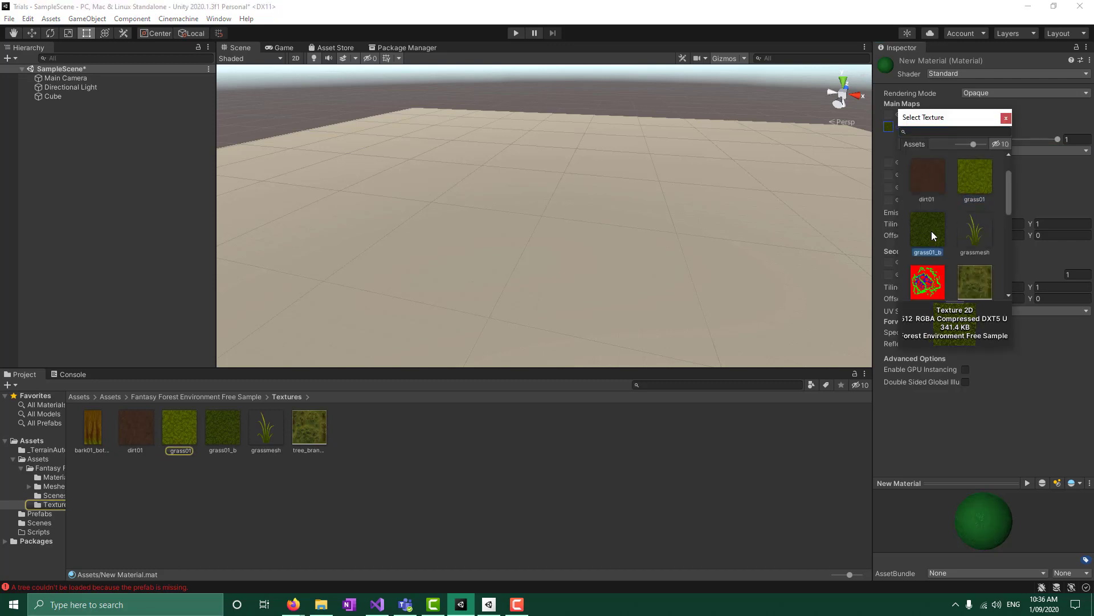
{"action": "left_click", "coordinate": [976, 278]}
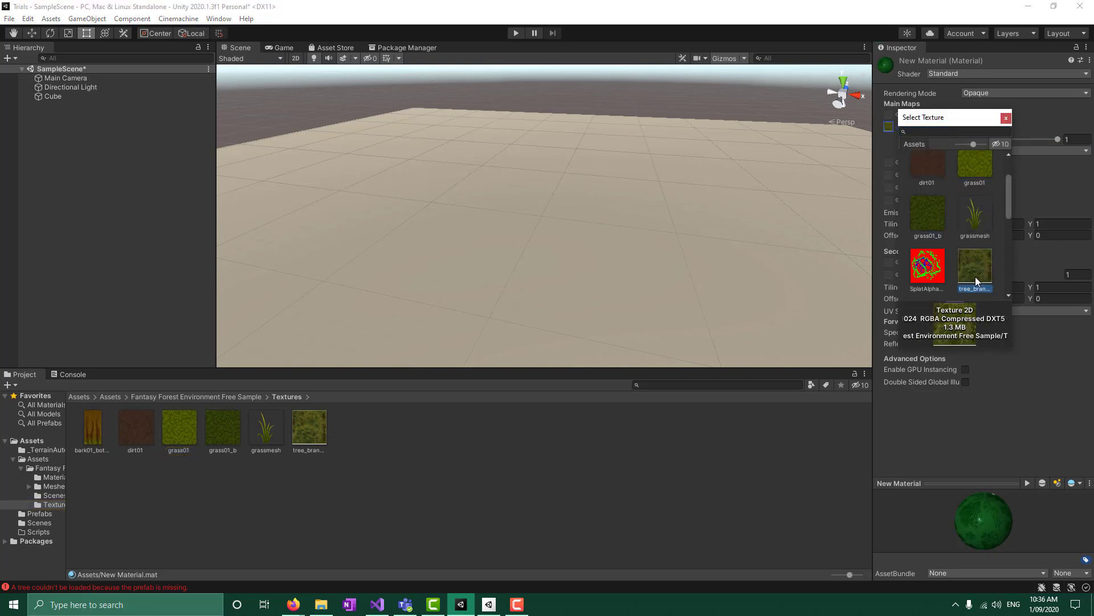
- Browse the available textures and assign dirt01 to the material's Metallic map
{"action": "scroll", "coordinate": [983, 274], "scroll_direction": "down", "scroll_amount": 2}
{"action": "scroll", "coordinate": [985, 255], "scroll_direction": "up", "scroll_amount": 3}
{"action": "scroll", "coordinate": [987, 234], "scroll_direction": "up", "scroll_amount": 1}
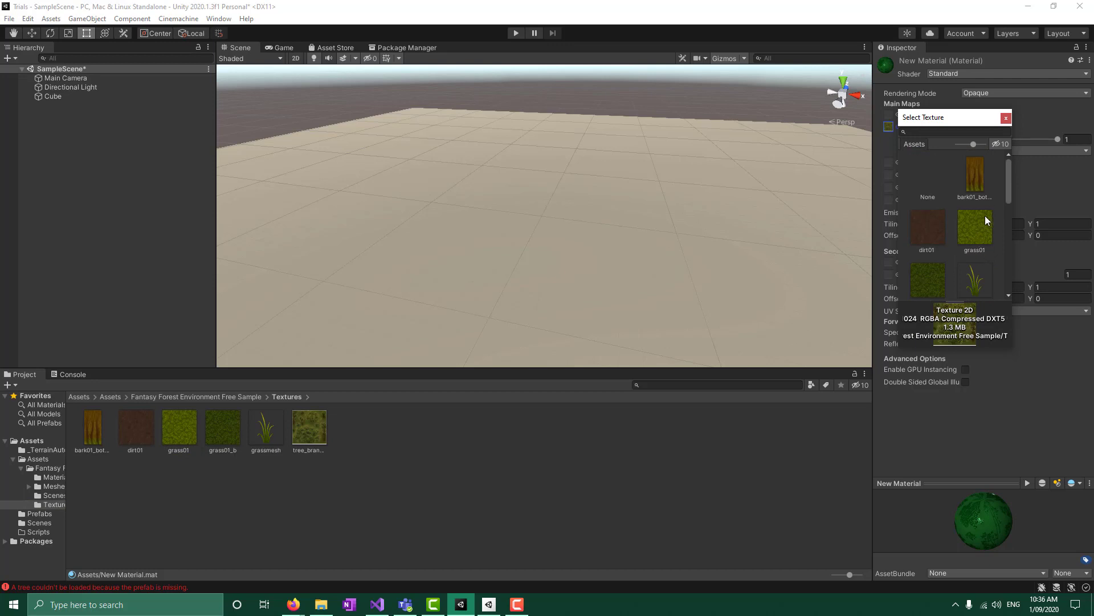
{"action": "scroll", "coordinate": [946, 231], "scroll_direction": "down", "scroll_amount": 3}
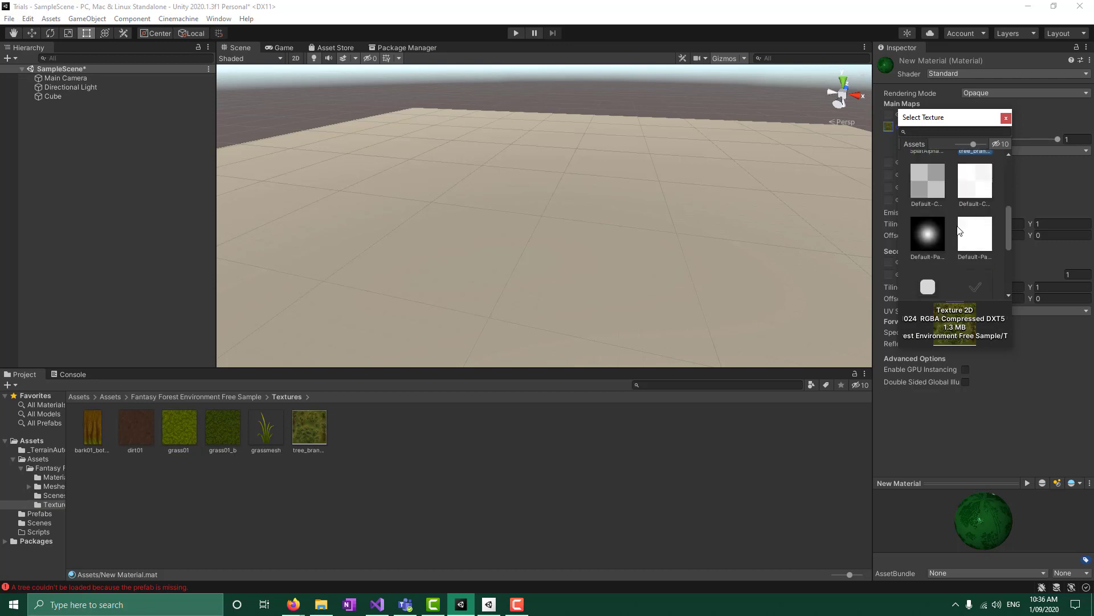
{"action": "scroll", "coordinate": [938, 235], "scroll_direction": "down", "scroll_amount": 1}
{"action": "scroll", "coordinate": [970, 235], "scroll_direction": "up", "scroll_amount": 3}
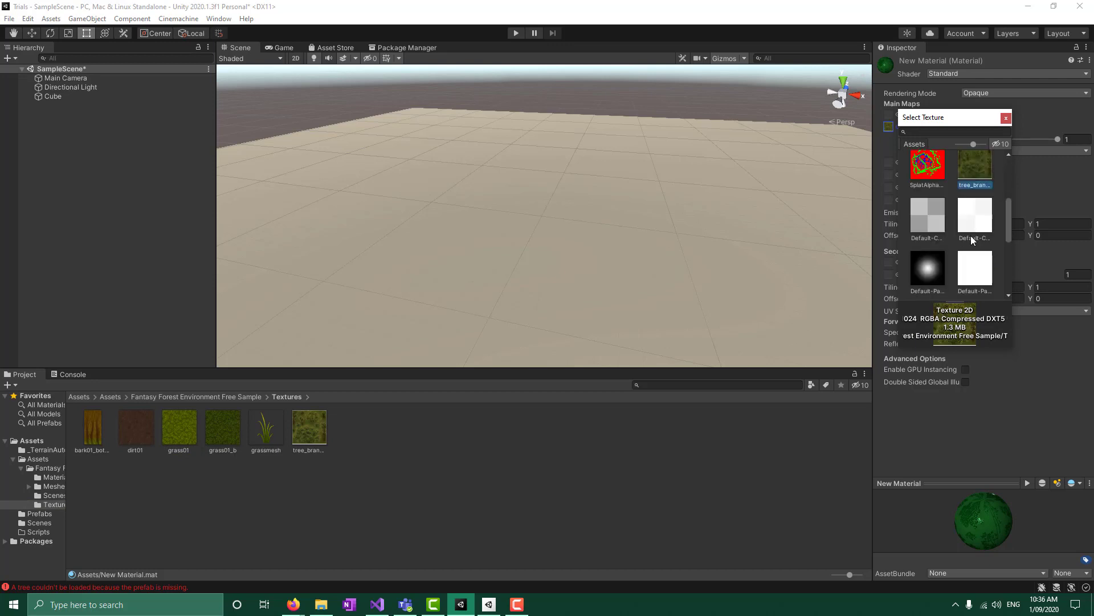
{"action": "scroll", "coordinate": [994, 235], "scroll_direction": "up", "scroll_amount": 1}
{"action": "left_click", "coordinate": [933, 206]}
{"action": "left_click", "coordinate": [932, 171]}
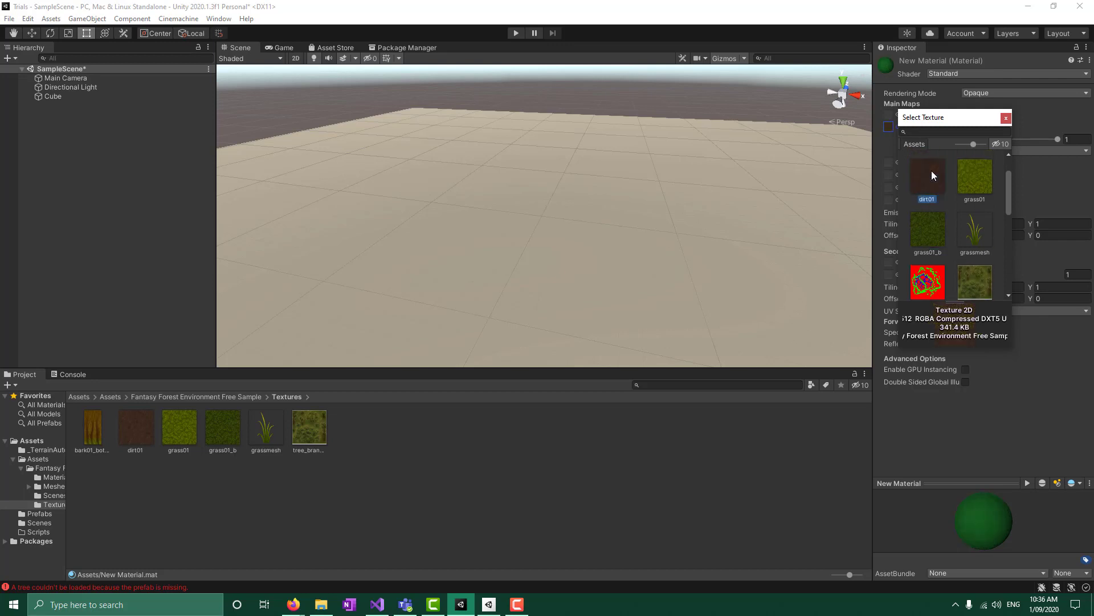
- Try a lighter green, hex 29913A, as the material's albedo color and revert to the original color
{"action": "left_click", "coordinate": [1017, 327]}
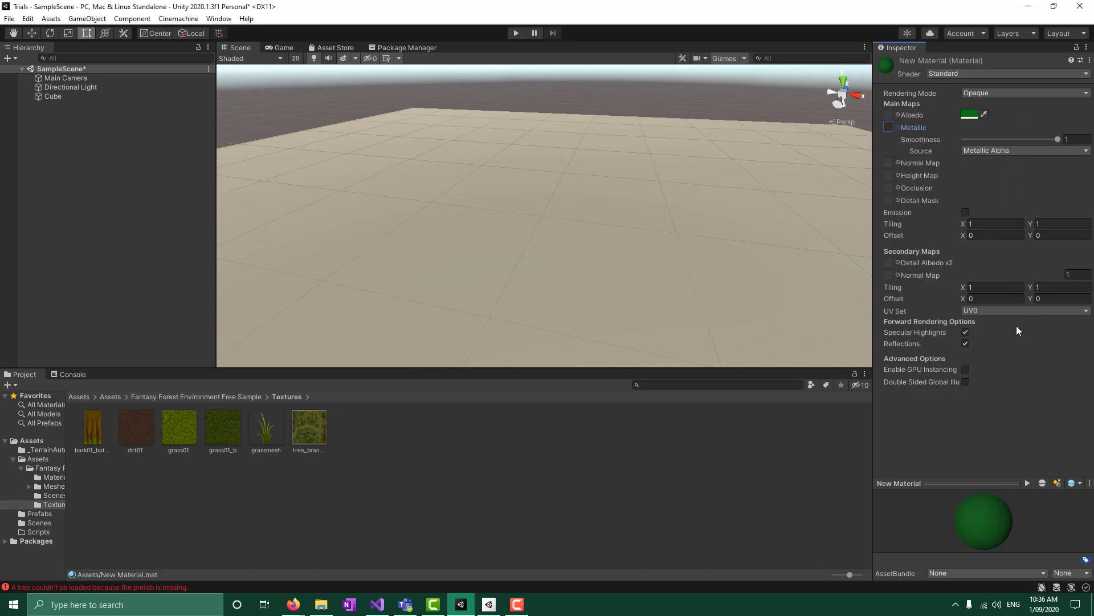
{"action": "left_click", "coordinate": [972, 115]}
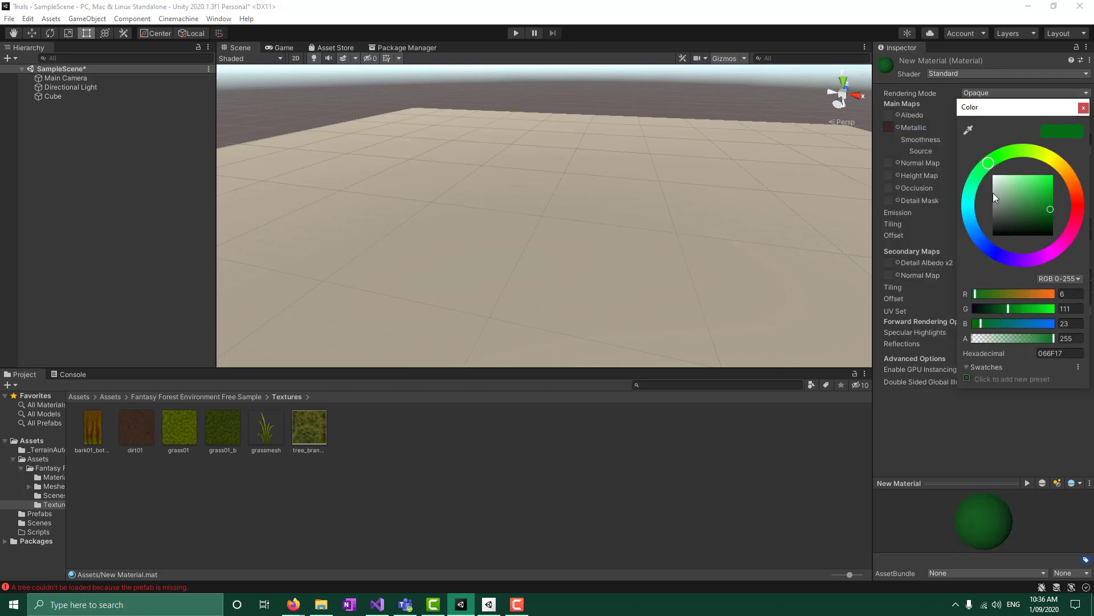
{"action": "mouse_move", "coordinate": [1043, 202]}
{"action": "left_mouse_down"}
{"action": "mouse_move", "coordinate": [1019, 220]}
{"action": "mouse_move", "coordinate": [1036, 201]}
{"action": "left_mouse_up"}
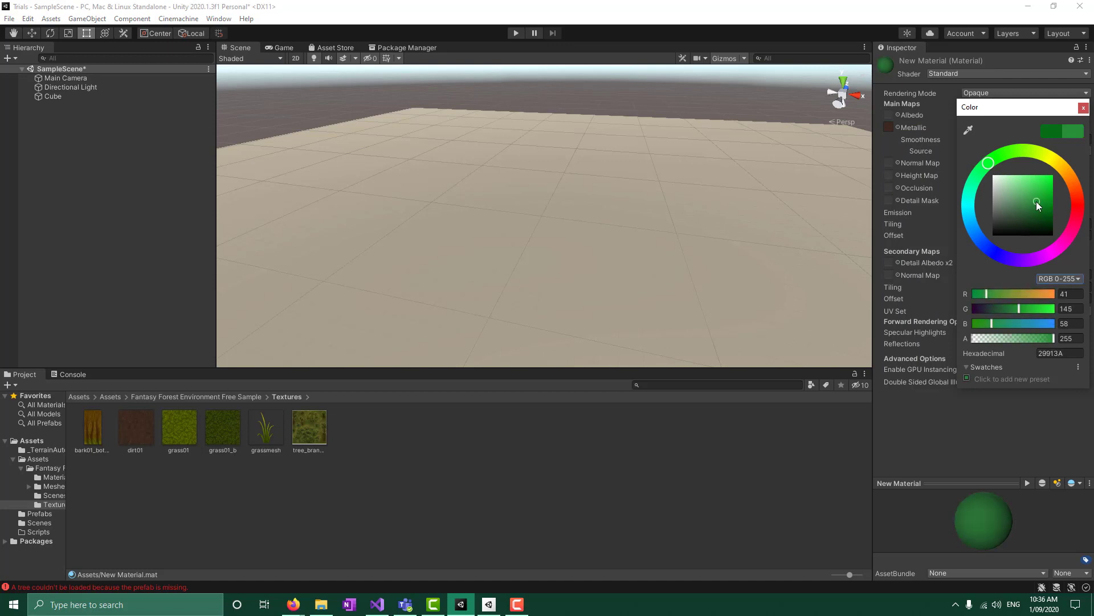
{"action": "left_click", "coordinate": [1047, 132]}
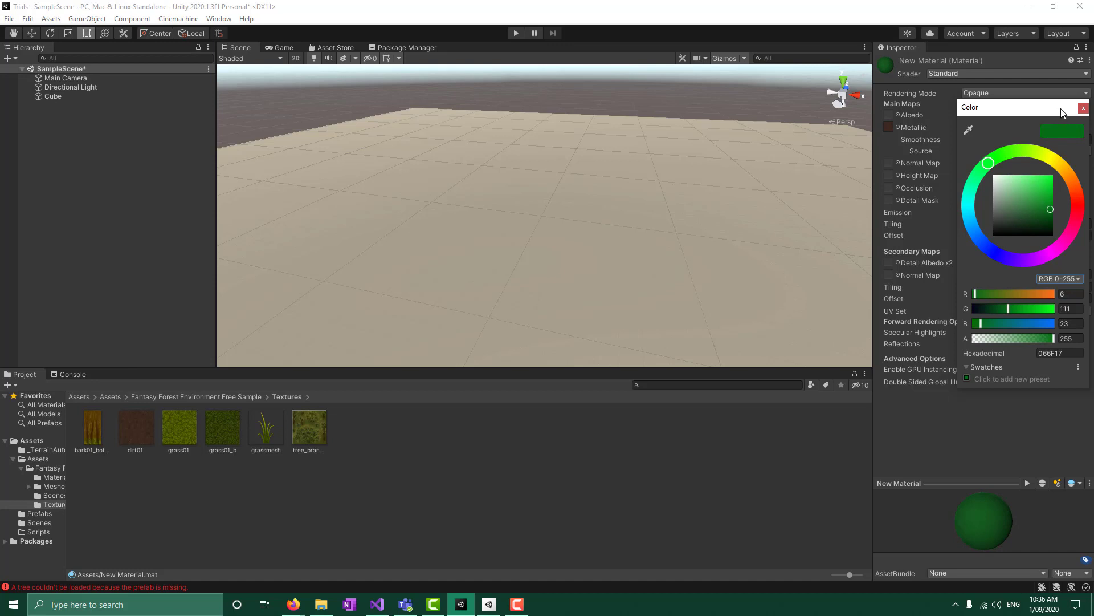
- Sample the brown of the Metallic texture as the albedo color and lower its alpha to 11
{"action": "left_click", "coordinate": [968, 130]}
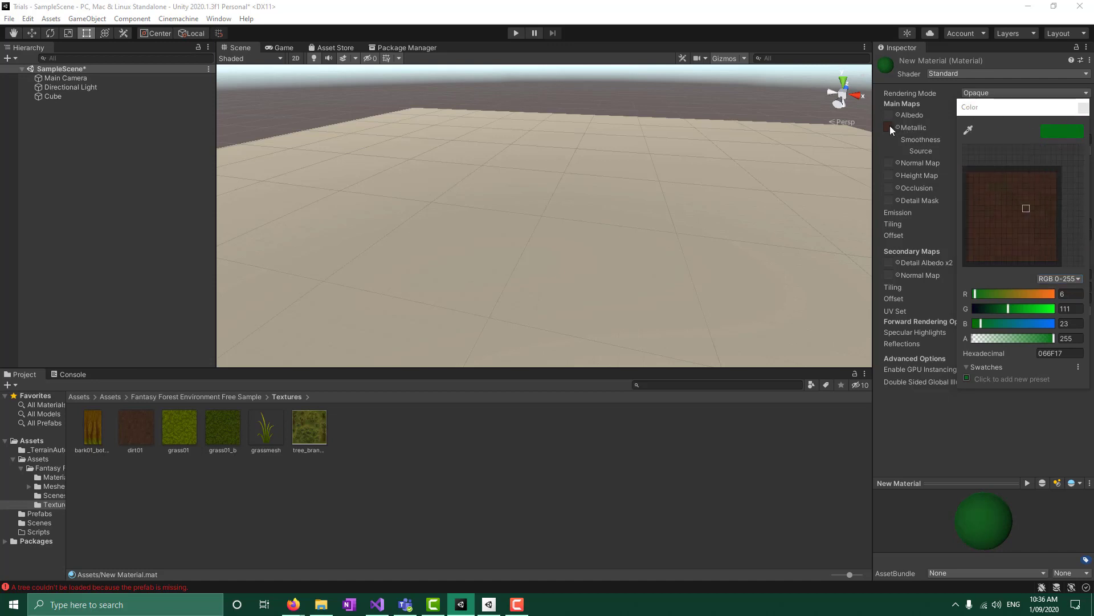
{"action": "left_click", "coordinate": [890, 126]}
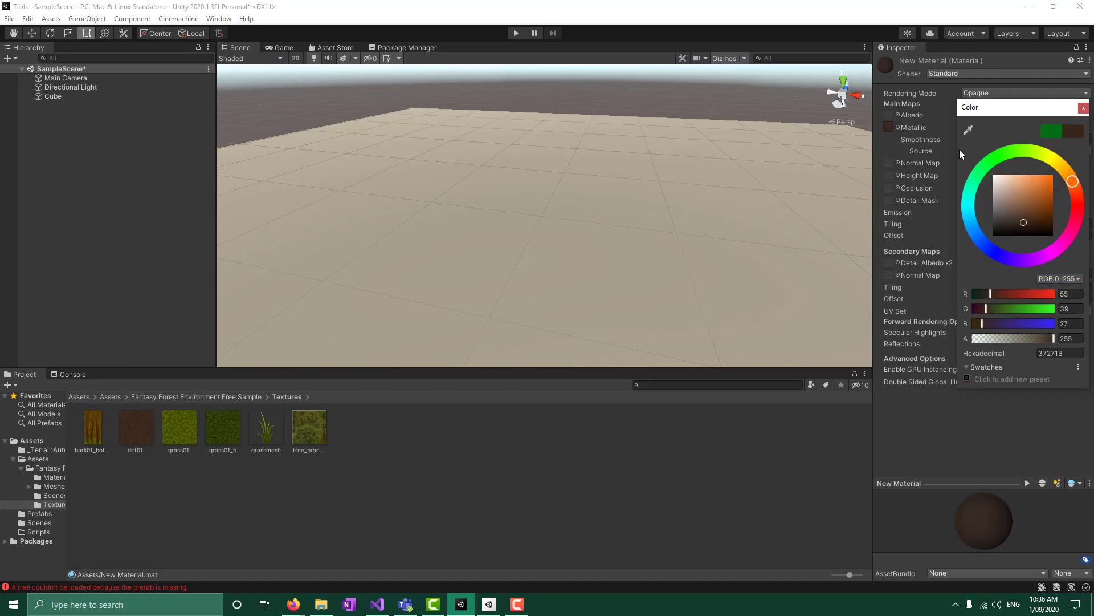
{"action": "left_click_drag", "start_coordinate": [1053, 340], "coordinate": [977, 339]}
{"action": "key", "text": "Return"}
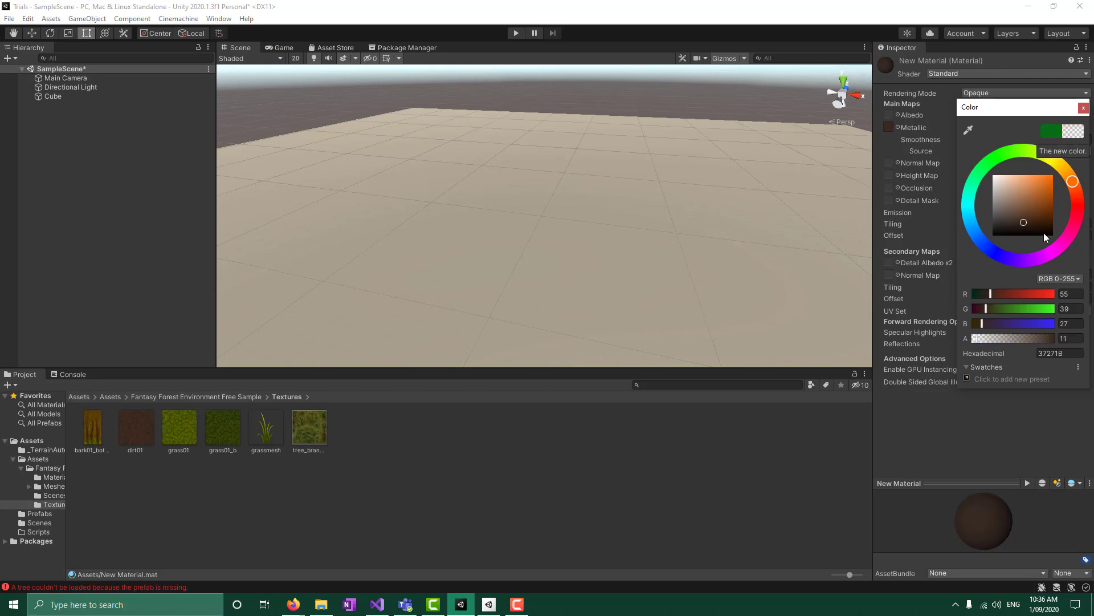
{"action": "left_click", "coordinate": [1041, 501]}
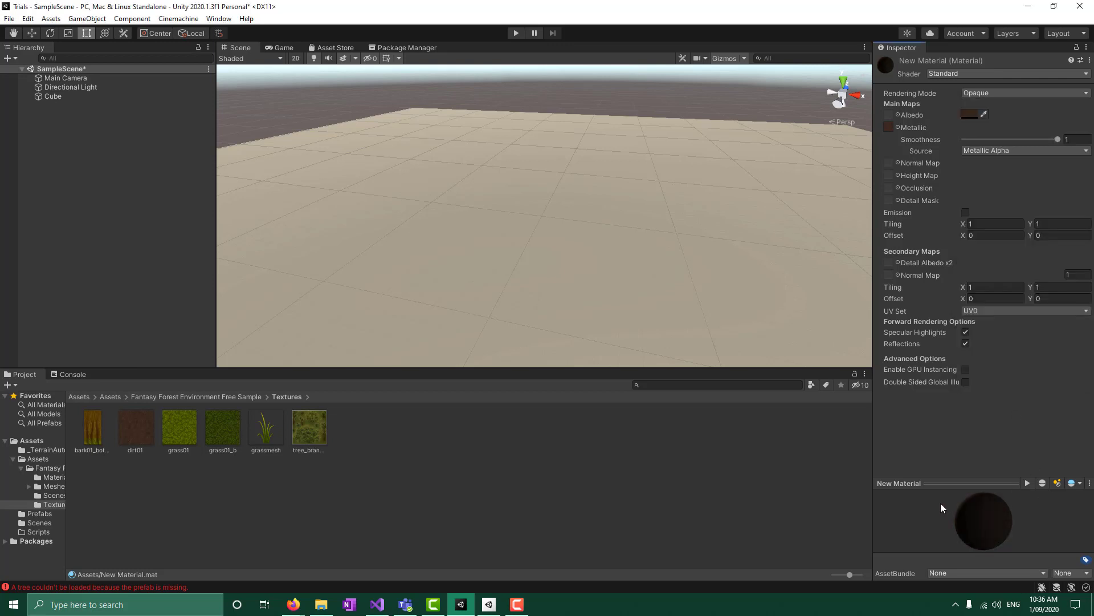
- Try the Transparent rendering mode on the material and switch it back to Opaque
{"action": "left_click", "coordinate": [999, 151]}
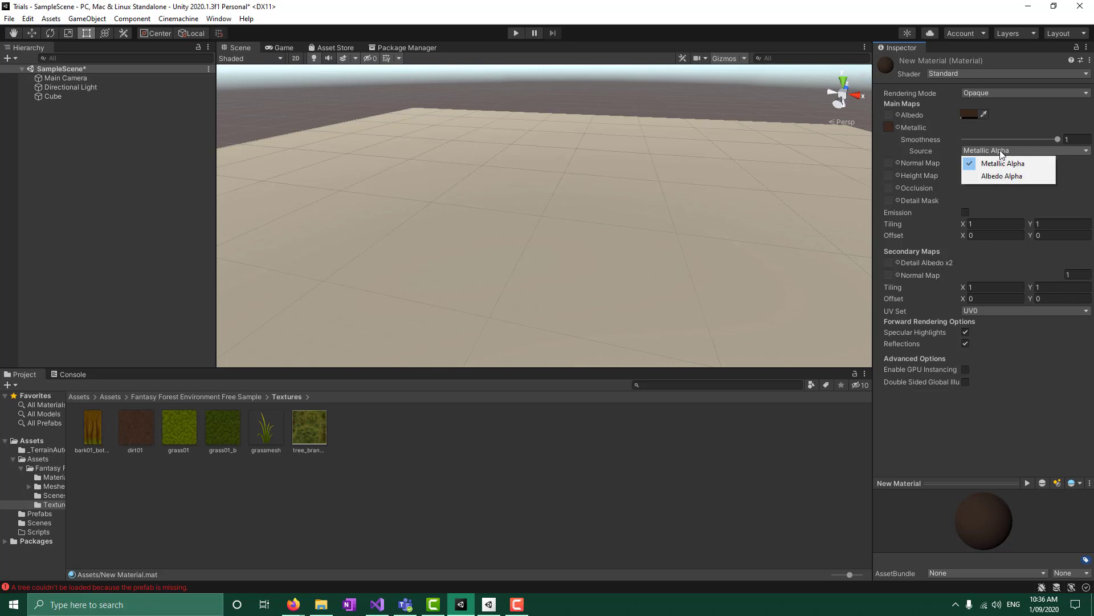
{"action": "left_click", "coordinate": [1000, 149]}
{"action": "left_click_drag", "start_coordinate": [1057, 139], "coordinate": [1026, 142]}
{"action": "left_click", "coordinate": [1011, 96]}
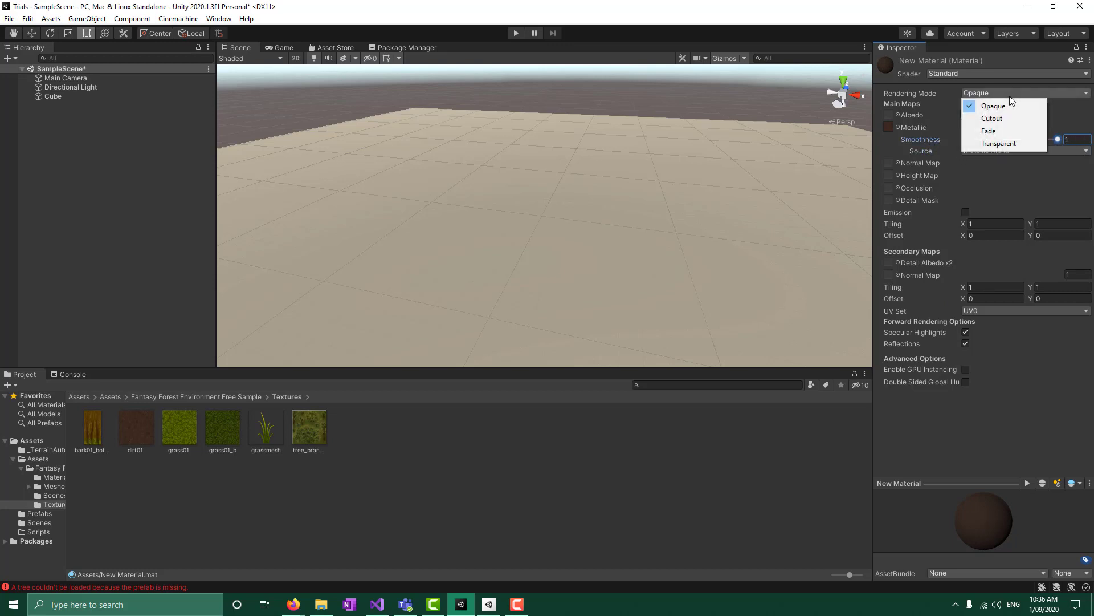
{"action": "left_click", "coordinate": [1002, 141]}
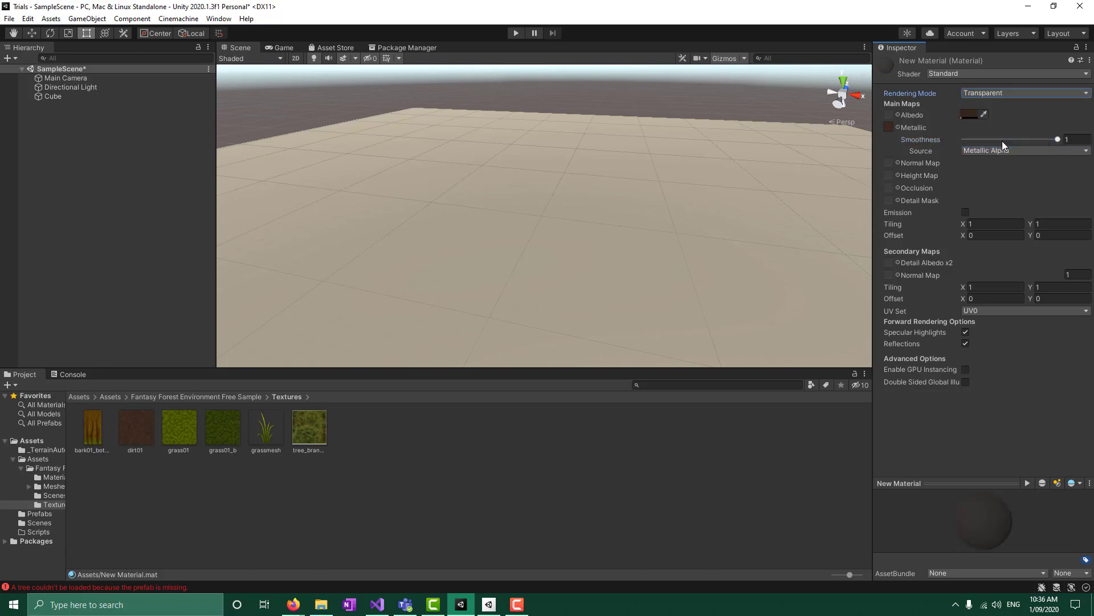
{"action": "left_click", "coordinate": [992, 94]}
{"action": "left_click", "coordinate": [985, 104]}
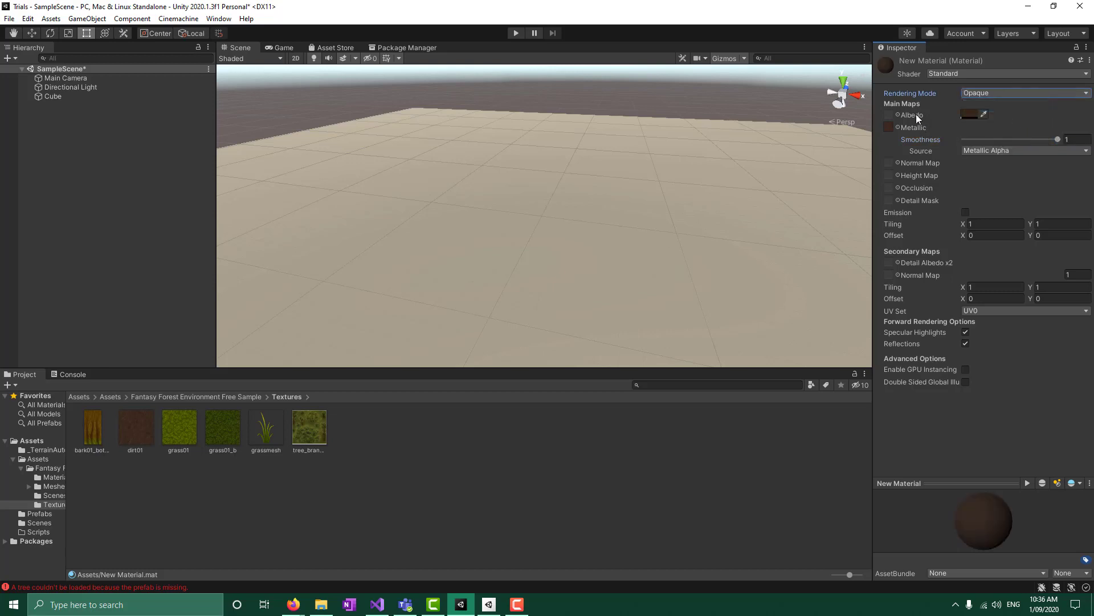
- Raise the albedo color's alpha to 255 and change the color to an orange-brown, hex 6A2E00
{"action": "left_click", "coordinate": [972, 113]}
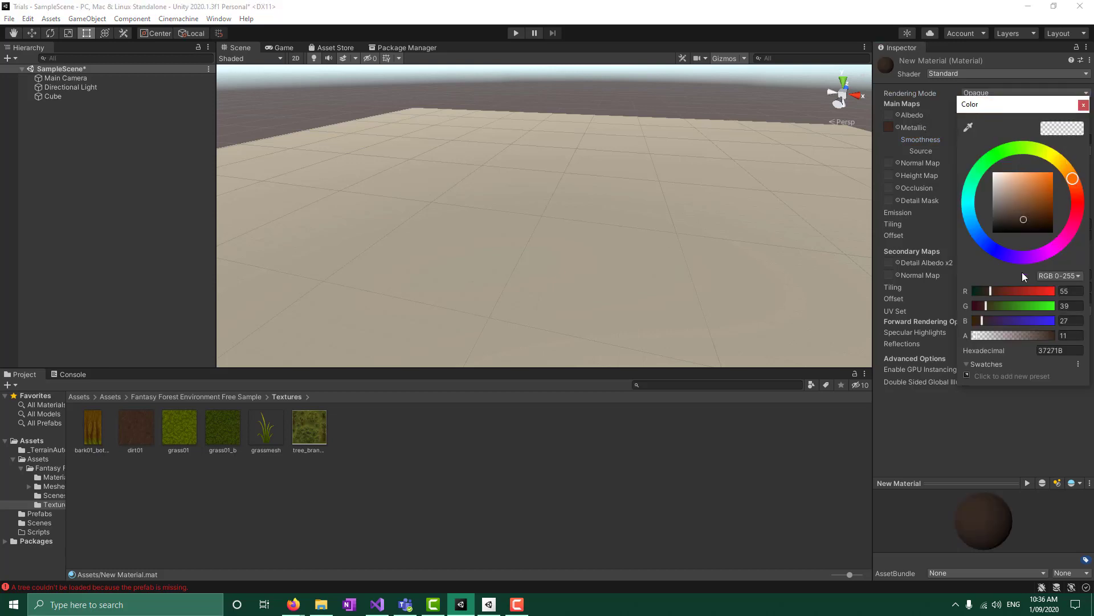
{"action": "left_click_drag", "start_coordinate": [982, 340], "coordinate": [1055, 336]}
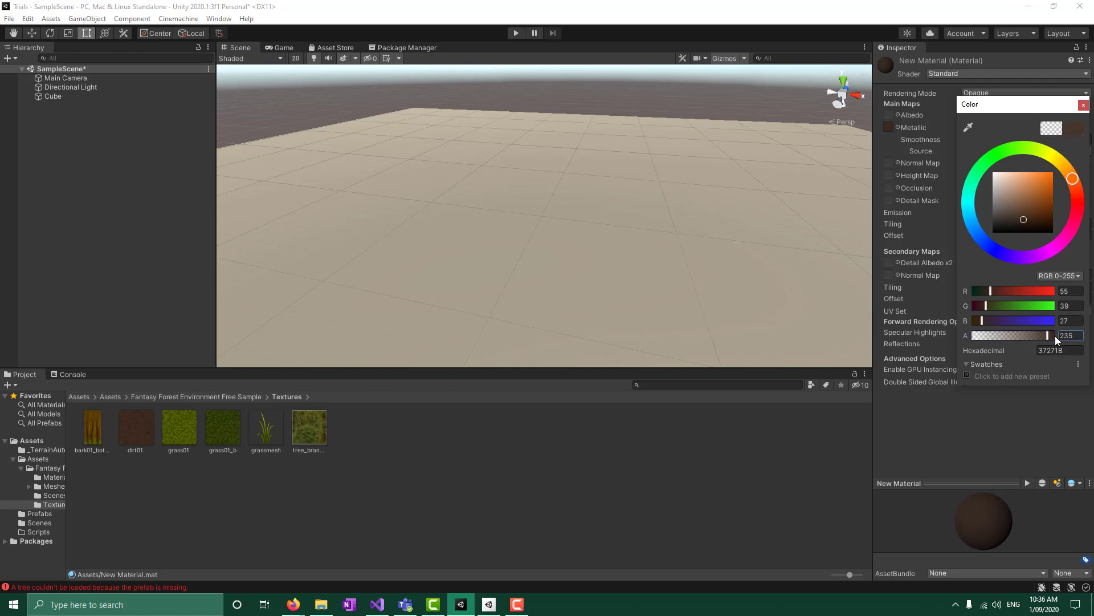
{"action": "left_click", "coordinate": [1031, 218]}
{"action": "mouse_move", "coordinate": [1038, 218]}
{"action": "left_mouse_down"}
{"action": "mouse_move", "coordinate": [1055, 204]}
{"action": "mouse_move", "coordinate": [1049, 176]}
{"action": "mouse_move", "coordinate": [1056, 224]}
{"action": "mouse_move", "coordinate": [1060, 211]}
{"action": "left_mouse_up"}
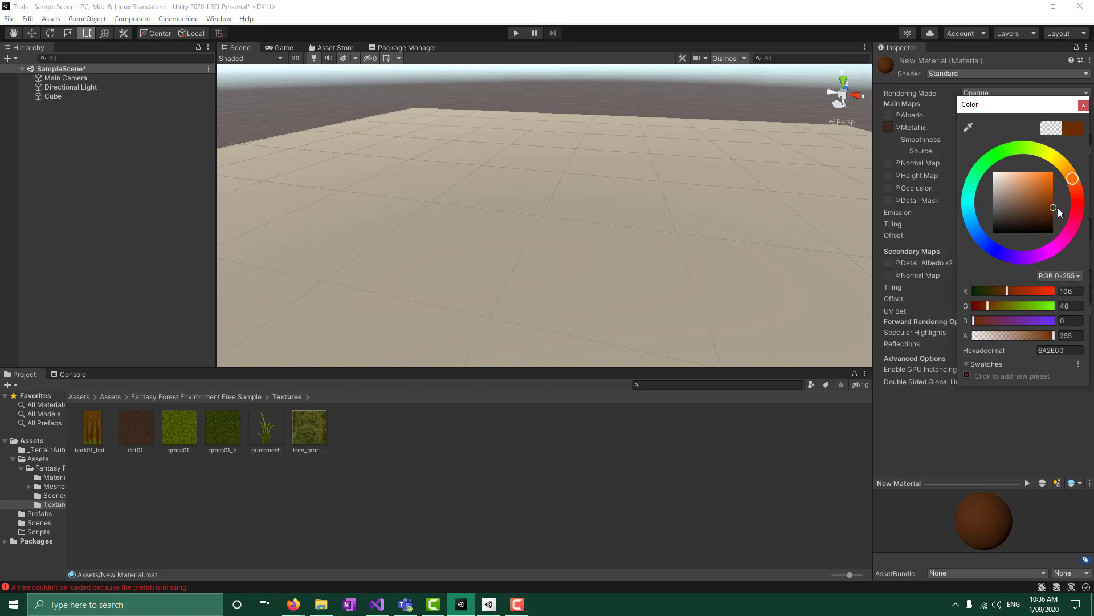
{"action": "left_click", "coordinate": [894, 122]}
{"action": "double_click", "coordinate": [925, 179]}
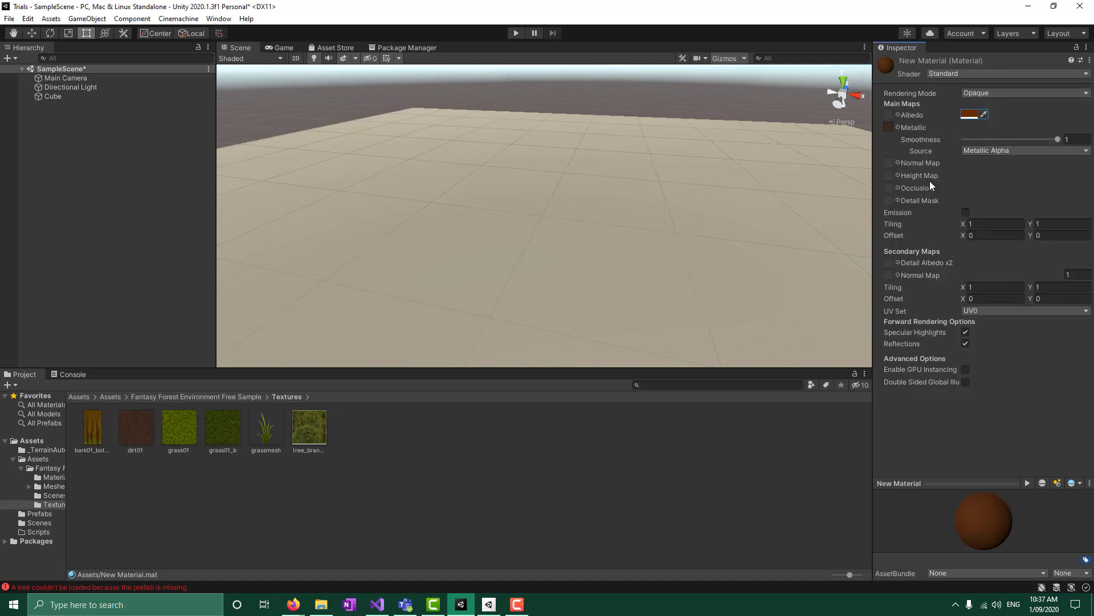
- Sample a dark brown, hex 3C2921, from the dirt texture as the material's albedo color
{"action": "left_click", "coordinate": [982, 116]}
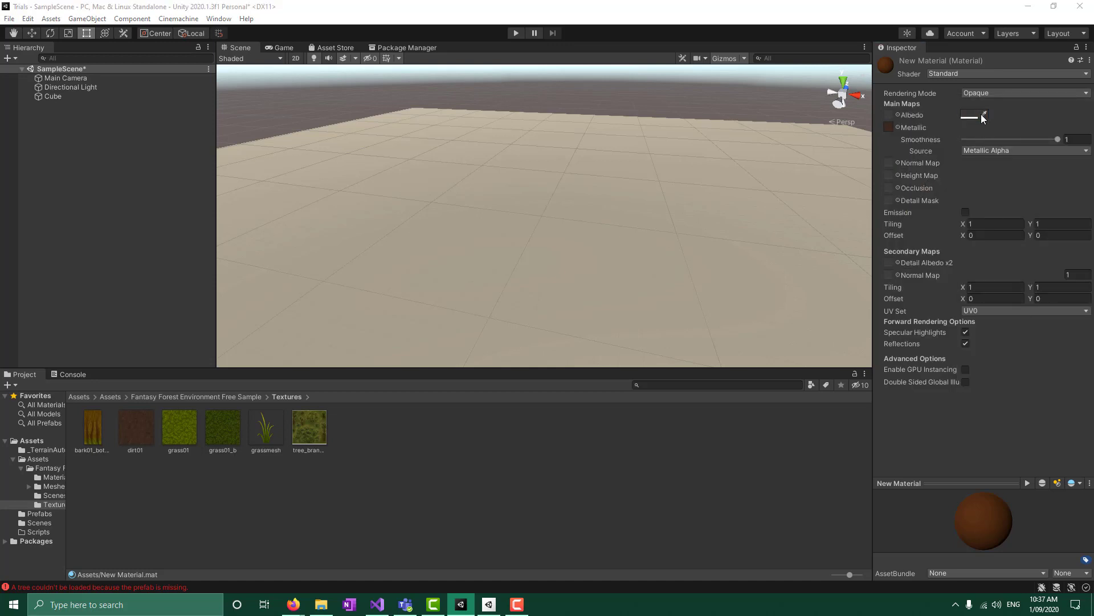
{"action": "left_click", "coordinate": [889, 128]}
{"action": "left_click", "coordinate": [889, 128]}
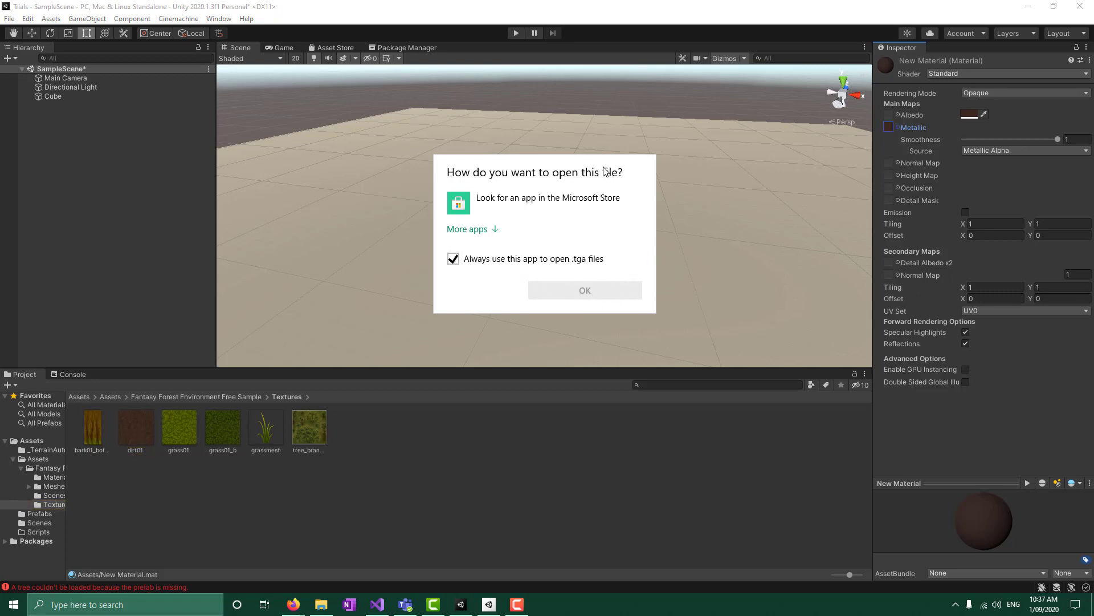
{"action": "left_click", "coordinate": [1021, 396]}
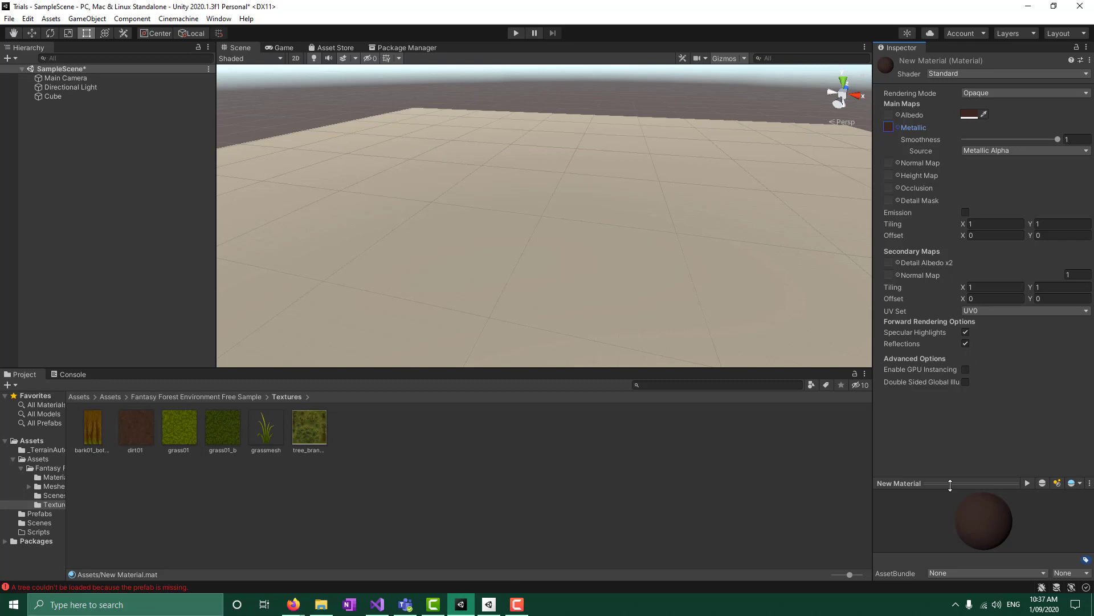
- Change the material's albedo color to a dark green, hex 196A1F
{"action": "left_click", "coordinate": [970, 116]}
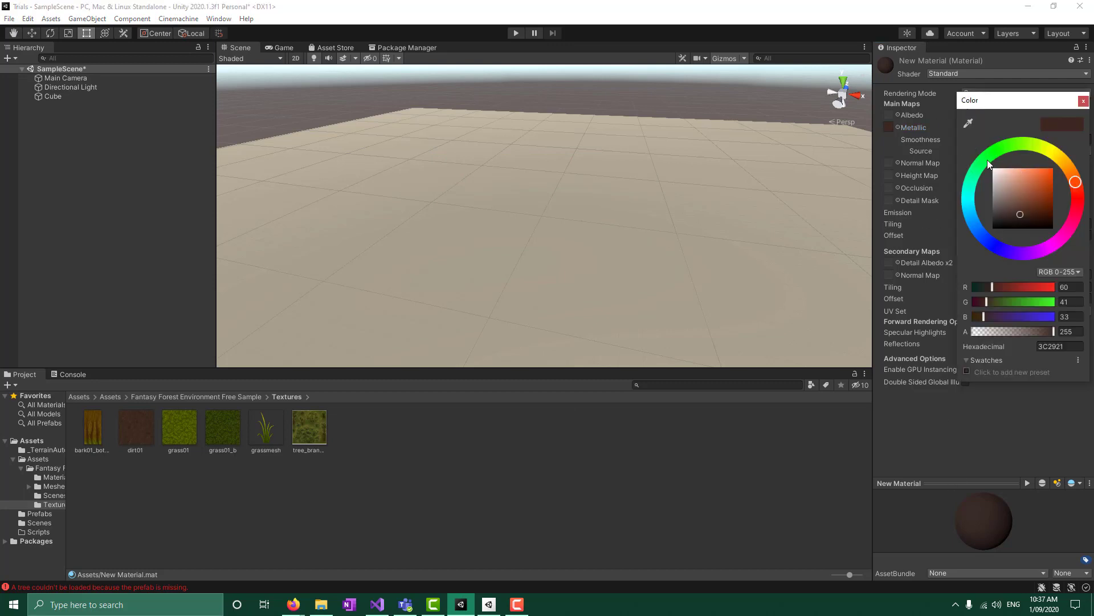
{"action": "left_click_drag", "start_coordinate": [988, 164], "coordinate": [996, 153]}
{"action": "mouse_move", "coordinate": [1007, 205]}
{"action": "left_mouse_down"}
{"action": "mouse_move", "coordinate": [1026, 227]}
{"action": "mouse_move", "coordinate": [1048, 207]}
{"action": "mouse_move", "coordinate": [1040, 204]}
{"action": "left_mouse_up"}
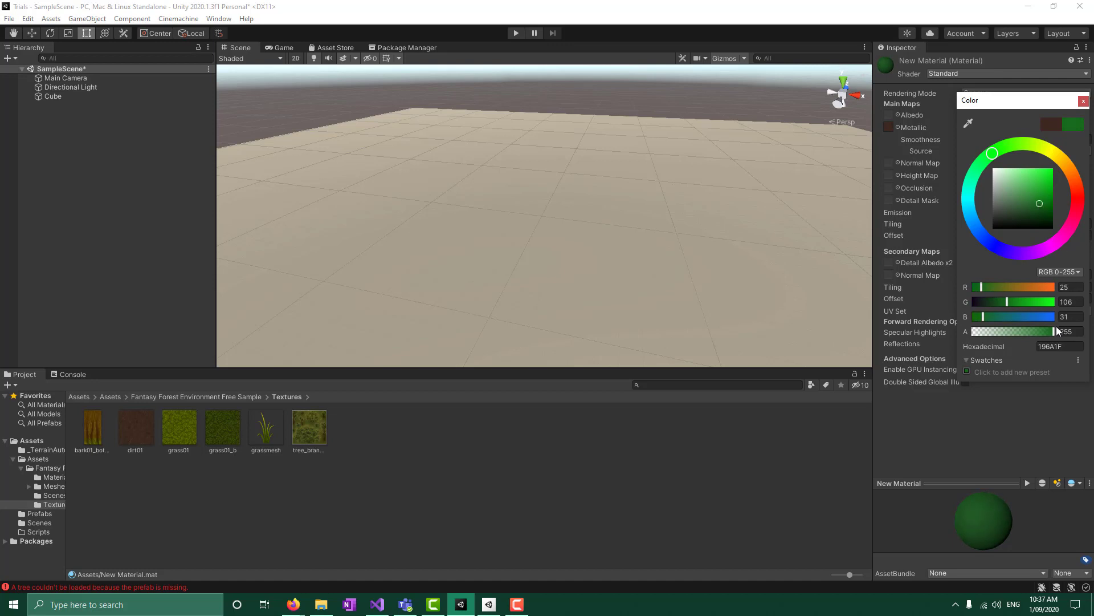
- Try the grass01_b texture as the green material's Metallic map
{"action": "left_click", "coordinate": [890, 123]}
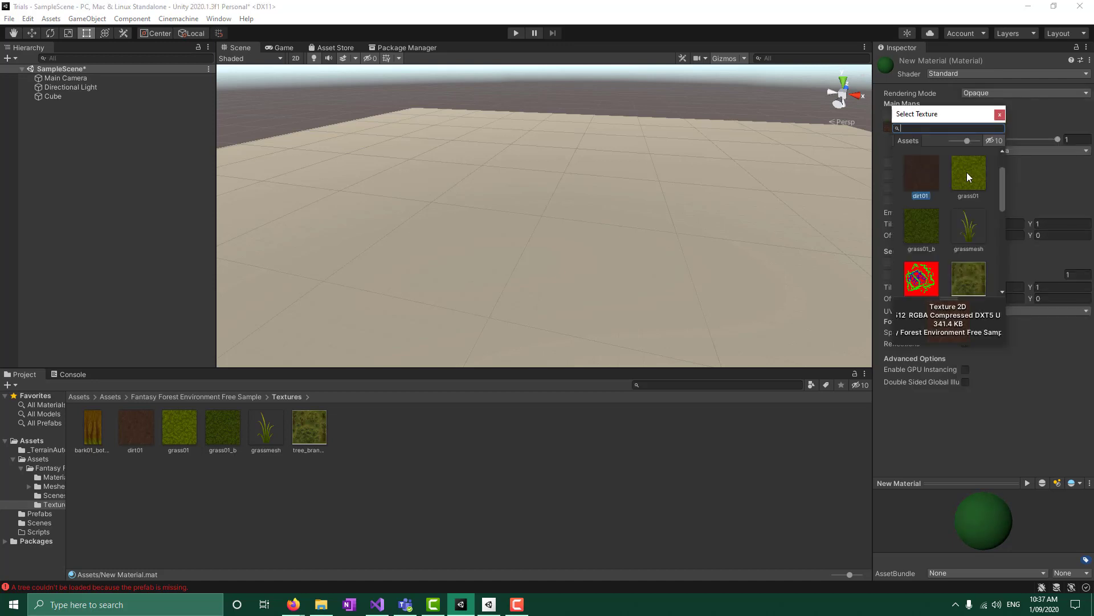
{"action": "left_click", "coordinate": [916, 234]}
{"action": "double_click", "coordinate": [917, 234]}
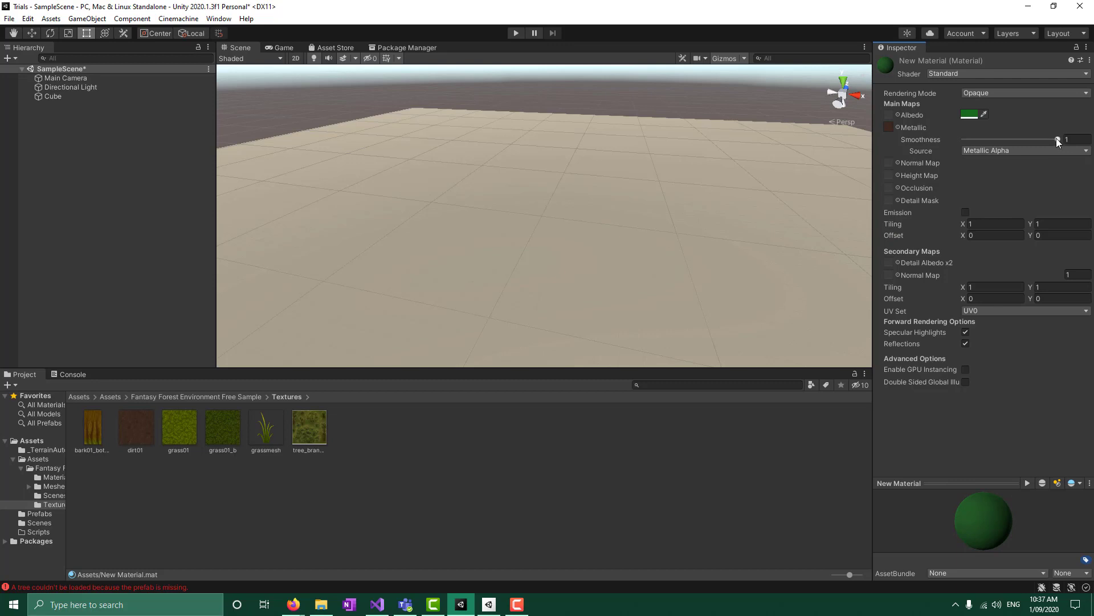
- Lower the material's smoothness to 0.701 and assign the grass01 texture to its Metallic map
{"action": "left_click_drag", "start_coordinate": [1038, 141], "coordinate": [1024, 146]}
{"action": "left_click", "coordinate": [897, 127]}
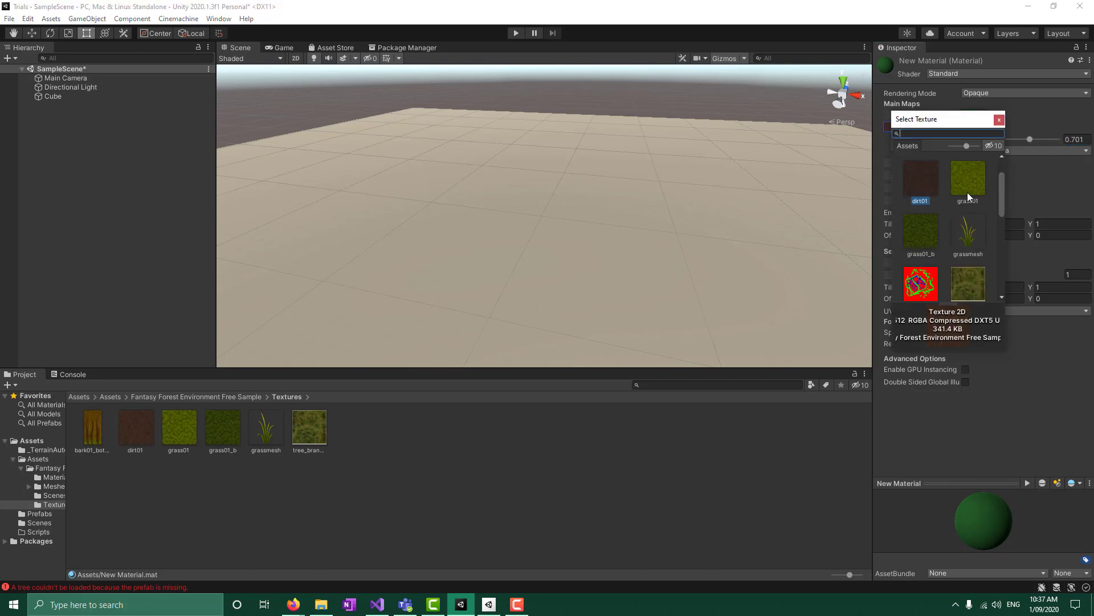
{"action": "double_click", "coordinate": [966, 178]}
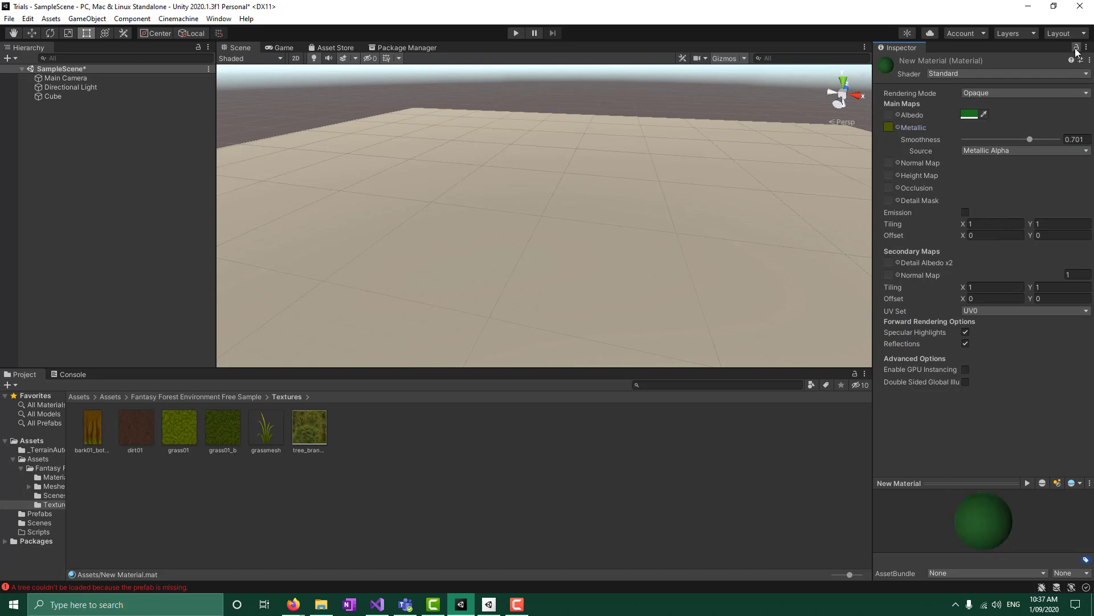
- Move New Material from the root Assets folder into the Prefabs folder and open that folder
{"action": "left_click", "coordinate": [720, 474]}
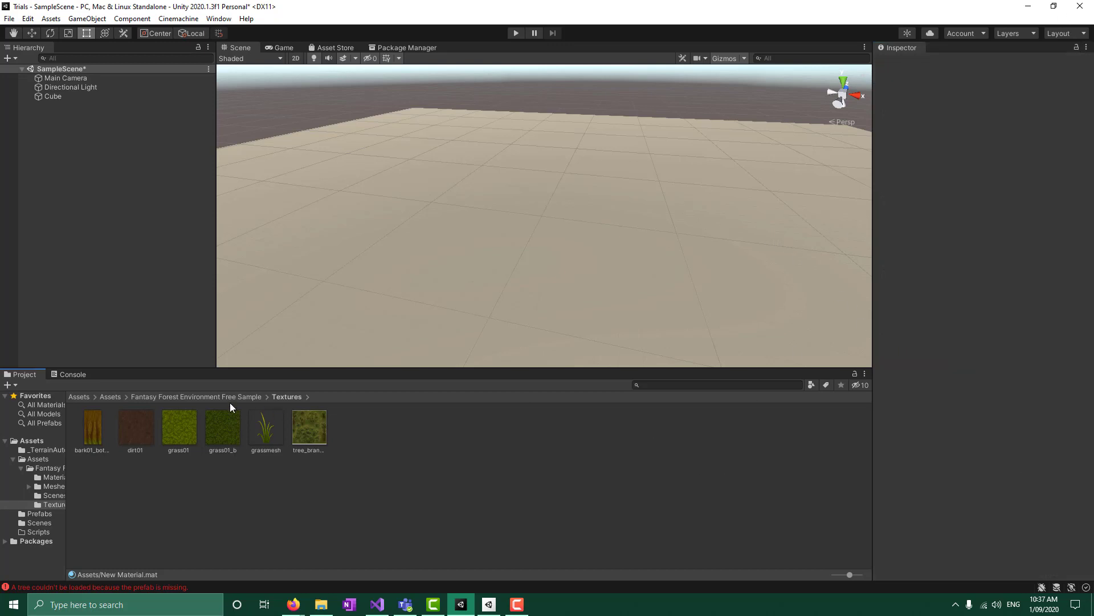
{"action": "left_click", "coordinate": [188, 398]}
{"action": "left_click", "coordinate": [86, 396]}
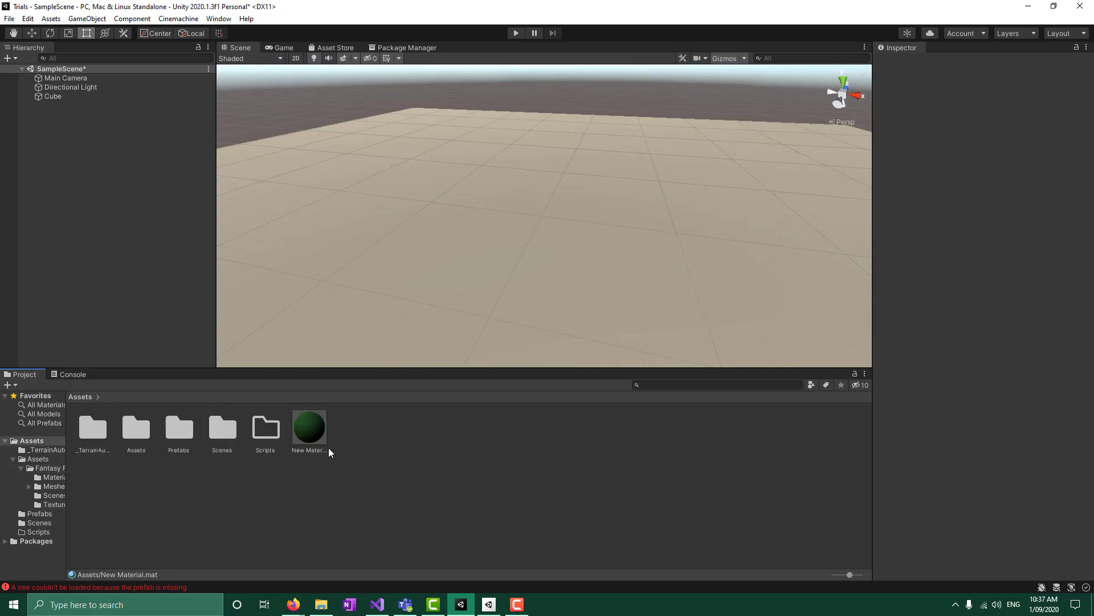
{"action": "left_click", "coordinate": [317, 432]}
{"action": "left_click_drag", "start_coordinate": [318, 433], "coordinate": [178, 430]}
{"action": "double_click", "coordinate": [177, 429]}
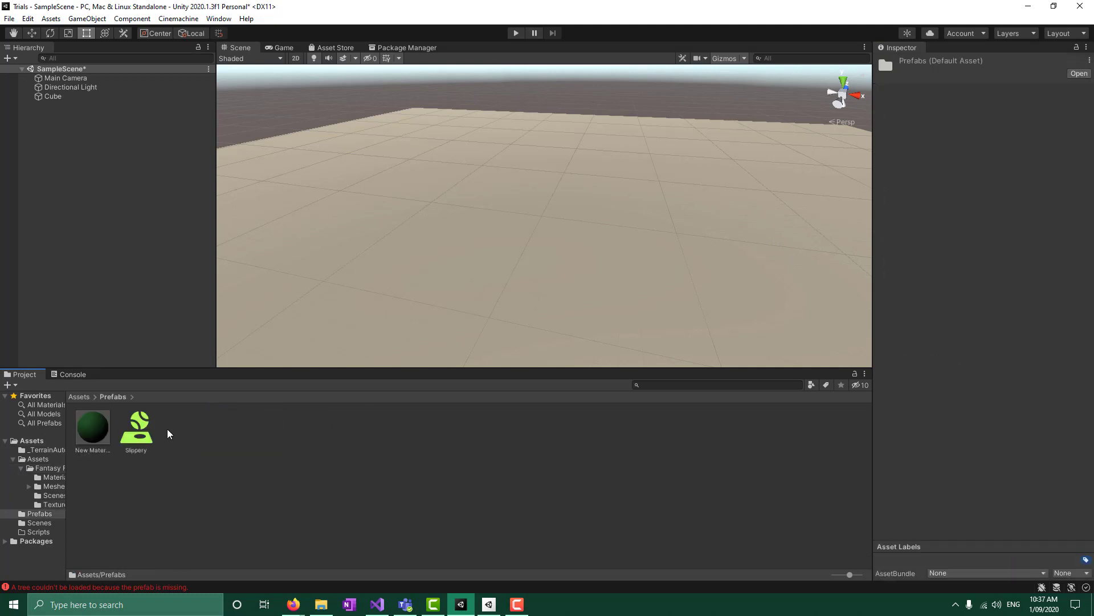
- Apply New Material to the Cube and check the ground in the Scene and Game views
{"action": "left_click", "coordinate": [53, 96]}
{"action": "left_click_drag", "start_coordinate": [93, 428], "coordinate": [952, 450]}
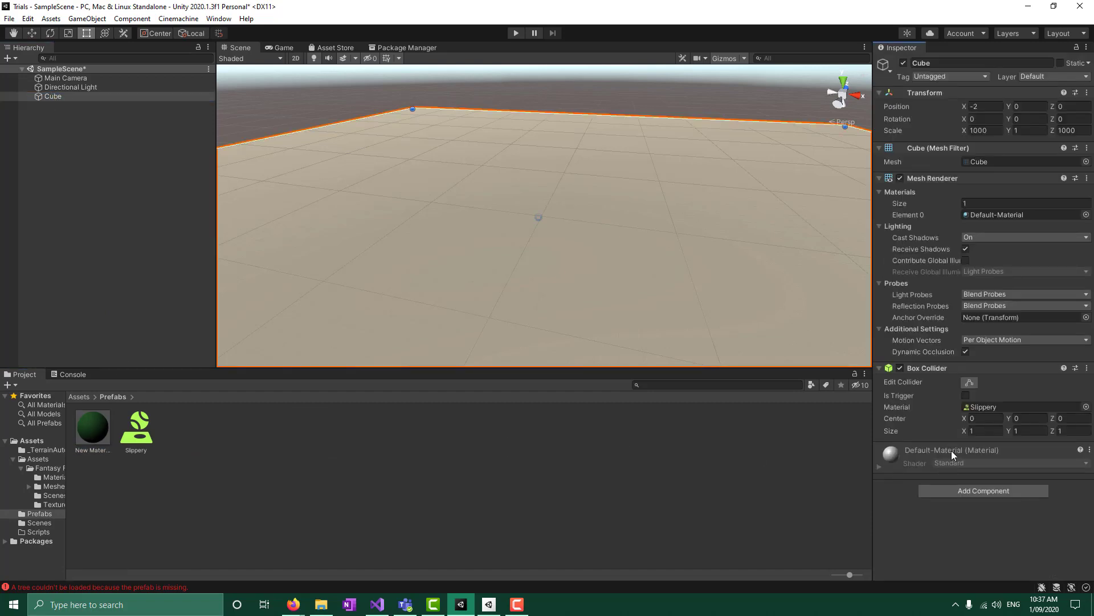
{"action": "left_click_drag", "start_coordinate": [88, 426], "coordinate": [1024, 483]}
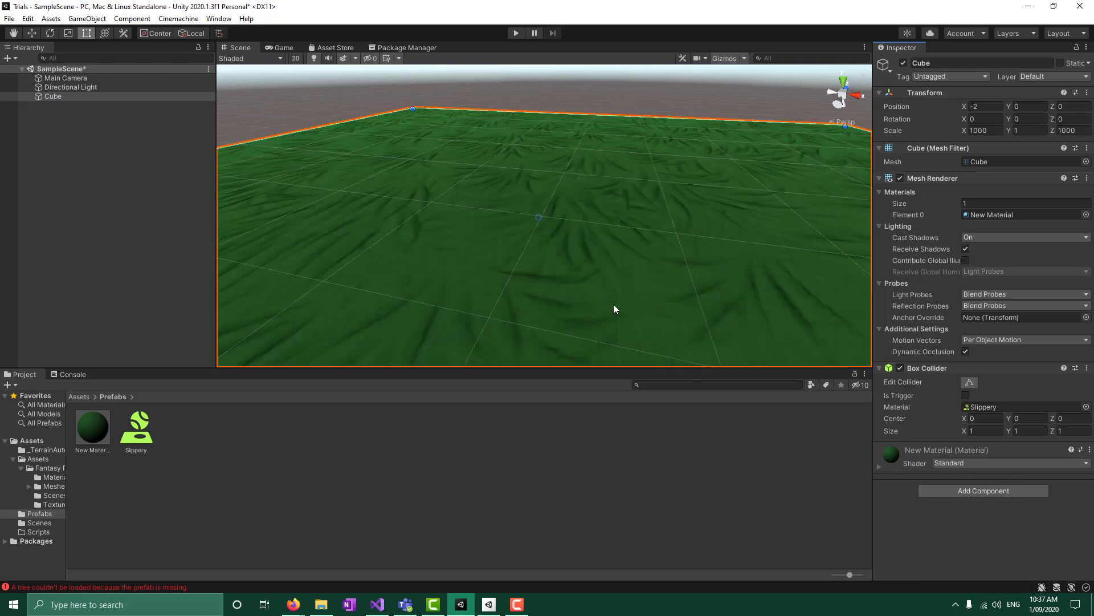
{"action": "scroll", "coordinate": [674, 285], "scroll_direction": "down", "scroll_amount": 6}
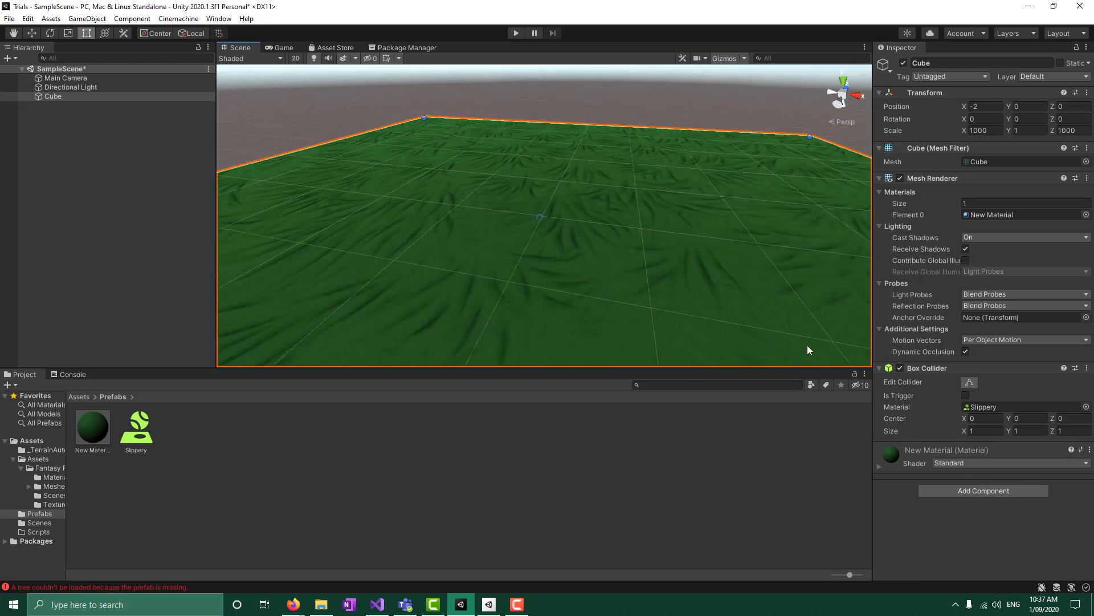
{"action": "left_click", "coordinate": [284, 48]}
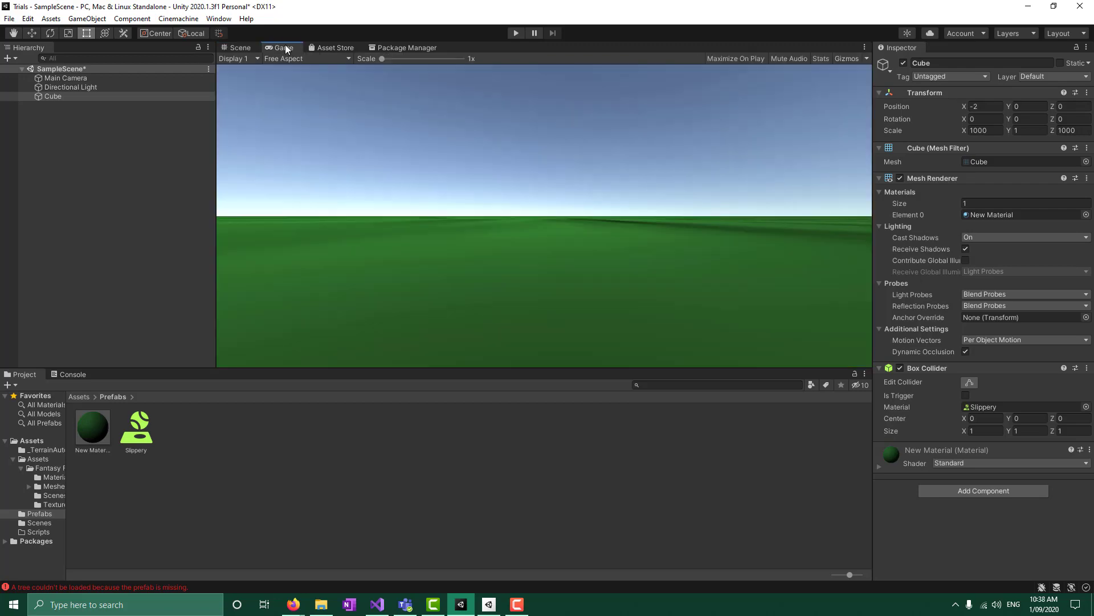
{"action": "left_click", "coordinate": [248, 47]}
- Rename New Material in the Prefabs folder as Hills
{"action": "left_click", "coordinate": [222, 461]}
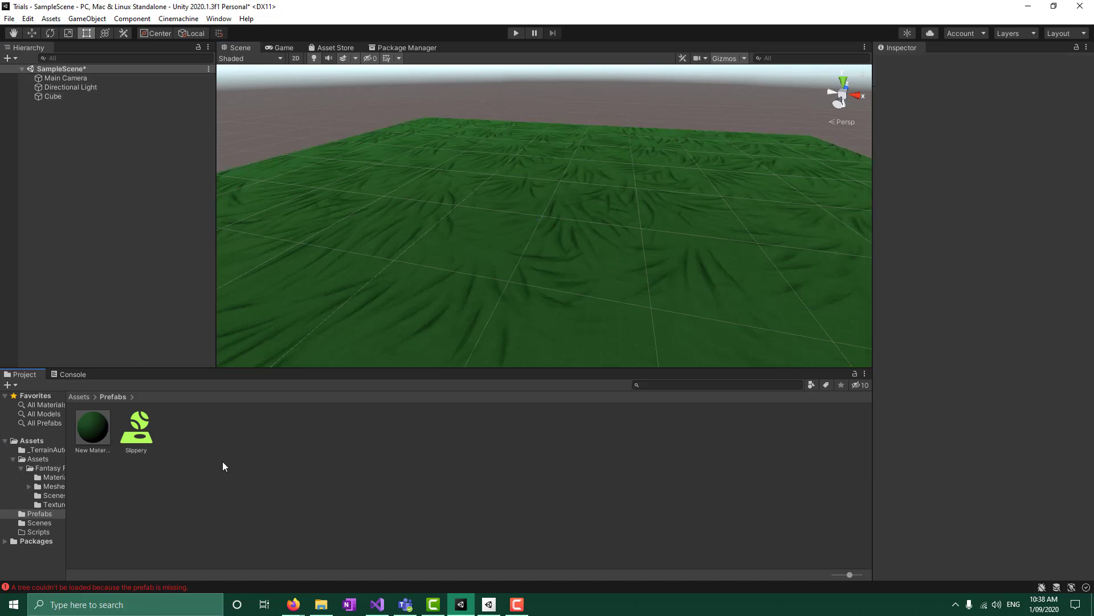
{"action": "right_click", "coordinate": [217, 429]}
{"action": "right_click", "coordinate": [99, 436]}
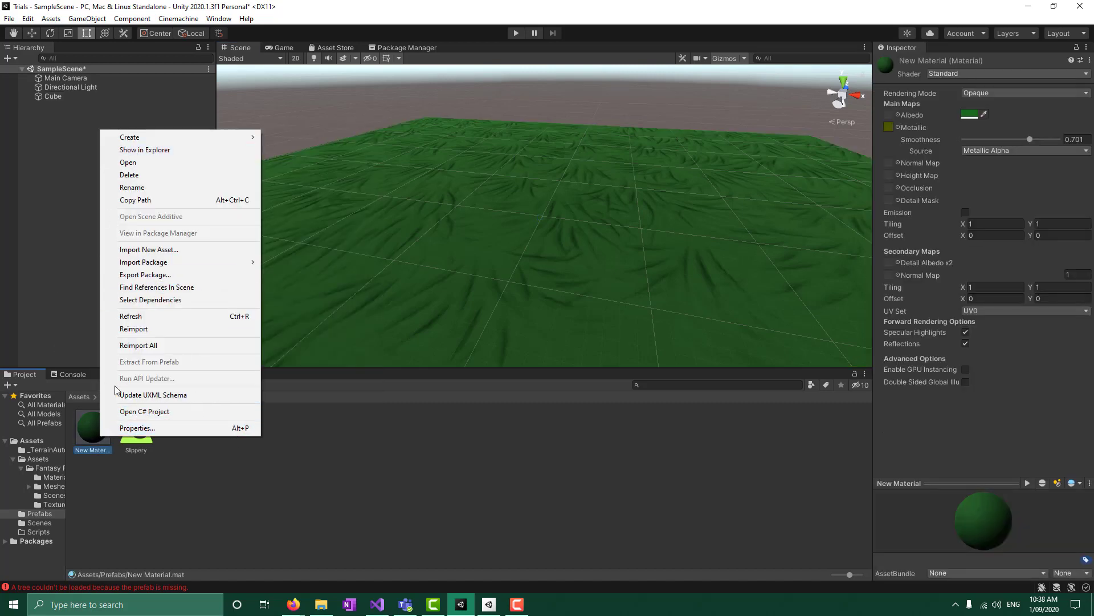
{"action": "left_click", "coordinate": [147, 188]}
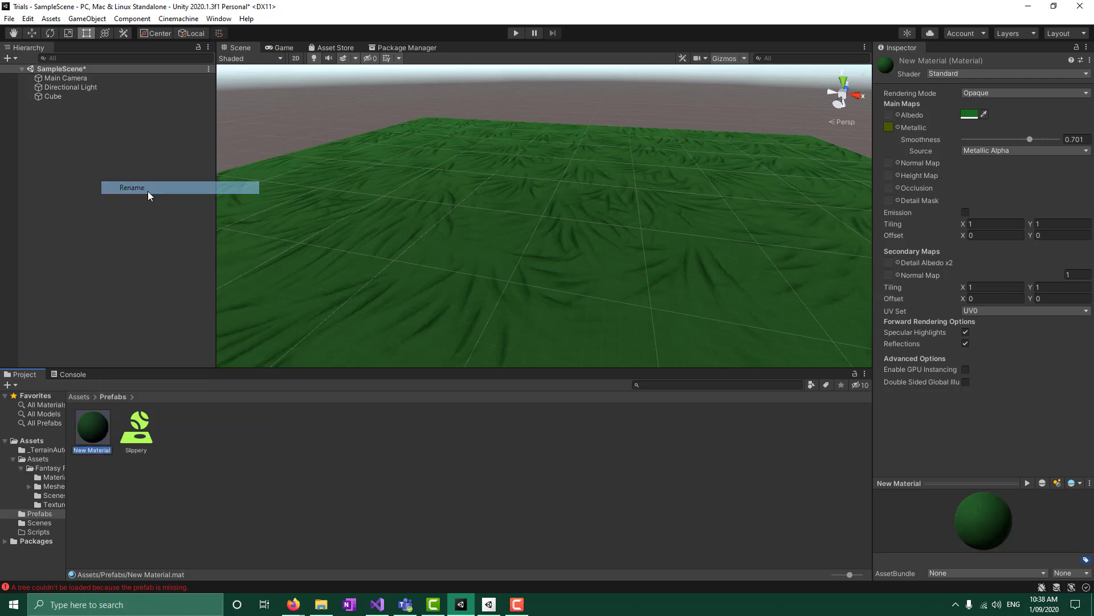
{"action": "type", "text": "Hills"}
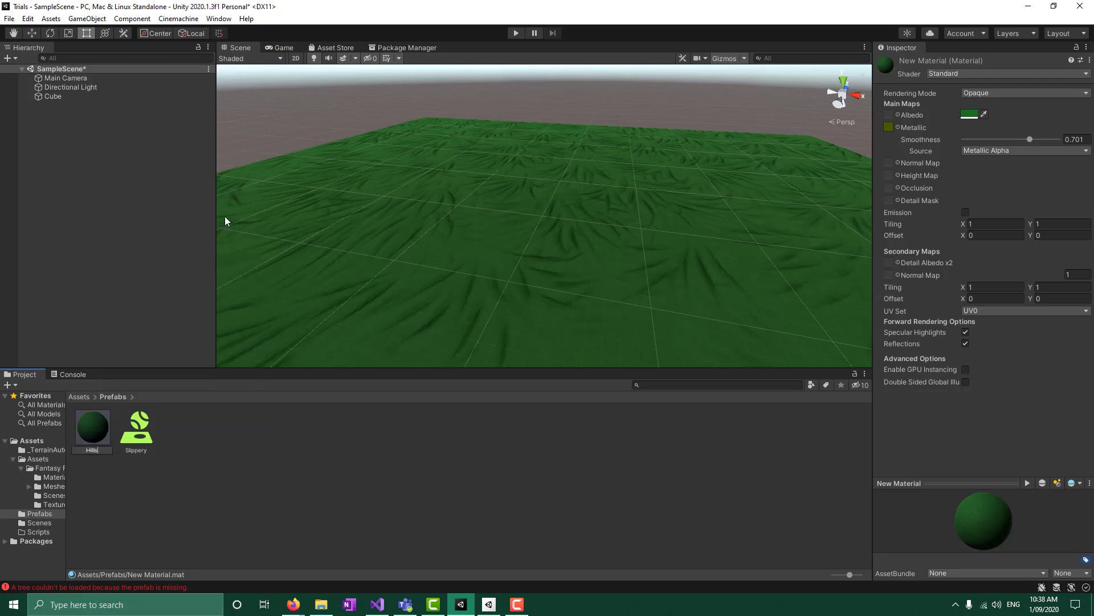
{"action": "key", "text": "Return"}
- Create another material in the Prefabs folder and give it a dark green Albedo colour
{"action": "right_click", "coordinate": [244, 428]}
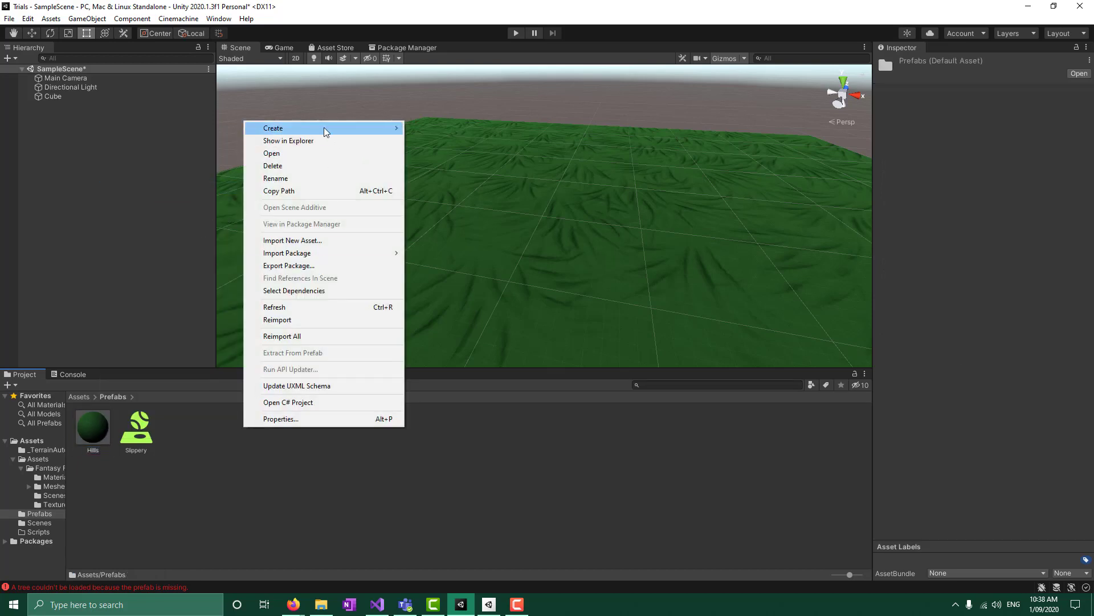
{"action": "mouse_move", "coordinate": [325, 131]}
{"action": "left_click", "coordinate": [459, 282]}
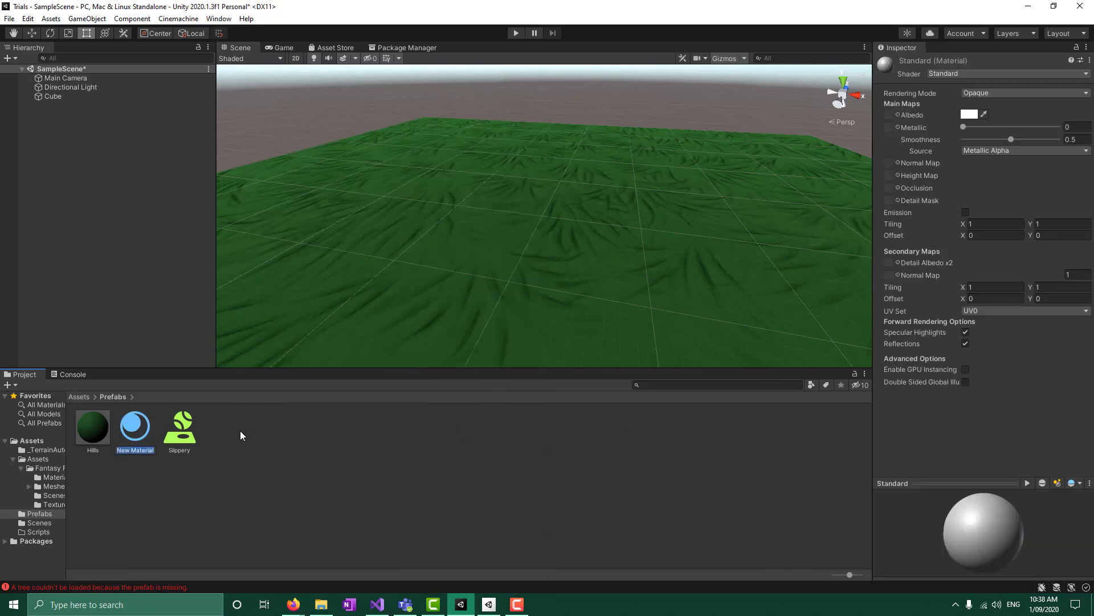
{"action": "left_click", "coordinate": [971, 115]}
{"action": "mouse_move", "coordinate": [987, 164]}
{"action": "left_mouse_down"}
{"action": "mouse_move", "coordinate": [997, 152]}
{"action": "mouse_move", "coordinate": [1058, 224]}
{"action": "mouse_move", "coordinate": [1034, 196]}
{"action": "mouse_move", "coordinate": [1048, 207]}
{"action": "left_mouse_up"}
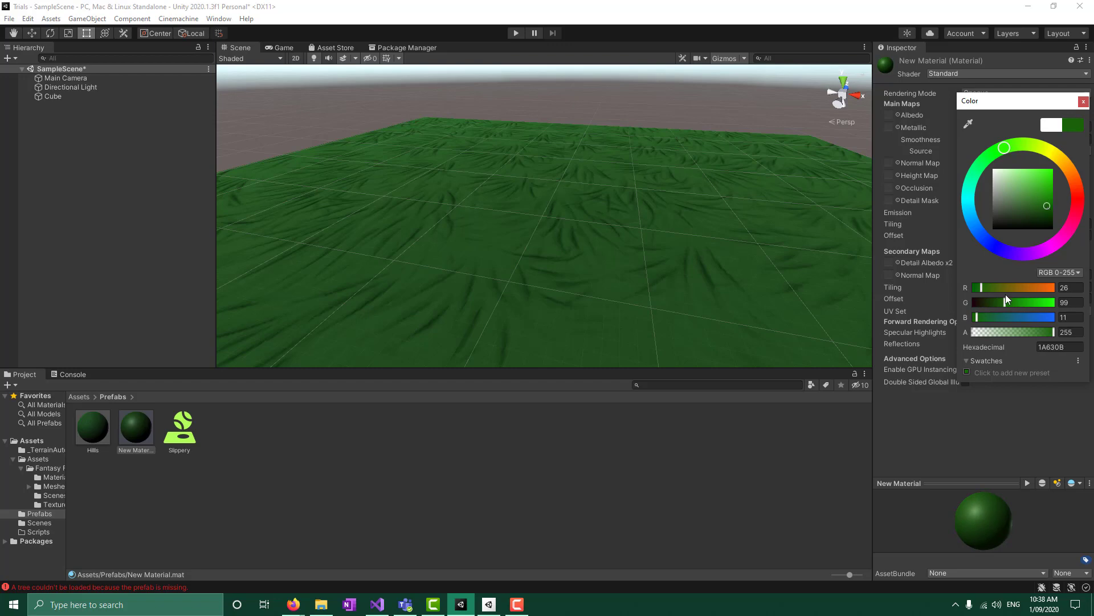
{"action": "left_click_drag", "start_coordinate": [1006, 297], "coordinate": [1026, 299]}
{"action": "left_click", "coordinate": [608, 475]}
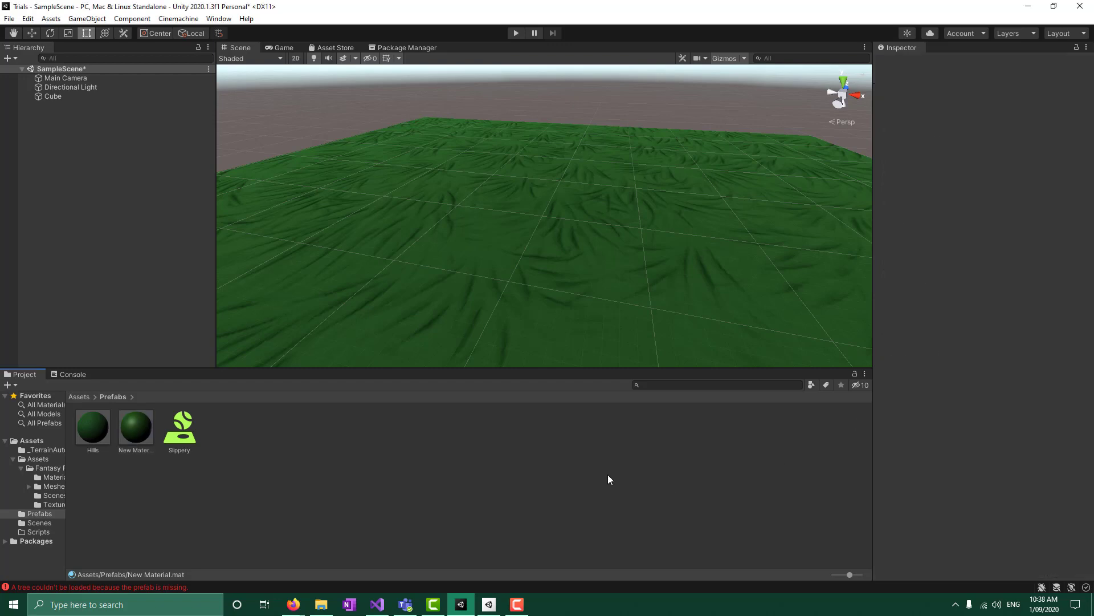
- Apply the plain green New Material to the Cube ground
{"action": "right_click", "coordinate": [125, 442]}
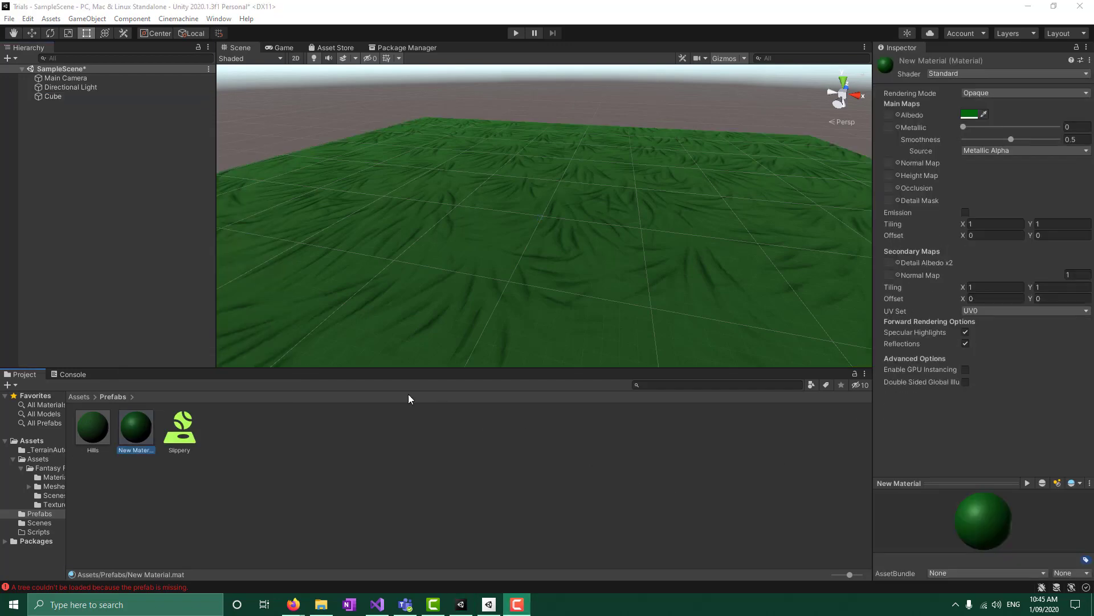
{"action": "left_click", "coordinate": [74, 98]}
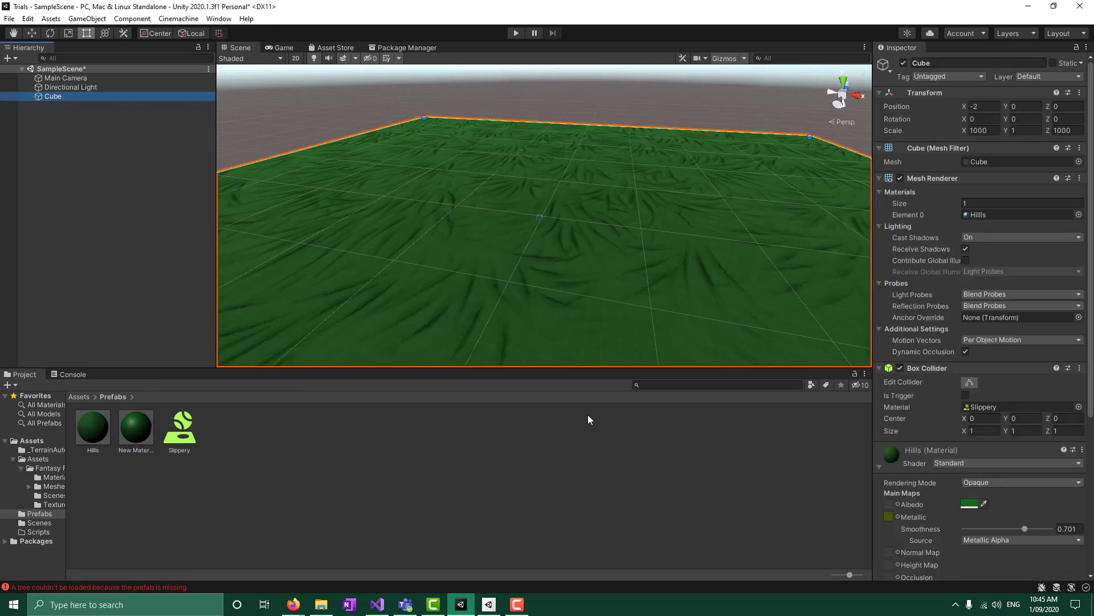
{"action": "left_click_drag", "start_coordinate": [135, 427], "coordinate": [519, 256]}
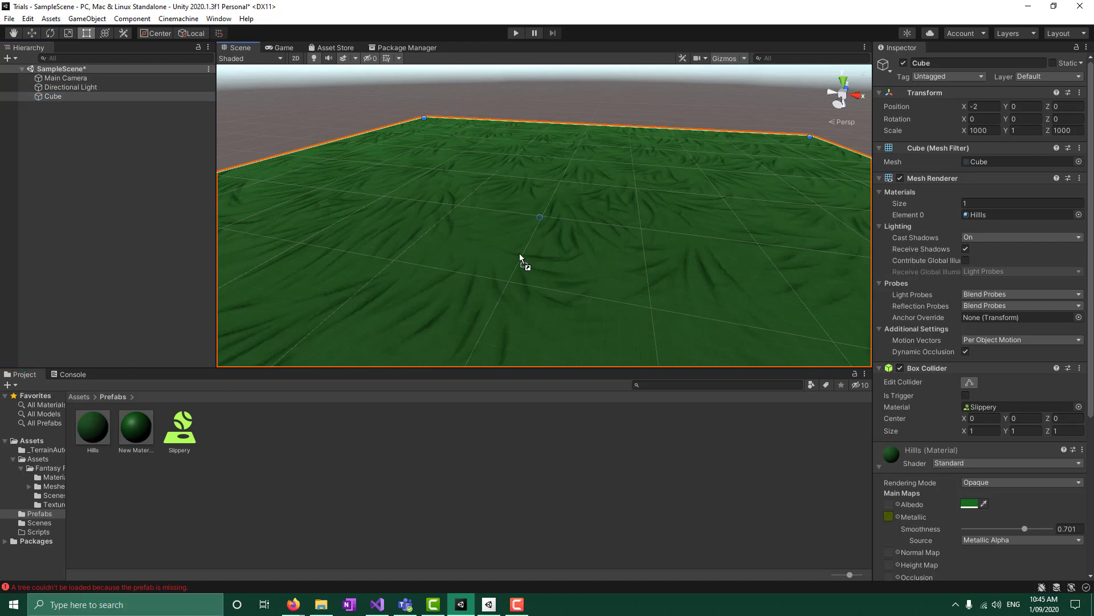
{"action": "left_click_drag", "start_coordinate": [134, 425], "coordinate": [494, 224]}
- Try the Hills material on the ground for comparison and undo it
{"action": "left_click_drag", "start_coordinate": [93, 427], "coordinate": [439, 326]}
{"action": "key", "text": "ctrl+z"}
{"action": "key", "text": "ctrl+y"}
{"action": "key", "text": "ctrl+z"}
- Rename New Material in the Prefabs folder as Green
{"action": "left_click", "coordinate": [142, 425]}
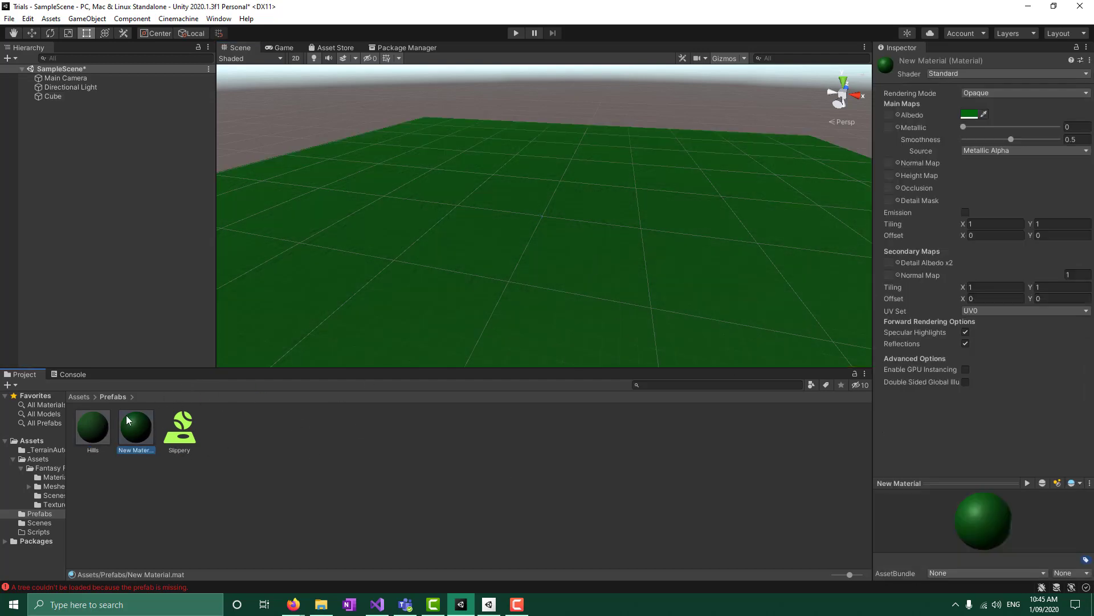
{"action": "right_click", "coordinate": [129, 417]}
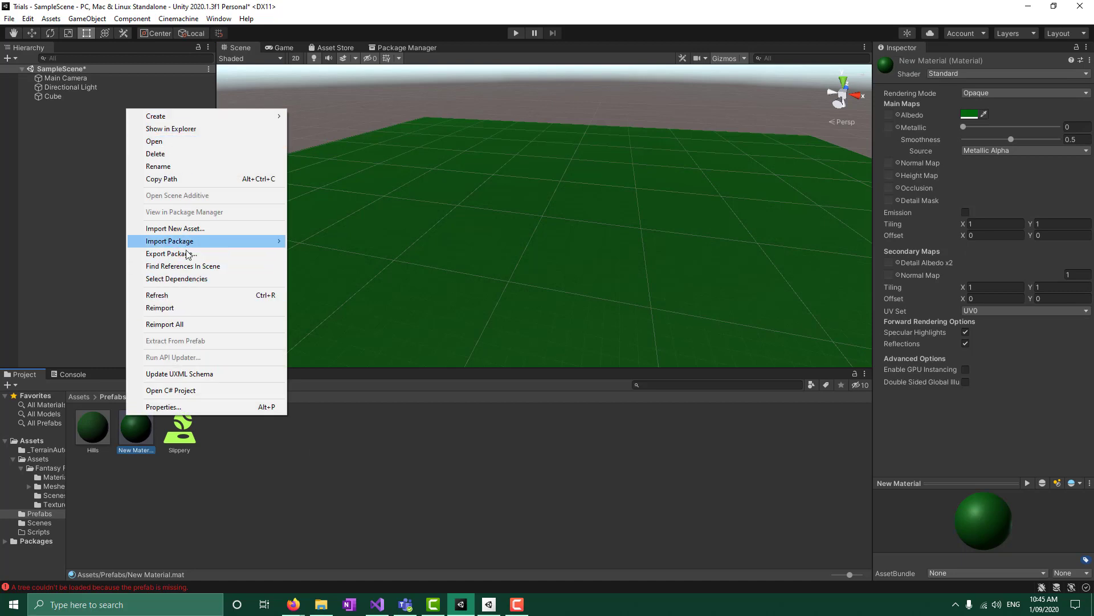
{"action": "left_click", "coordinate": [181, 166]}
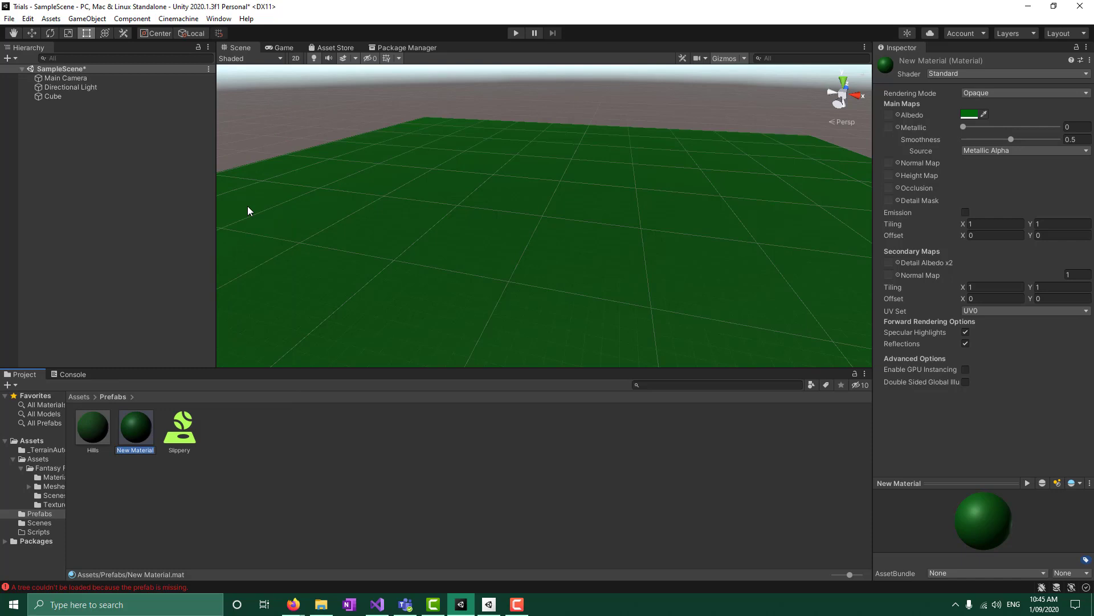
{"action": "type", "text": "Green"}
{"action": "key", "text": "Return"}
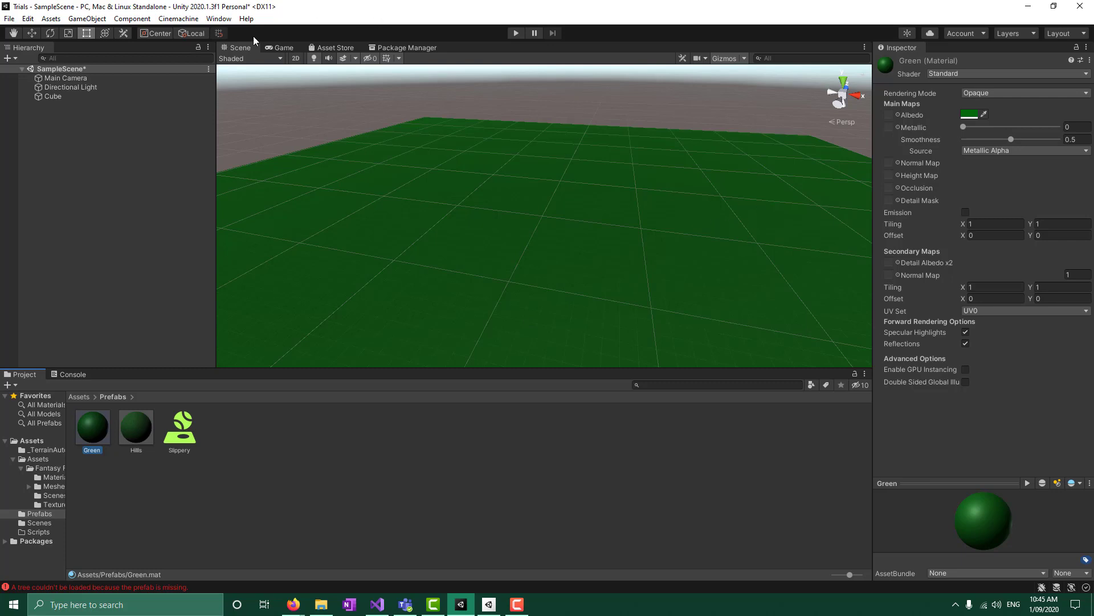
- Check the ground in the Game view, select the Cube and return to the Scene view
{"action": "left_click", "coordinate": [274, 51]}
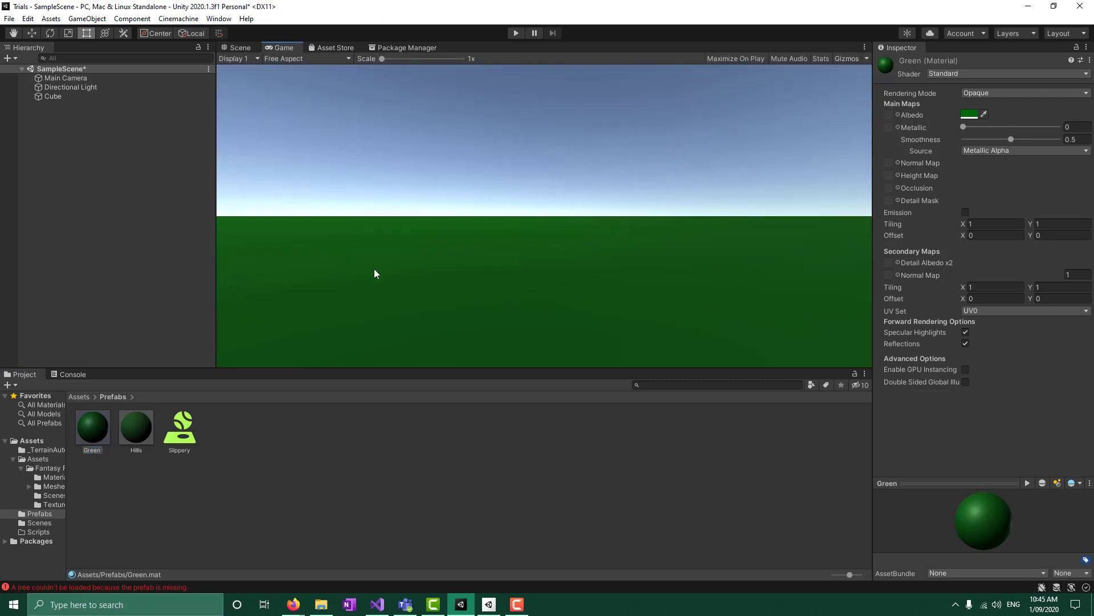
{"action": "left_click", "coordinate": [59, 97]}
{"action": "left_click", "coordinate": [236, 48]}
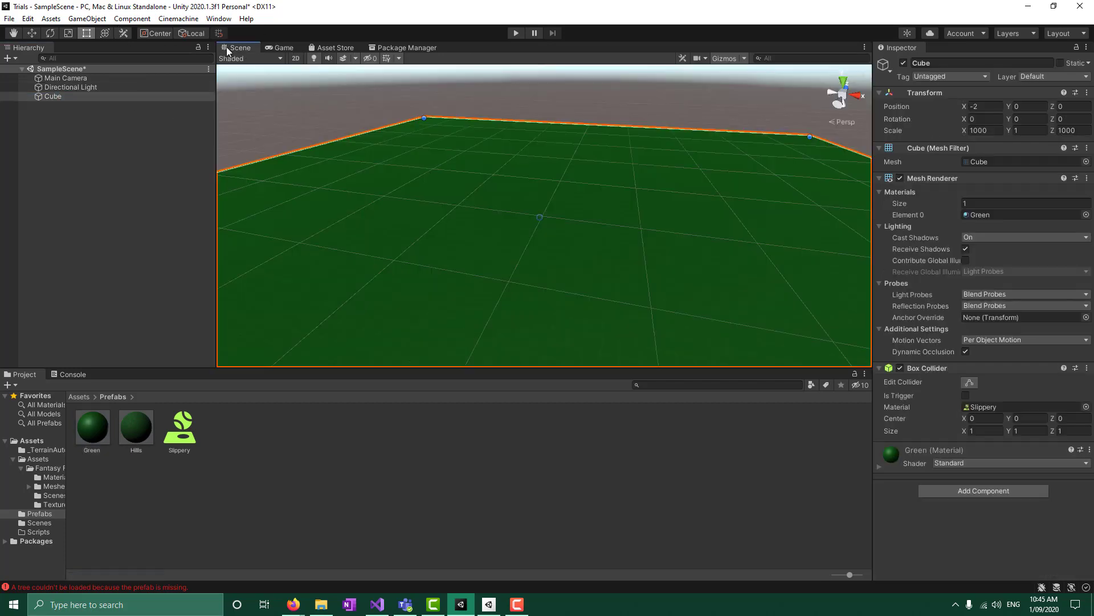
- Add a 3D Sphere as a child of the Main Camera
{"action": "left_click", "coordinate": [69, 80]}
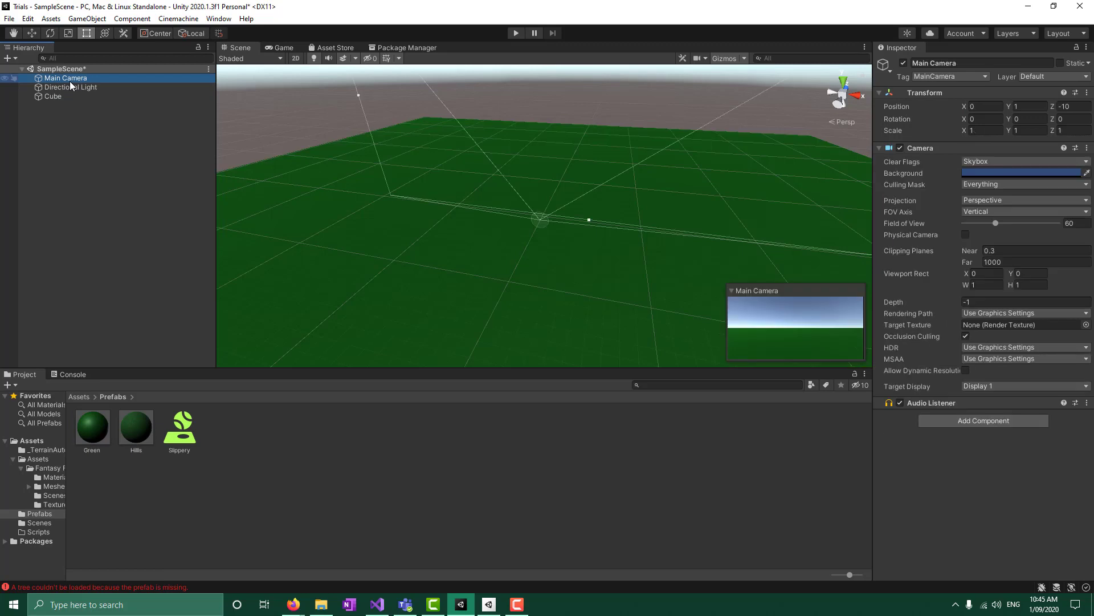
{"action": "right_click", "coordinate": [70, 81]}
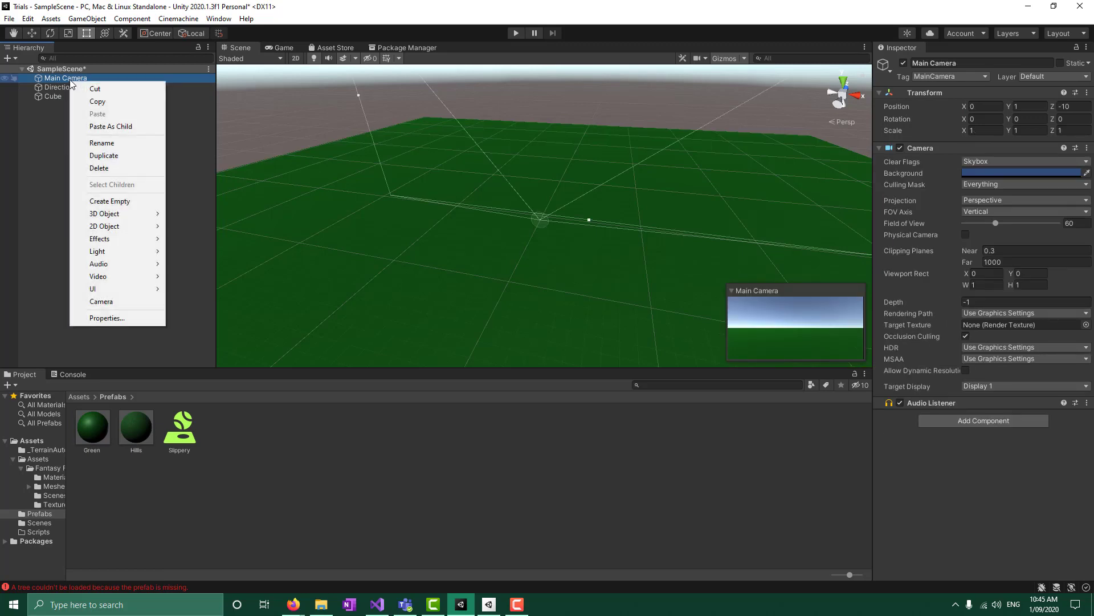
{"action": "mouse_move", "coordinate": [134, 217]}
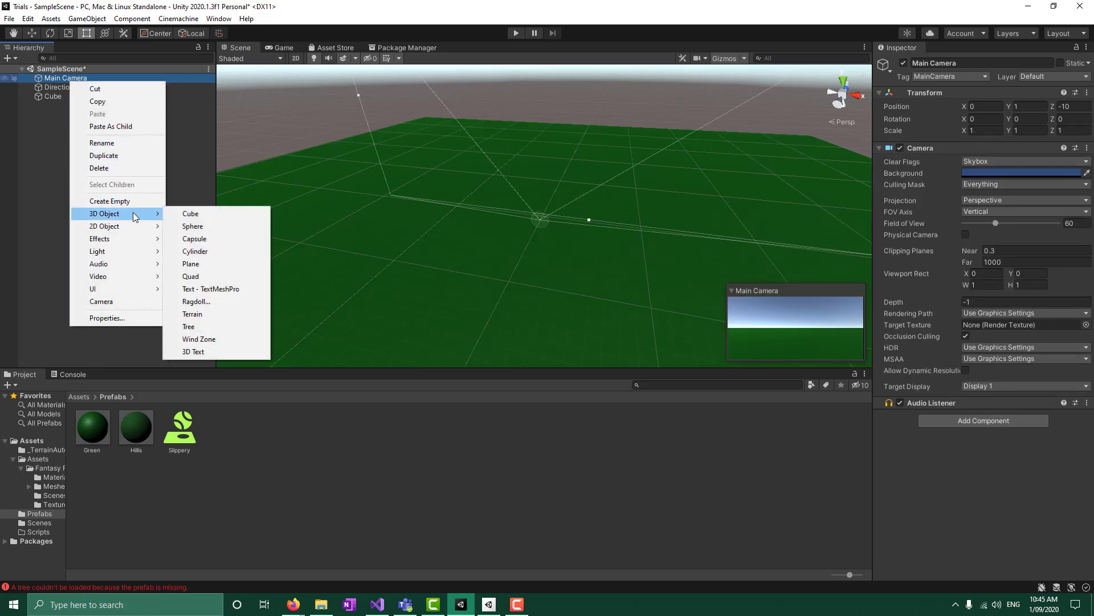
{"action": "left_click", "coordinate": [194, 227]}
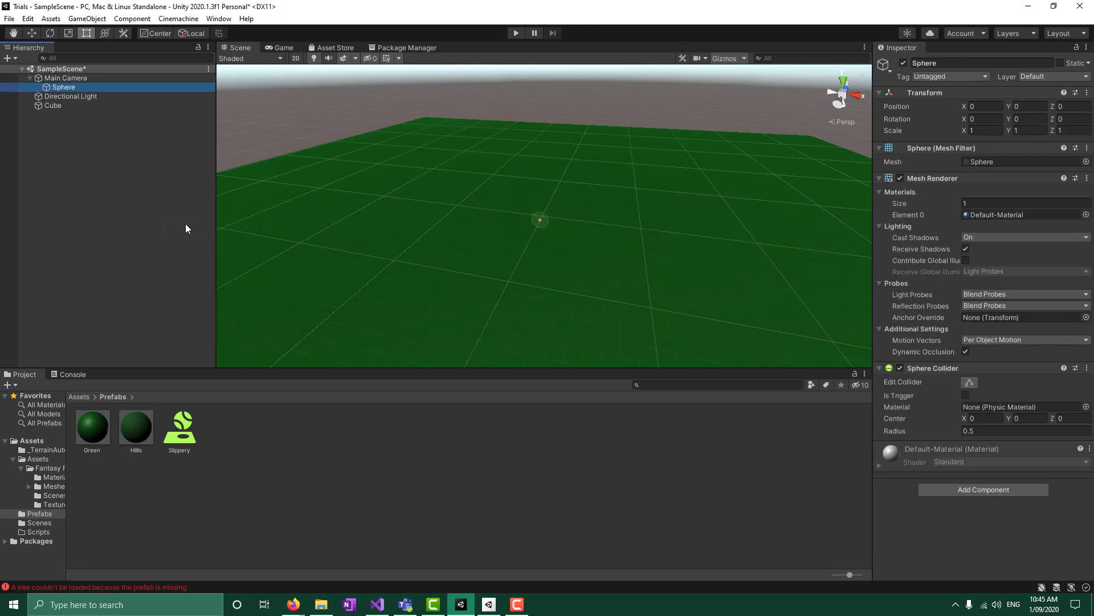
{"action": "mouse_move", "coordinate": [70, 87]}
{"action": "left_mouse_down"}
{"action": "mouse_move", "coordinate": [61, 134]}
{"action": "mouse_move", "coordinate": [45, 74]}
{"action": "mouse_move", "coordinate": [53, 86]}
{"action": "left_mouse_up"}
- Examine the Sphere in the Game and Scene views and compare its Transform with the Main Camera's
{"action": "left_click", "coordinate": [276, 51]}
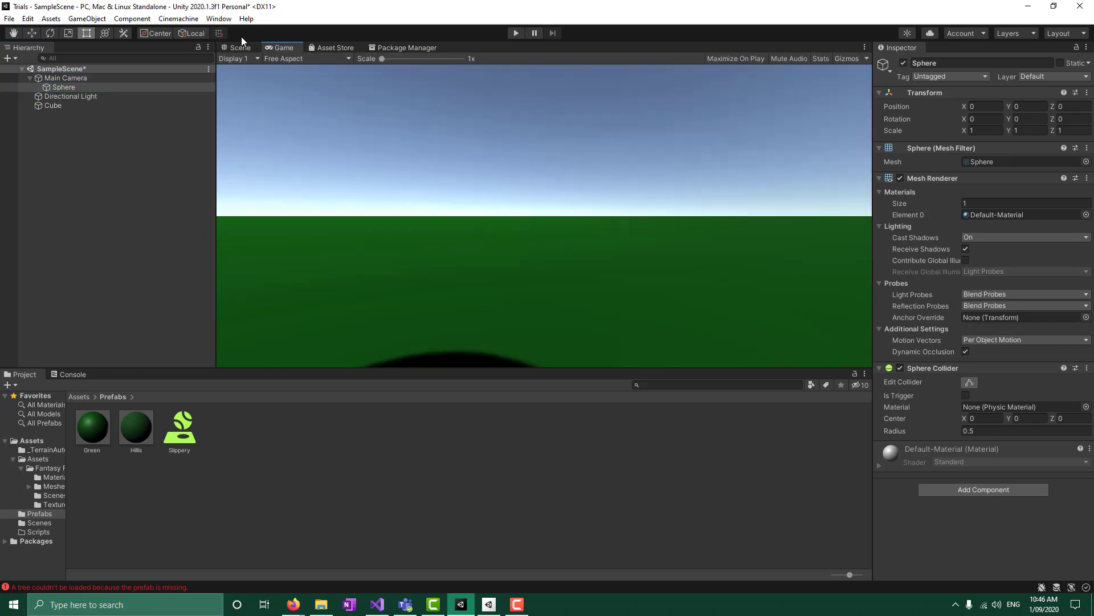
{"action": "left_click", "coordinate": [53, 78]}
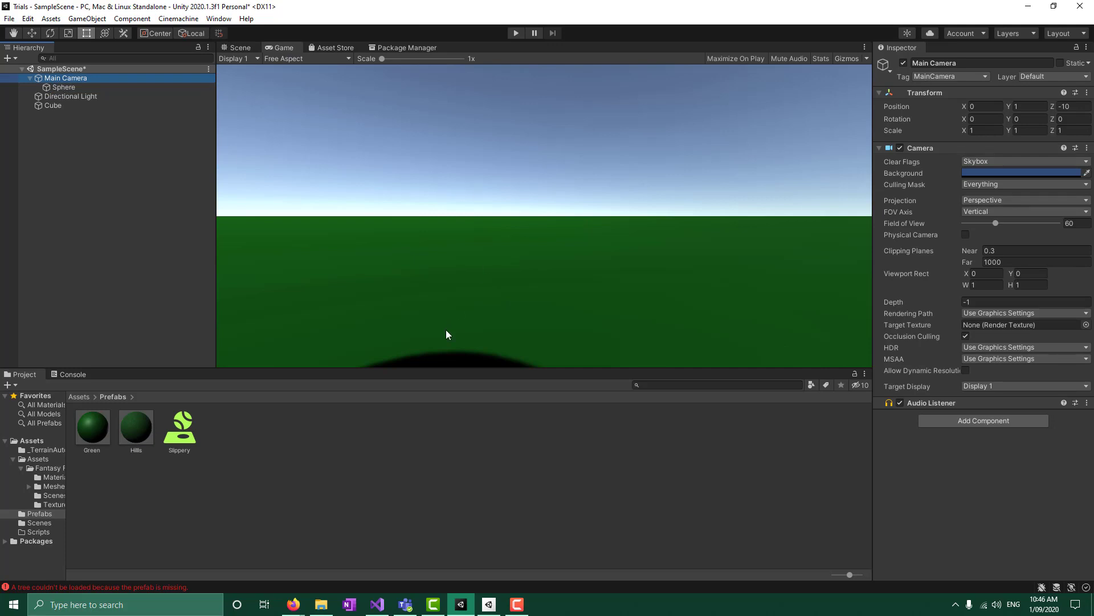
{"action": "left_click", "coordinate": [149, 86]}
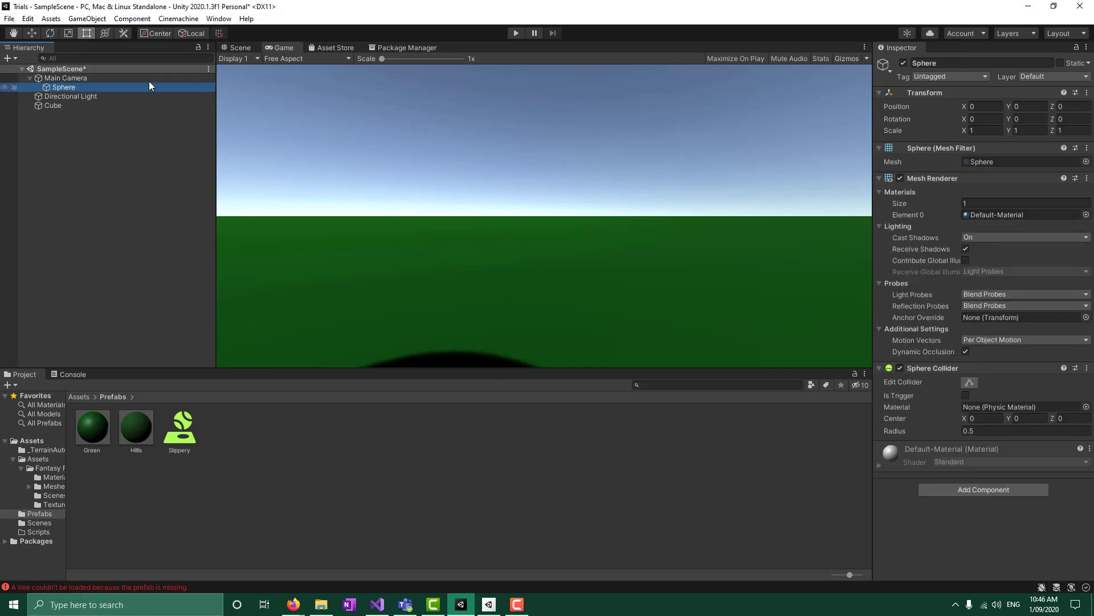
{"action": "left_click", "coordinate": [240, 48]}
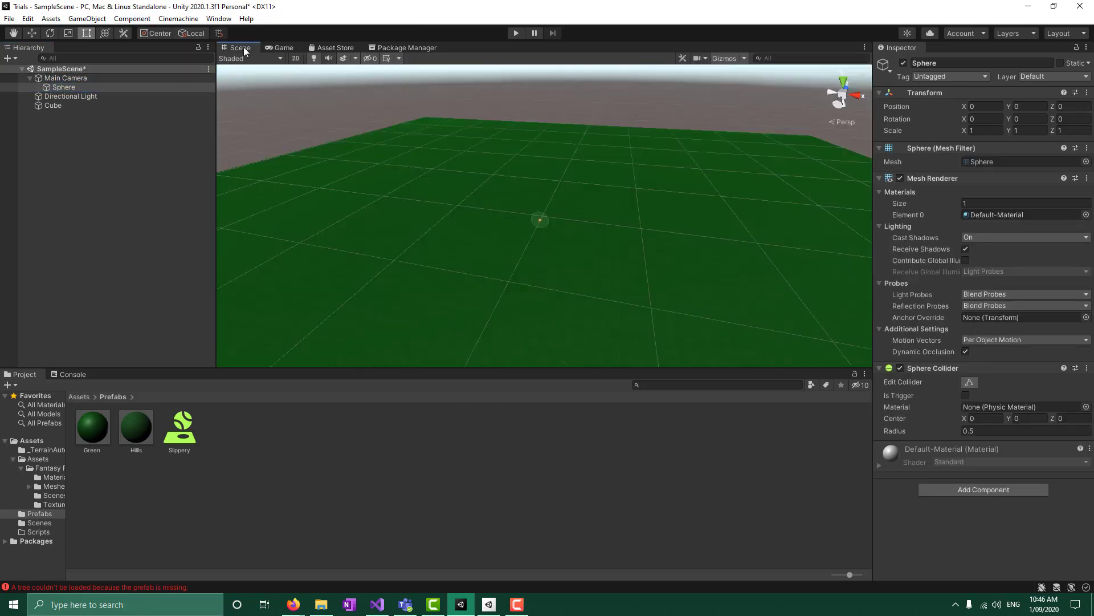
{"action": "double_click", "coordinate": [70, 86]}
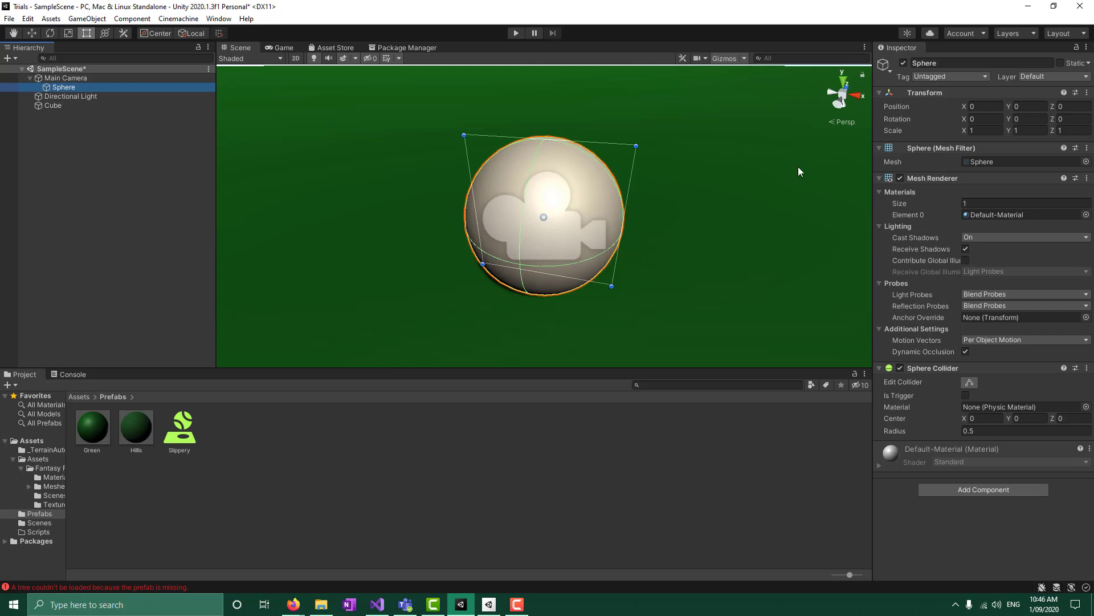
{"action": "left_click_drag", "start_coordinate": [60, 87], "coordinate": [66, 81]}
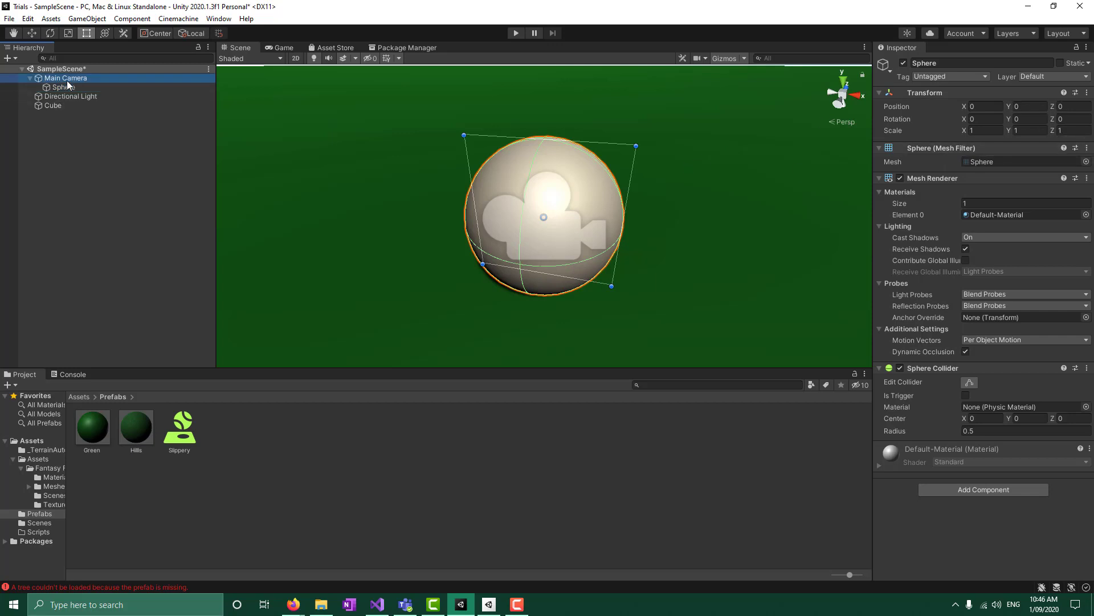
{"action": "left_click", "coordinate": [67, 81]}
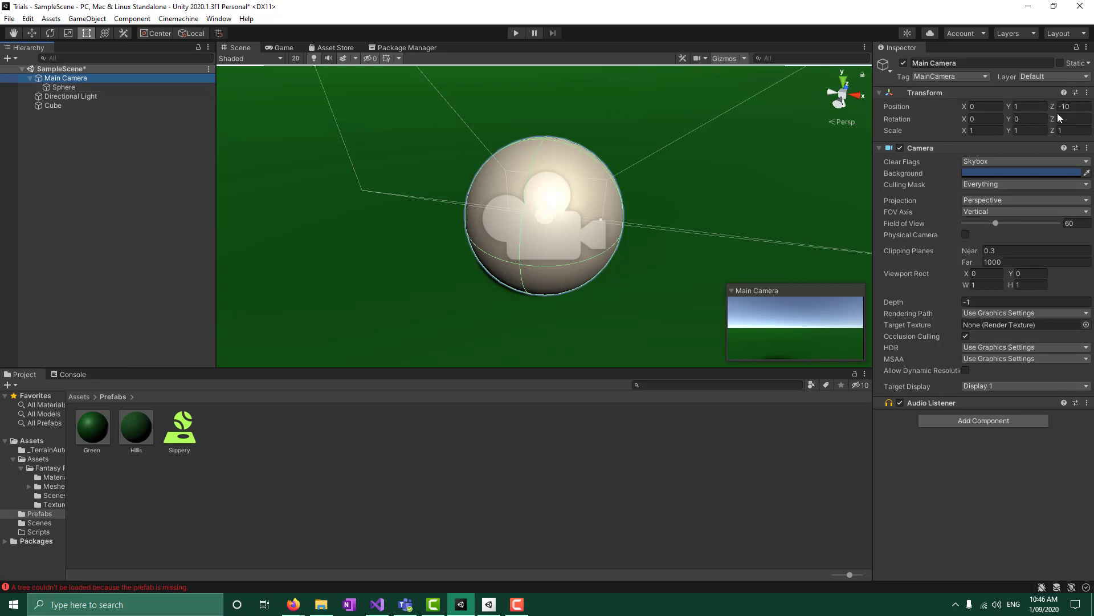
{"action": "left_click", "coordinate": [58, 86]}
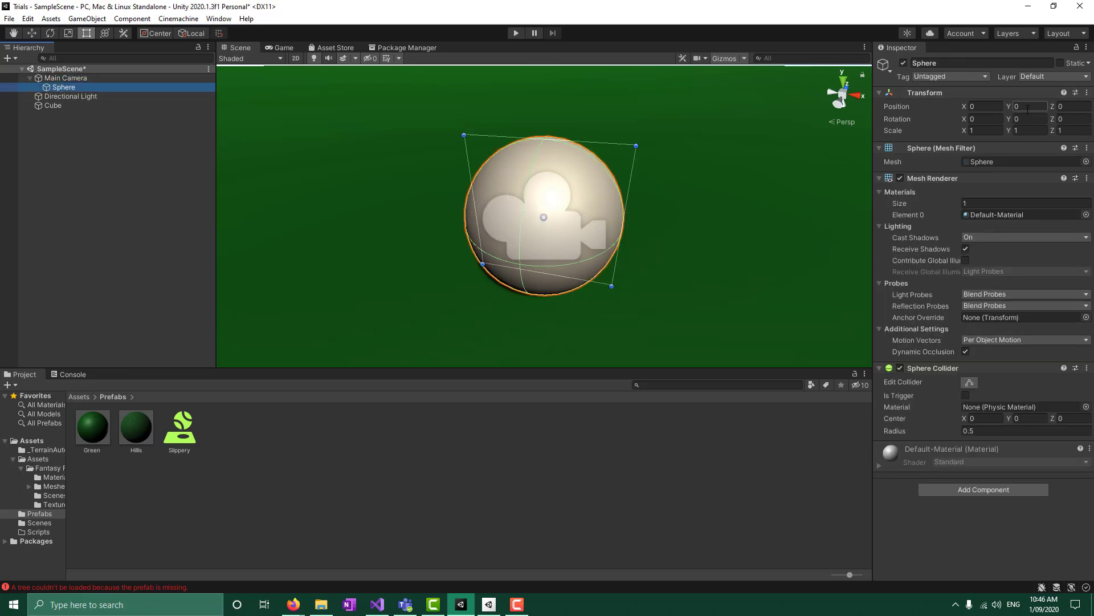
- Set the Sphere's Z position to 5 and check its placement in the Game view before returning to the Scene view
{"action": "scroll", "coordinate": [700, 191], "scroll_direction": "up", "scroll_amount": 3}
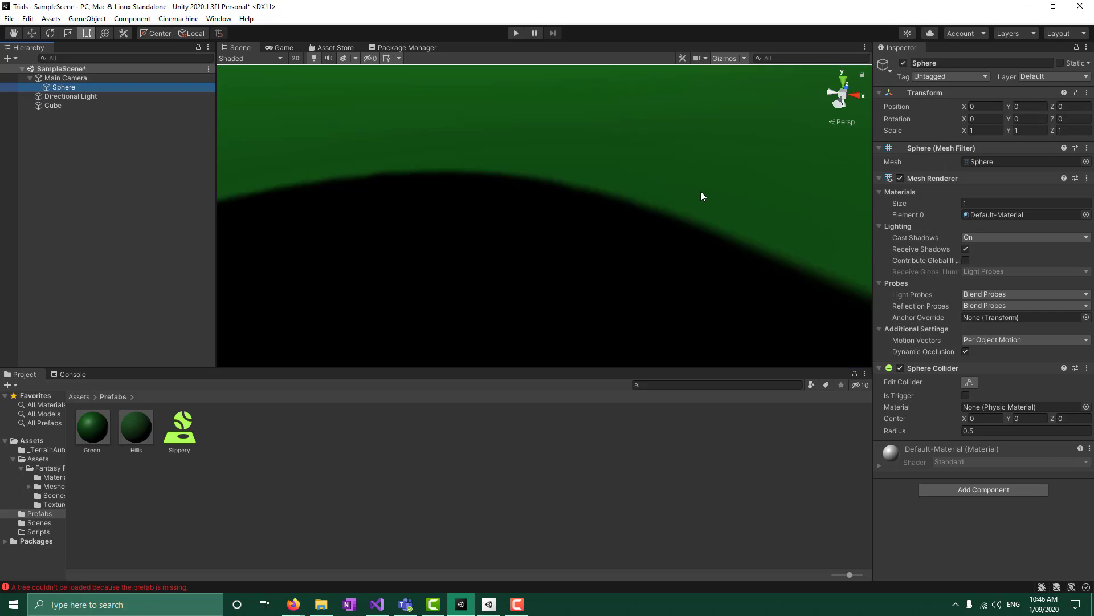
{"action": "scroll", "coordinate": [704, 190], "scroll_direction": "down", "scroll_amount": 5}
{"action": "scroll", "coordinate": [709, 194], "scroll_direction": "down", "scroll_amount": 4}
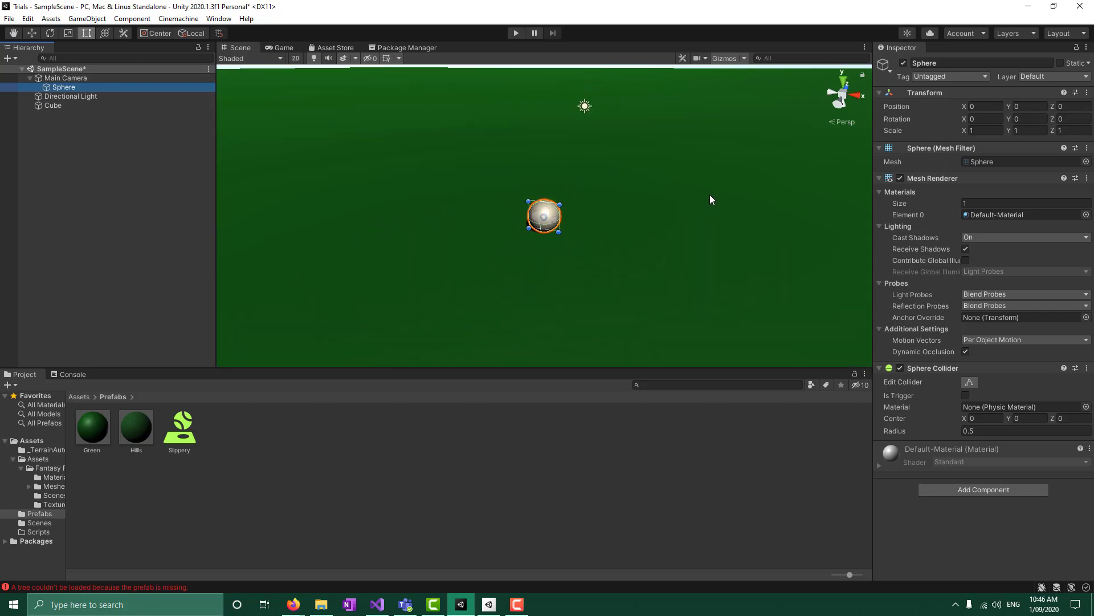
{"action": "scroll", "coordinate": [695, 209], "scroll_direction": "up", "scroll_amount": 1}
{"action": "scroll", "coordinate": [700, 211], "scroll_direction": "up", "scroll_amount": 1}
{"action": "left_click", "coordinate": [1083, 107]}
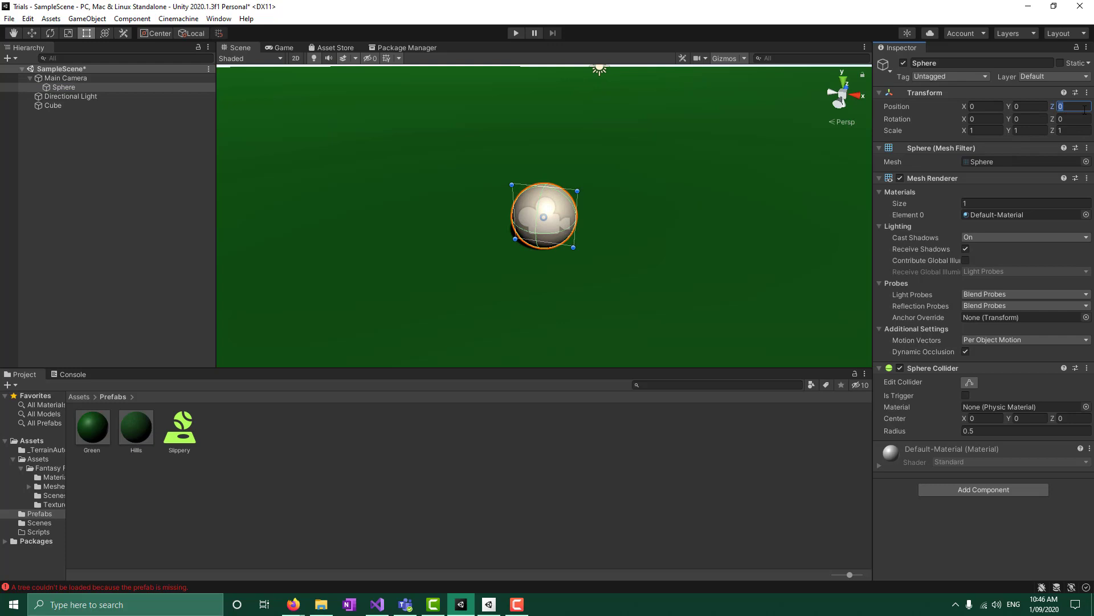
{"action": "type", "text": "5"}
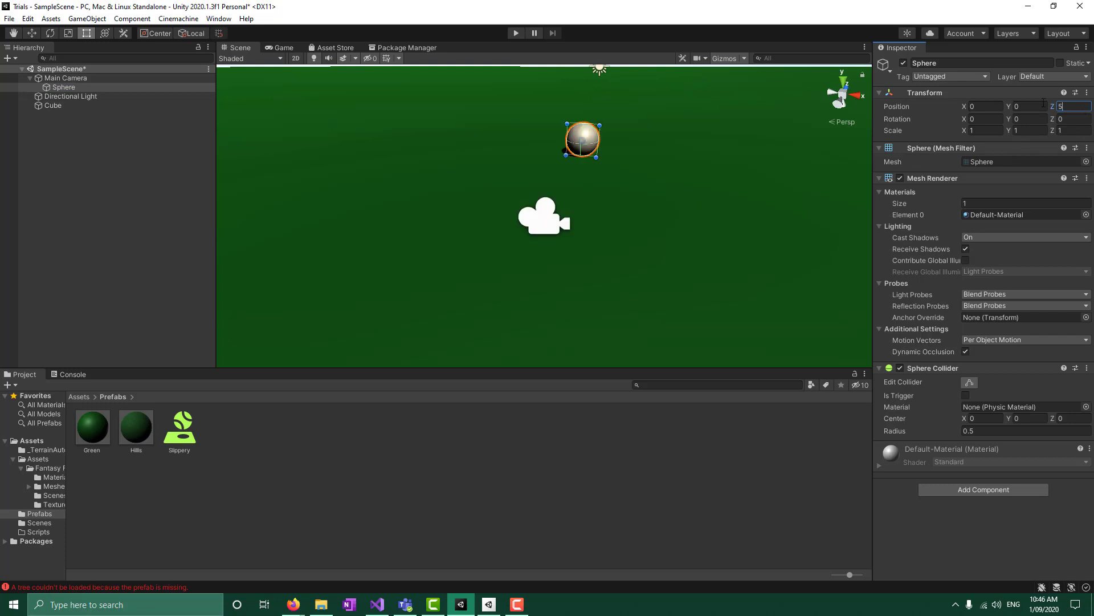
{"action": "left_click", "coordinate": [285, 48]}
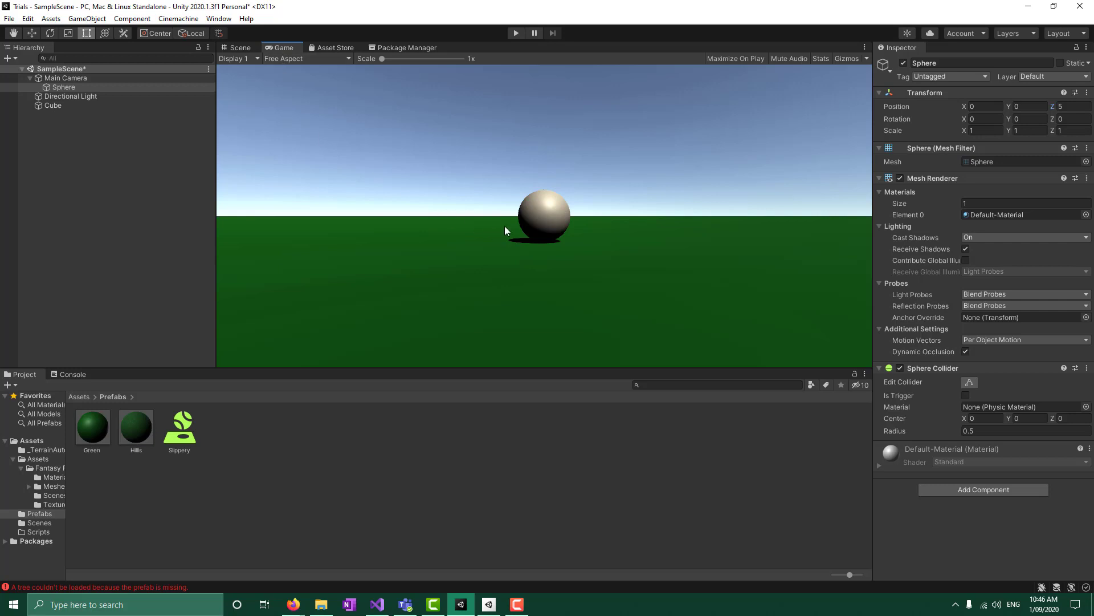
{"action": "left_click", "coordinate": [240, 48]}
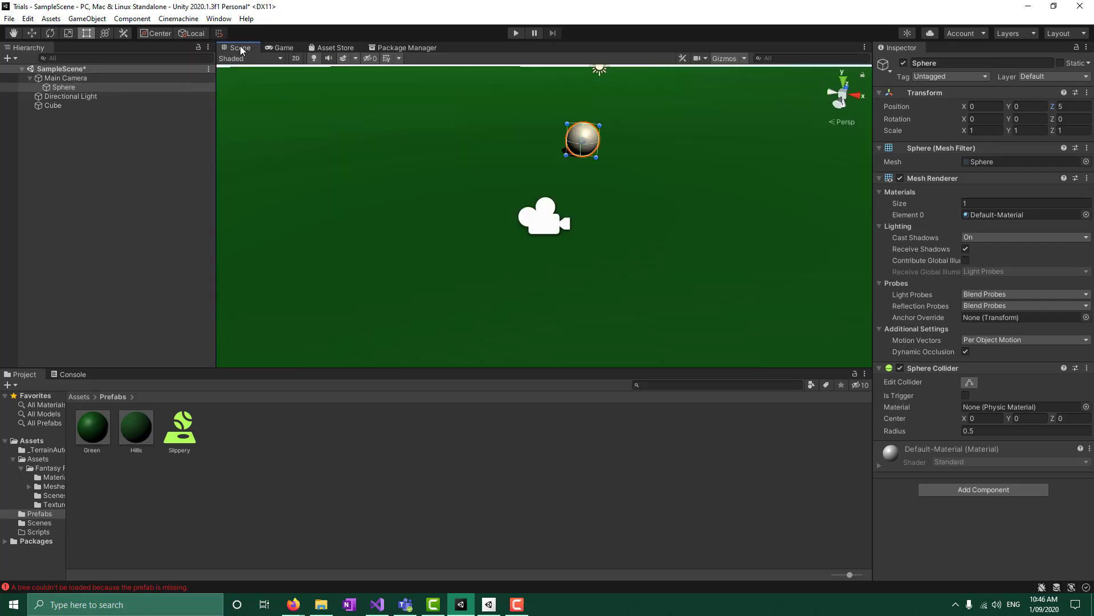
- Examine the Sphere's placement in the Scene view, ending with it selected and framed in an isometric top view
{"action": "left_click", "coordinate": [662, 256]}
{"action": "scroll", "coordinate": [671, 263], "scroll_direction": "up", "scroll_amount": 5}
{"action": "scroll", "coordinate": [672, 265], "scroll_direction": "down", "scroll_amount": 9}
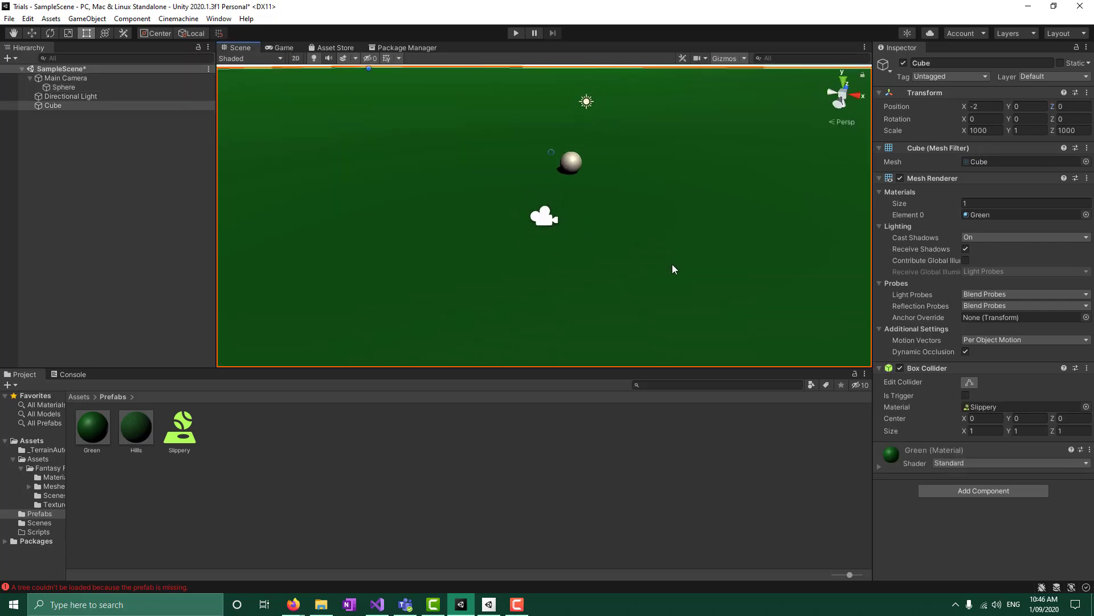
{"action": "scroll", "coordinate": [670, 265], "scroll_direction": "up", "scroll_amount": 2}
{"action": "scroll", "coordinate": [669, 265], "scroll_direction": "up", "scroll_amount": 1}
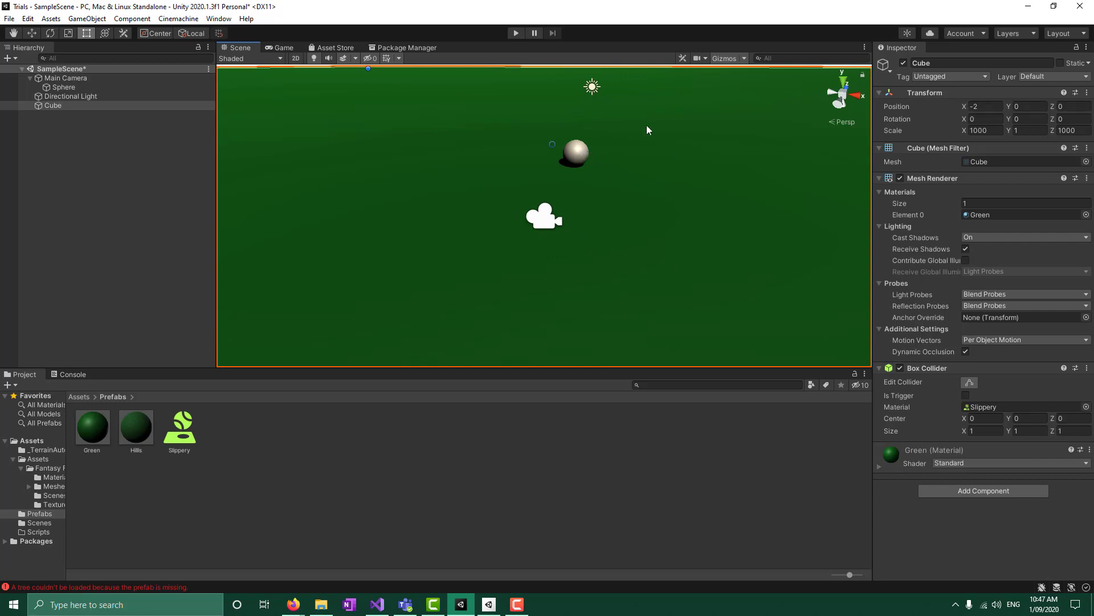
{"action": "left_click", "coordinate": [89, 87]}
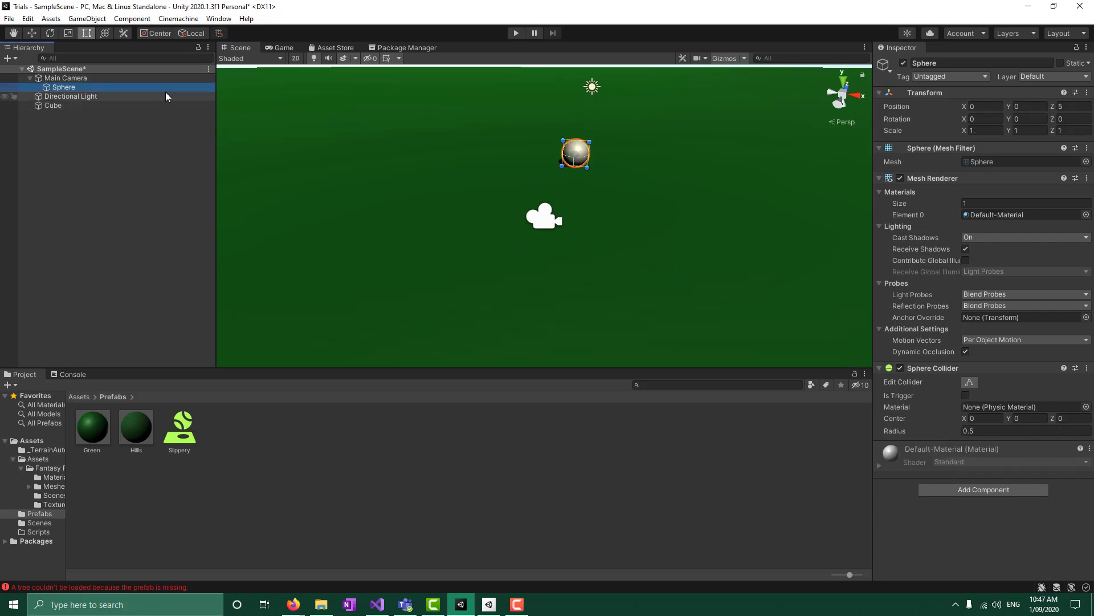
{"action": "left_click", "coordinate": [842, 79]}
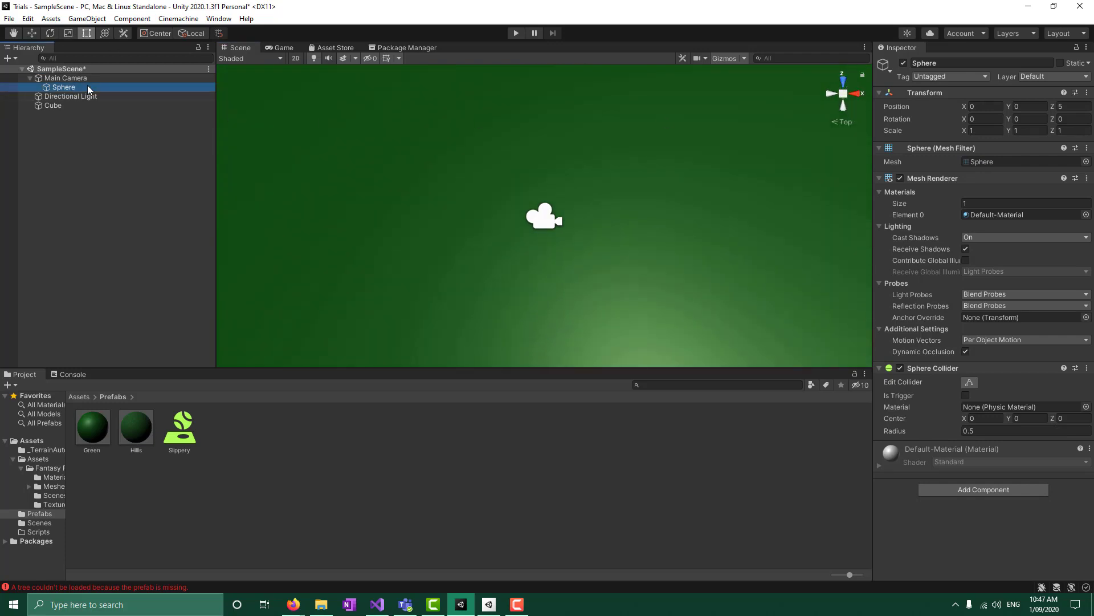
{"action": "left_click", "coordinate": [845, 93]}
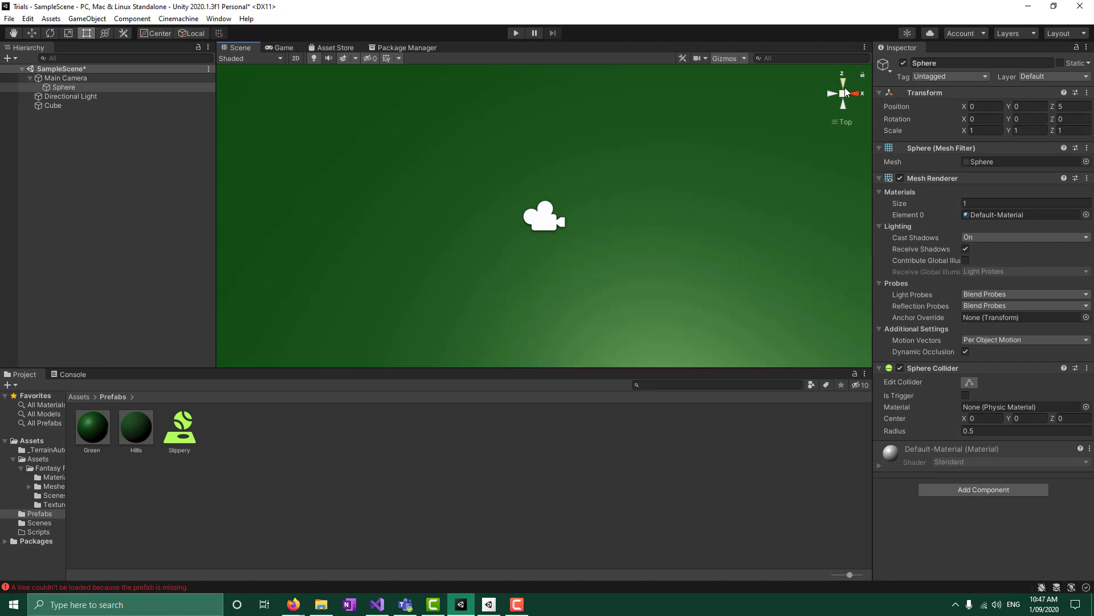
{"action": "double_click", "coordinate": [70, 87]}
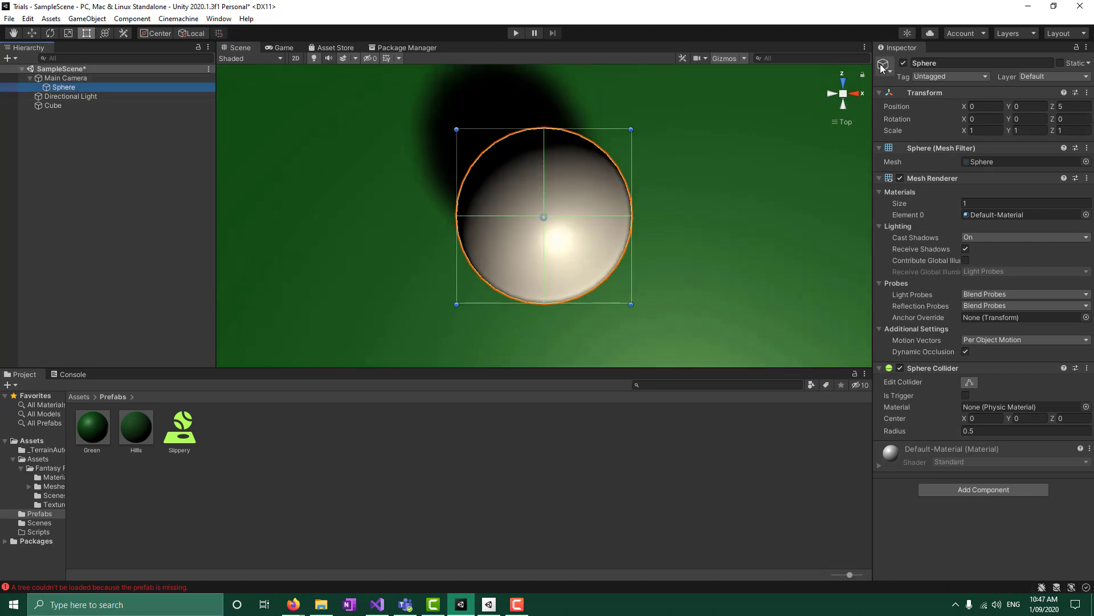
- Select the Main Camera and examine its view cone relative to the Sphere from the side and from the top
{"action": "left_click", "coordinate": [92, 79]}
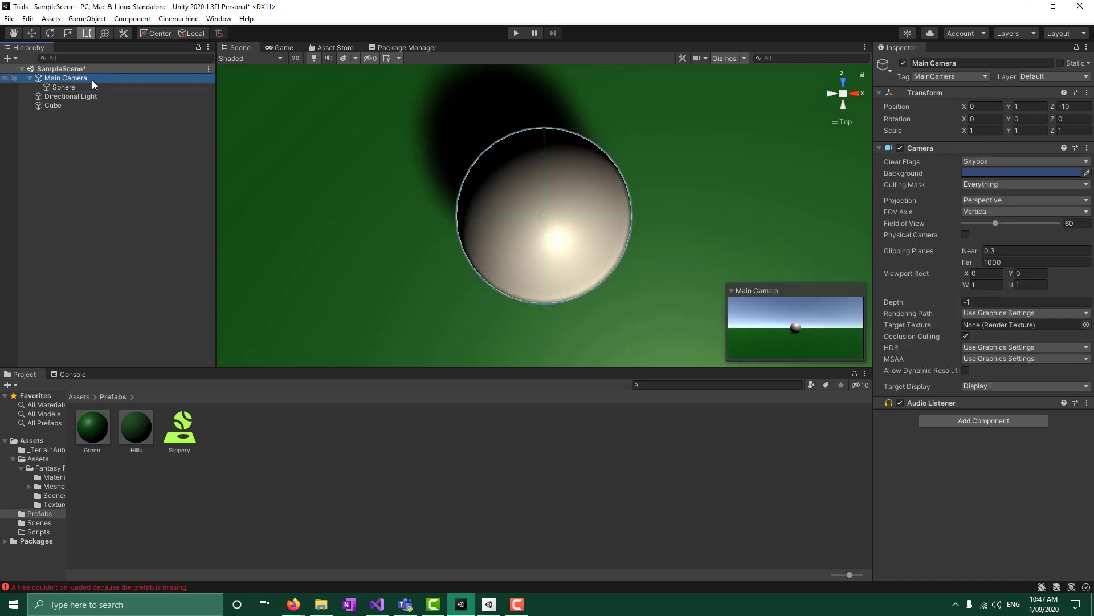
{"action": "left_click", "coordinate": [843, 104]}
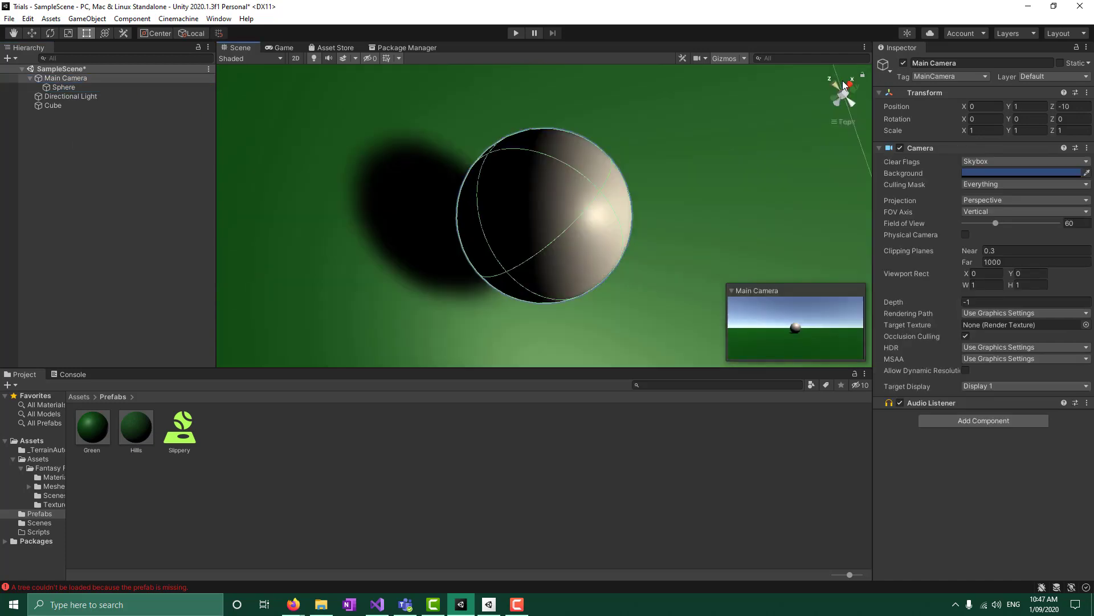
{"action": "left_click", "coordinate": [858, 95]}
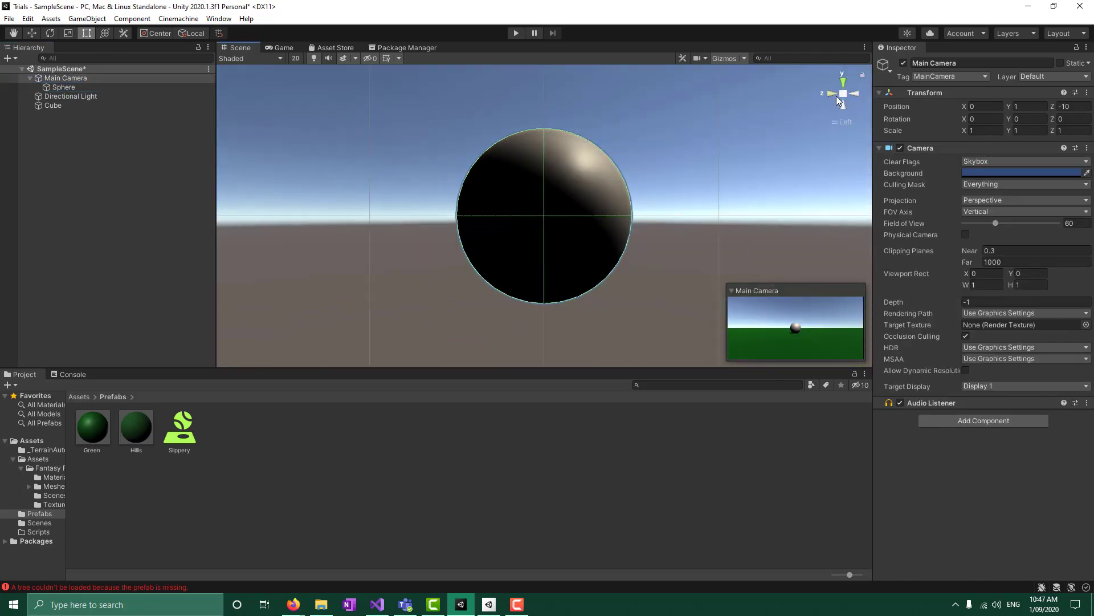
{"action": "left_click", "coordinate": [832, 94]}
{"action": "left_click", "coordinate": [844, 83]}
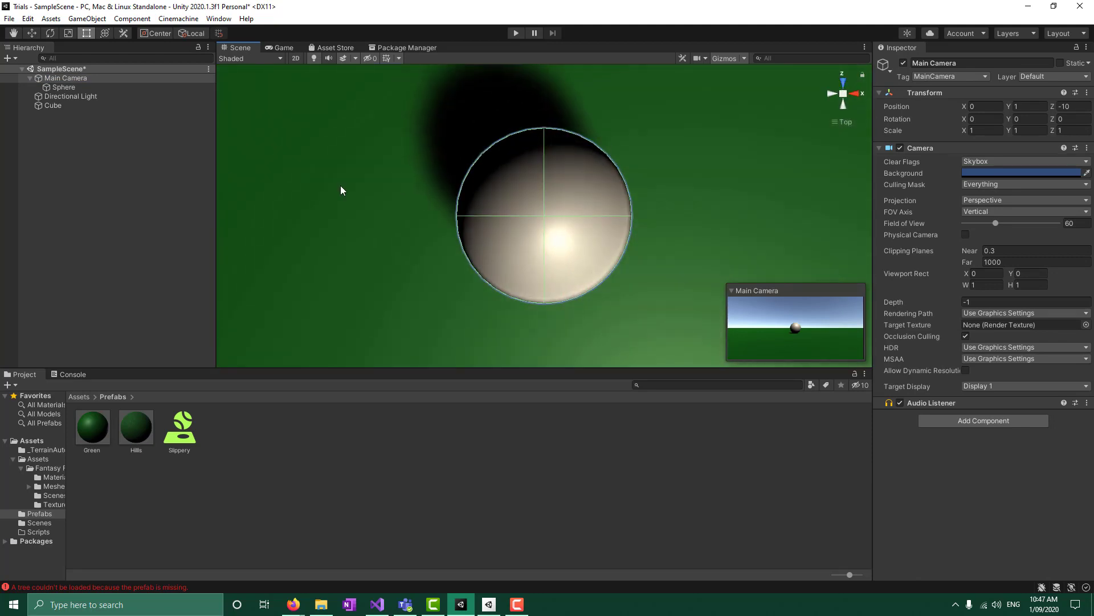
{"action": "scroll", "coordinate": [613, 265], "scroll_direction": "down", "scroll_amount": 10}
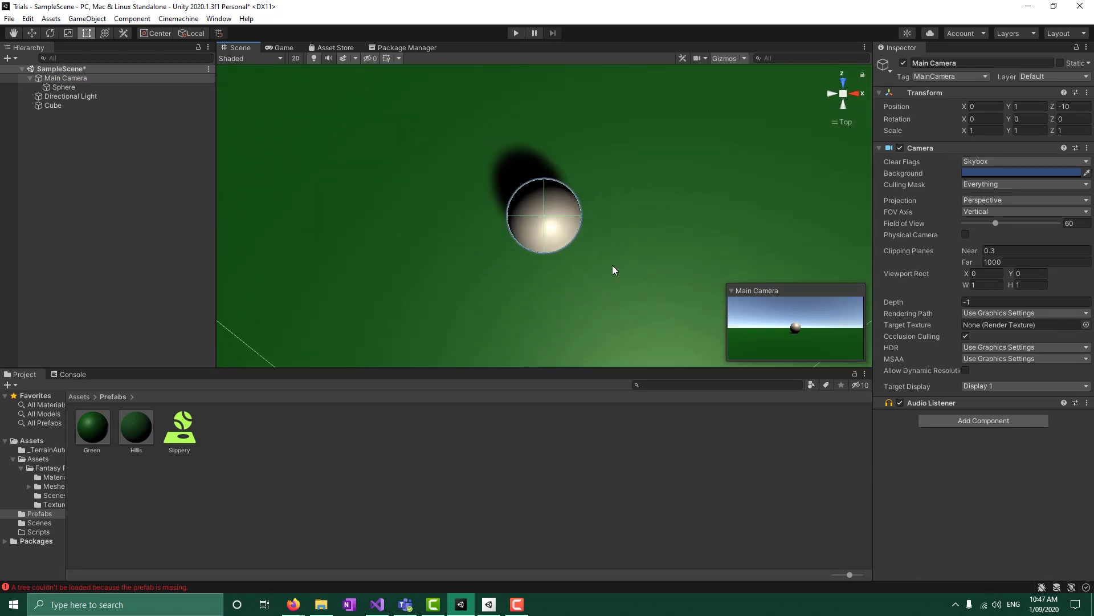
{"action": "scroll", "coordinate": [609, 265], "scroll_direction": "down", "scroll_amount": 3}
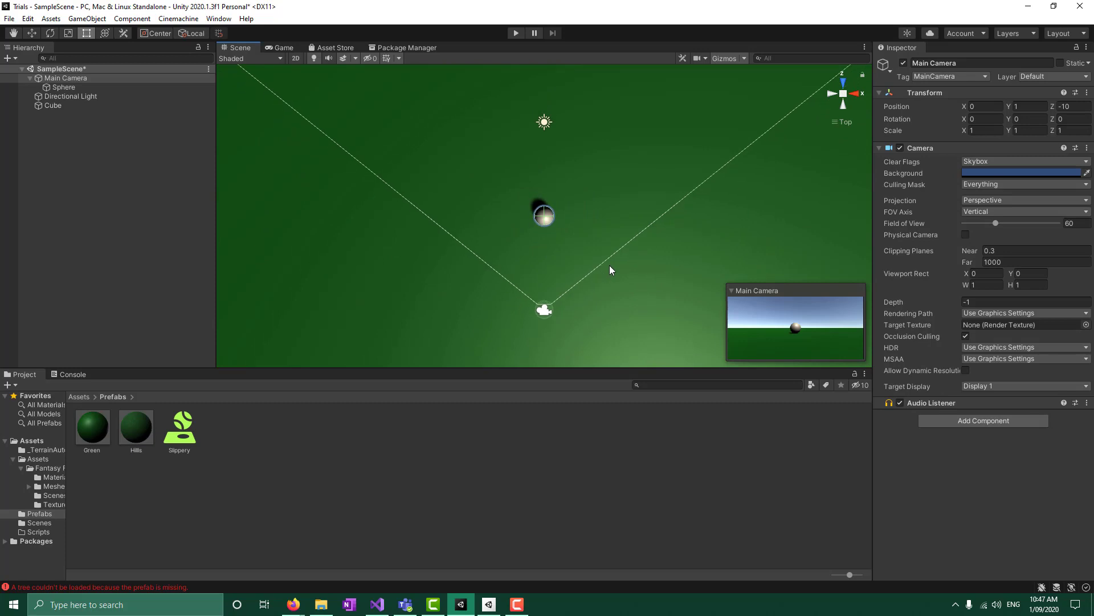
{"action": "scroll", "coordinate": [598, 263], "scroll_direction": "up", "scroll_amount": 2}
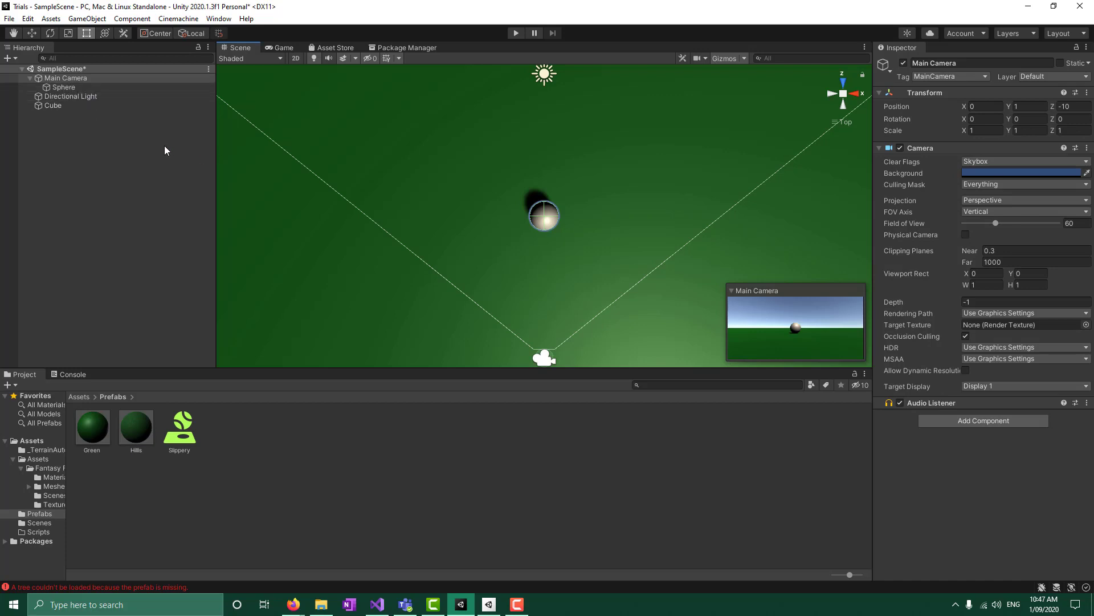
- Select the Sphere and inspect its appearance in the Game view
{"action": "left_click", "coordinate": [126, 286]}
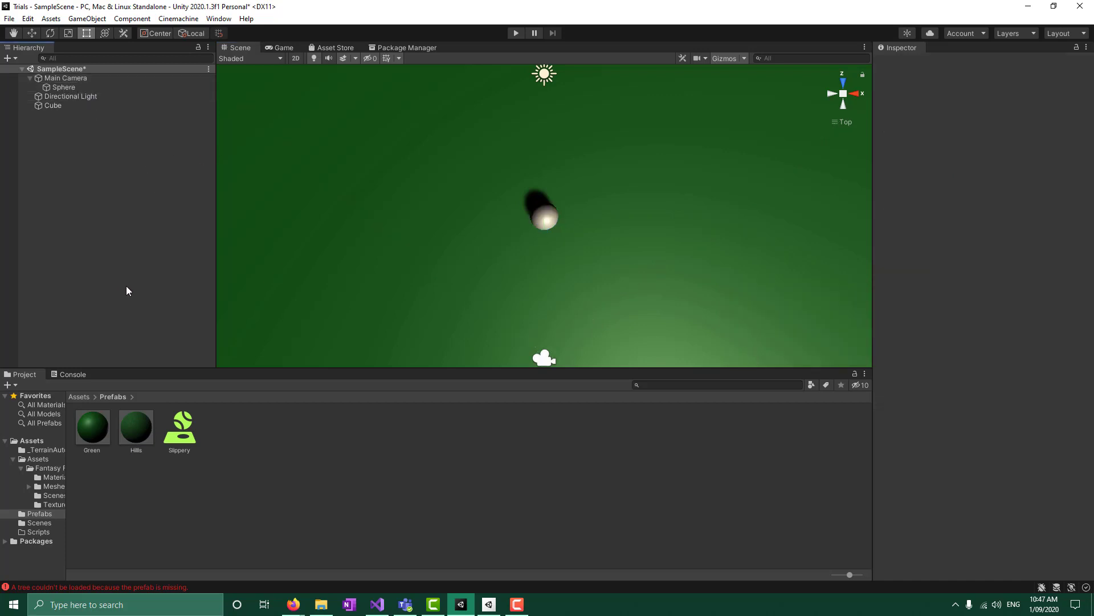
{"action": "left_click", "coordinate": [56, 88]}
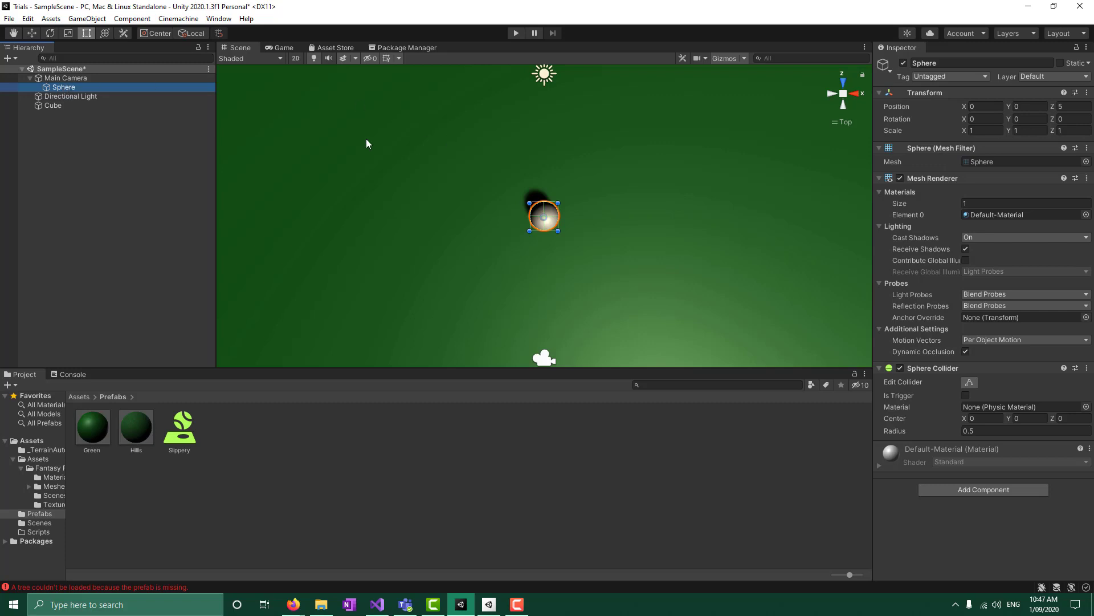
{"action": "left_click", "coordinate": [283, 48]}
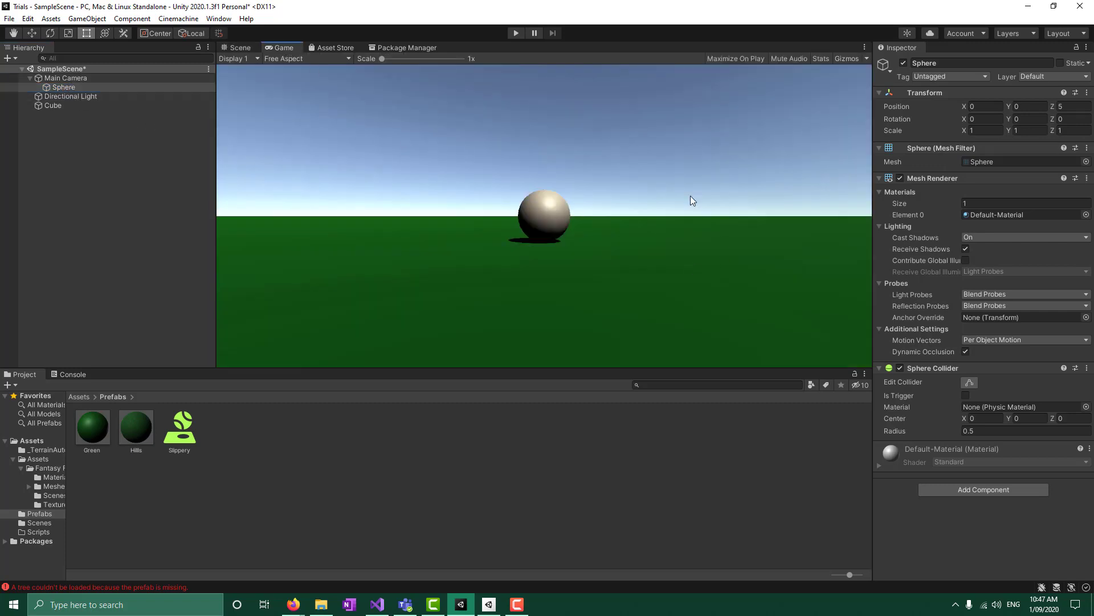
{"action": "left_click", "coordinate": [94, 88]}
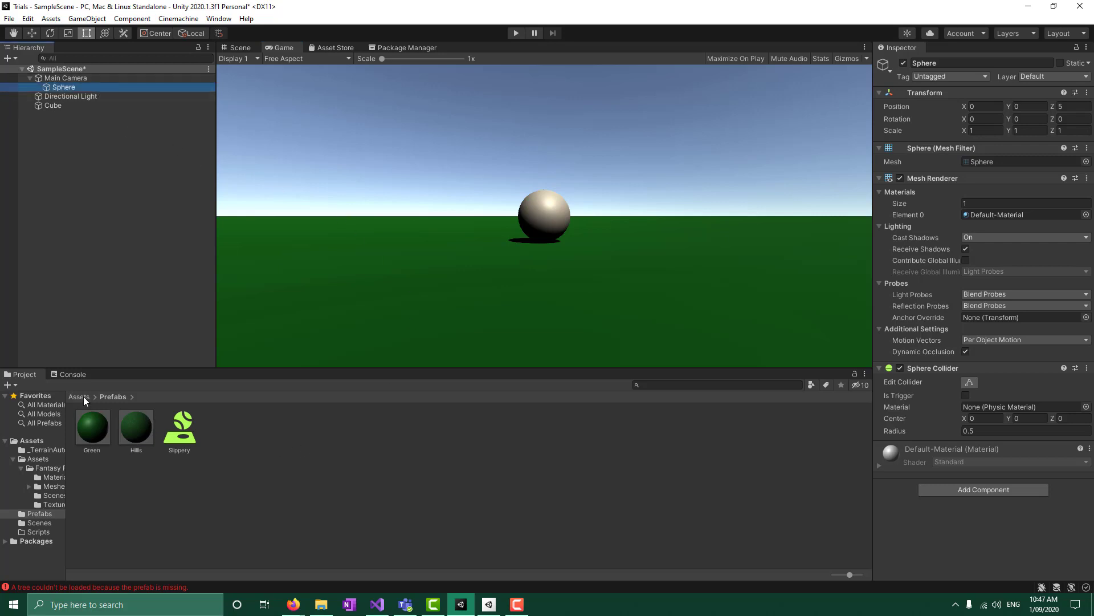
- Create a new material in the Prefabs folder and set its albedo to a pinkish purple
{"action": "right_click", "coordinate": [328, 430]}
{"action": "mouse_move", "coordinate": [386, 130]}
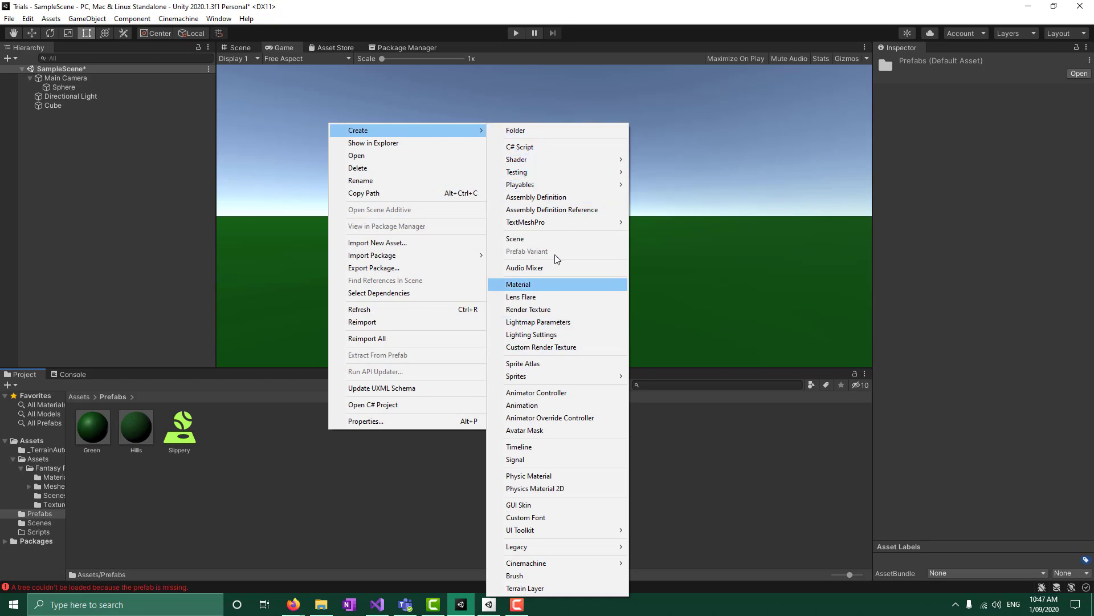
{"action": "left_click", "coordinate": [545, 285]}
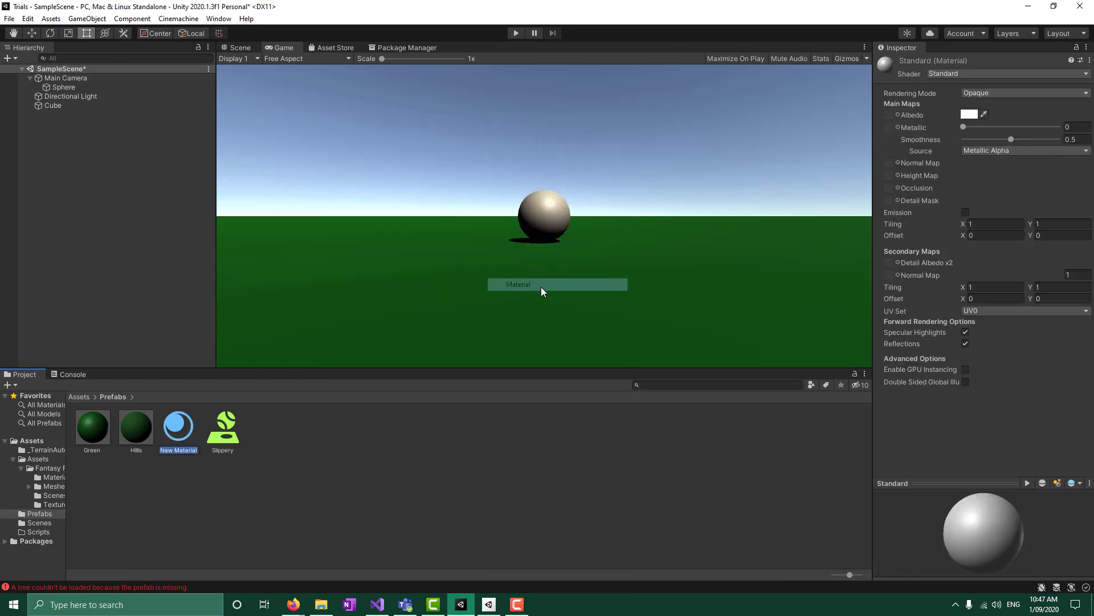
{"action": "left_click", "coordinate": [970, 115]}
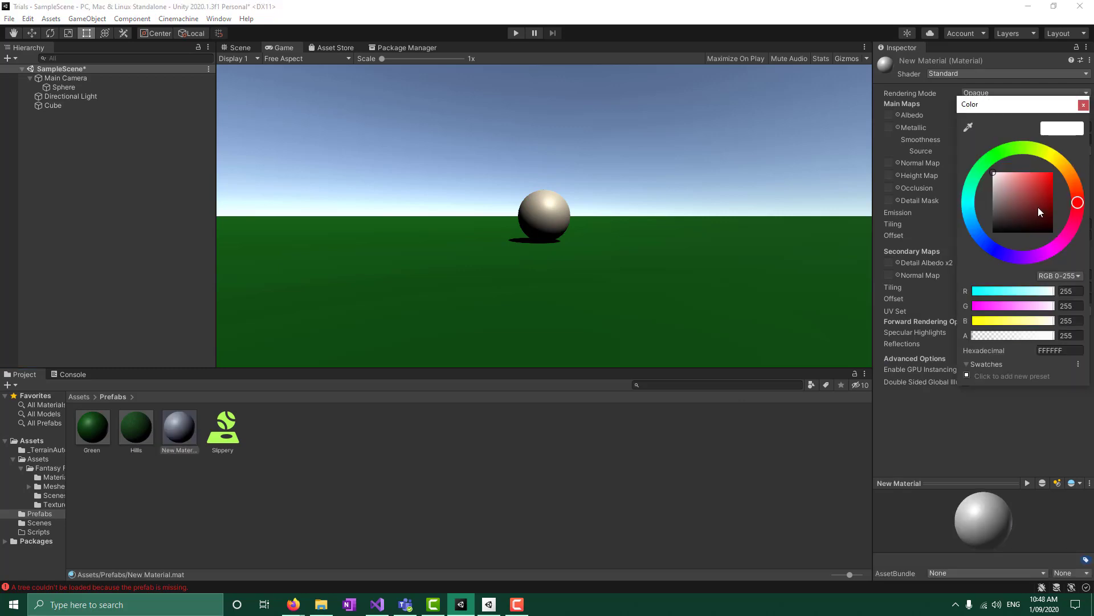
{"action": "mouse_move", "coordinate": [1038, 207]}
{"action": "left_mouse_down"}
{"action": "mouse_move", "coordinate": [1052, 211]}
{"action": "mouse_move", "coordinate": [1037, 193]}
{"action": "mouse_move", "coordinate": [1066, 255]}
{"action": "left_mouse_up"}
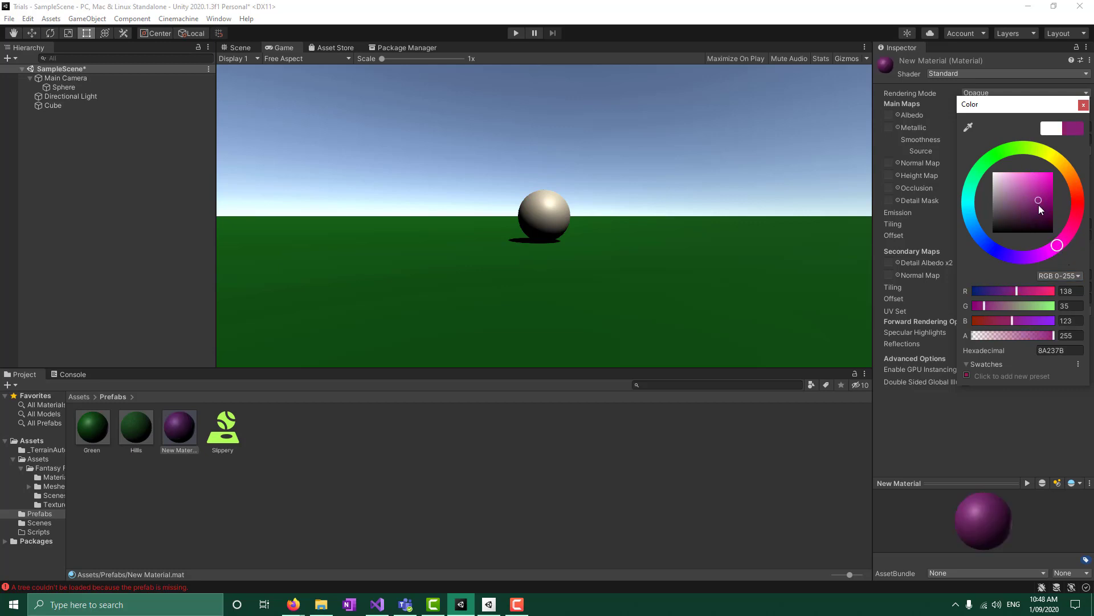
{"action": "left_click_drag", "start_coordinate": [1039, 204], "coordinate": [1025, 180]}
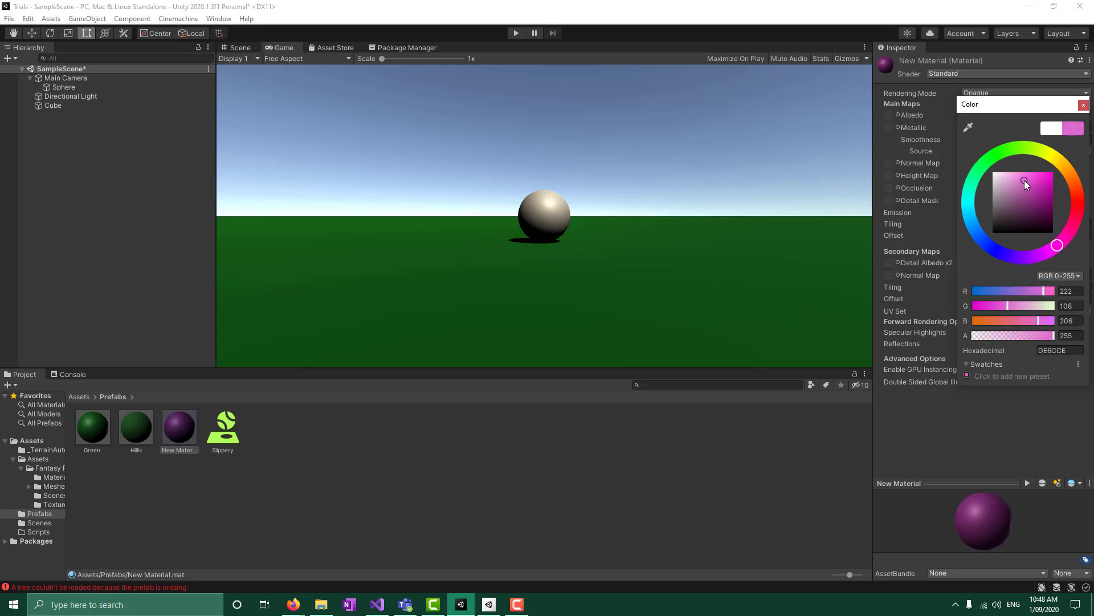
{"action": "left_click", "coordinate": [558, 490]}
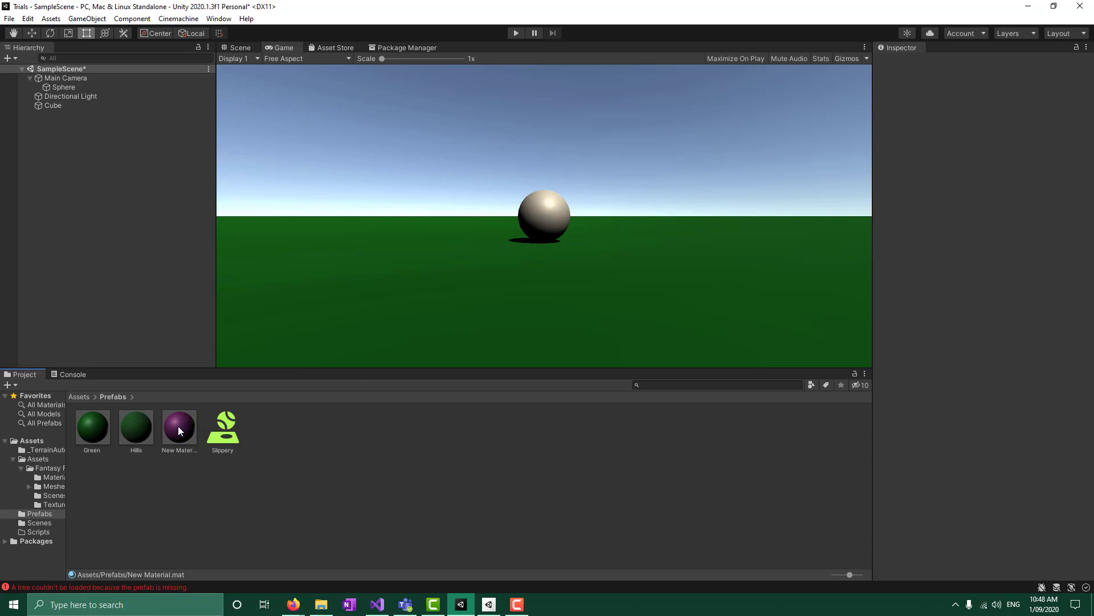
- Apply the new purple material to the Sphere in the Scene view and check it in the Game view before returning
{"action": "left_click_drag", "start_coordinate": [178, 427], "coordinate": [537, 285]}
{"action": "left_click", "coordinate": [240, 48]}
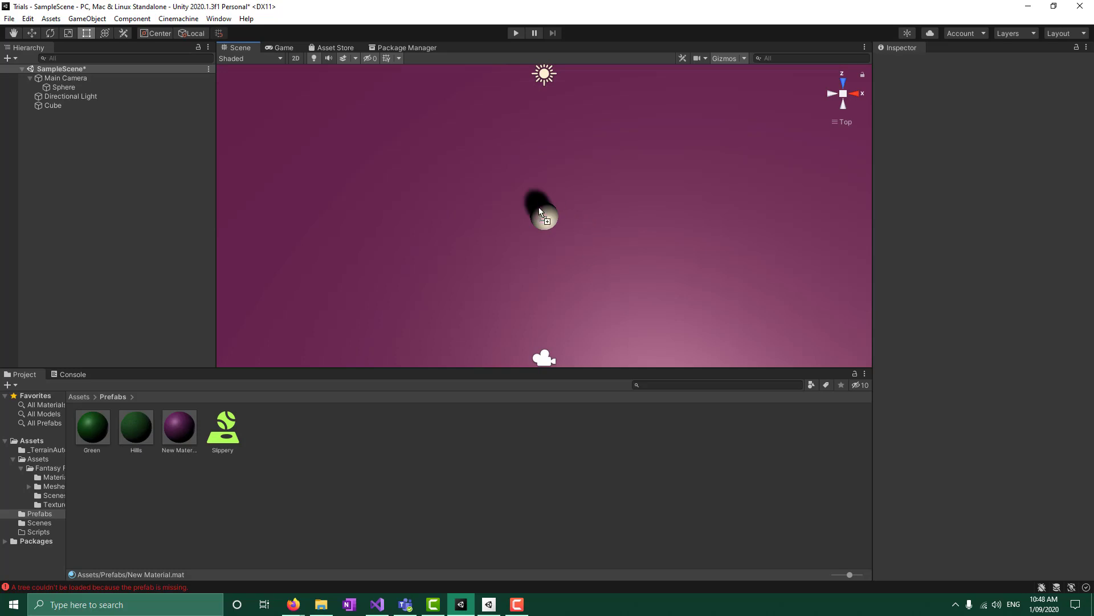
{"action": "left_click_drag", "start_coordinate": [541, 212], "coordinate": [543, 216]}
{"action": "left_click", "coordinate": [289, 47]}
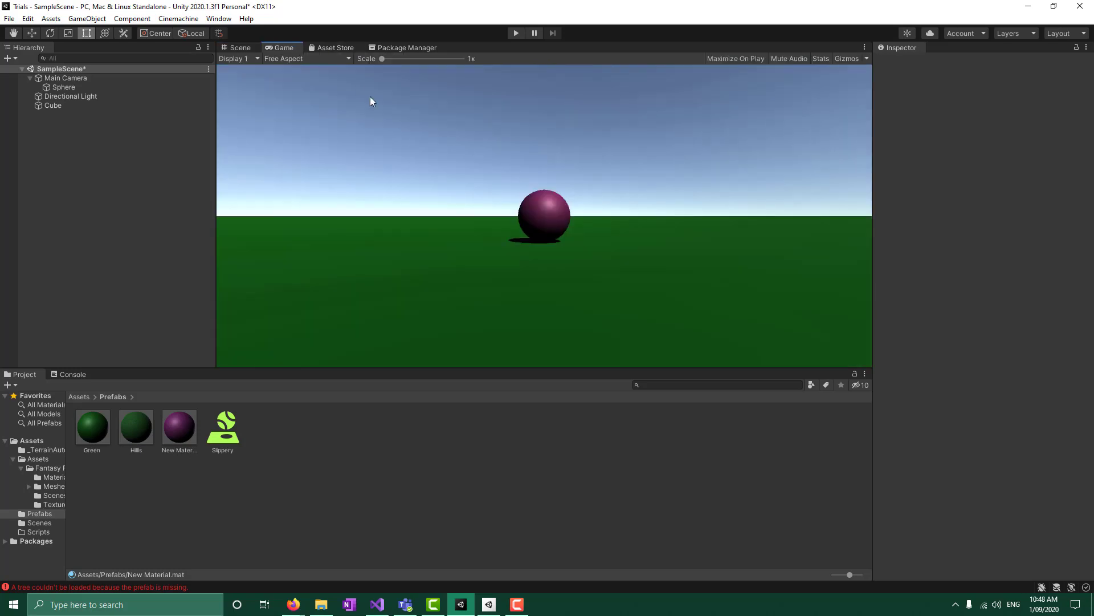
{"action": "left_click", "coordinate": [238, 48]}
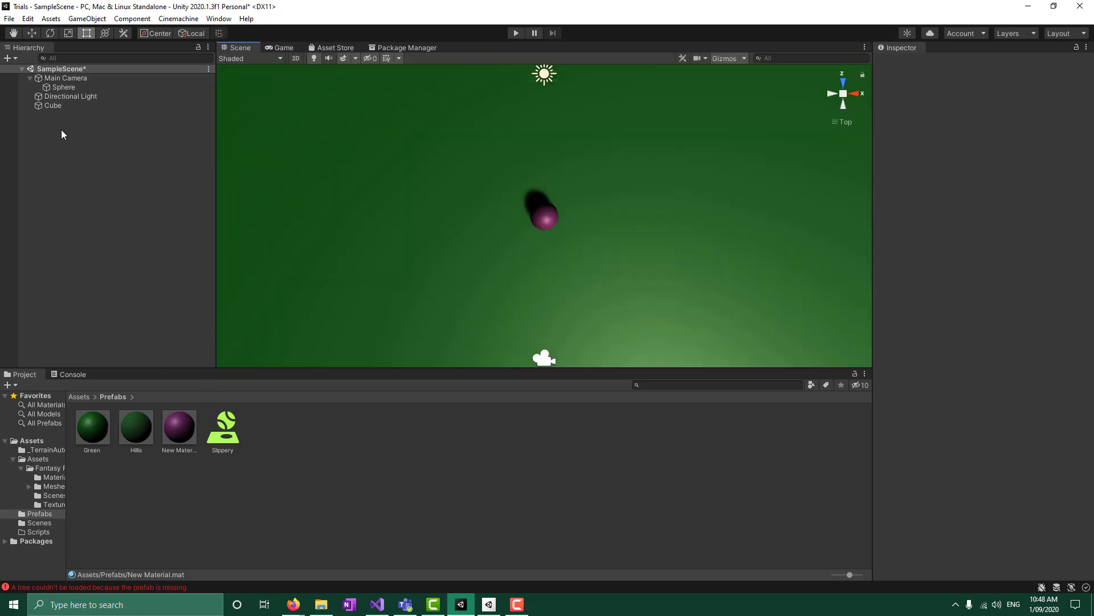
- Change the sphere's material albedo colour to hexadecimal 892267 with an alpha of 58
{"action": "left_click", "coordinate": [73, 87]}
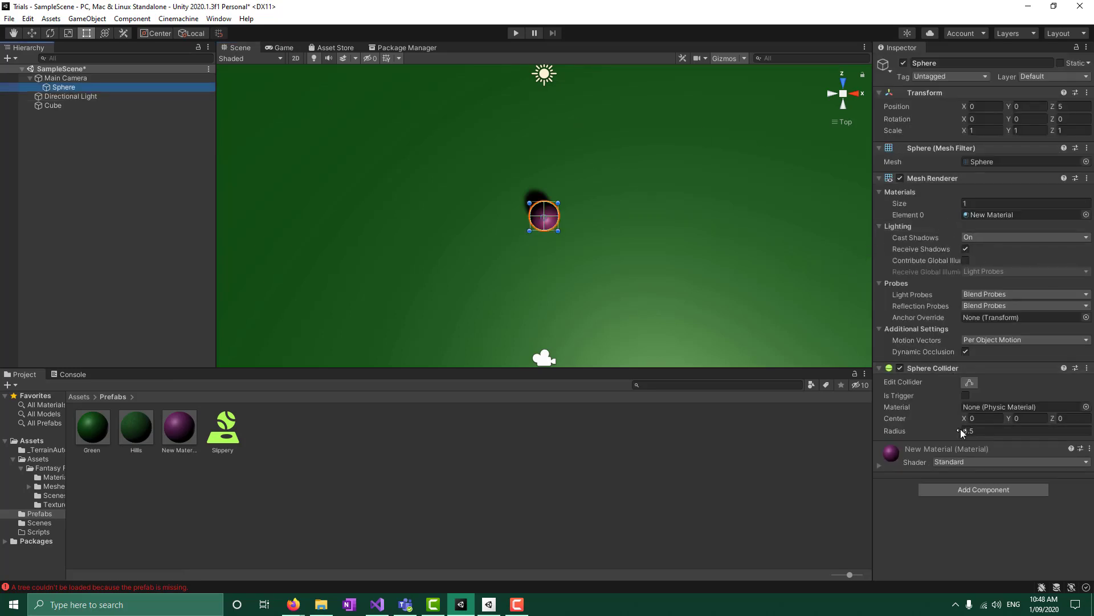
{"action": "left_click", "coordinate": [879, 466]}
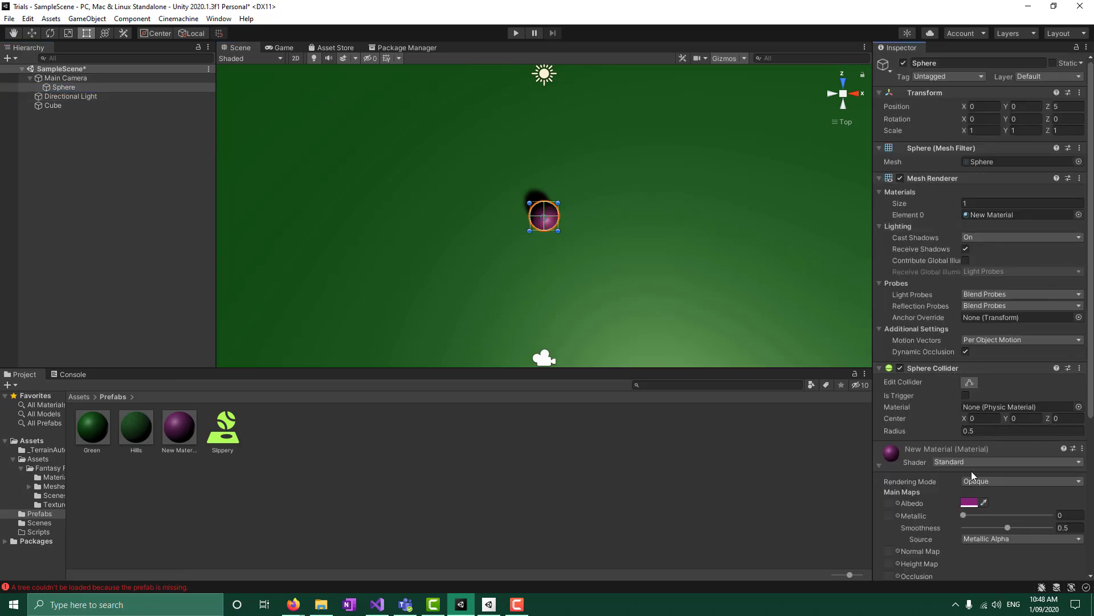
{"action": "scroll", "coordinate": [901, 342], "scroll_direction": "down", "scroll_amount": 6}
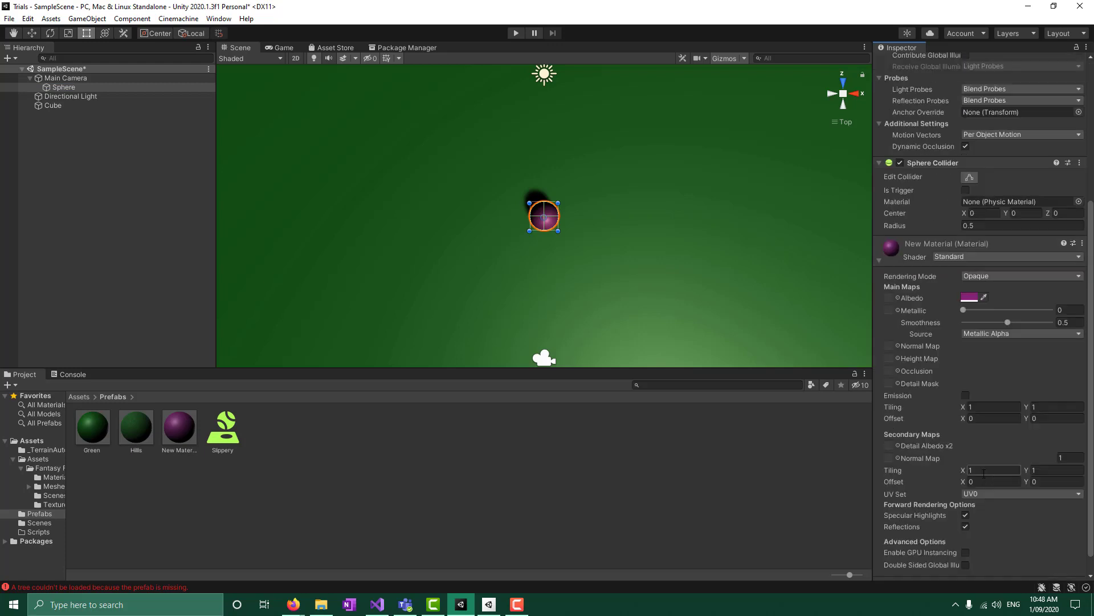
{"action": "left_click", "coordinate": [896, 311]}
{"action": "key", "text": "Escape"}
{"action": "left_click", "coordinate": [970, 297]}
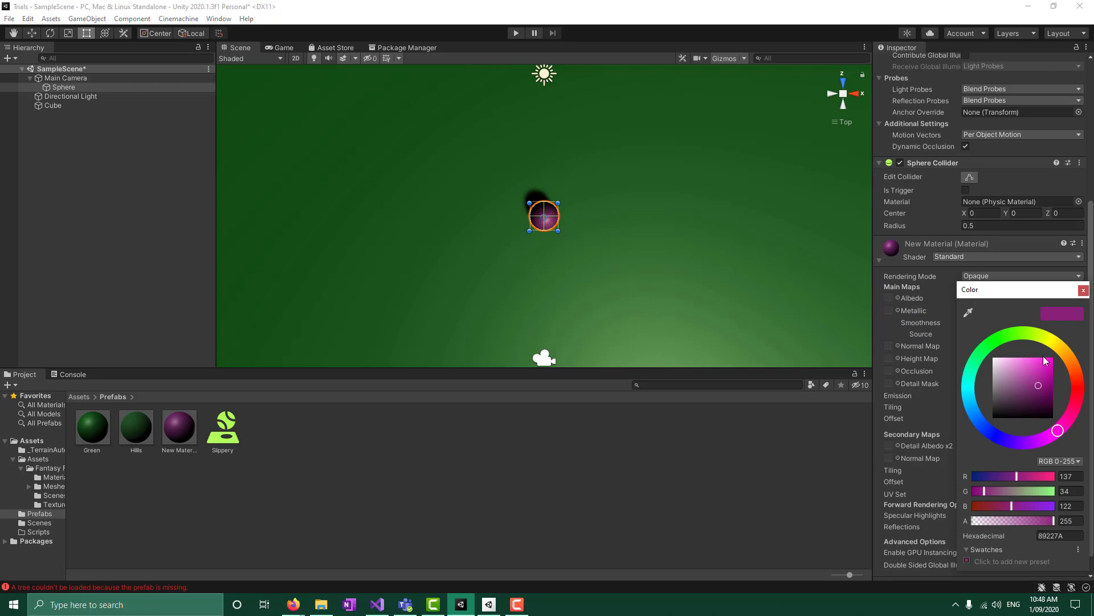
{"action": "left_click_drag", "start_coordinate": [1054, 521], "coordinate": [1006, 506]}
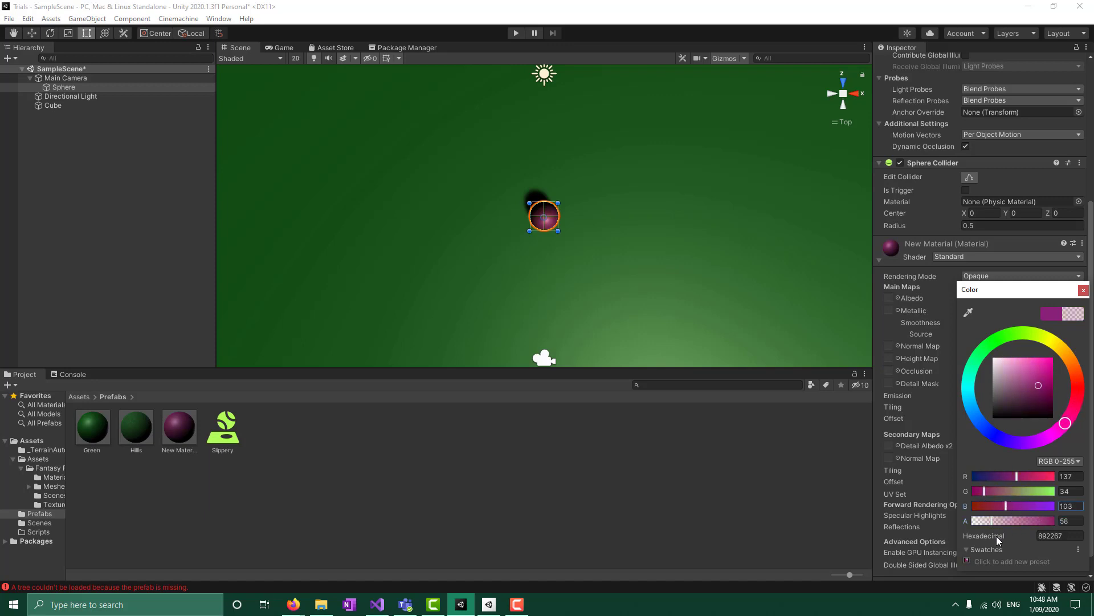
{"action": "left_click", "coordinate": [918, 459]}
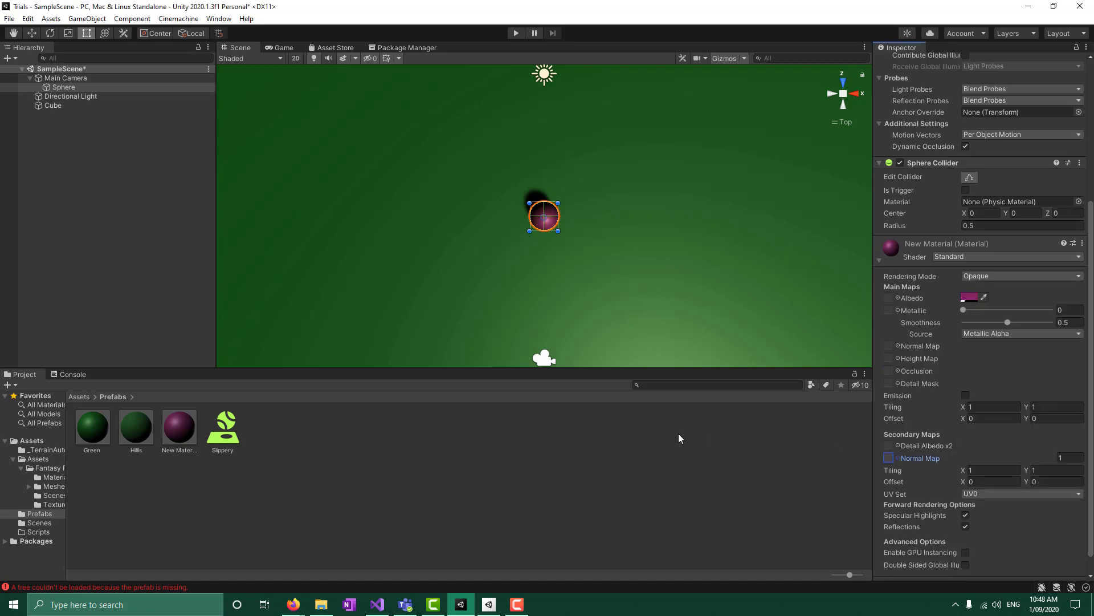
- Set the sphere material's smoothness source to Albedo Alpha and its smoothness to about 0.073, checking the sphere in the game view
{"action": "left_click", "coordinate": [998, 332]}
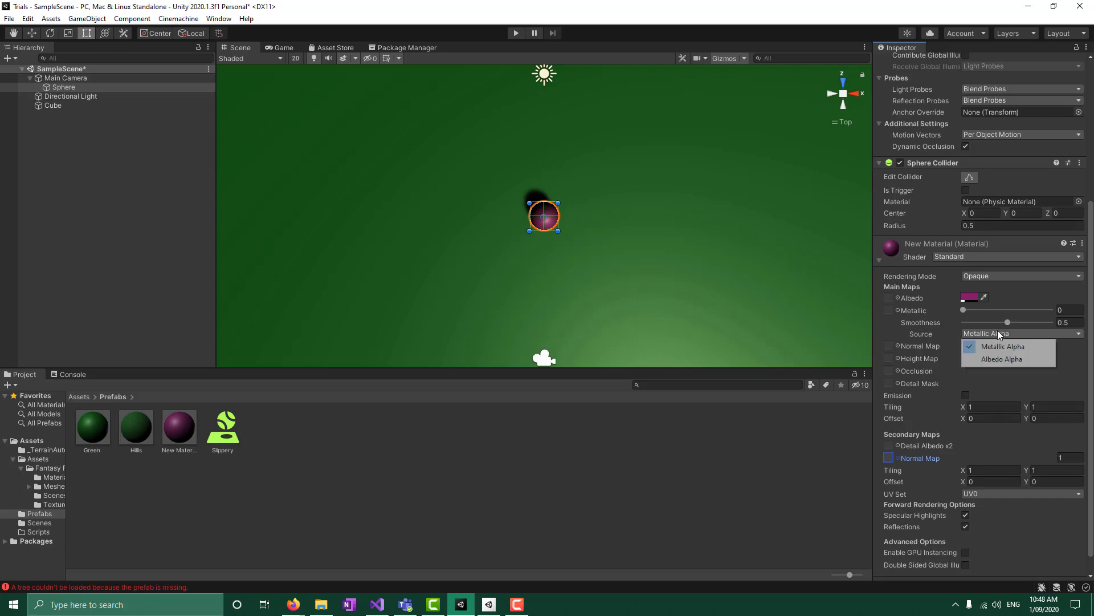
{"action": "left_click", "coordinate": [1003, 360]}
{"action": "scroll", "coordinate": [660, 273], "scroll_direction": "up", "scroll_amount": 1}
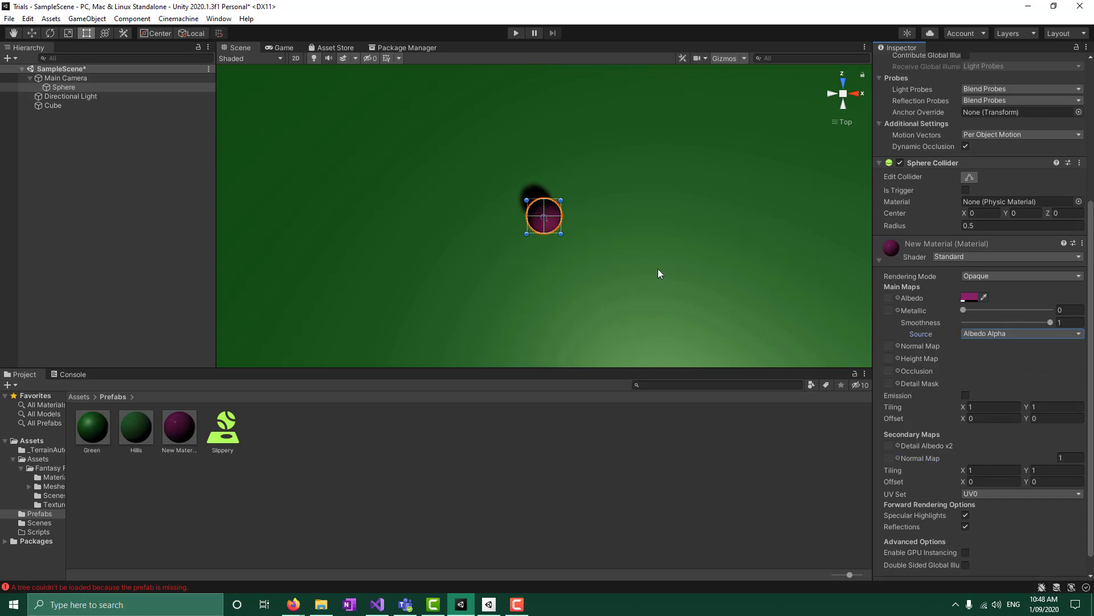
{"action": "left_click", "coordinate": [278, 47]}
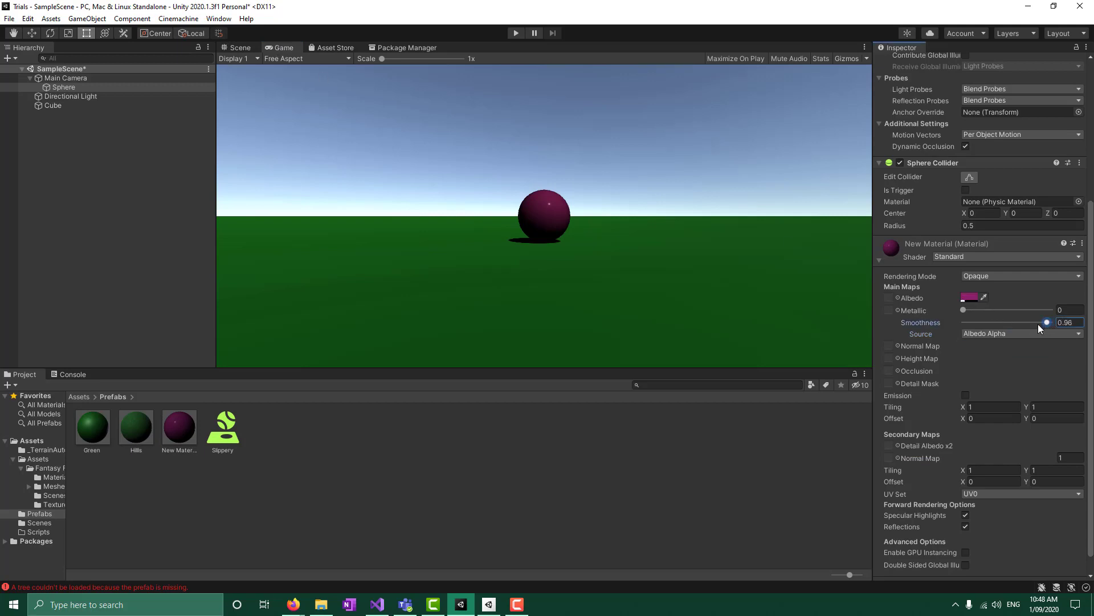
{"action": "left_click_drag", "start_coordinate": [1038, 324], "coordinate": [938, 310]}
{"action": "key", "text": "ctrl+z"}
{"action": "left_click_drag", "start_coordinate": [1050, 322], "coordinate": [970, 331]}
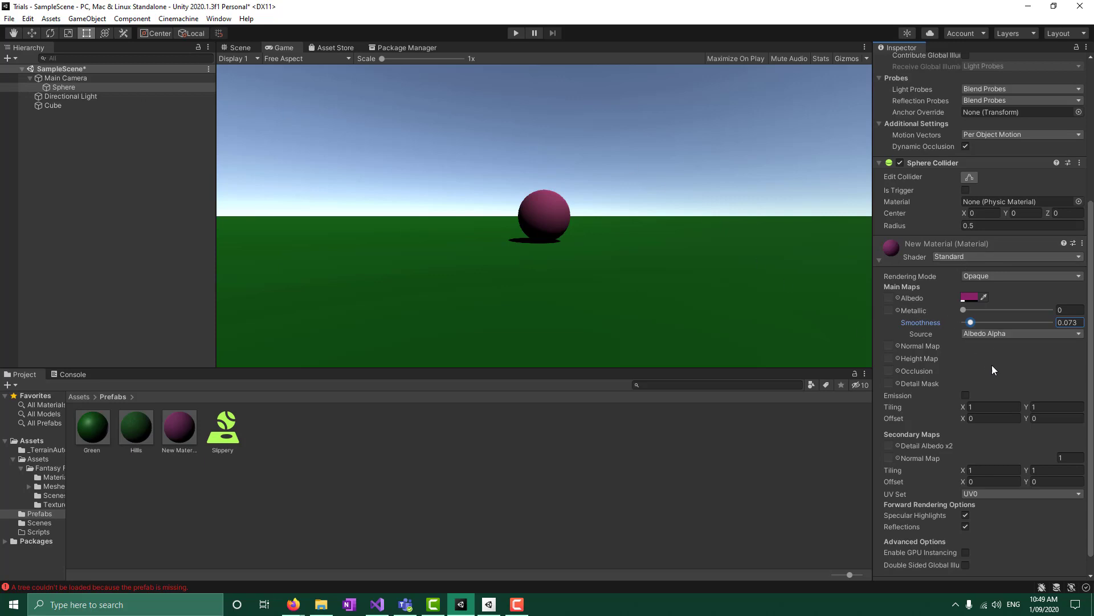
- Try UV1 as the UV set of the material's secondary maps, and return it to UV0
{"action": "scroll", "coordinate": [992, 421], "scroll_direction": "up", "scroll_amount": 3}
{"action": "scroll", "coordinate": [992, 421], "scroll_direction": "down", "scroll_amount": 3}
{"action": "scroll", "coordinate": [1015, 396], "scroll_direction": "down", "scroll_amount": 1}
{"action": "left_click", "coordinate": [1026, 470]}
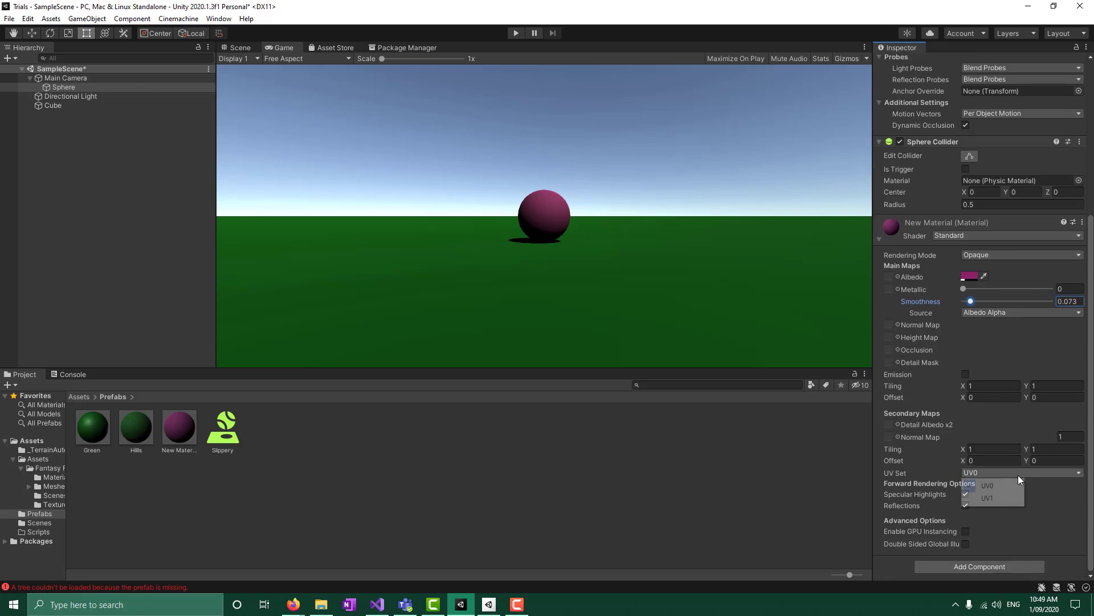
{"action": "left_click", "coordinate": [1000, 494]}
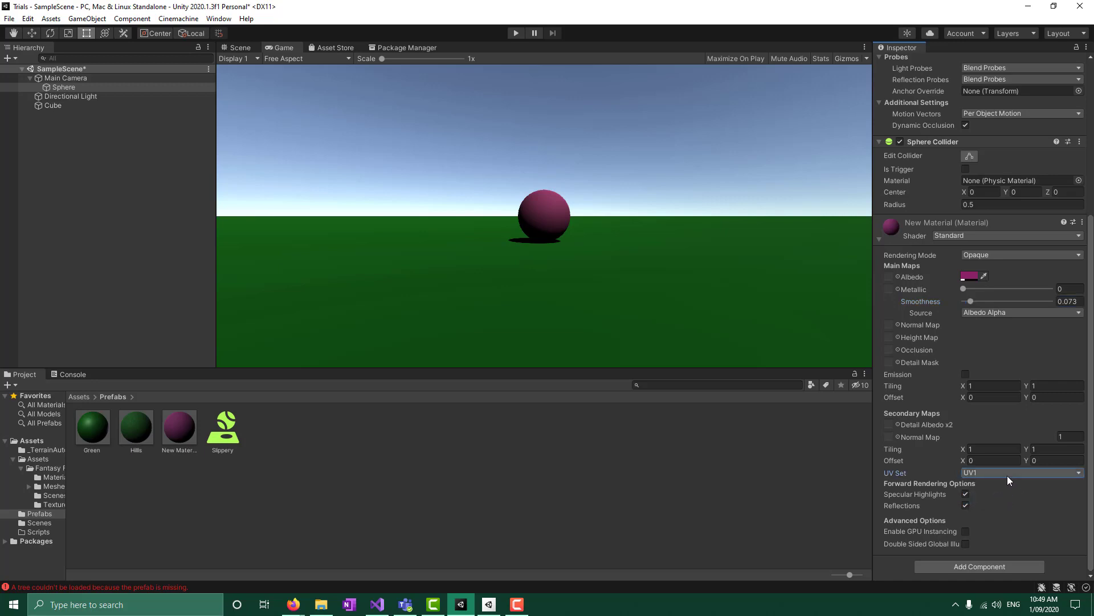
{"action": "left_click", "coordinate": [1008, 473]}
{"action": "left_click", "coordinate": [990, 487]}
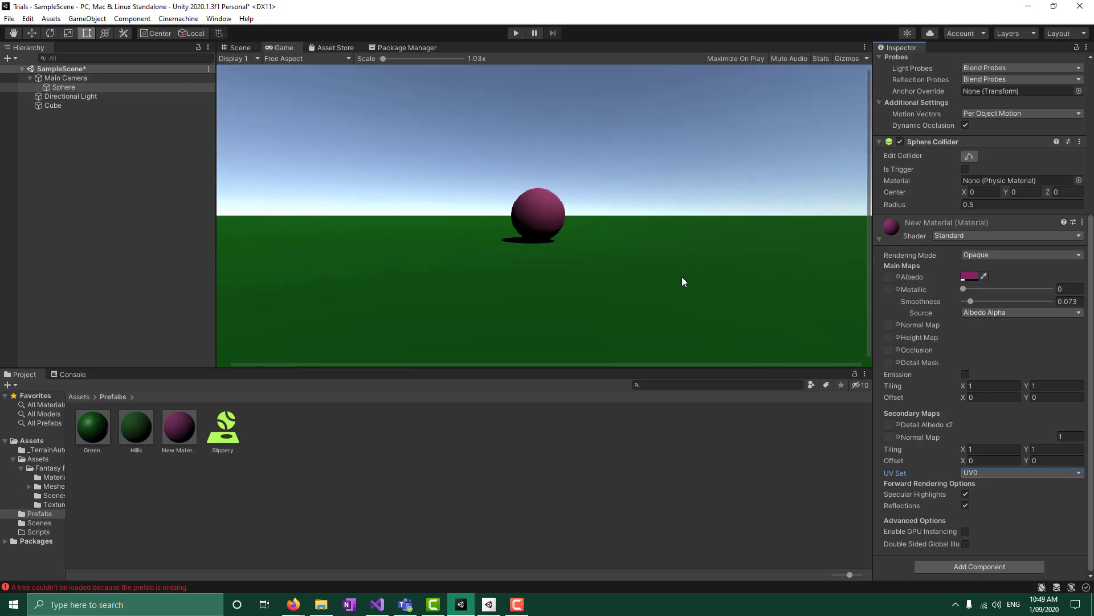
- Select the Directional Light in the scene view and examine its available light modes
{"action": "left_click", "coordinate": [237, 49]}
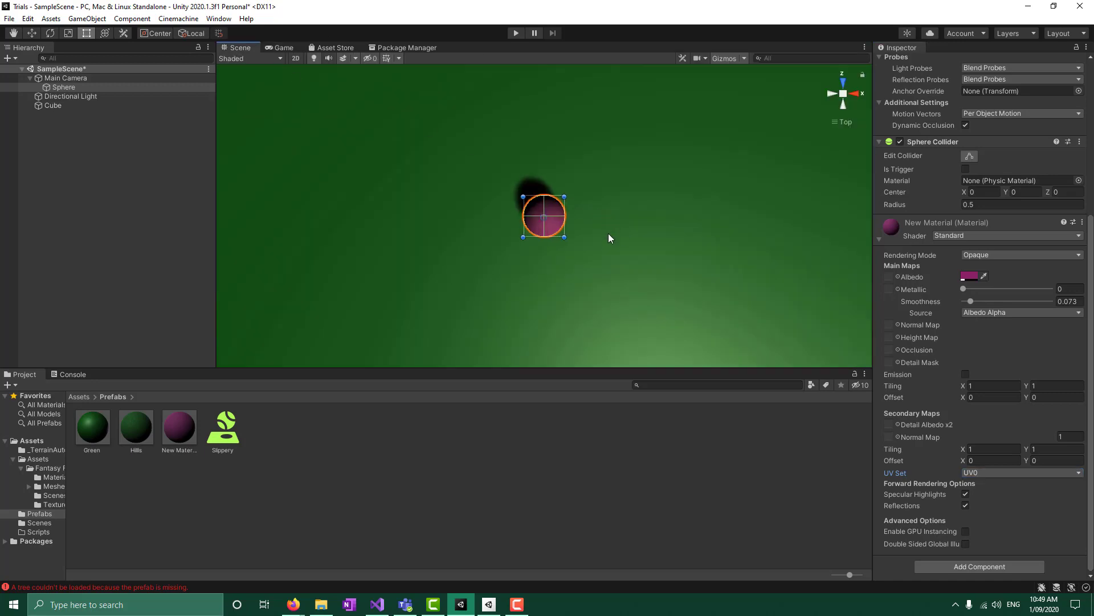
{"action": "left_click_drag", "start_coordinate": [643, 287], "coordinate": [302, 126], "text": "alt"}
{"action": "left_click", "coordinate": [70, 97]}
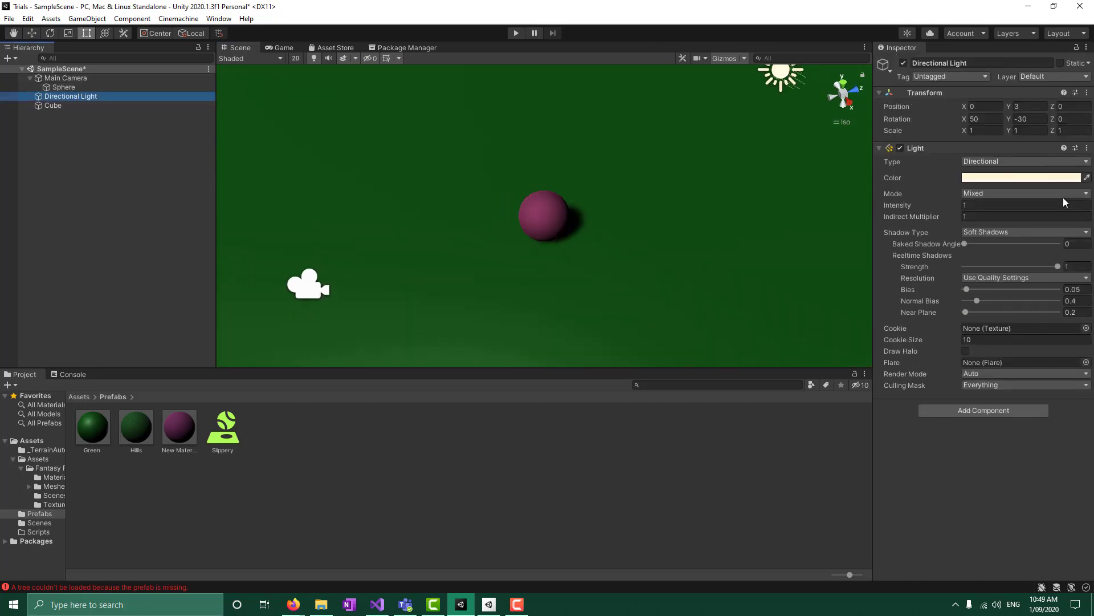
{"action": "left_click", "coordinate": [1045, 189]}
{"action": "left_click", "coordinate": [1086, 193]}
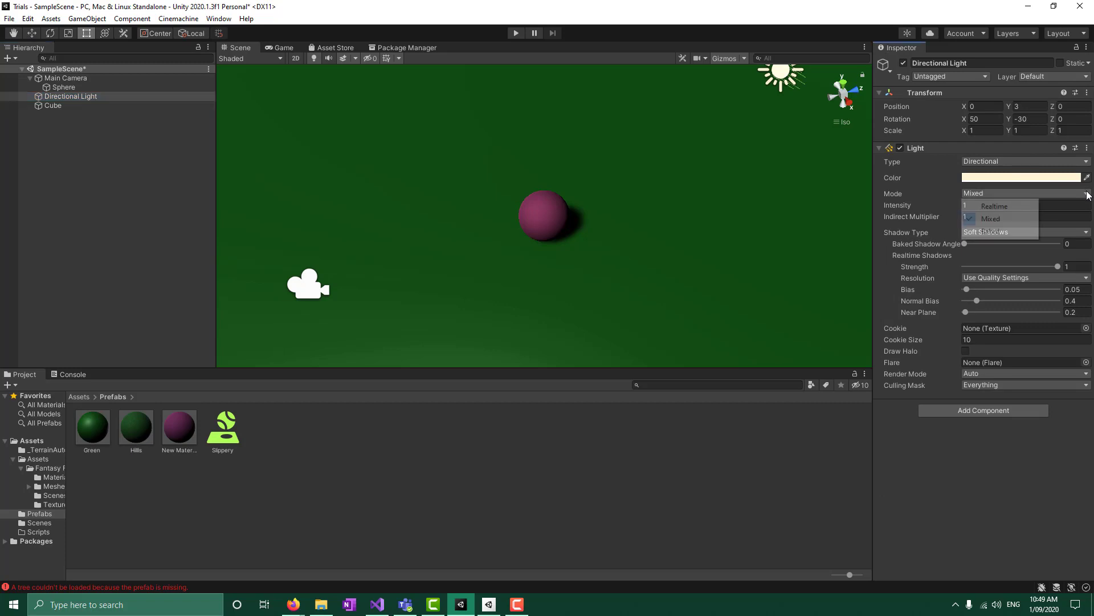
{"action": "left_click", "coordinate": [1079, 197]}
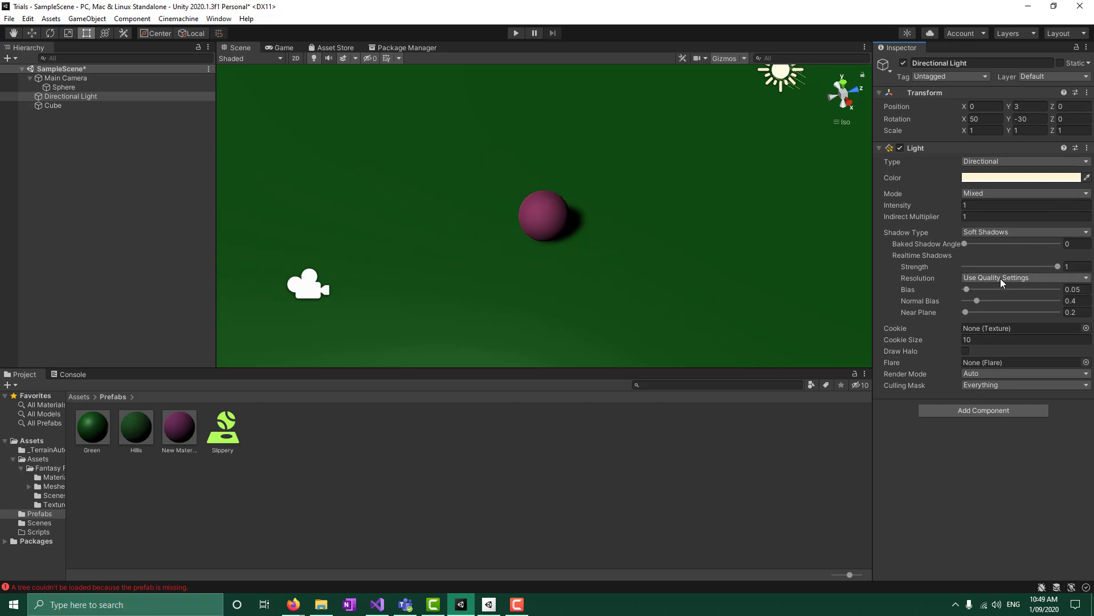
- Try the Spot and Point types on the Directional Light, and restore its type to Directional
{"action": "left_click", "coordinate": [1014, 160]}
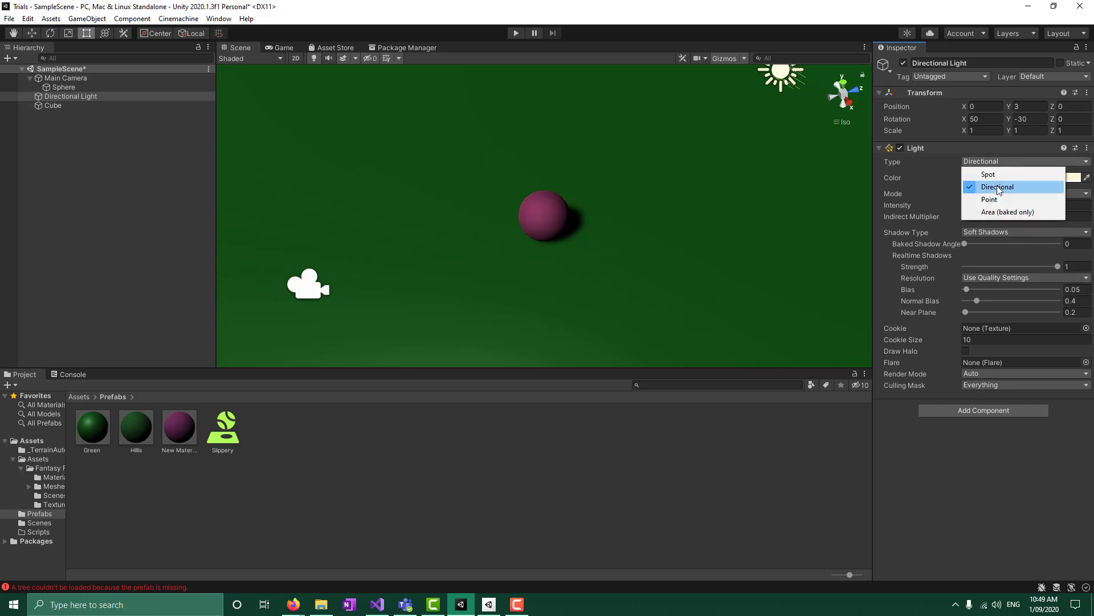
{"action": "left_click", "coordinate": [995, 174]}
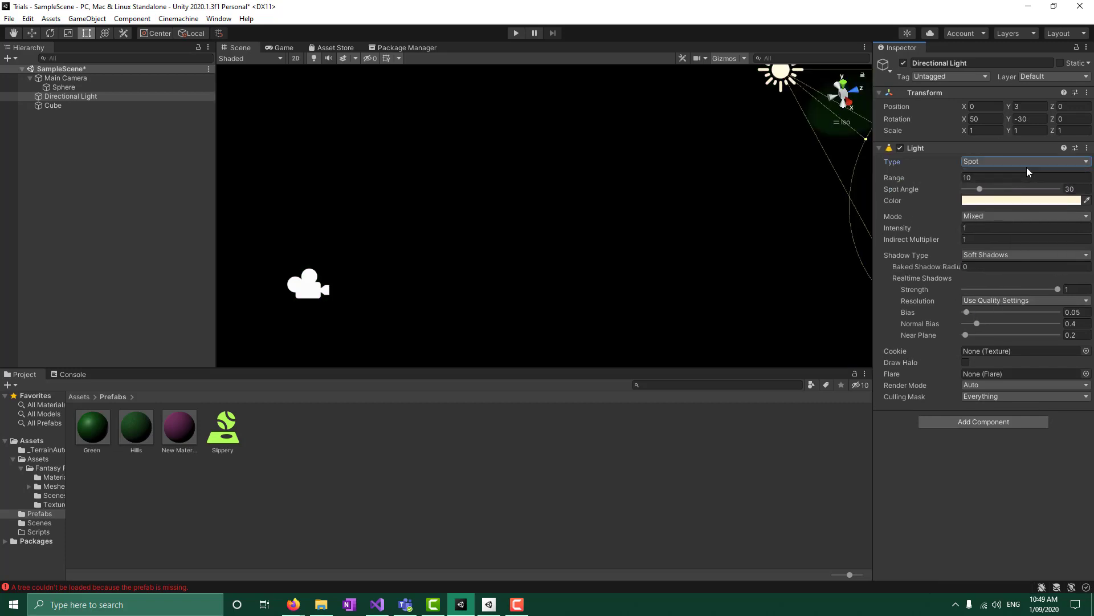
{"action": "left_click", "coordinate": [1023, 162]}
{"action": "left_click", "coordinate": [996, 186]}
{"action": "left_click", "coordinate": [1009, 162]}
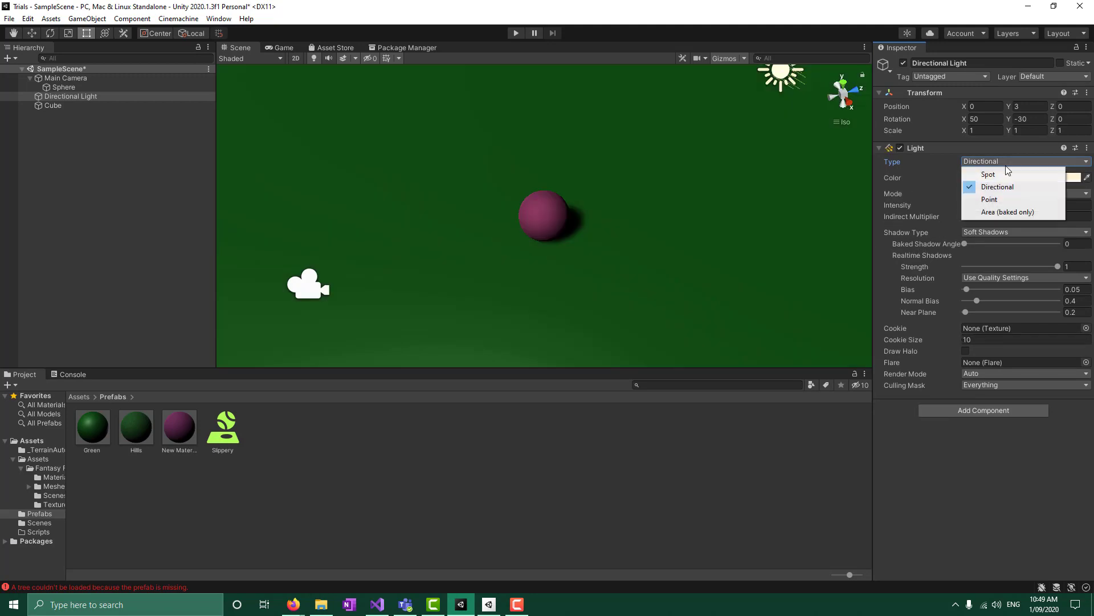
{"action": "left_click", "coordinate": [1009, 199]}
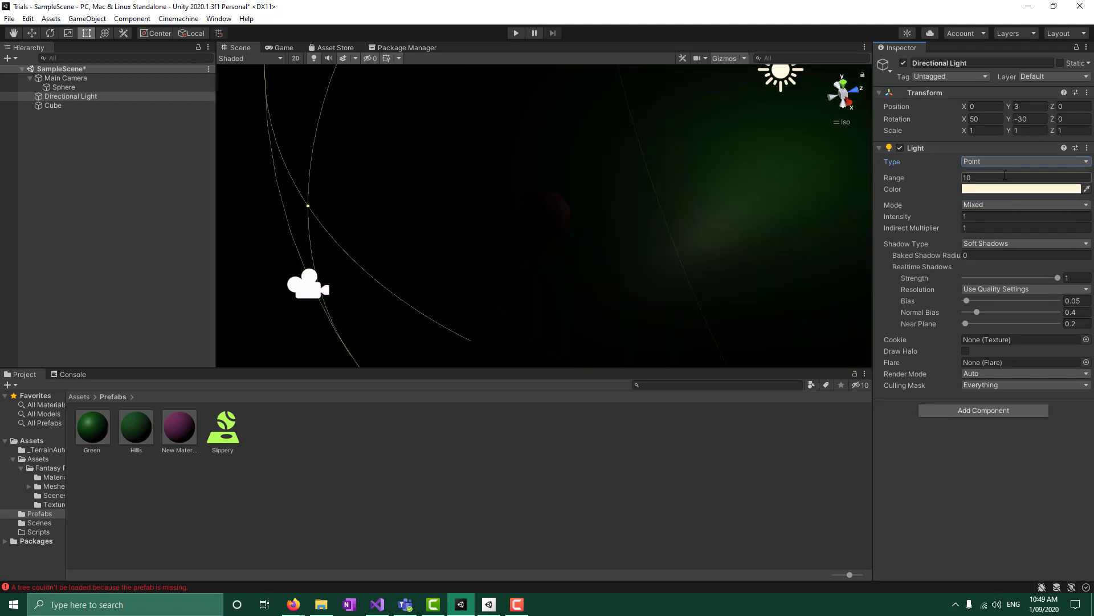
{"action": "left_click", "coordinate": [1005, 162]}
{"action": "left_click", "coordinate": [1006, 173]}
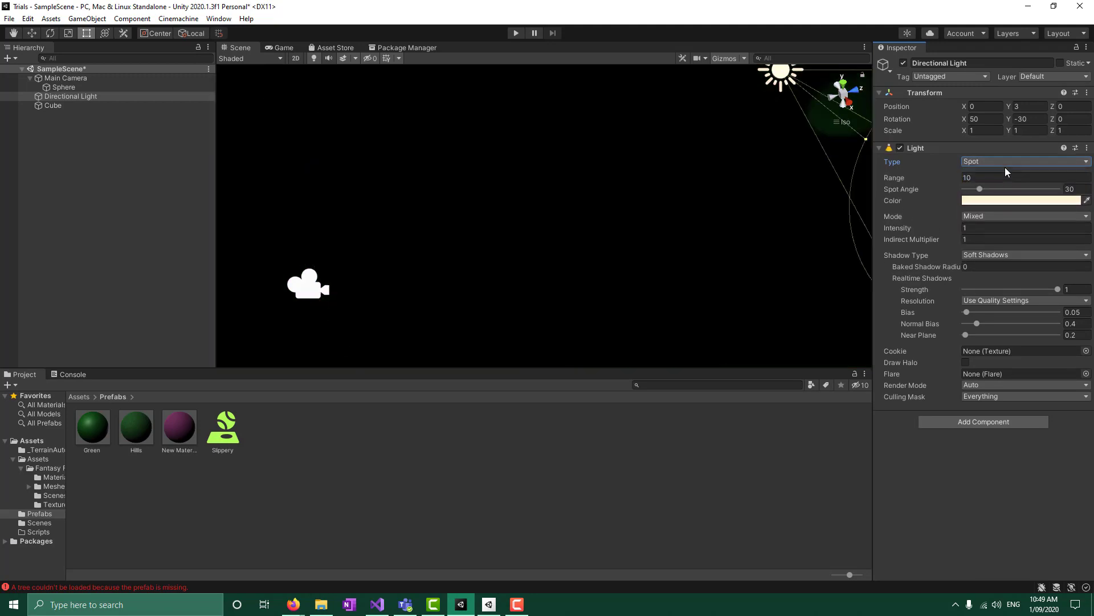
{"action": "left_click", "coordinate": [1007, 162]}
{"action": "left_click", "coordinate": [1006, 186]}
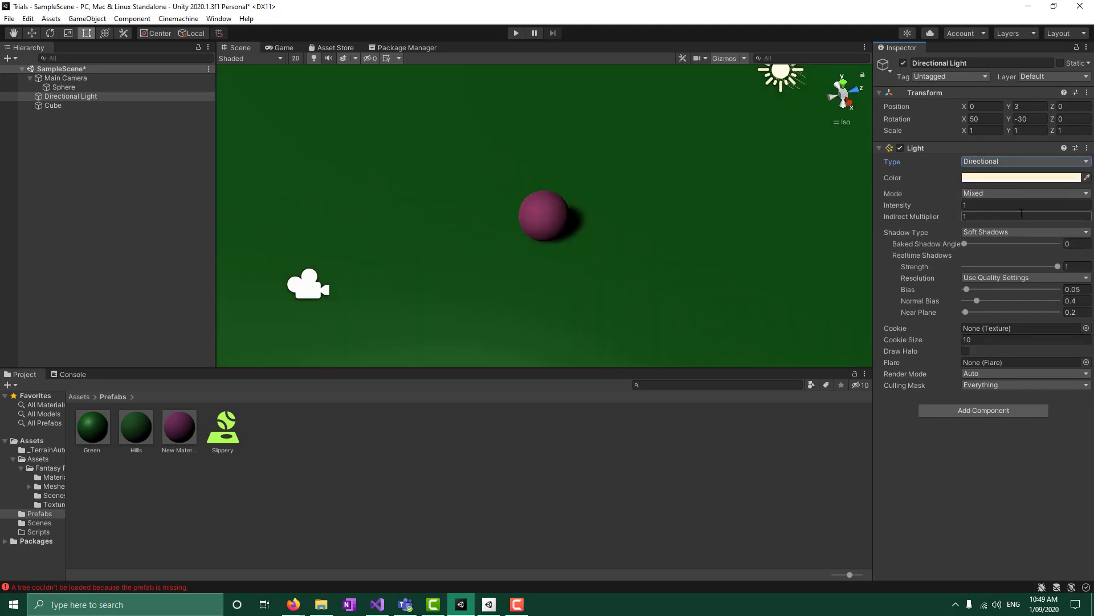
- Adjust the hue of the Directional Light's colour
{"action": "left_click", "coordinate": [1063, 177]}
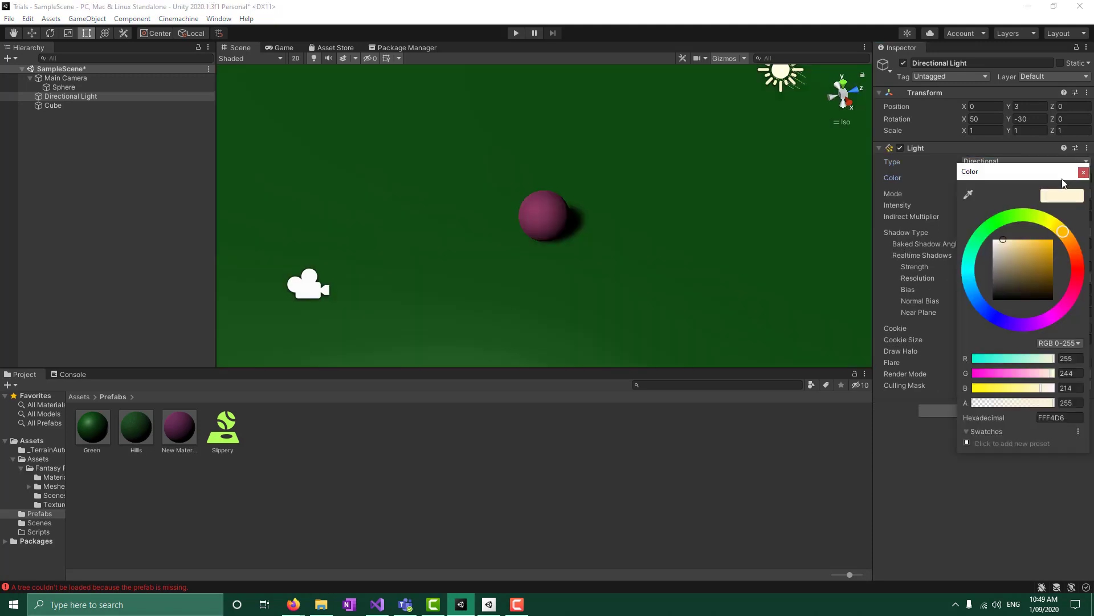
{"action": "mouse_move", "coordinate": [1055, 216]}
{"action": "left_mouse_down"}
{"action": "mouse_move", "coordinate": [1021, 217]}
{"action": "mouse_move", "coordinate": [1052, 254]}
{"action": "mouse_move", "coordinate": [1000, 231]}
{"action": "mouse_move", "coordinate": [1057, 245]}
{"action": "left_mouse_up"}
{"action": "left_click", "coordinate": [687, 513]}
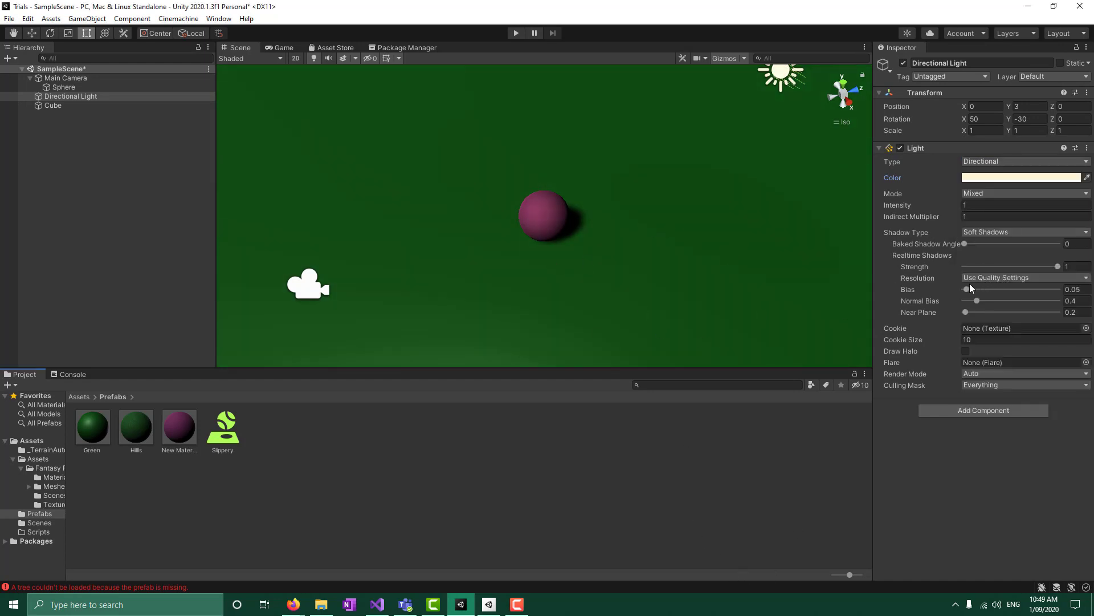
- Set the Directional Light's shadow type to No Shadows and check the sphere in the scene and game views
{"action": "mouse_move", "coordinate": [963, 243]}
{"action": "left_mouse_down"}
{"action": "mouse_move", "coordinate": [1012, 249]}
{"action": "mouse_move", "coordinate": [948, 245]}
{"action": "left_mouse_up"}
{"action": "left_click", "coordinate": [992, 232]}
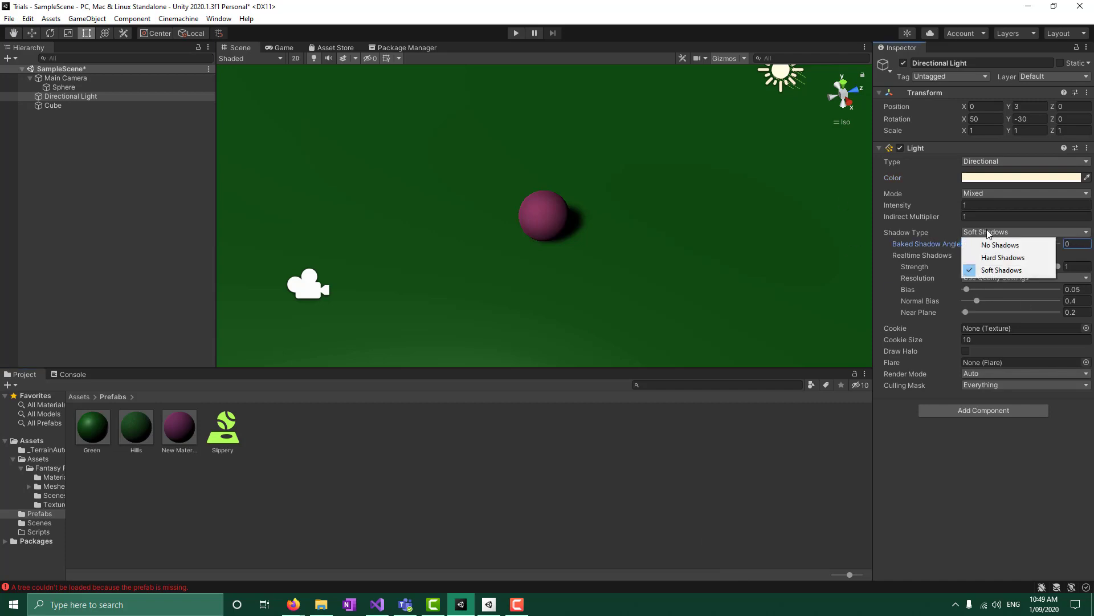
{"action": "left_click", "coordinate": [992, 244]}
{"action": "left_click", "coordinate": [701, 294]}
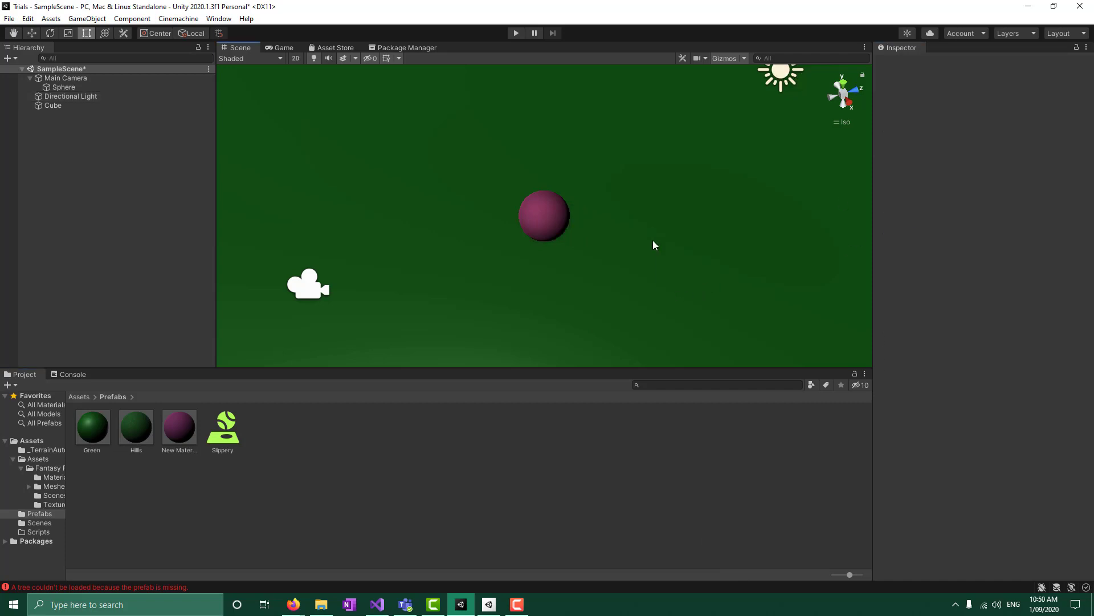
{"action": "left_click_drag", "start_coordinate": [608, 212], "coordinate": [315, 126], "text": "alt"}
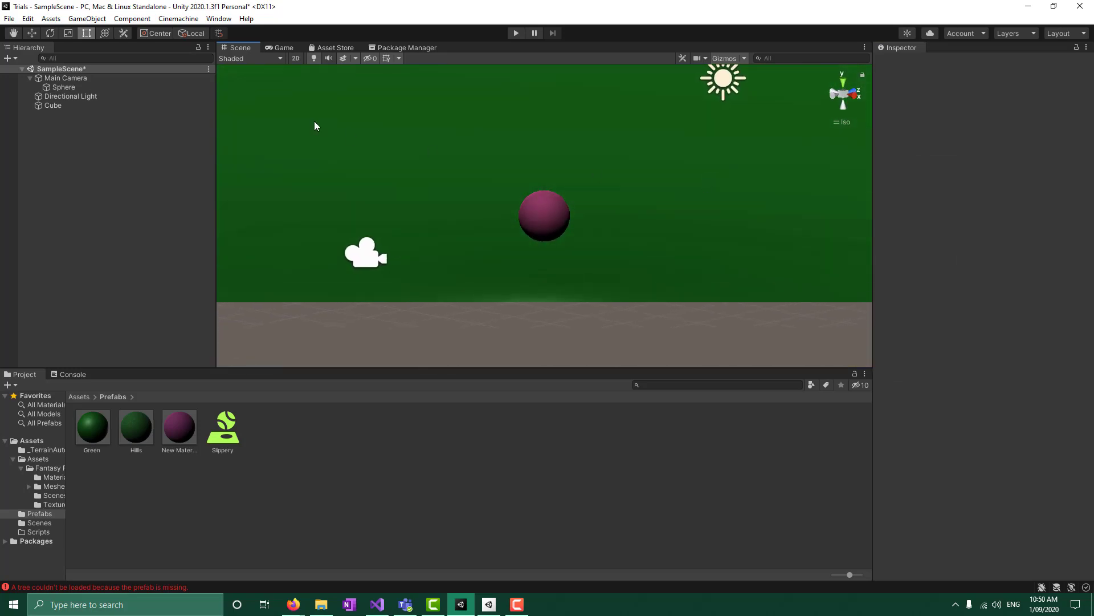
{"action": "left_click", "coordinate": [284, 48]}
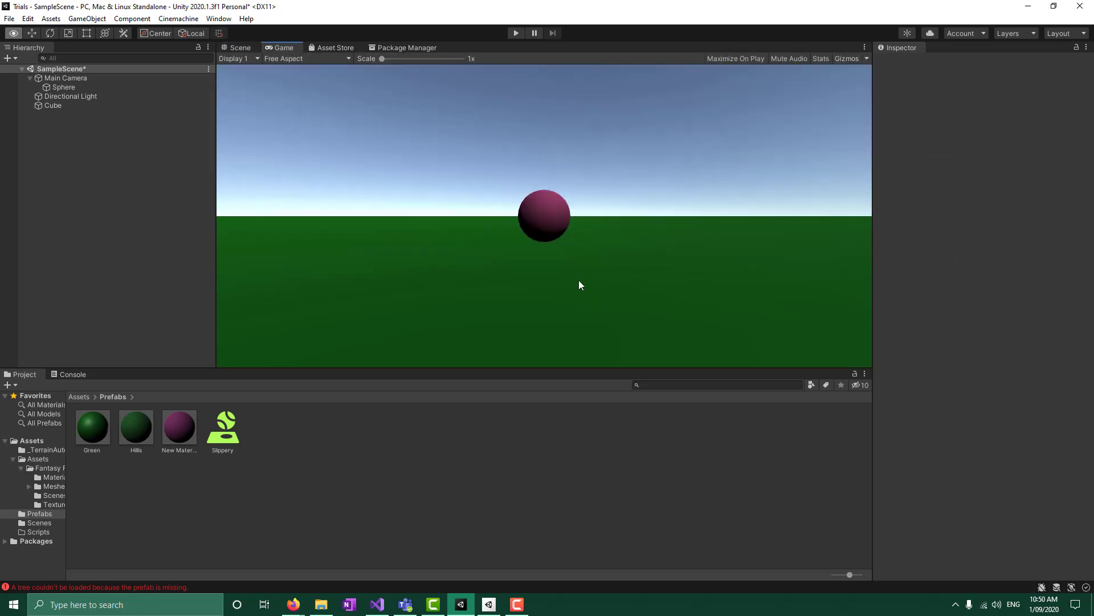
- Try Hard Shadows on the Directional Light, and set its shadow type back to Soft Shadows
{"action": "left_click", "coordinate": [68, 77]}
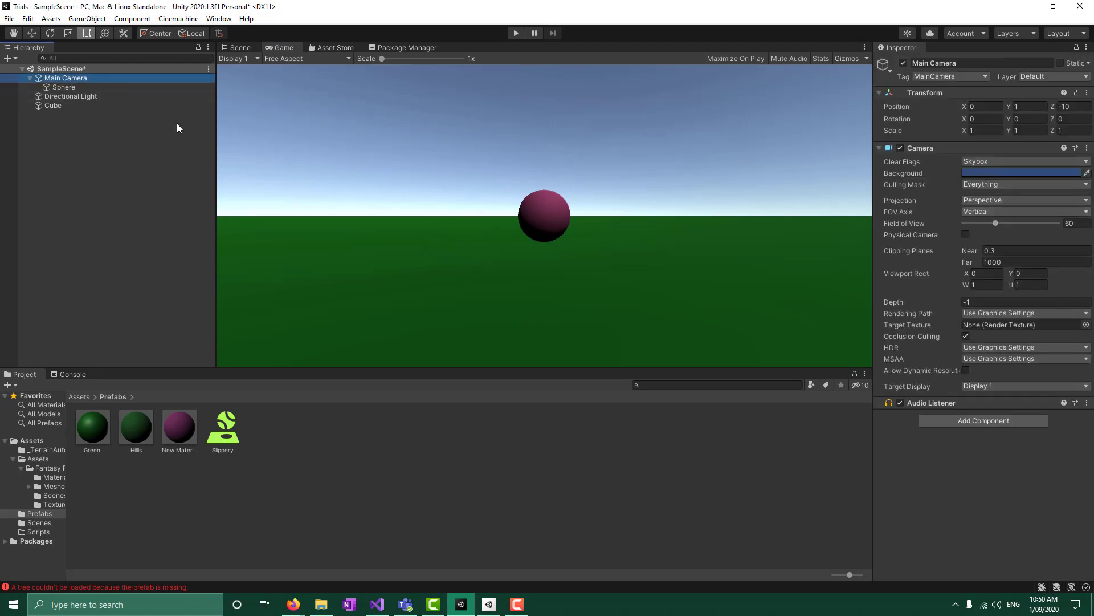
{"action": "left_click", "coordinate": [80, 96]}
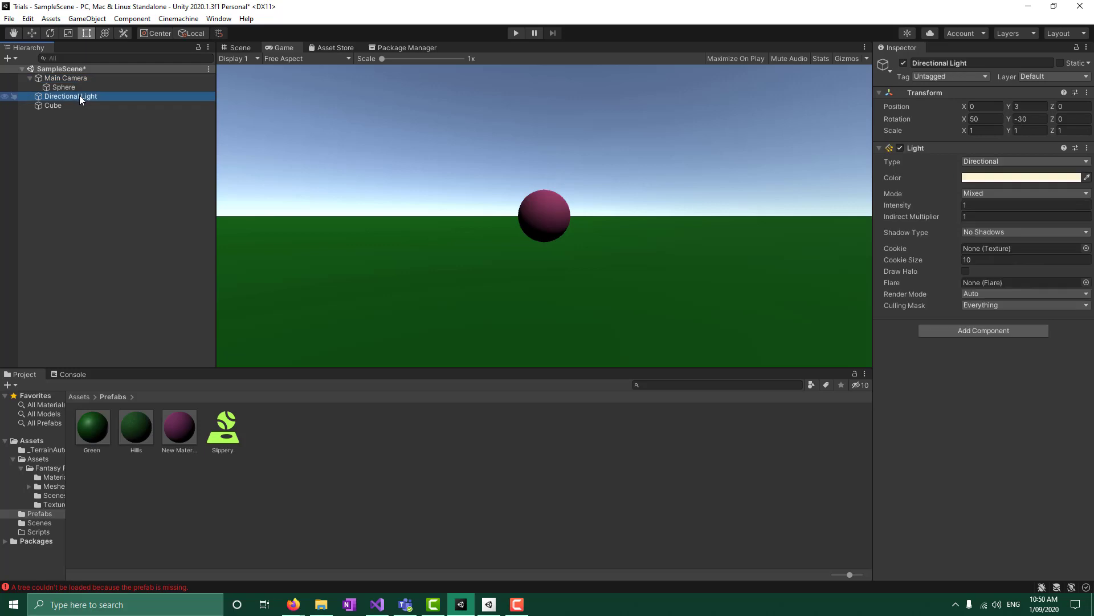
{"action": "left_click", "coordinate": [991, 232]}
{"action": "left_click", "coordinate": [999, 255]}
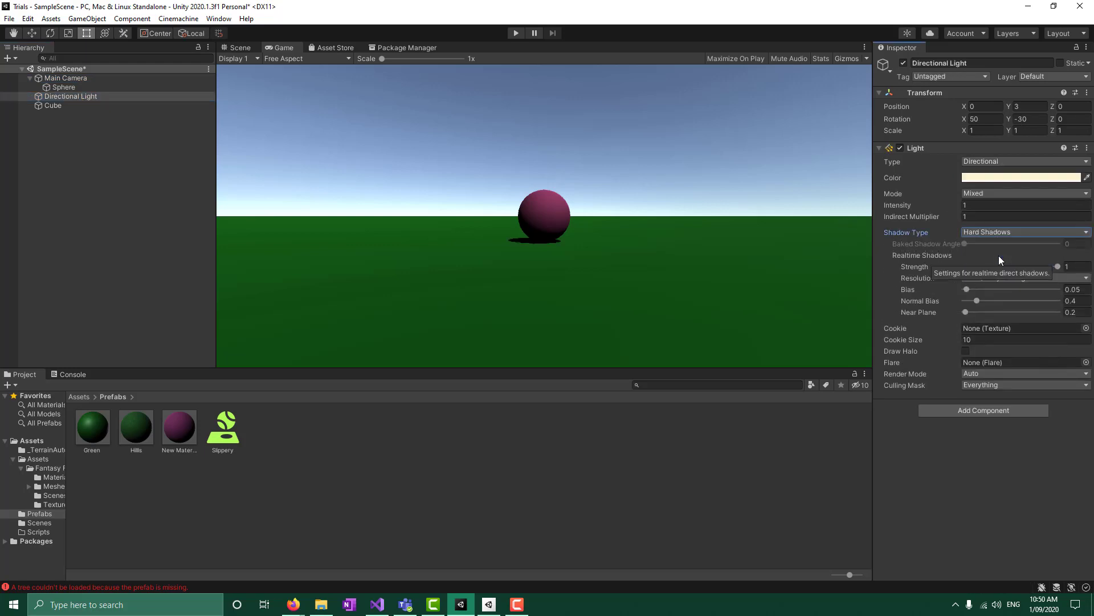
{"action": "left_click", "coordinate": [991, 234]}
{"action": "left_click", "coordinate": [990, 272]}
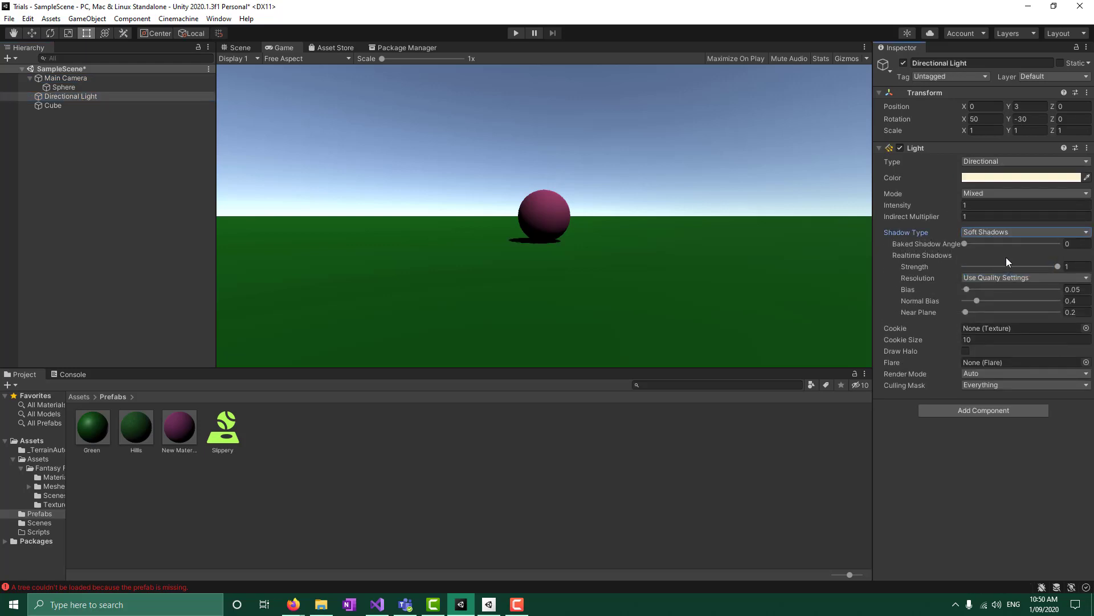
- Reduce the Directional Light's realtime shadow strength to about 0.567
{"action": "left_click", "coordinate": [969, 243]}
{"action": "left_click_drag", "start_coordinate": [1054, 269], "coordinate": [1003, 269]}
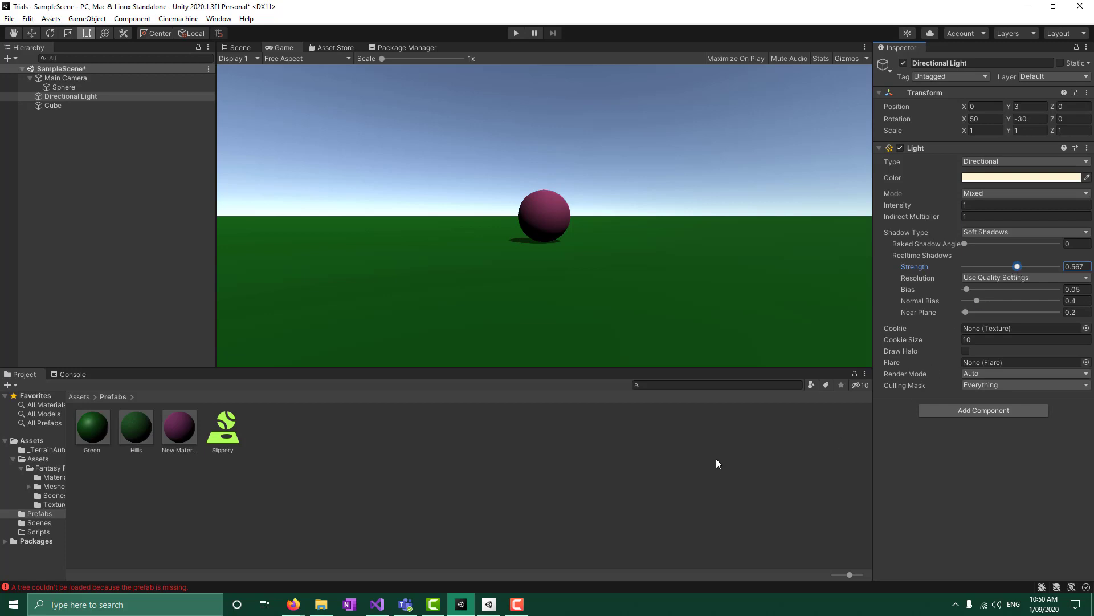
{"action": "left_click", "coordinate": [79, 97]}
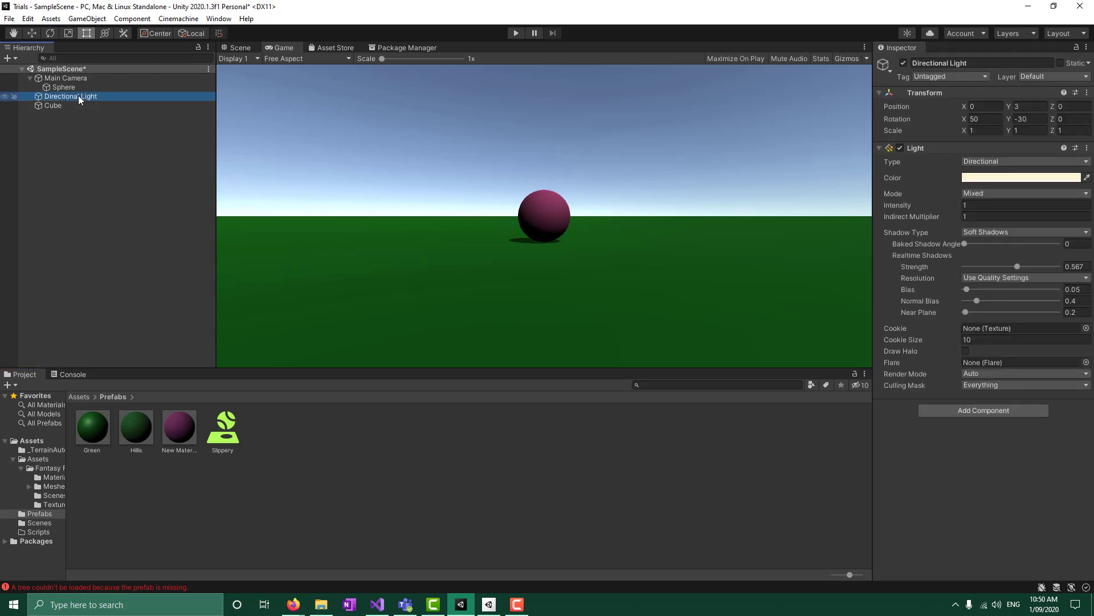
- Toggle Reflections and Specular Highlights off and back on in the sphere's material to compare their effect
{"action": "left_click", "coordinate": [64, 88]}
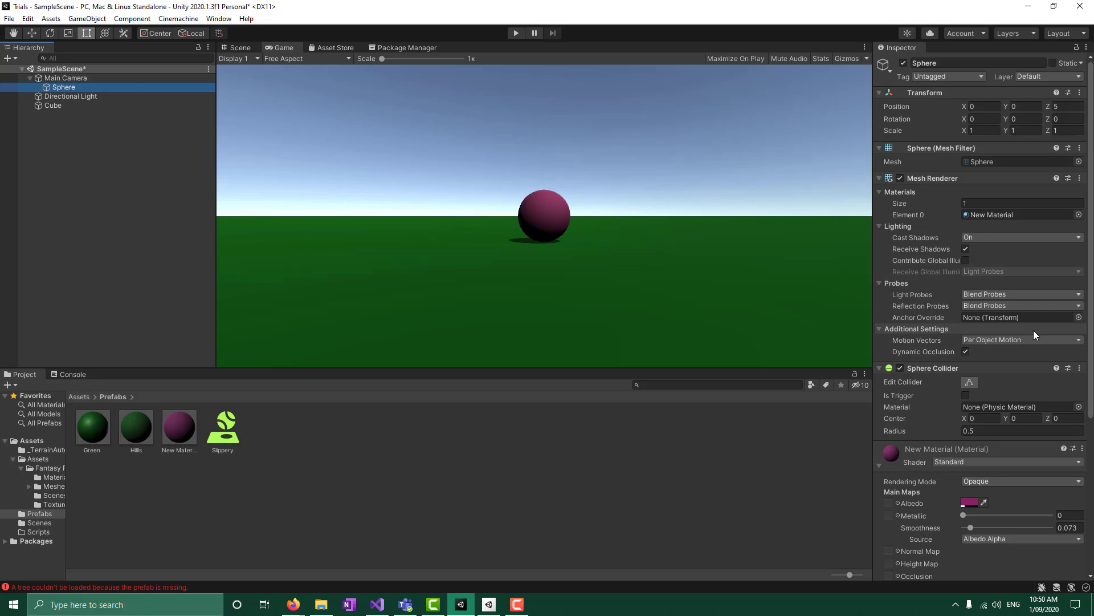
{"action": "scroll", "coordinate": [1000, 248], "scroll_direction": "down", "scroll_amount": 3}
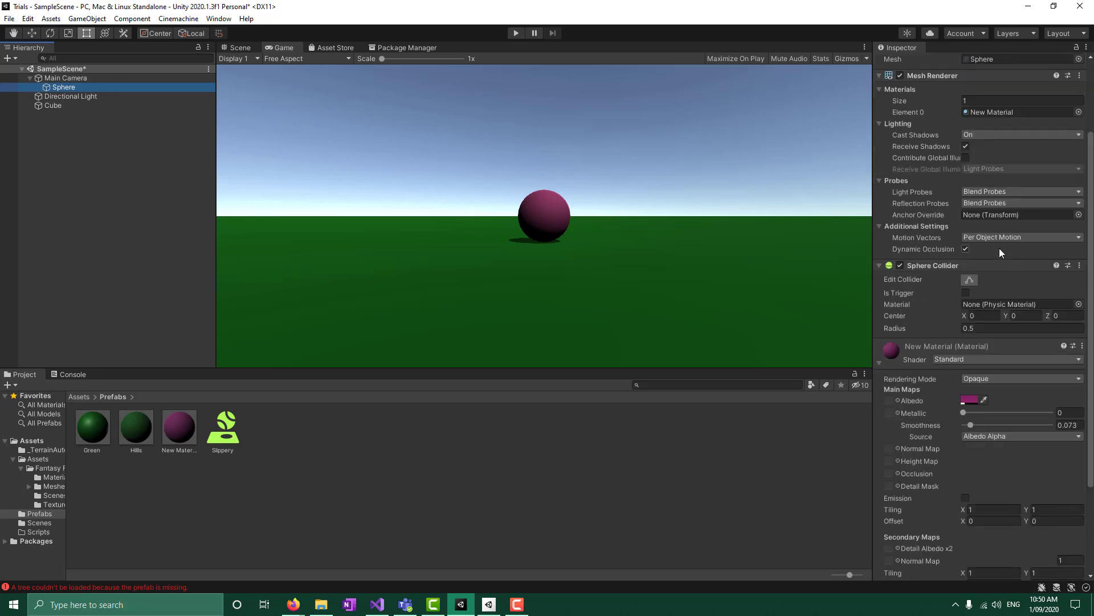
{"action": "scroll", "coordinate": [1000, 249], "scroll_direction": "down", "scroll_amount": 3}
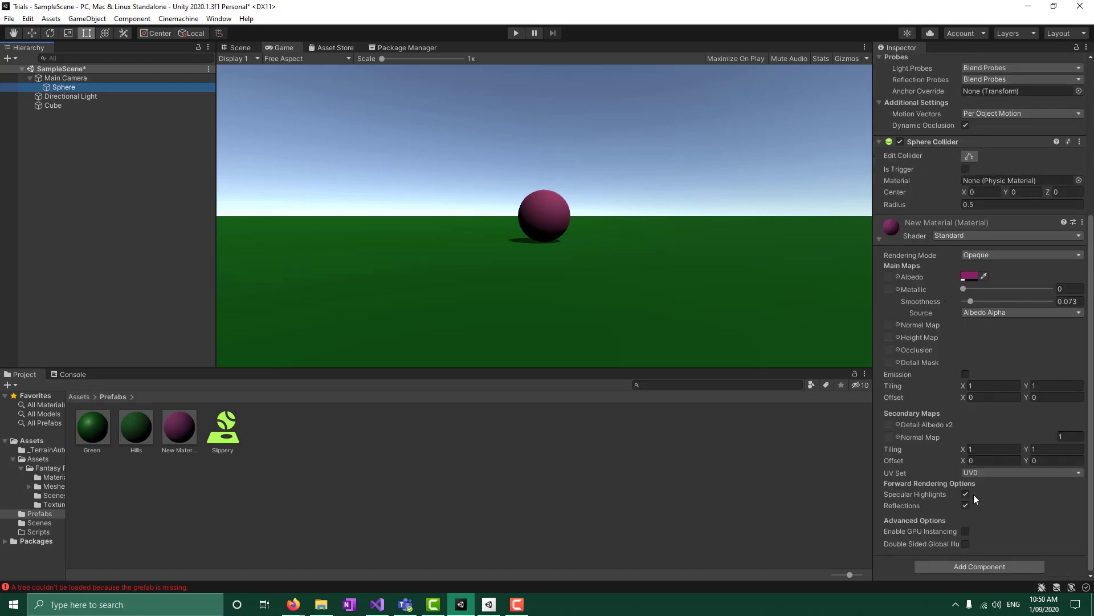
{"action": "left_click", "coordinate": [968, 507]}
{"action": "left_click", "coordinate": [966, 506]}
{"action": "left_click", "coordinate": [966, 494]}
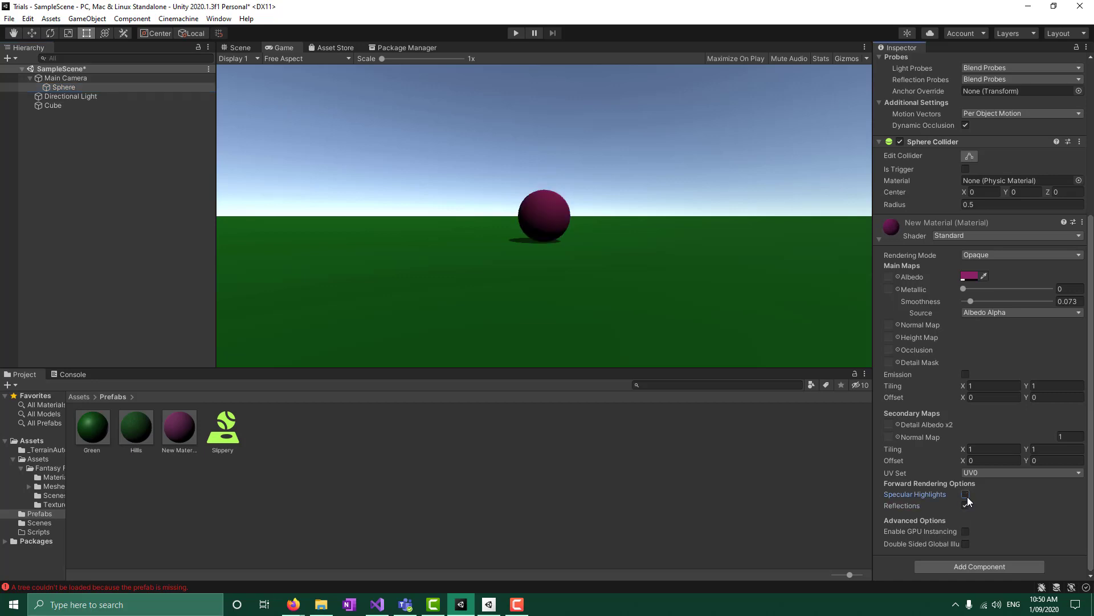
{"action": "left_click", "coordinate": [966, 494]}
{"action": "left_click", "coordinate": [966, 494]}
{"action": "left_click", "coordinate": [966, 495]}
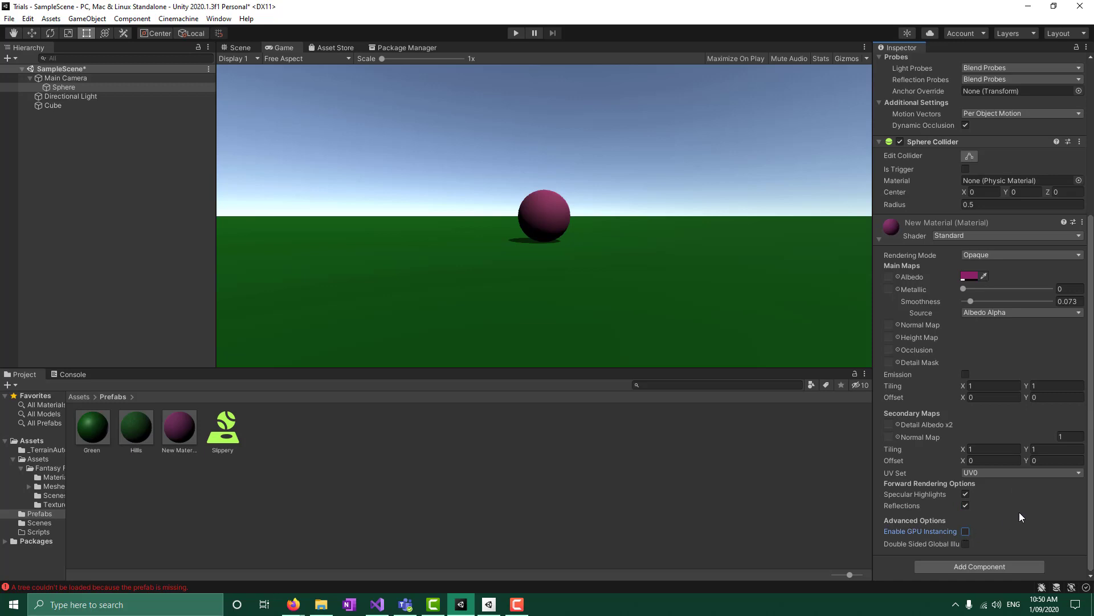
- Assign the Slippery physic material to the sphere's Sphere Collider and show the Scene view
{"action": "scroll", "coordinate": [1017, 510], "scroll_direction": "up", "scroll_amount": 8}
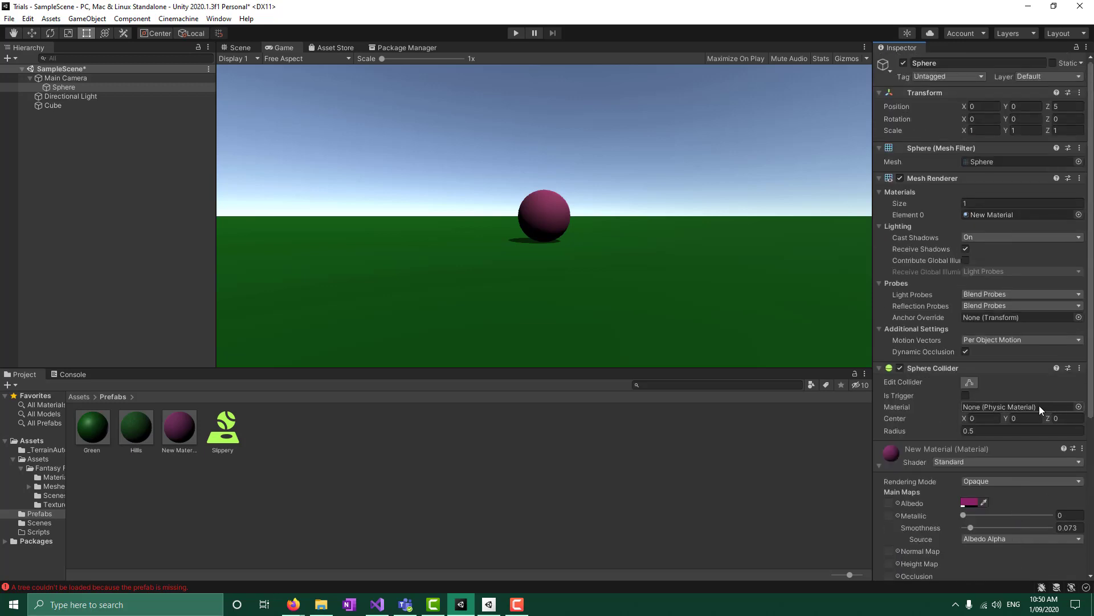
{"action": "left_click_drag", "start_coordinate": [233, 425], "coordinate": [1006, 405]}
{"action": "left_click", "coordinate": [238, 47]}
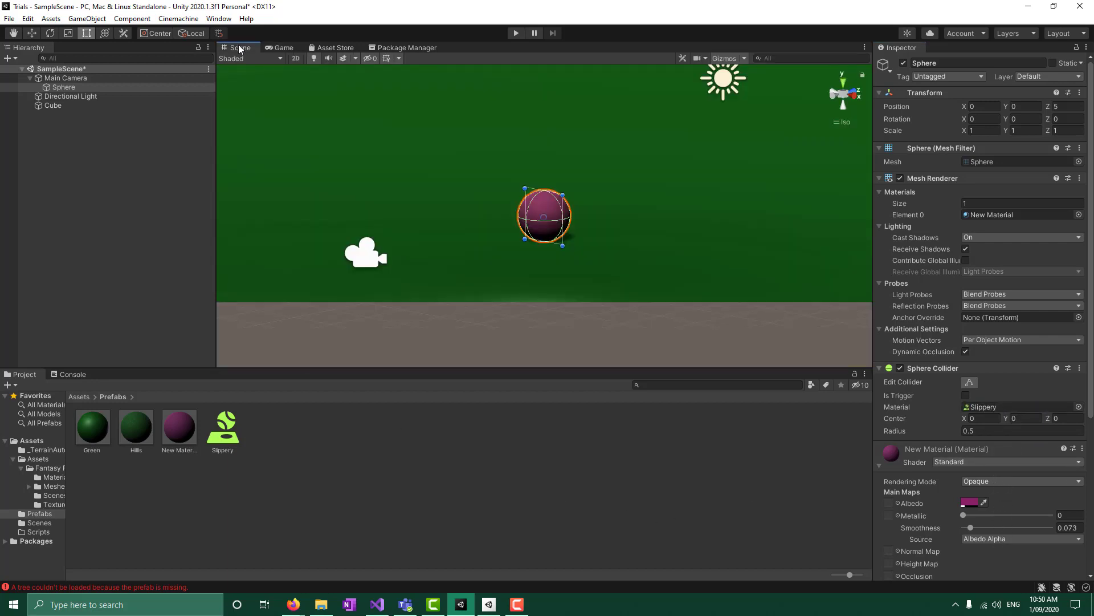
- Rename the Cube object that forms the green floor as Ground
{"action": "left_click", "coordinate": [693, 271]}
{"action": "left_click_drag", "start_coordinate": [676, 310], "coordinate": [525, 293], "text": "alt"}
{"action": "left_click", "coordinate": [842, 94]}
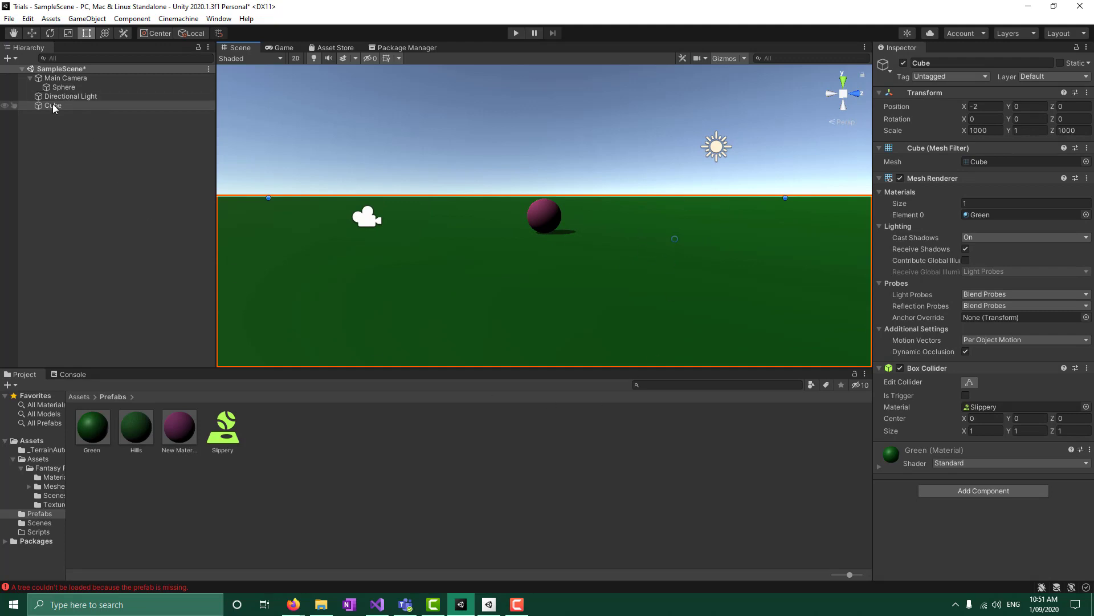
{"action": "left_click_drag", "start_coordinate": [55, 105], "coordinate": [56, 107]}
{"action": "right_click", "coordinate": [56, 107]}
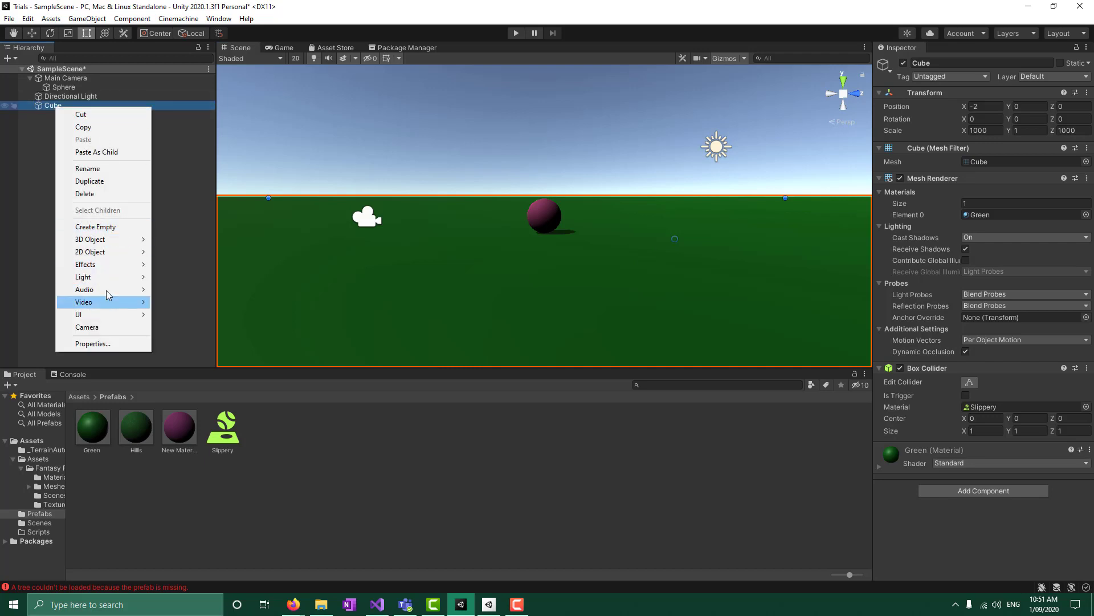
{"action": "left_click", "coordinate": [94, 169]}
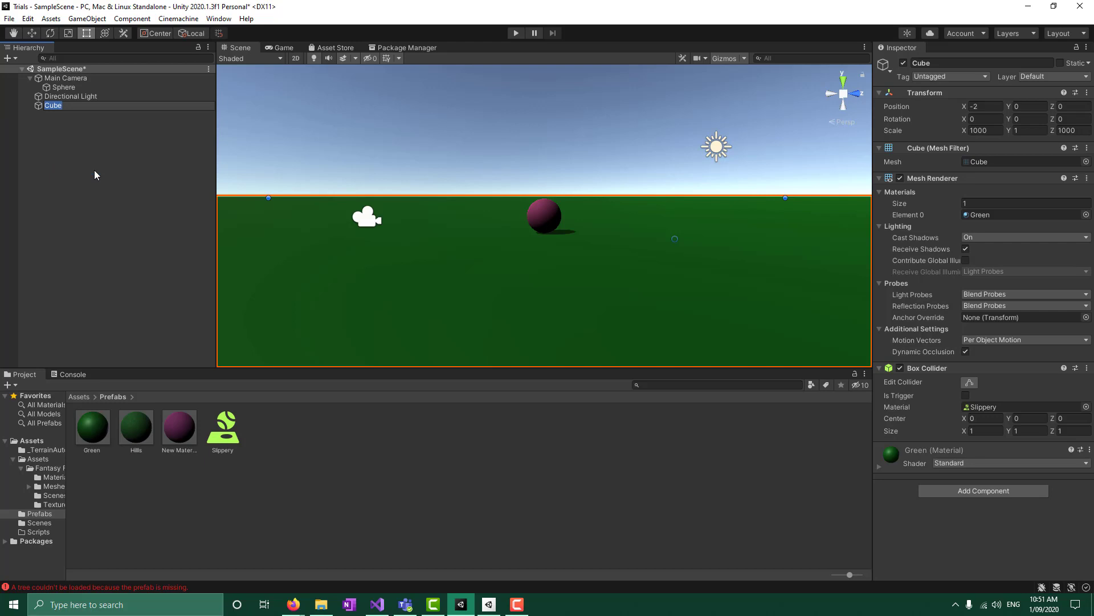
{"action": "type", "text": "Grounf"}
{"action": "key", "text": "BackSpace"}
{"action": "type", "text": "d"}
{"action": "left_click", "coordinate": [108, 181]}
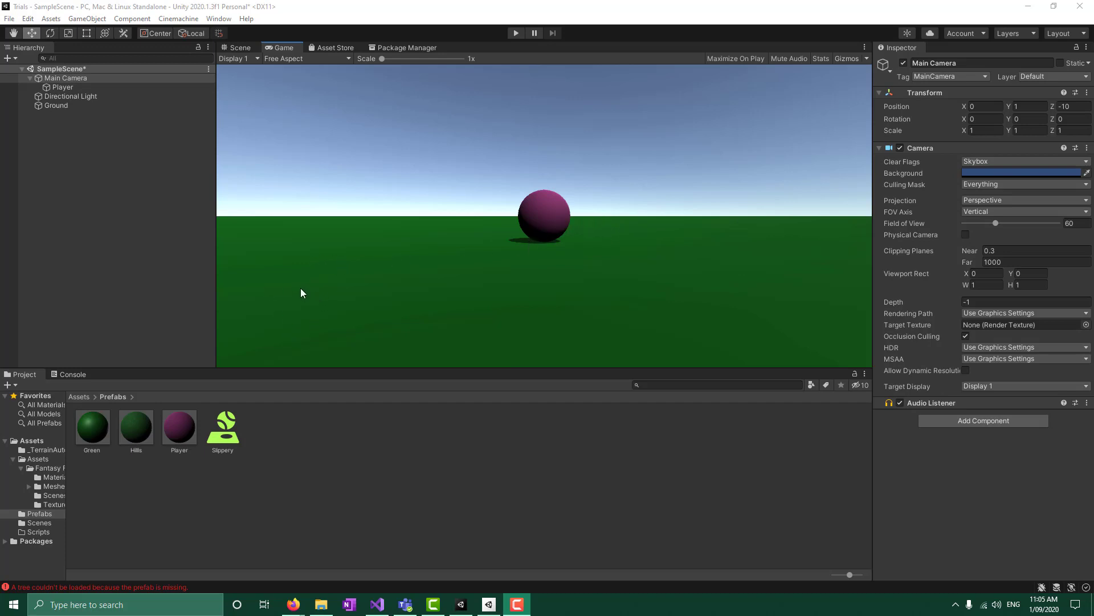
- Review the Ground and Player objects and their components in the Scene view
{"action": "left_click", "coordinate": [240, 48]}
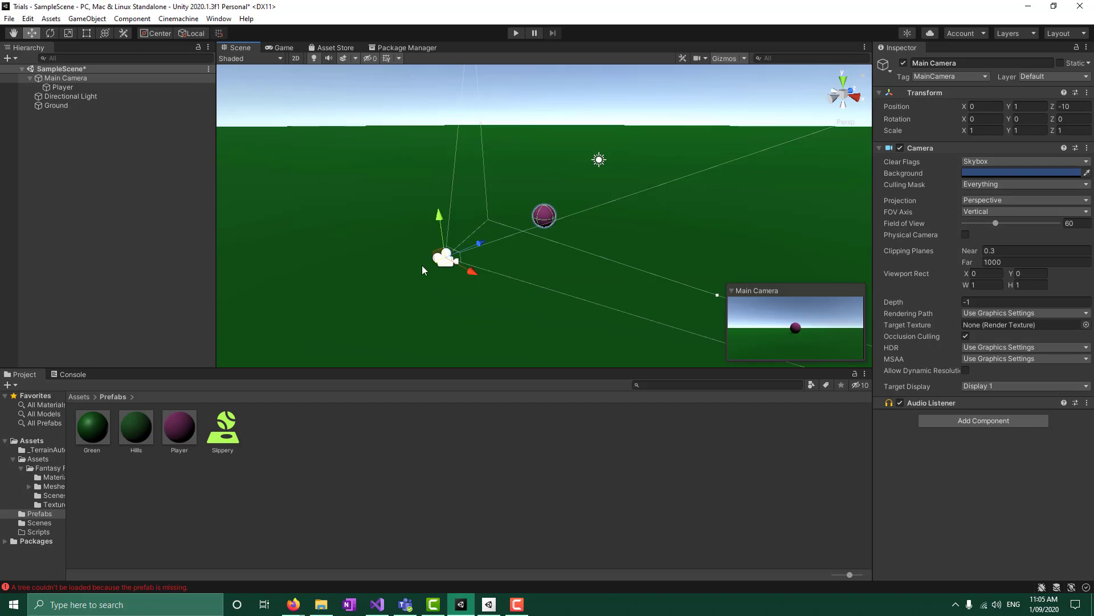
{"action": "left_click", "coordinate": [611, 241]}
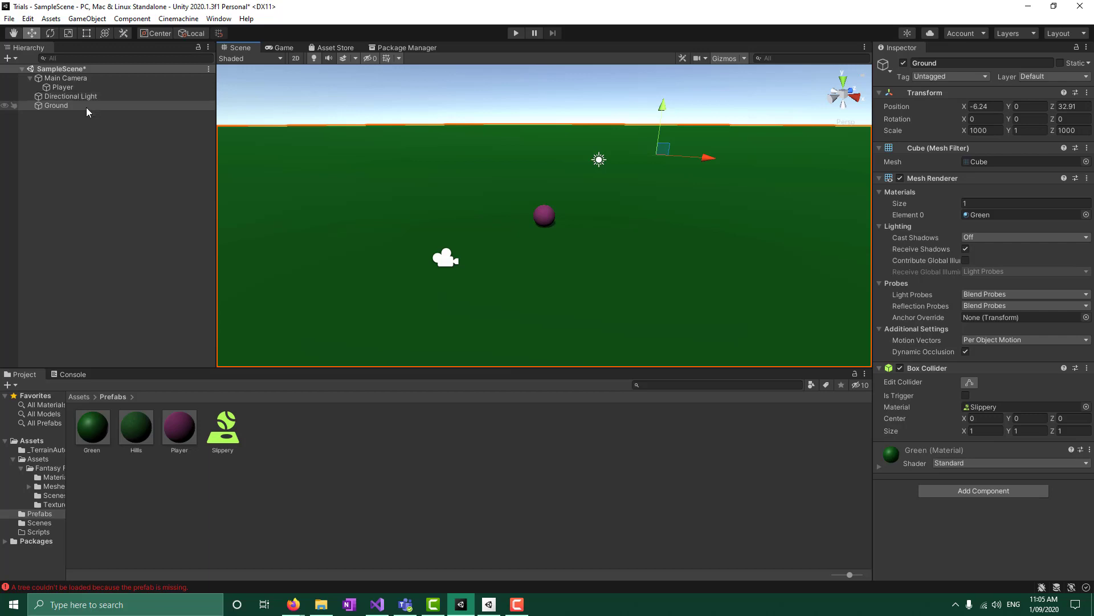
{"action": "left_click", "coordinate": [76, 87]}
{"action": "left_click", "coordinate": [74, 77]}
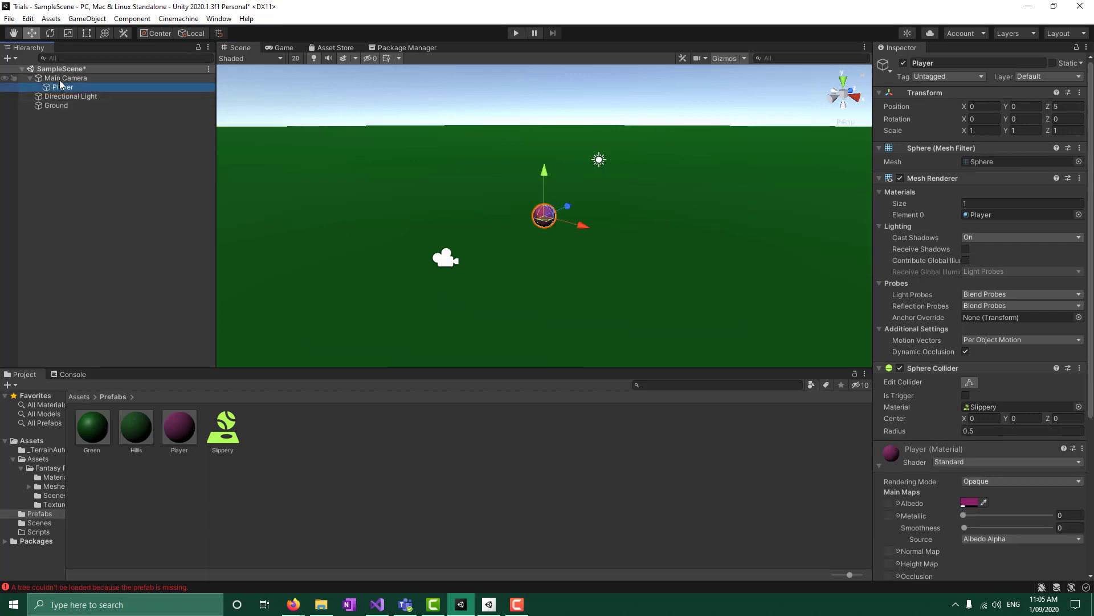
{"action": "left_click", "coordinate": [481, 334]}
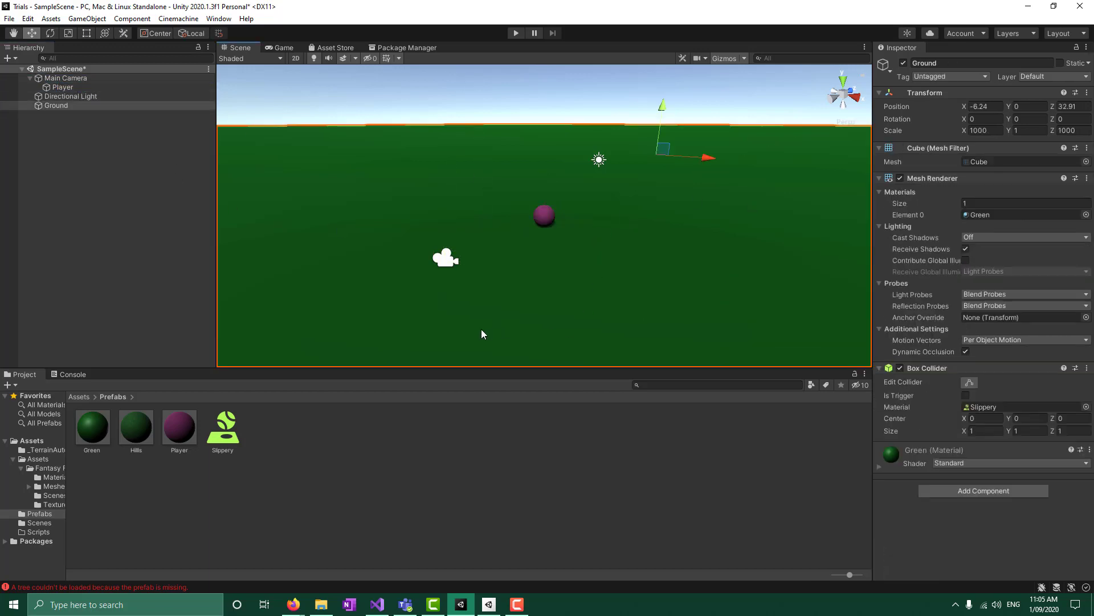
- Select the Player sphere and test-run the scene in play mode, stopping it again
{"action": "left_click", "coordinate": [544, 215]}
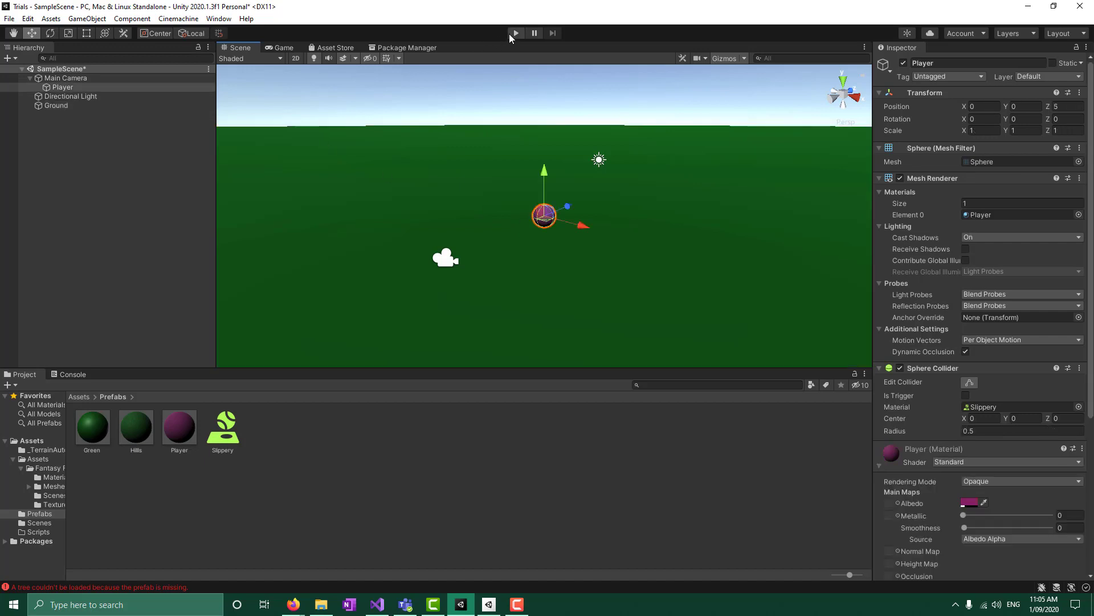
{"action": "left_click", "coordinate": [514, 36]}
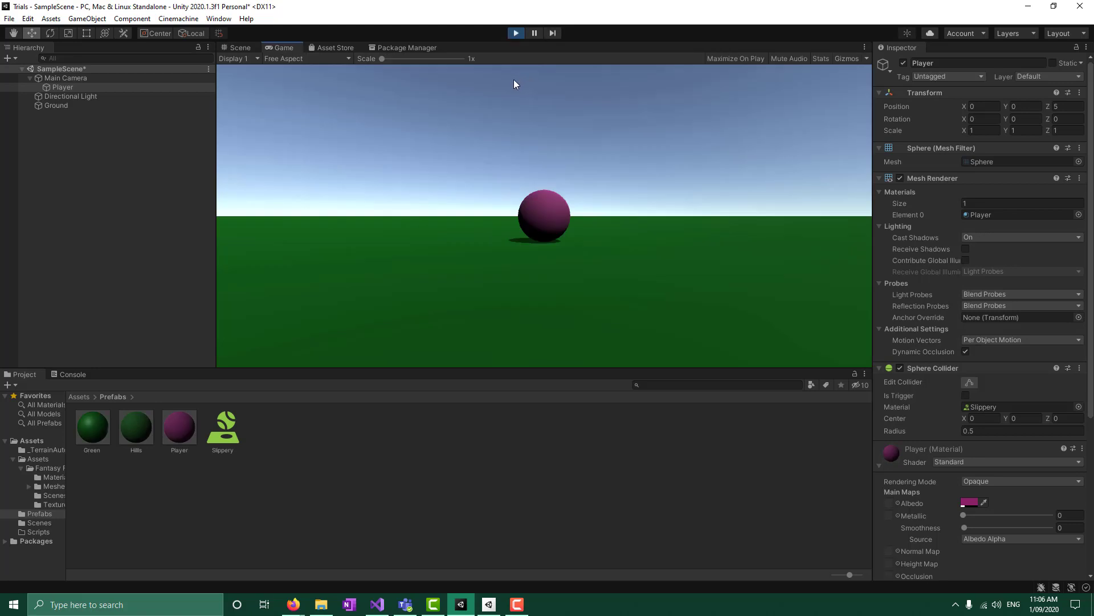
{"action": "left_click", "coordinate": [514, 34]}
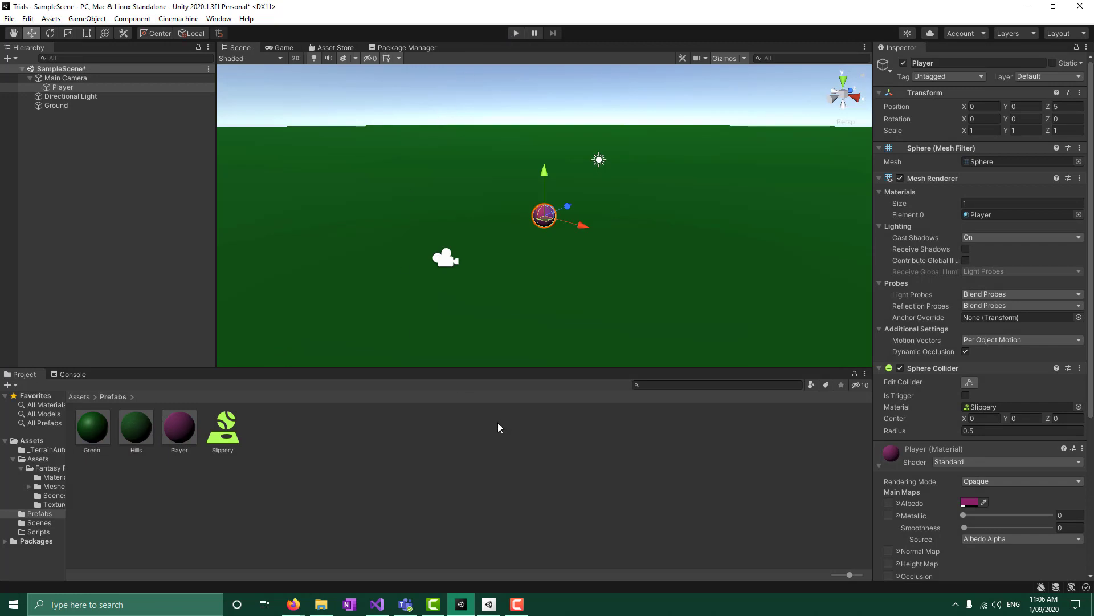
- Add a Rigidbody physics component to the Player and review its settings
{"action": "scroll", "coordinate": [1050, 420], "scroll_direction": "down", "scroll_amount": 5}
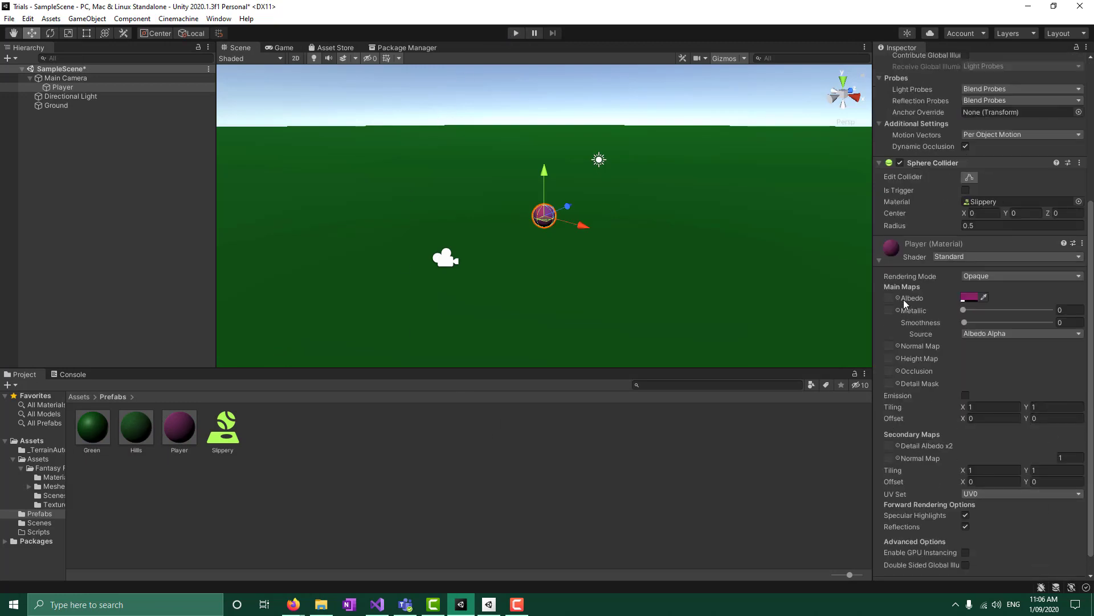
{"action": "left_click", "coordinate": [881, 258]}
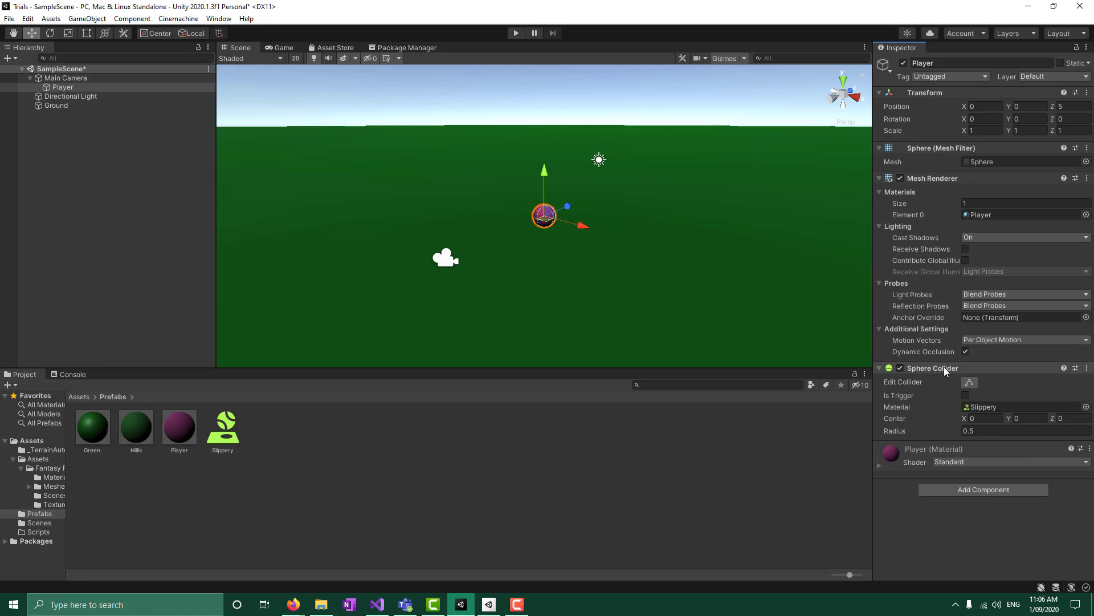
{"action": "left_click", "coordinate": [970, 492]}
{"action": "scroll", "coordinate": [1000, 500], "scroll_direction": "down", "scroll_amount": 1}
{"action": "left_click", "coordinate": [966, 527]}
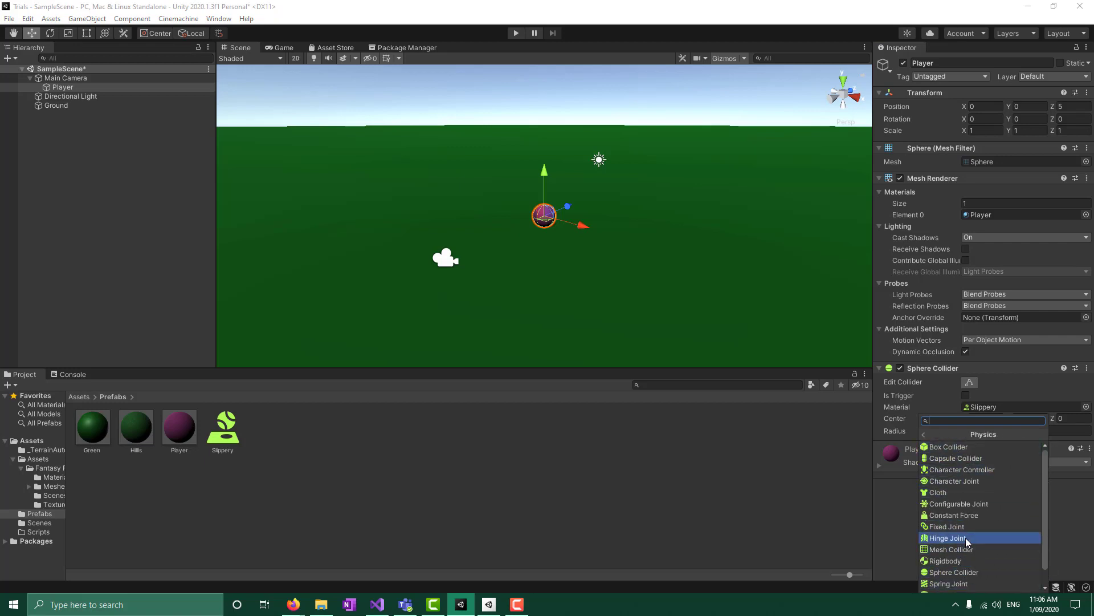
{"action": "scroll", "coordinate": [977, 521], "scroll_direction": "down", "scroll_amount": 1}
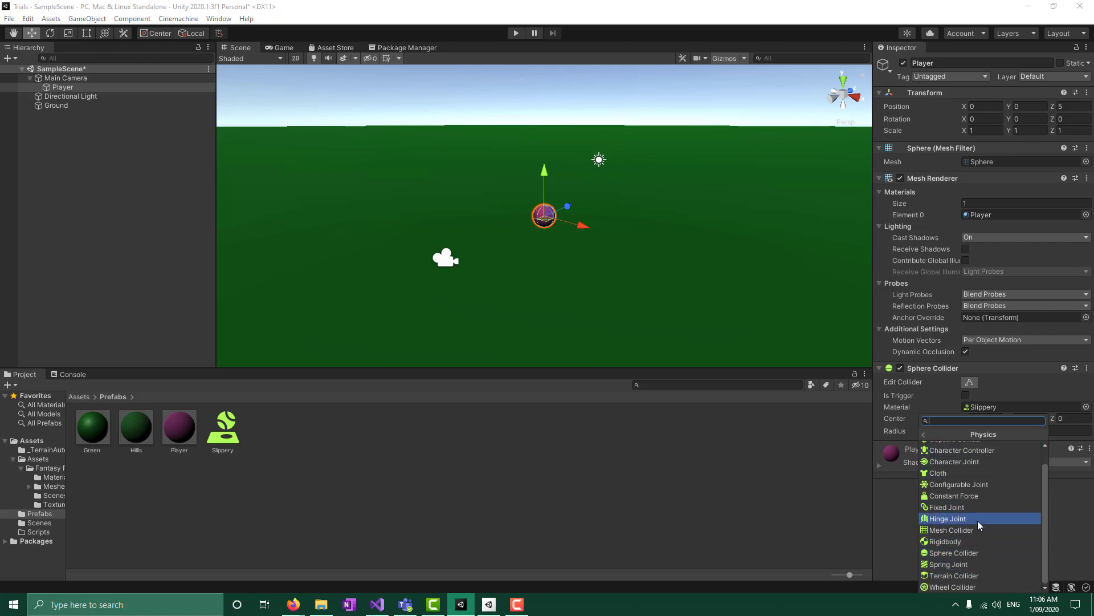
{"action": "left_click", "coordinate": [939, 541]}
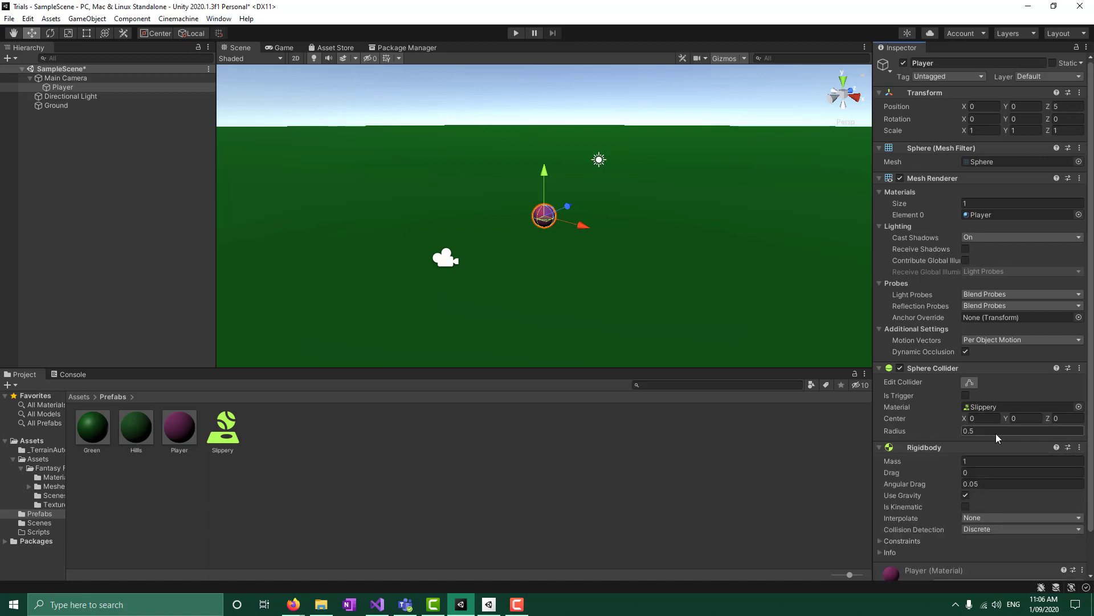
{"action": "scroll", "coordinate": [996, 434], "scroll_direction": "down", "scroll_amount": 2}
{"action": "scroll", "coordinate": [1051, 348], "scroll_direction": "up", "scroll_amount": 2}
{"action": "scroll", "coordinate": [934, 439], "scroll_direction": "down", "scroll_amount": 2}
- Add a Rigidbody physics component to the Ground object
{"action": "left_click", "coordinate": [64, 106]}
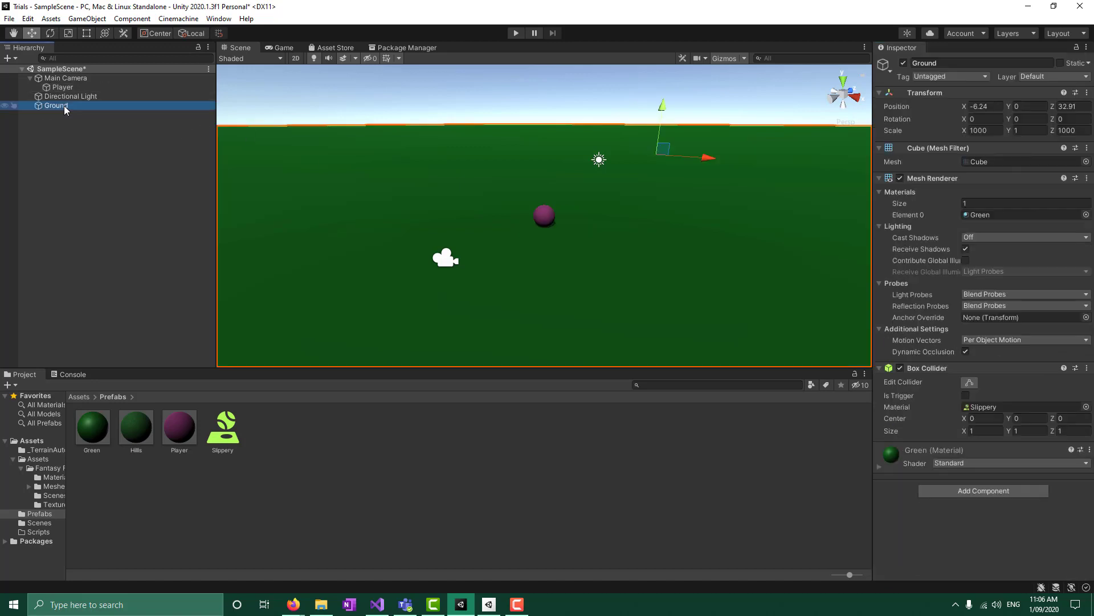
{"action": "left_click", "coordinate": [1000, 490]}
{"action": "scroll", "coordinate": [1003, 496], "scroll_direction": "down", "scroll_amount": 2}
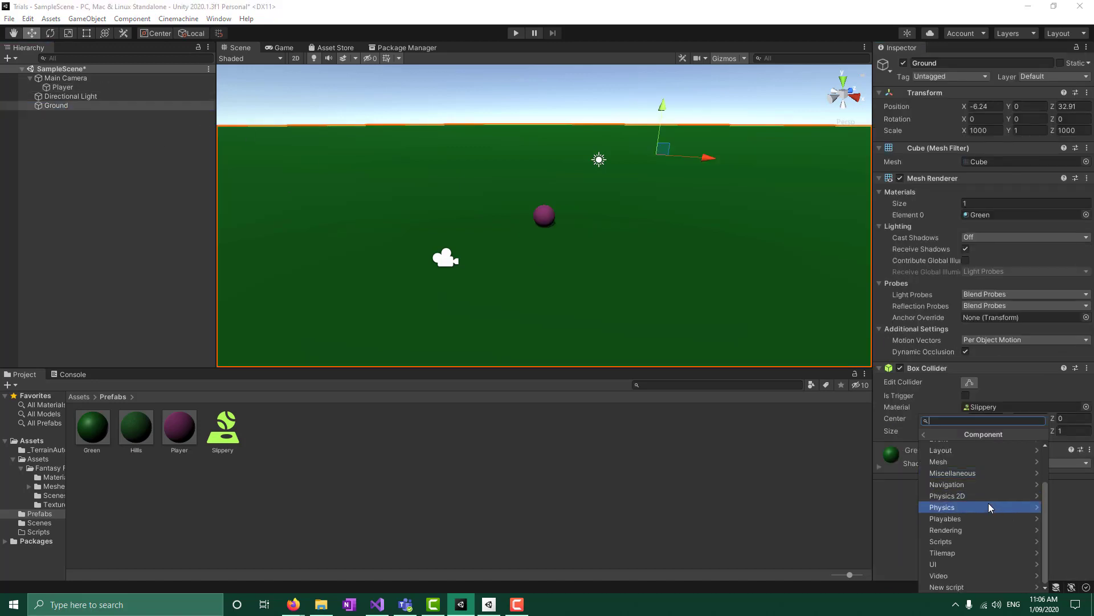
{"action": "left_click", "coordinate": [971, 506]}
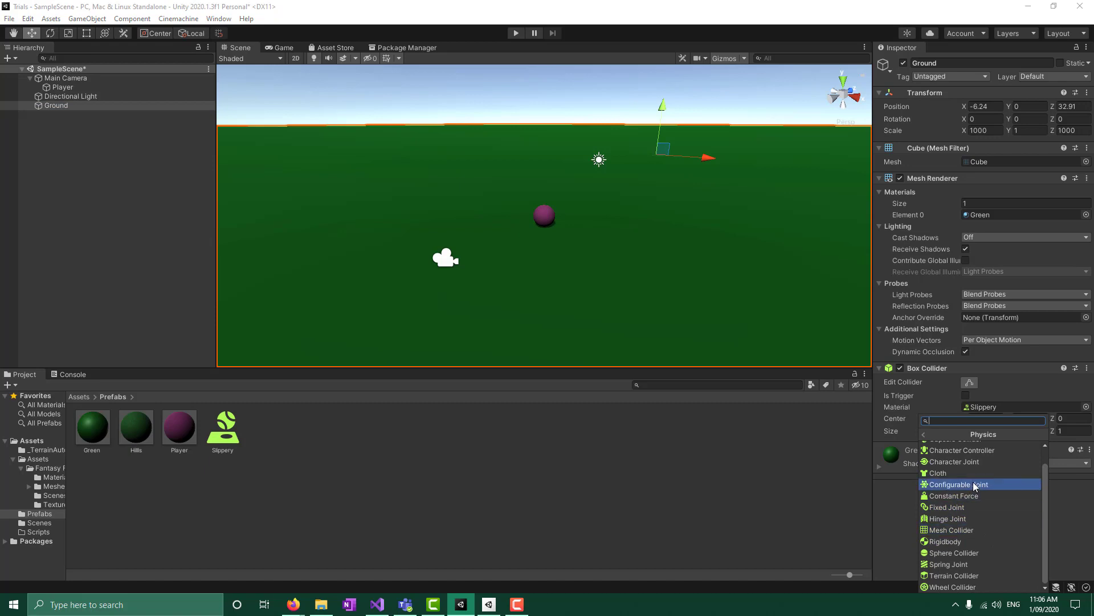
{"action": "left_click", "coordinate": [948, 561]}
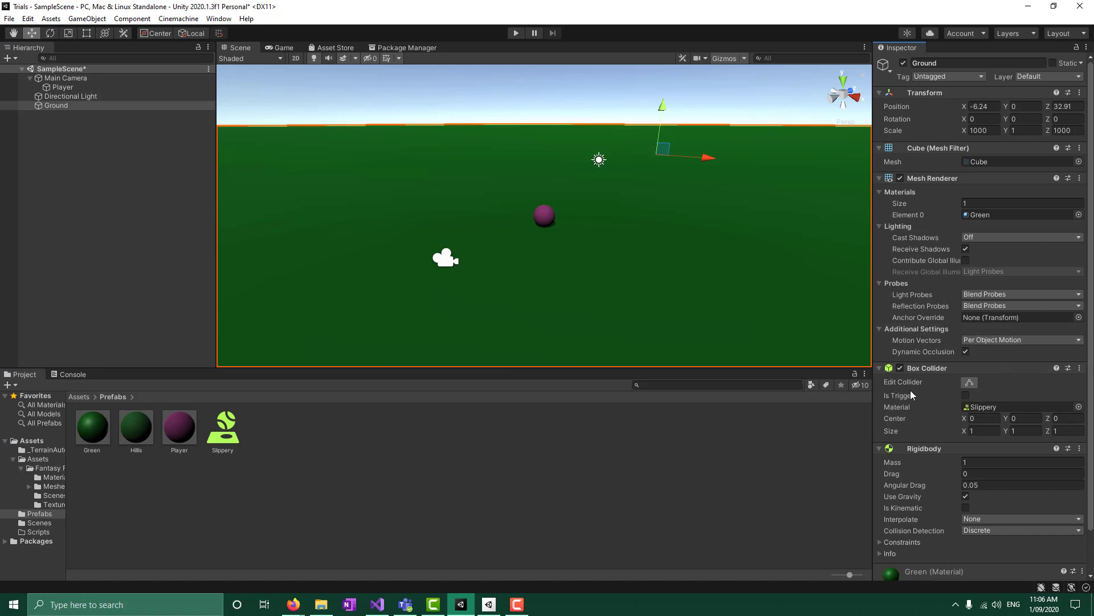
- Compare the Player and Ground, and switch Use Gravity off and back on in the Ground's Rigidbody
{"action": "left_click", "coordinate": [66, 88]}
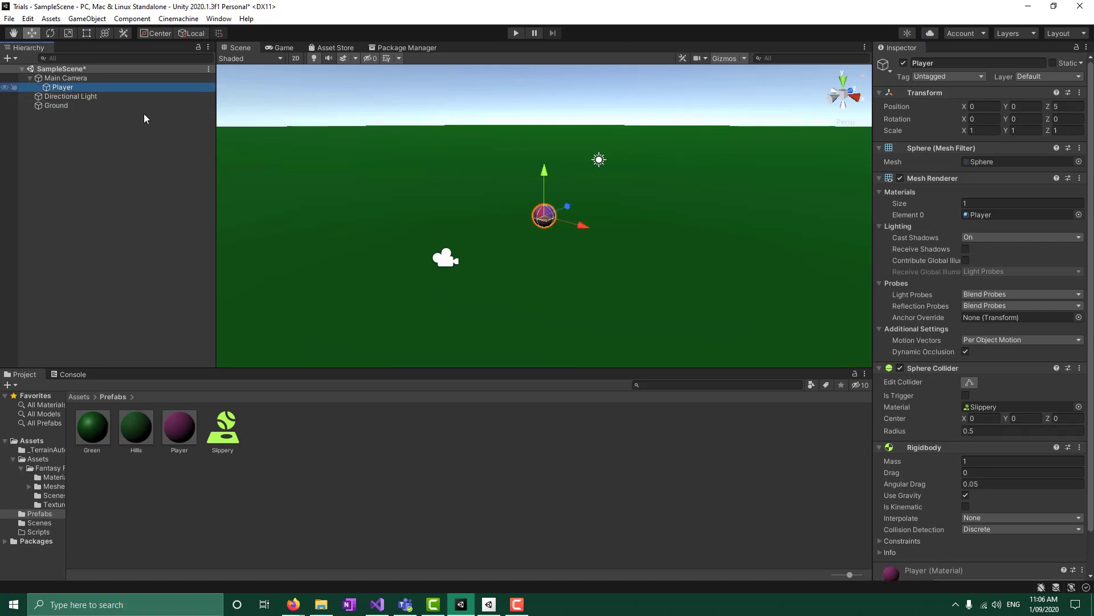
{"action": "left_click", "coordinate": [54, 106]}
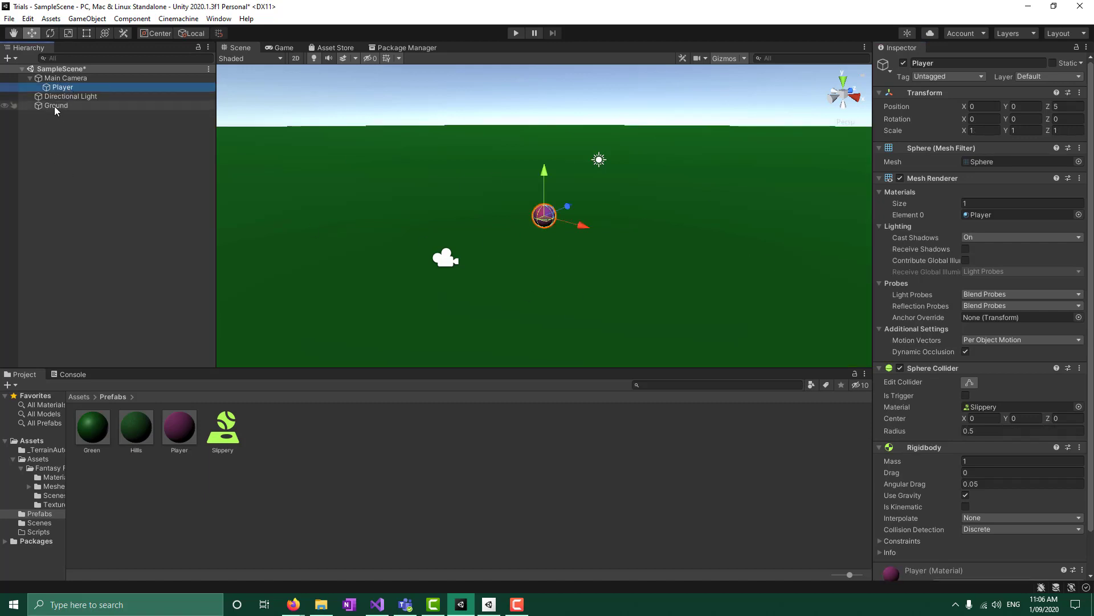
{"action": "scroll", "coordinate": [1046, 296], "scroll_direction": "down", "scroll_amount": 2}
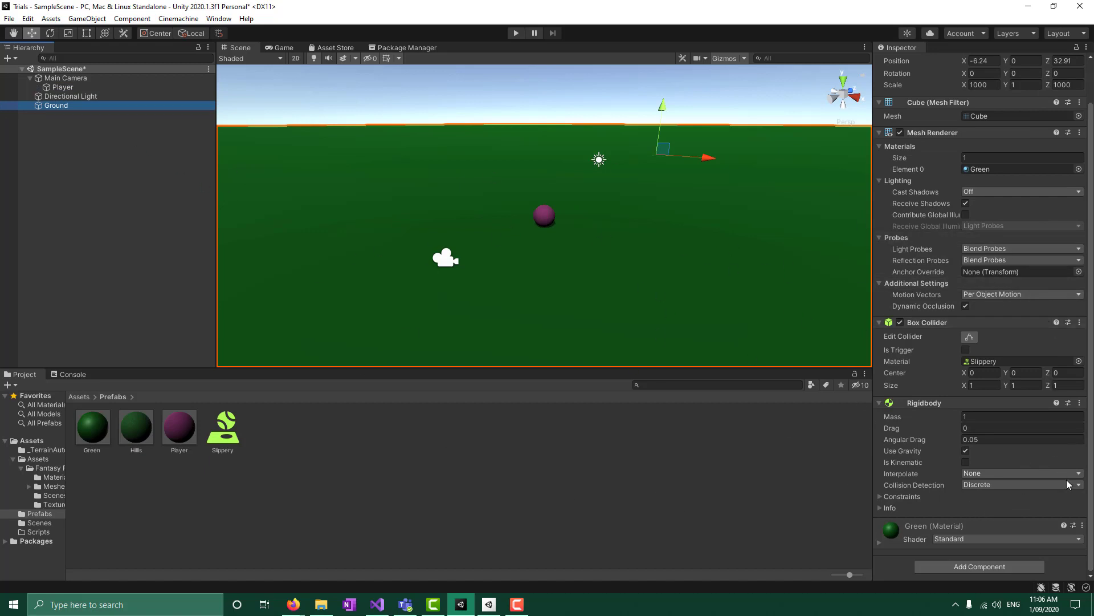
{"action": "left_click", "coordinate": [966, 451]}
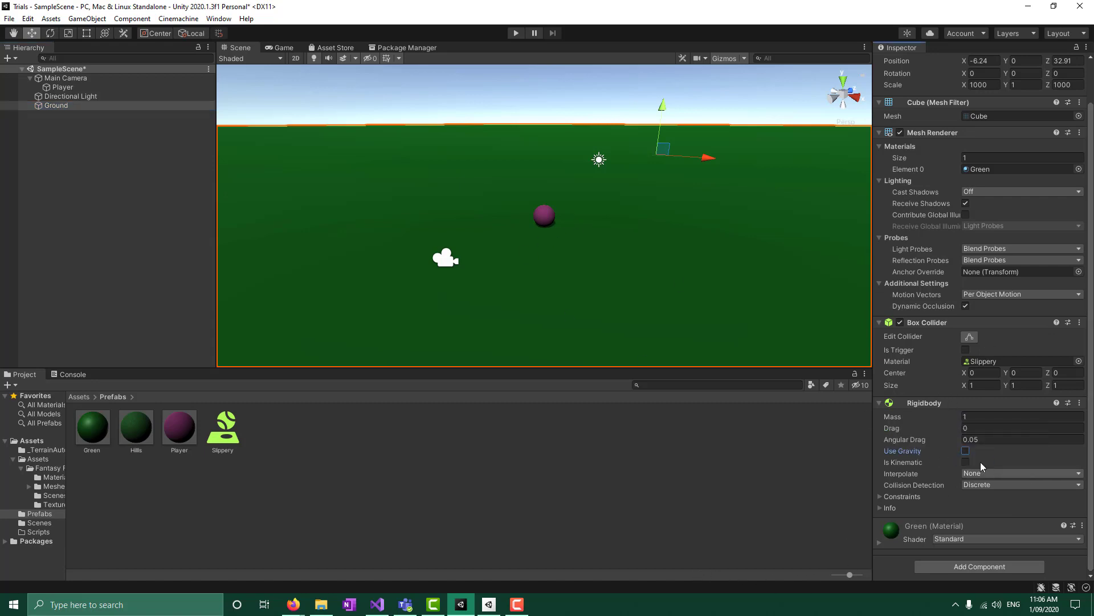
{"action": "left_click", "coordinate": [965, 450]}
- Test-run the scene in the Game view with gravity enabled on the Ground's Rigidbody
{"action": "left_click", "coordinate": [282, 48]}
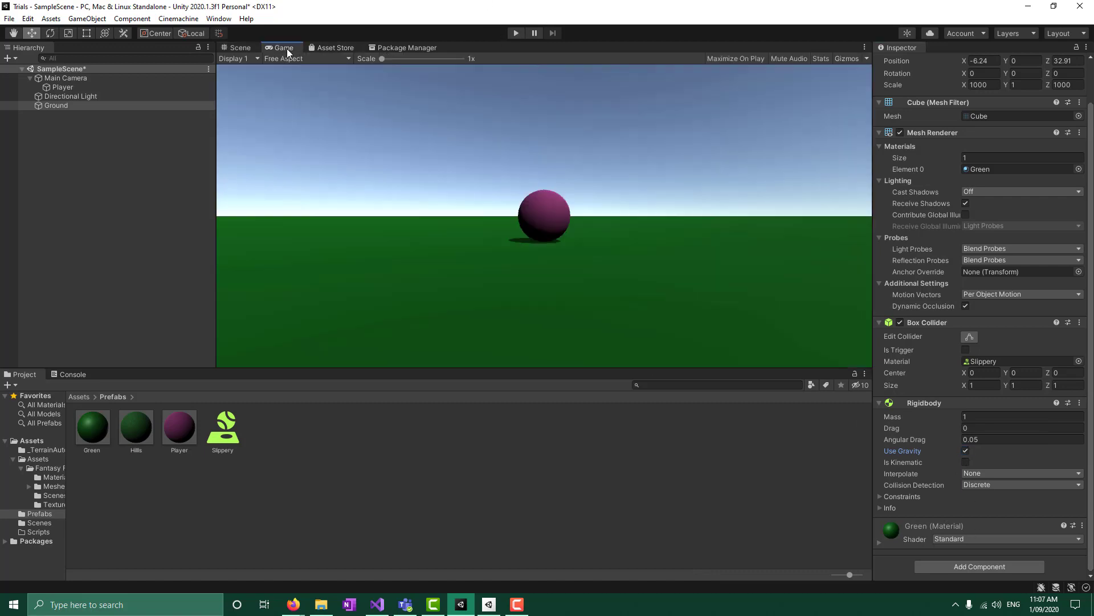
{"action": "left_click", "coordinate": [517, 33]}
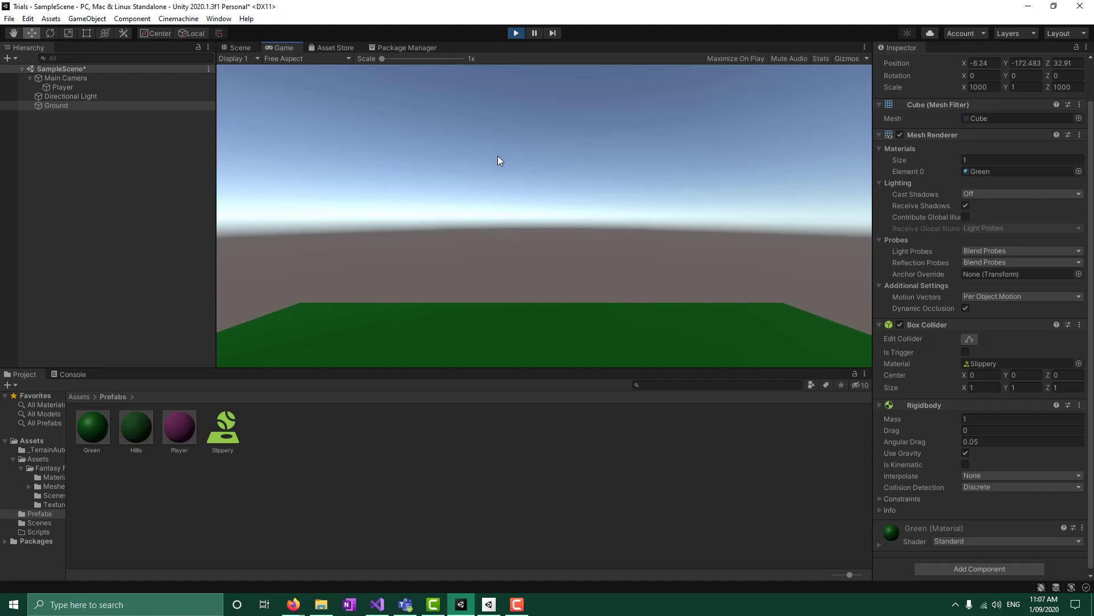
- Stop the test run, turn off Use Gravity on the Ground's Rigidbody, and run the scene again
{"action": "left_click", "coordinate": [516, 33]}
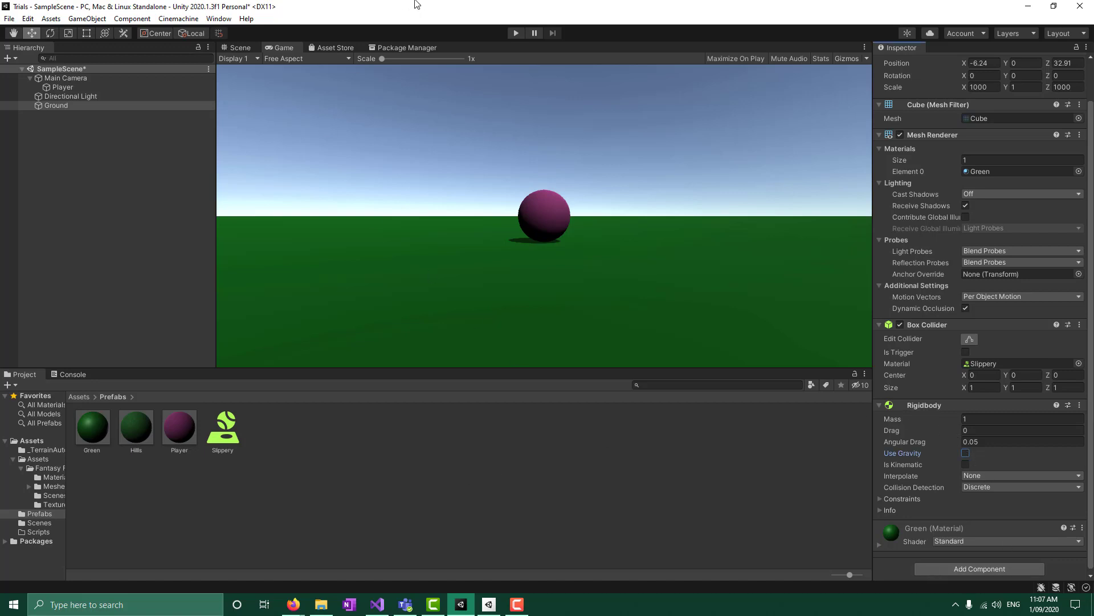
{"action": "left_click", "coordinate": [516, 33]}
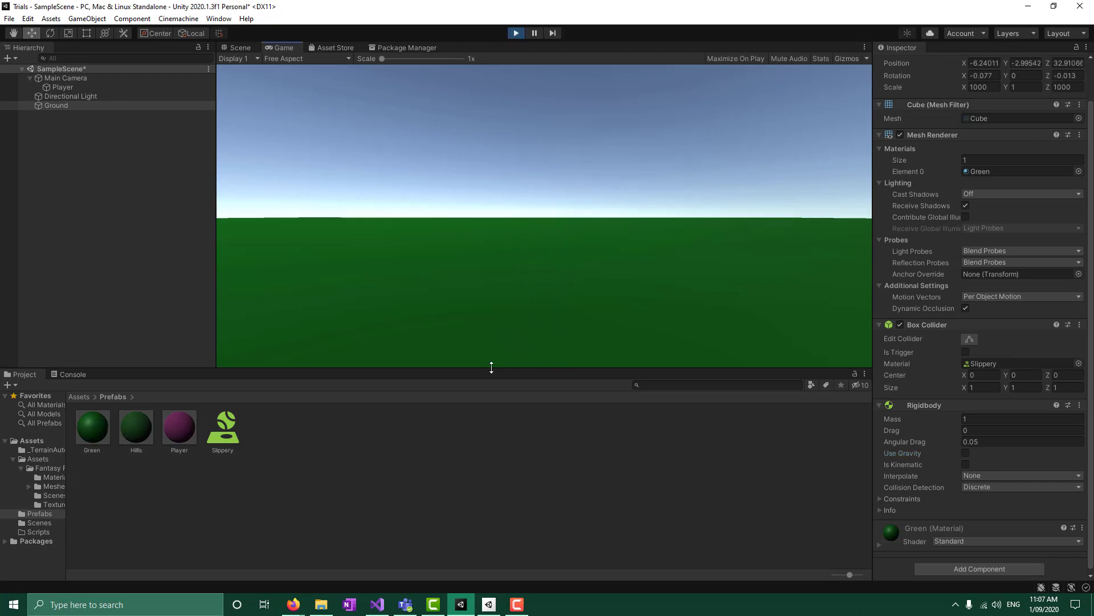
- Stop the test run and move the Player out of the Main Camera to the root of SampleScene
{"action": "left_click", "coordinate": [515, 35]}
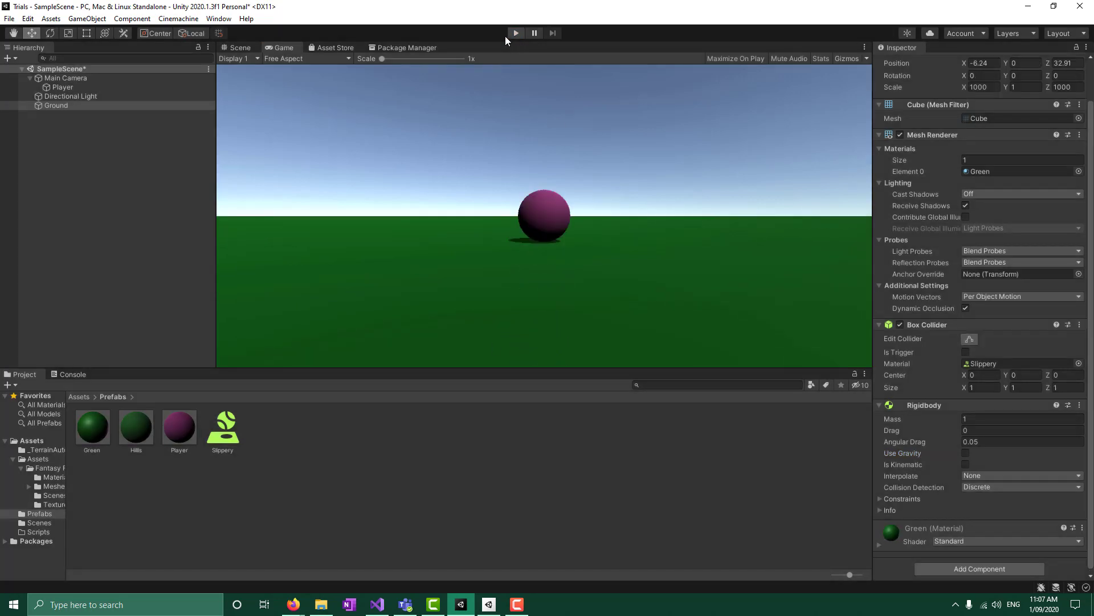
{"action": "left_click", "coordinate": [64, 88]}
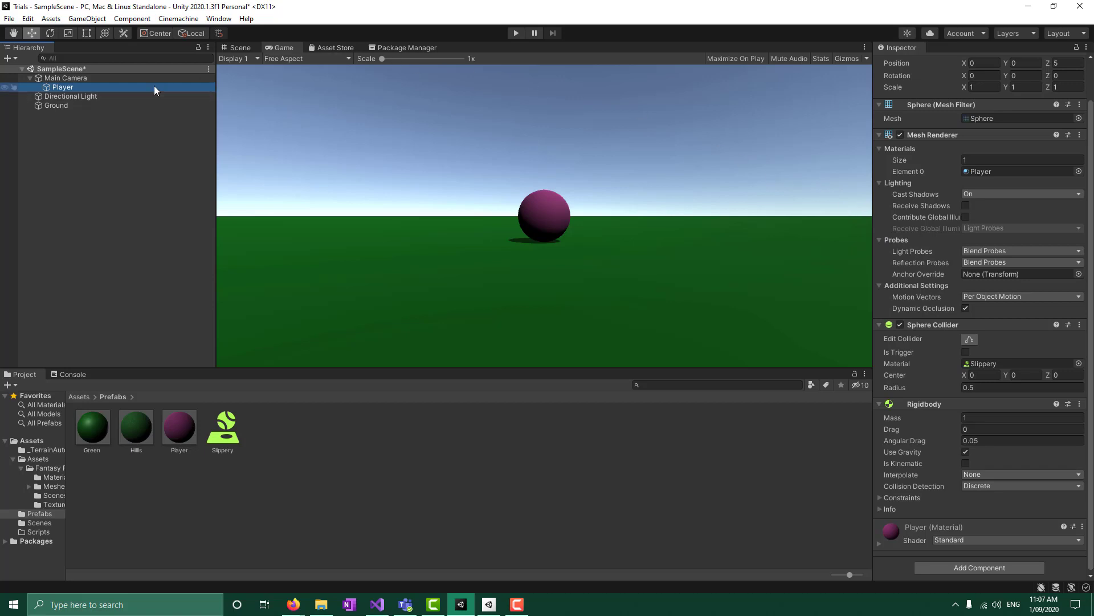
{"action": "left_click", "coordinate": [108, 79]}
{"action": "left_click_drag", "start_coordinate": [76, 87], "coordinate": [51, 109]}
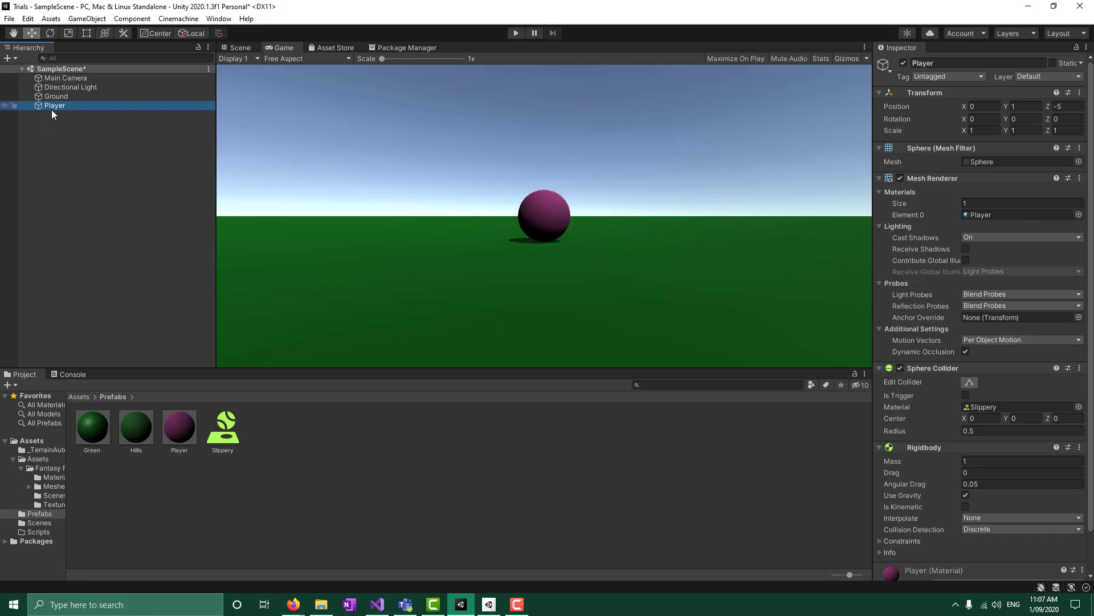
{"action": "left_click", "coordinate": [51, 104]}
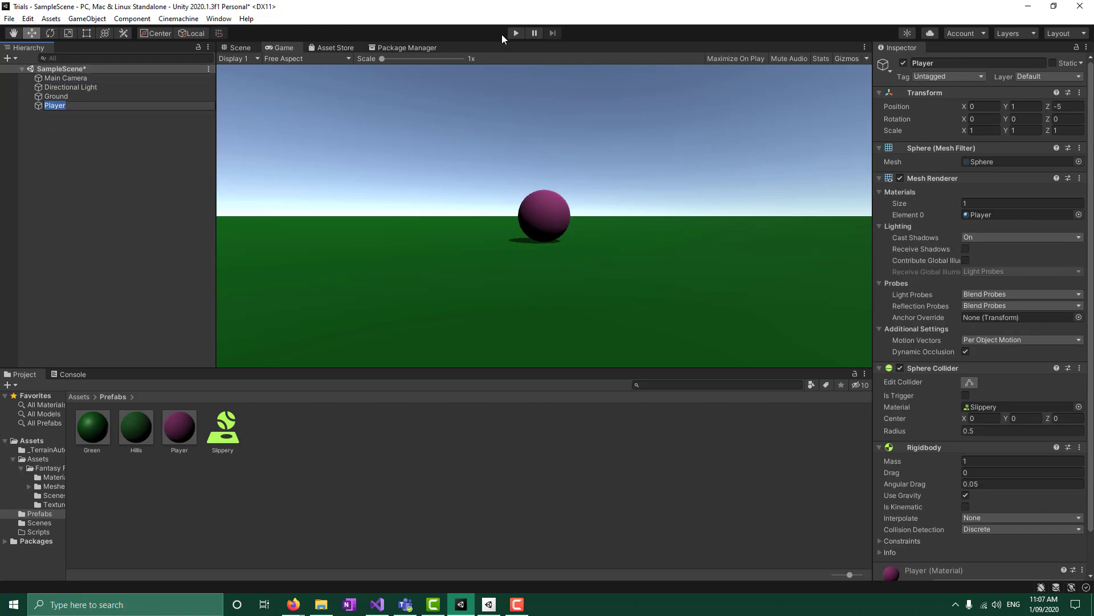
{"action": "key", "text": "Return"}
- Test-run the scene with the Player detached from the Main Camera, and stop the run
{"action": "left_click", "coordinate": [236, 45]}
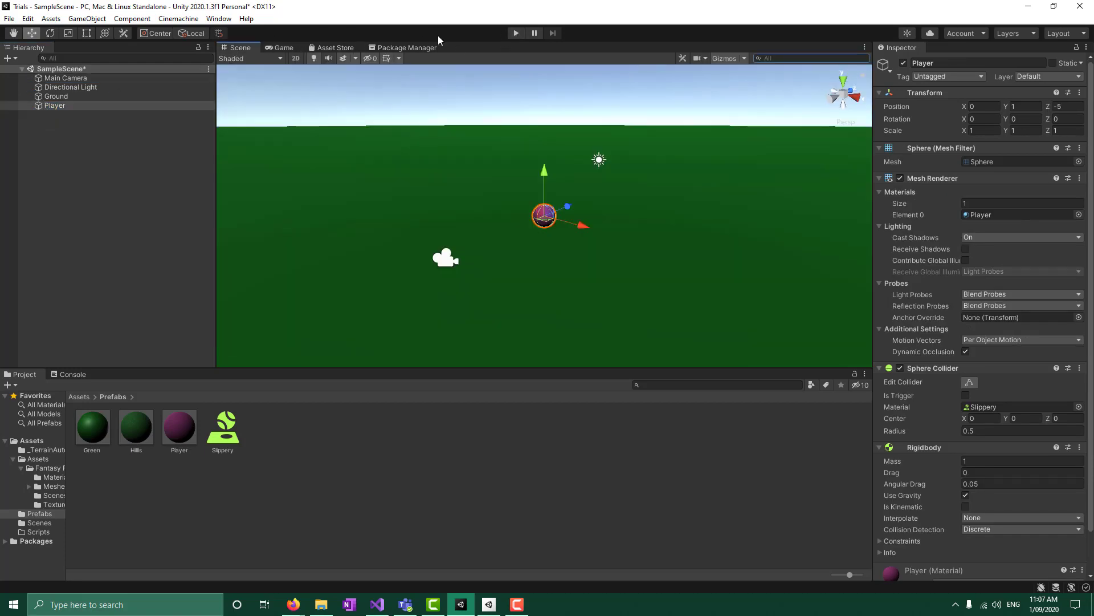
{"action": "left_click", "coordinate": [515, 33]}
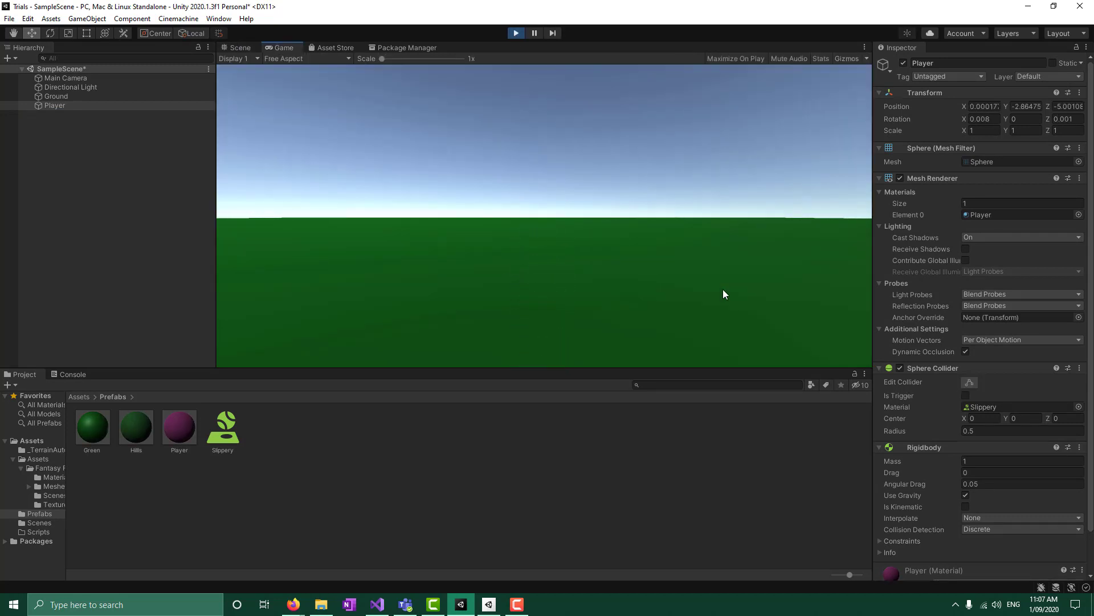
{"action": "left_click", "coordinate": [515, 33]}
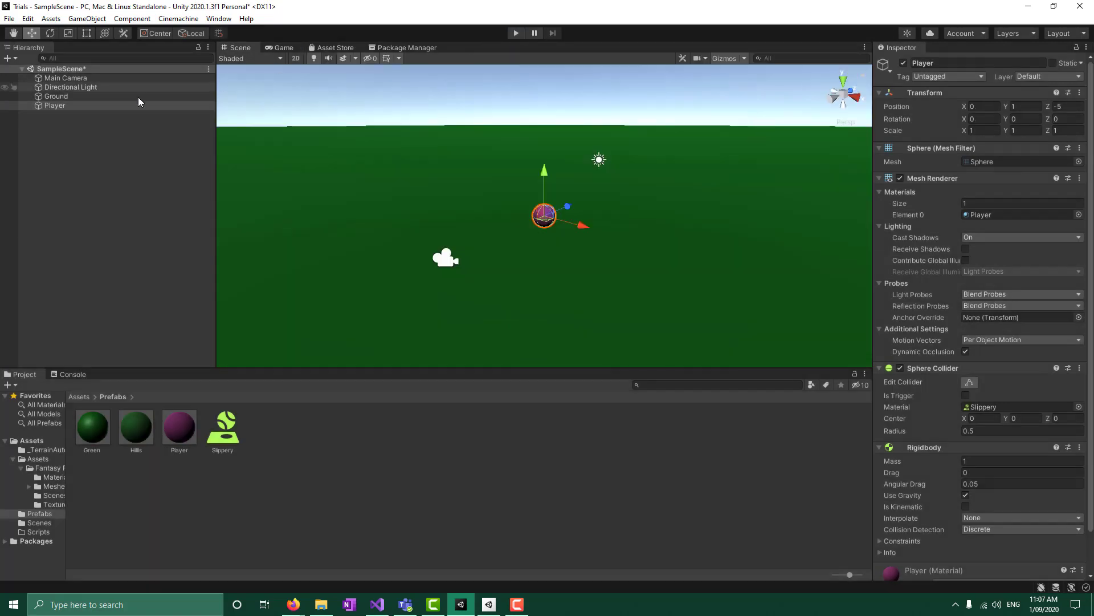
- Freeze position and rotation on X, Y and Z in the Ground's Rigidbody constraints, and test-run the scene
{"action": "left_click", "coordinate": [138, 97]}
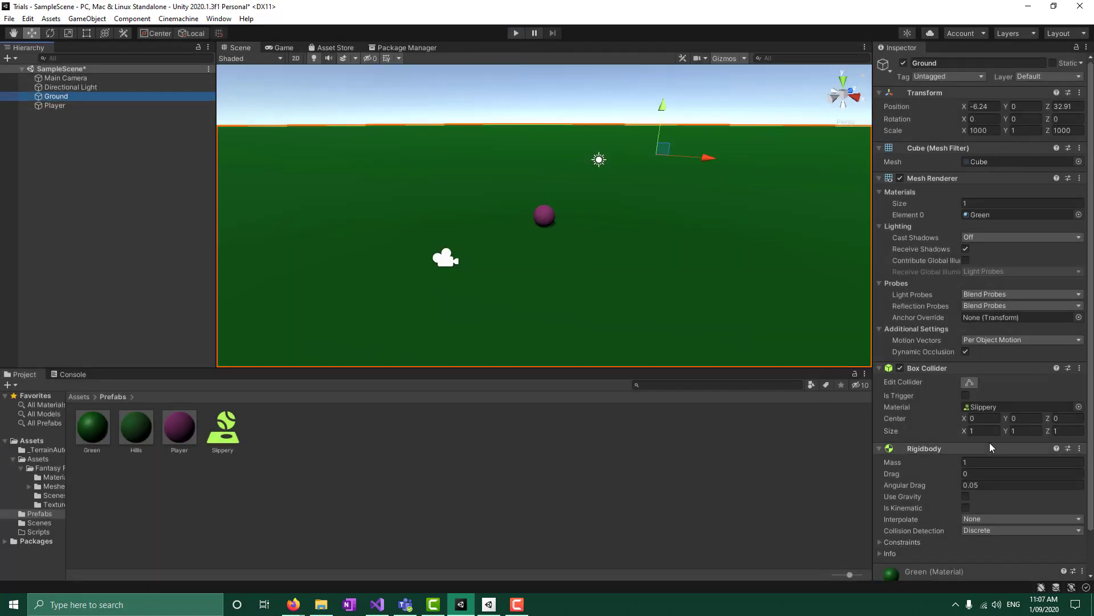
{"action": "scroll", "coordinate": [991, 448], "scroll_direction": "down", "scroll_amount": 2}
{"action": "left_click", "coordinate": [985, 485]}
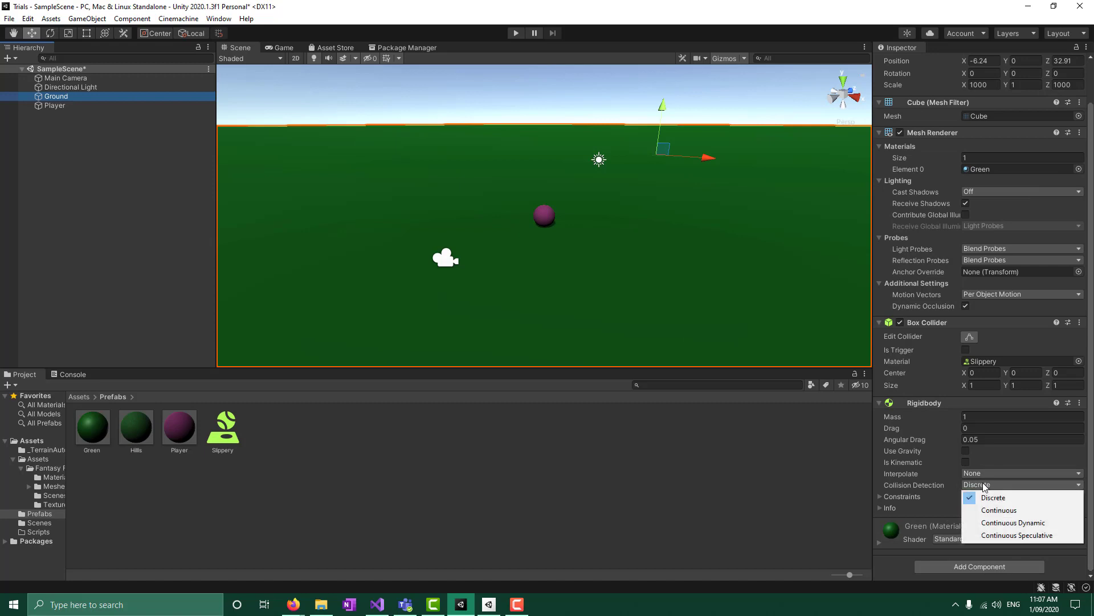
{"action": "left_click", "coordinate": [984, 485]}
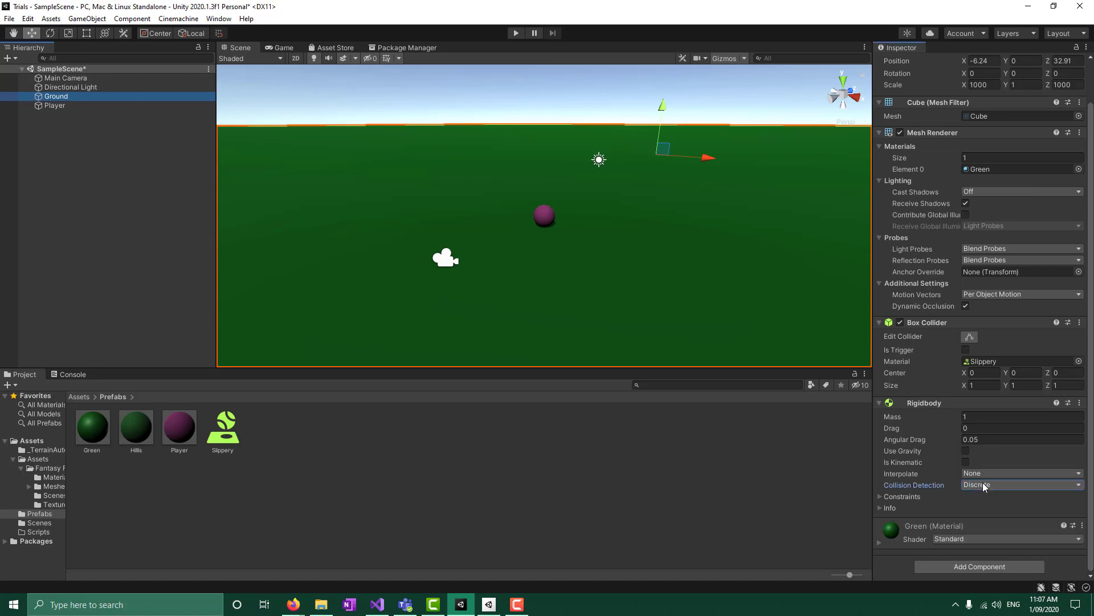
{"action": "left_click", "coordinate": [885, 496]}
{"action": "scroll", "coordinate": [986, 476], "scroll_direction": "down", "scroll_amount": 1}
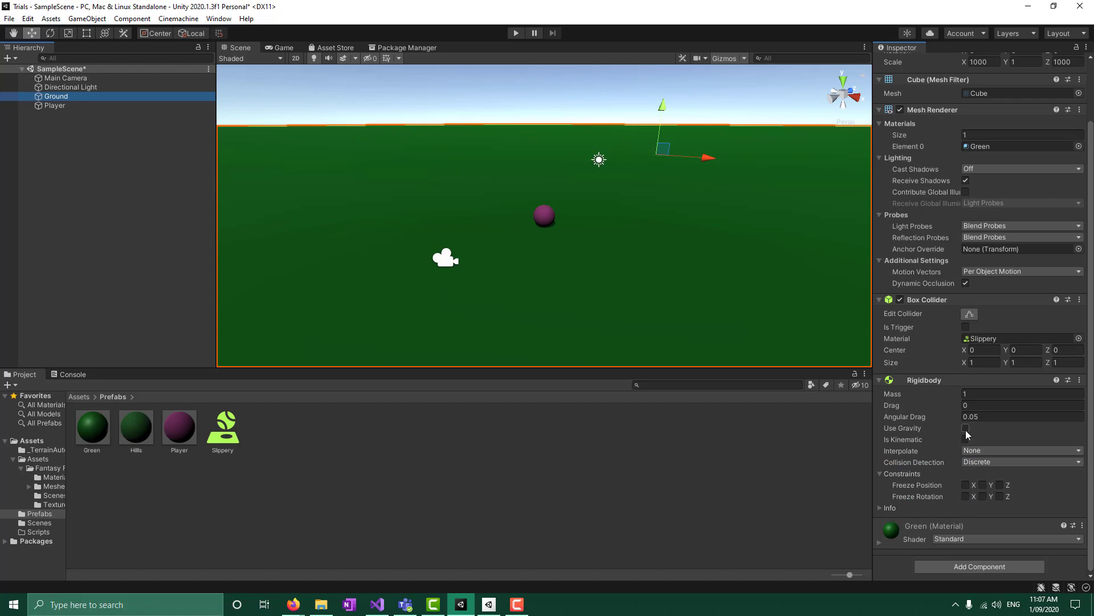
{"action": "left_click", "coordinate": [965, 485]}
{"action": "left_click", "coordinate": [982, 485]}
{"action": "left_click", "coordinate": [1000, 485]}
{"action": "left_click", "coordinate": [965, 496]}
{"action": "left_click", "coordinate": [982, 496]}
{"action": "left_click", "coordinate": [1000, 496]}
{"action": "left_click", "coordinate": [516, 33]}
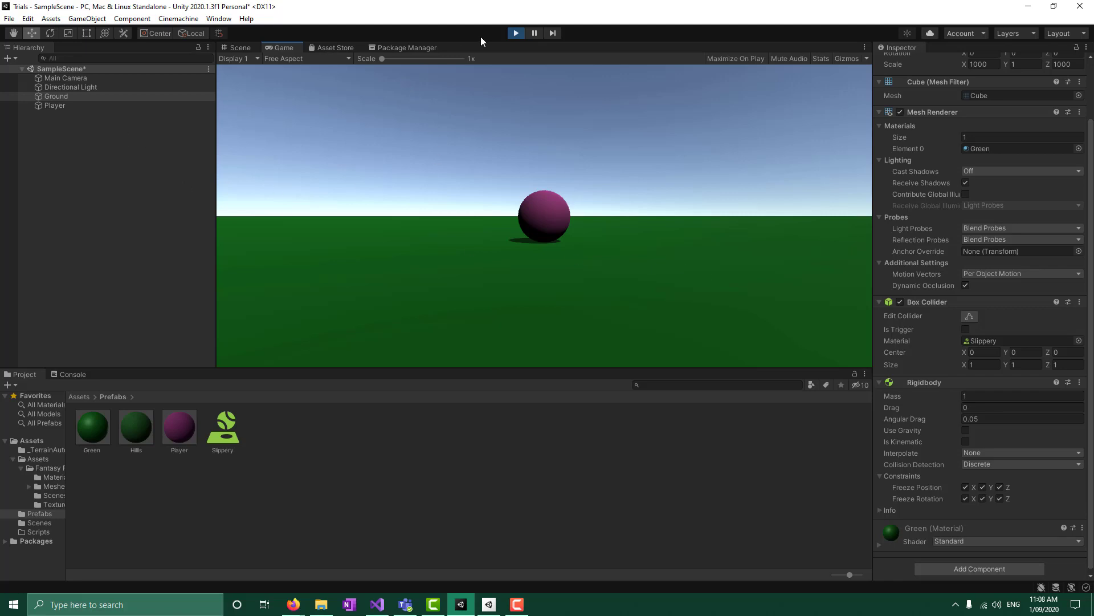
{"action": "left_click", "coordinate": [516, 33]}
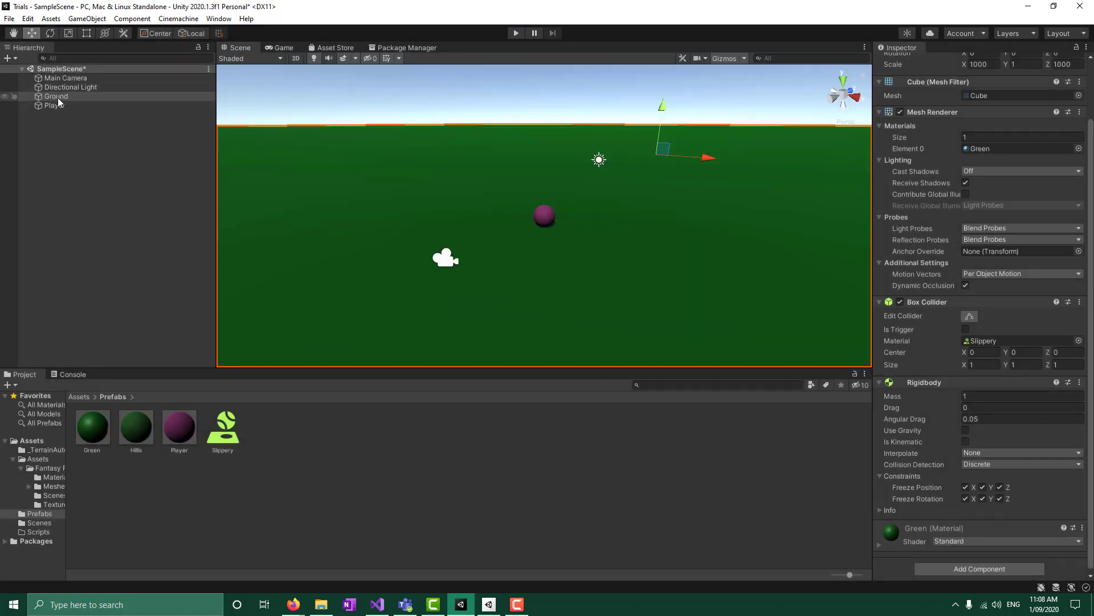
- Make the Player a child of the Main Camera again and raise it above the Ground
{"action": "left_click_drag", "start_coordinate": [56, 106], "coordinate": [85, 79]}
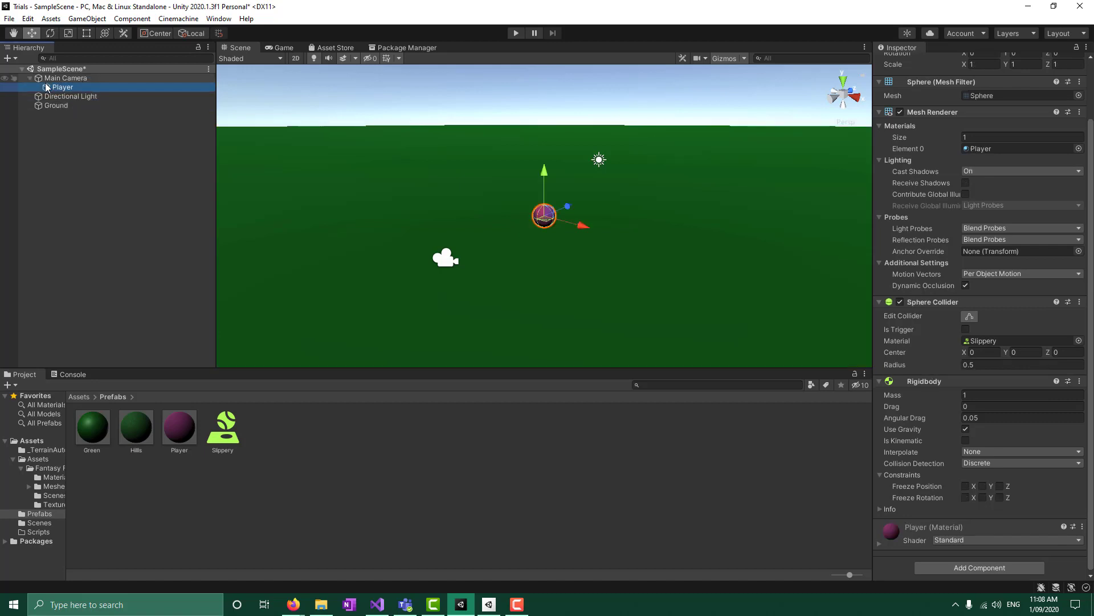
{"action": "left_click", "coordinate": [685, 312]}
{"action": "left_click", "coordinate": [92, 90]}
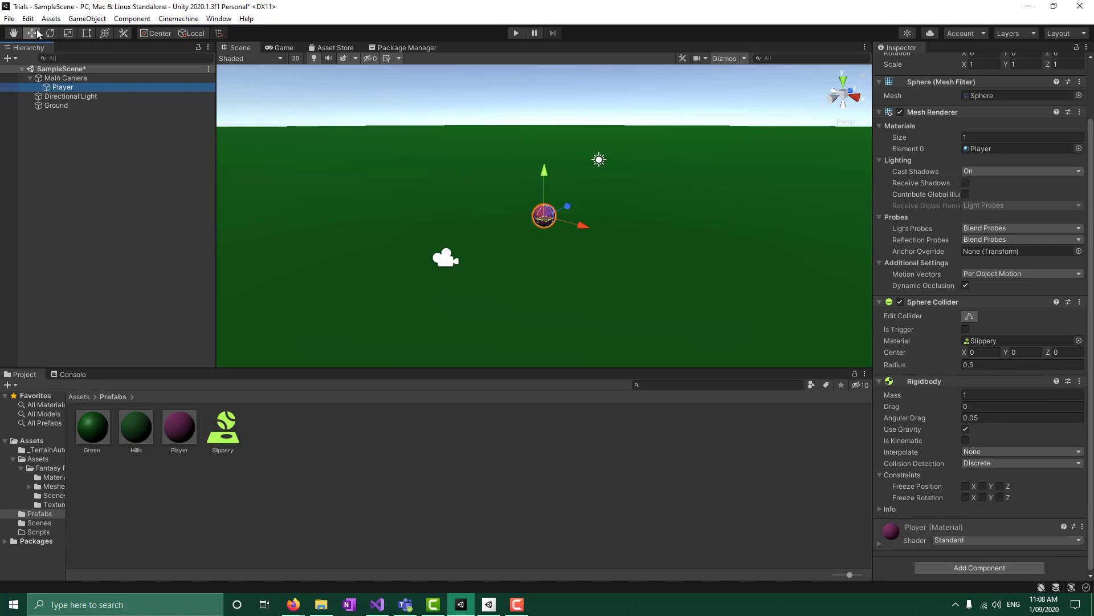
{"action": "left_click_drag", "start_coordinate": [543, 174], "coordinate": [551, 133]}
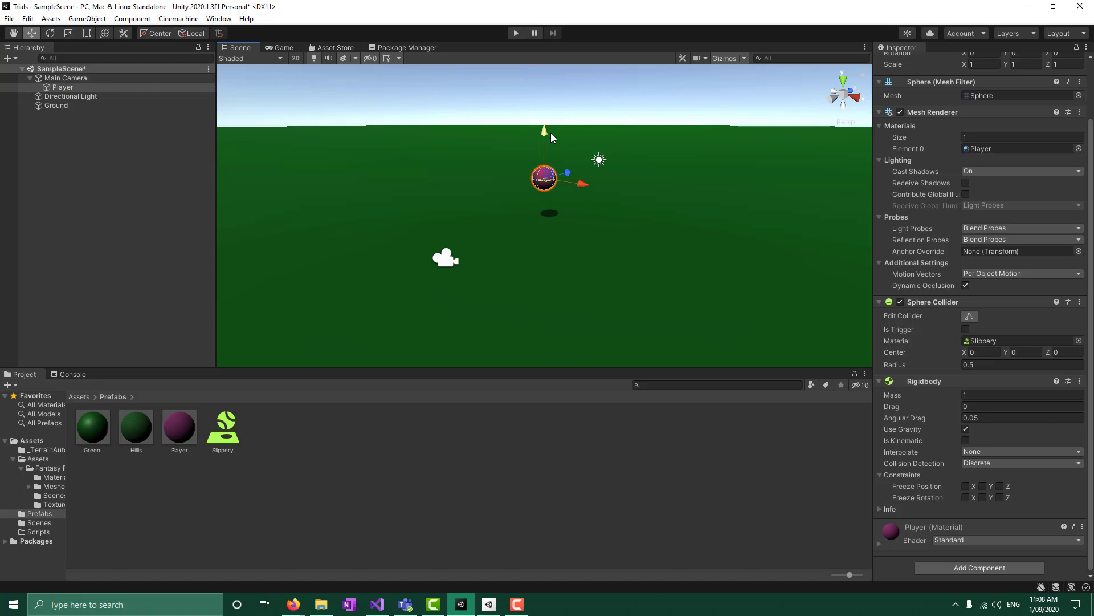
- Test-run the raised Player's fall onto the Ground in the Game view, and stop the run
{"action": "left_click", "coordinate": [280, 47]}
{"action": "left_click", "coordinate": [515, 33]}
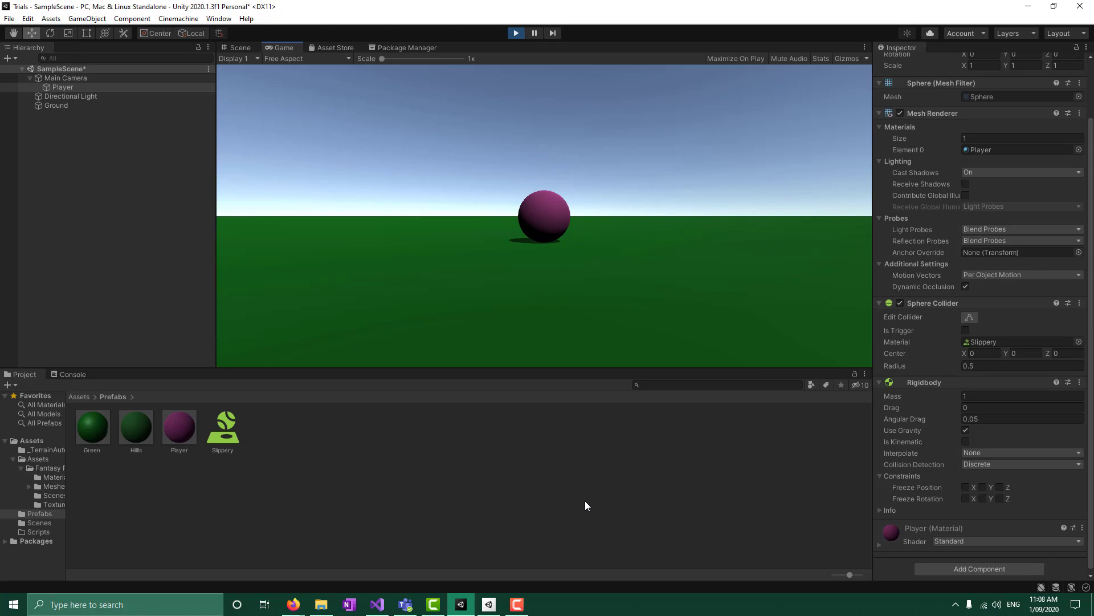
{"action": "right_click", "coordinate": [75, 162]}
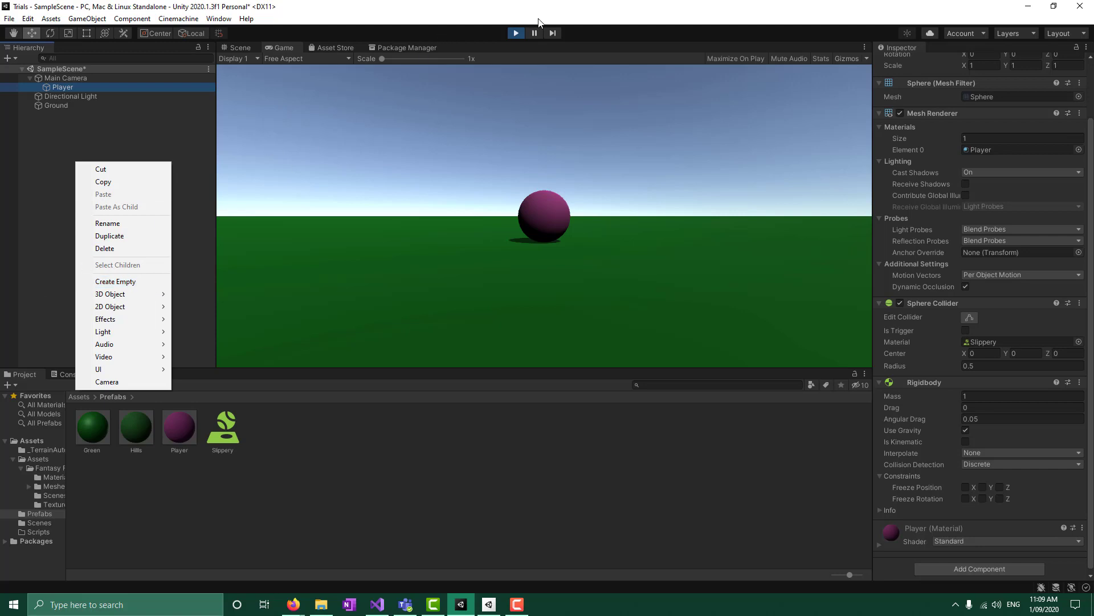
{"action": "left_click", "coordinate": [514, 34]}
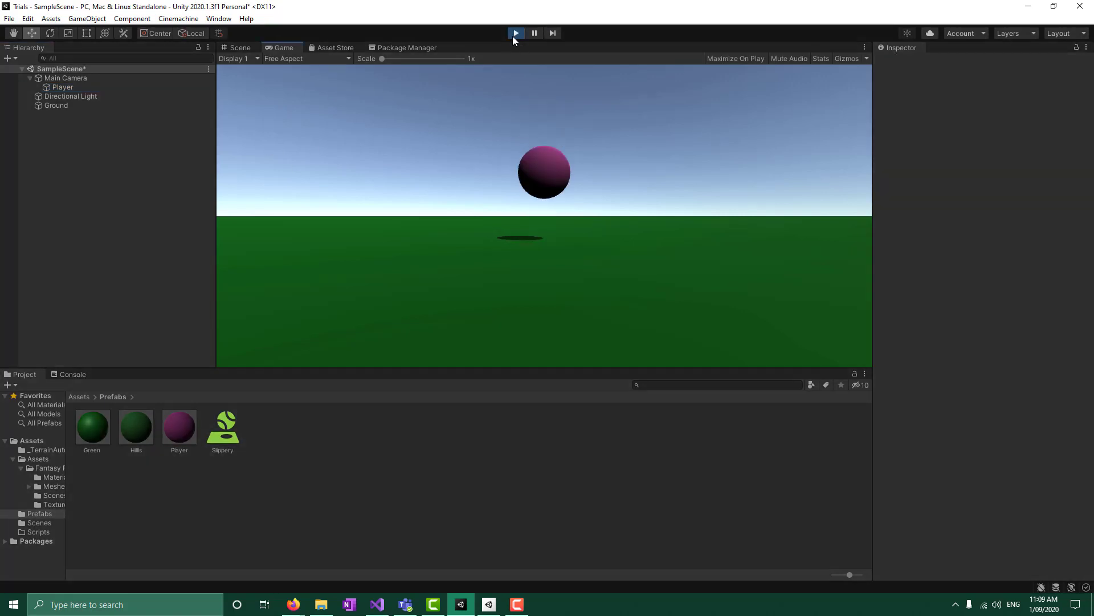
{"action": "left_click", "coordinate": [513, 34]}
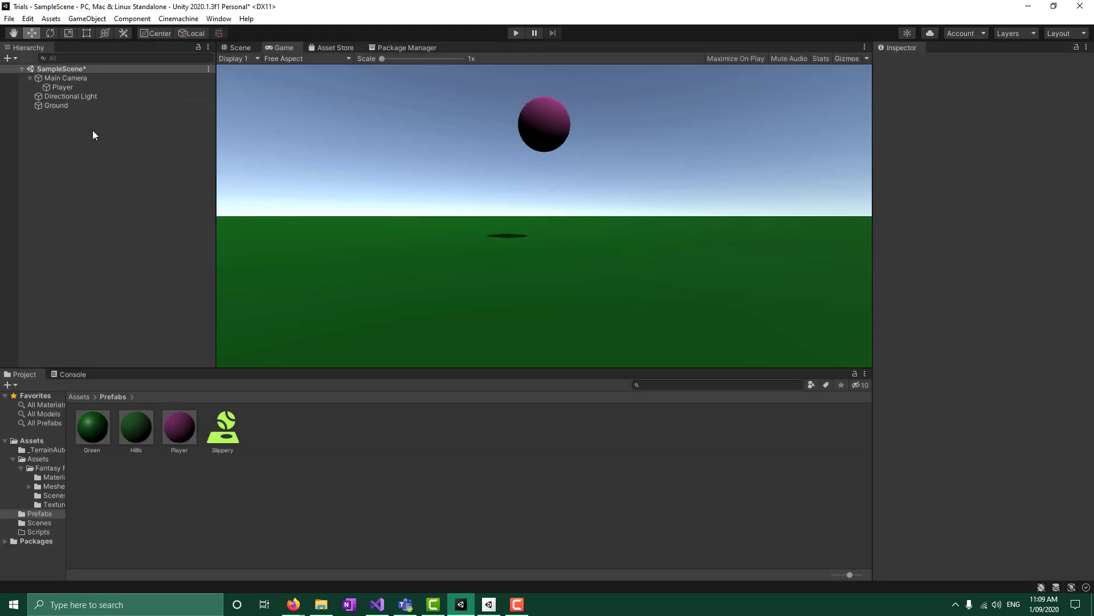
- Add a 3D Cube object at the root of SampleScene
{"action": "right_click", "coordinate": [86, 147]}
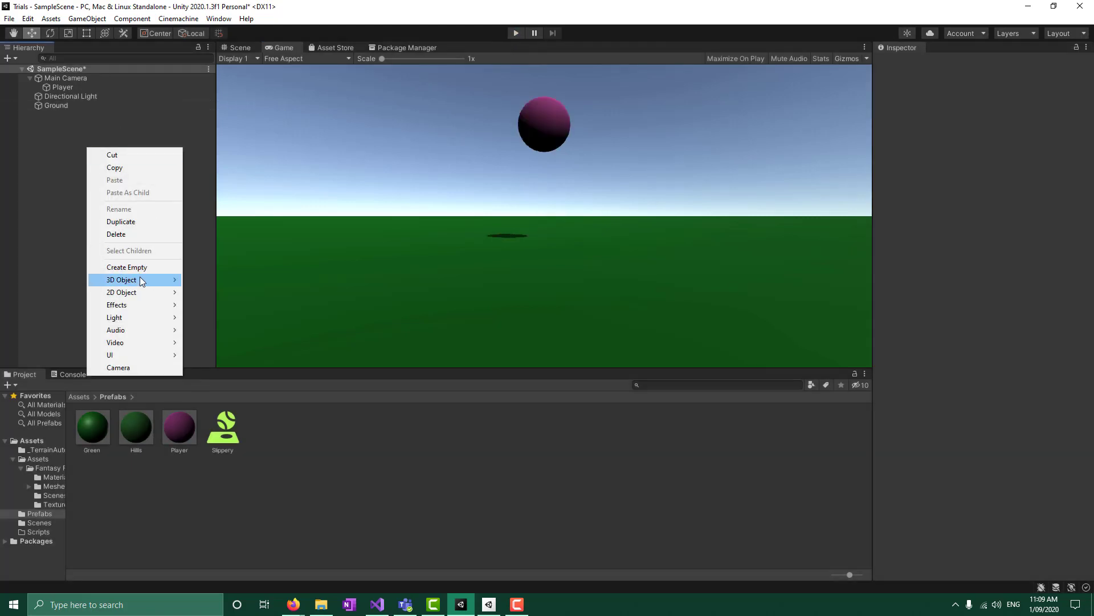
{"action": "mouse_move", "coordinate": [139, 279]}
{"action": "left_click", "coordinate": [194, 285]}
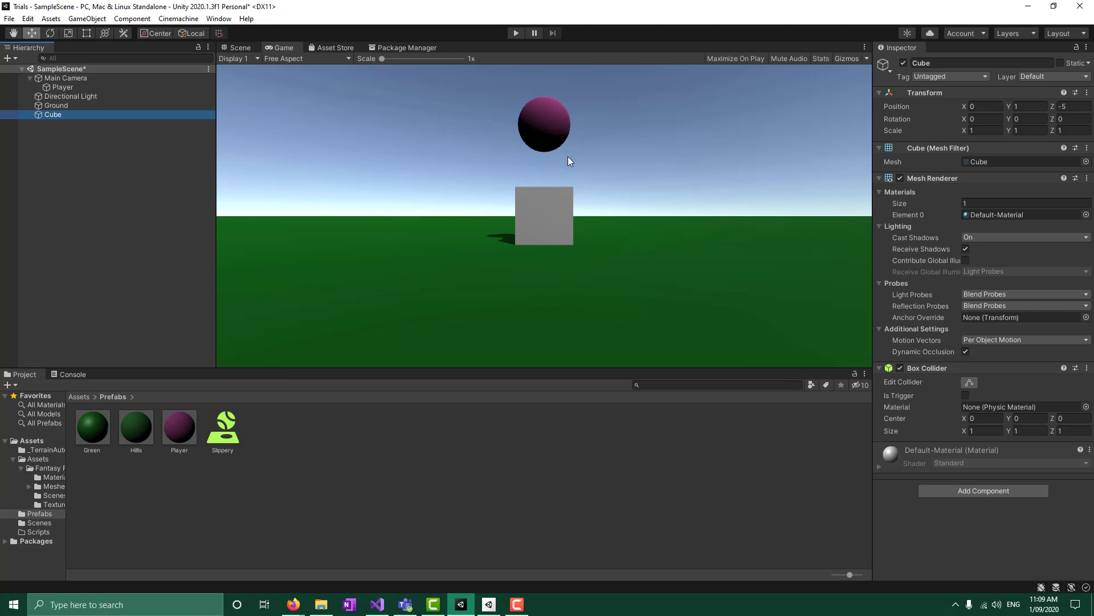
- Move the Cube along the Z axis beneath the Player to a Z position of about -4.41
{"action": "left_click", "coordinate": [247, 49]}
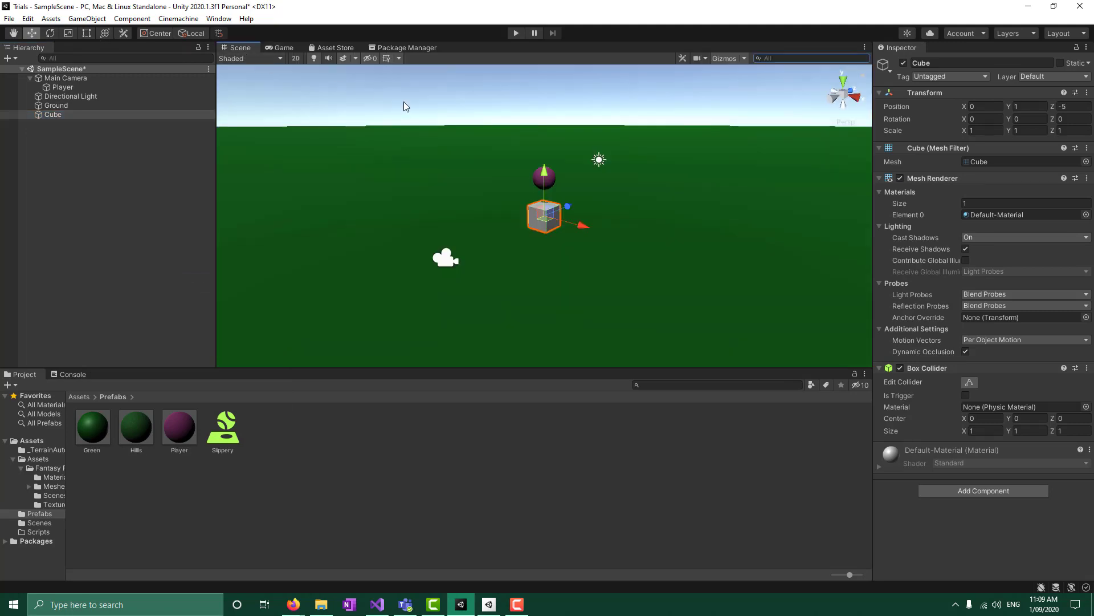
{"action": "left_click_drag", "start_coordinate": [571, 213], "coordinate": [564, 213]}
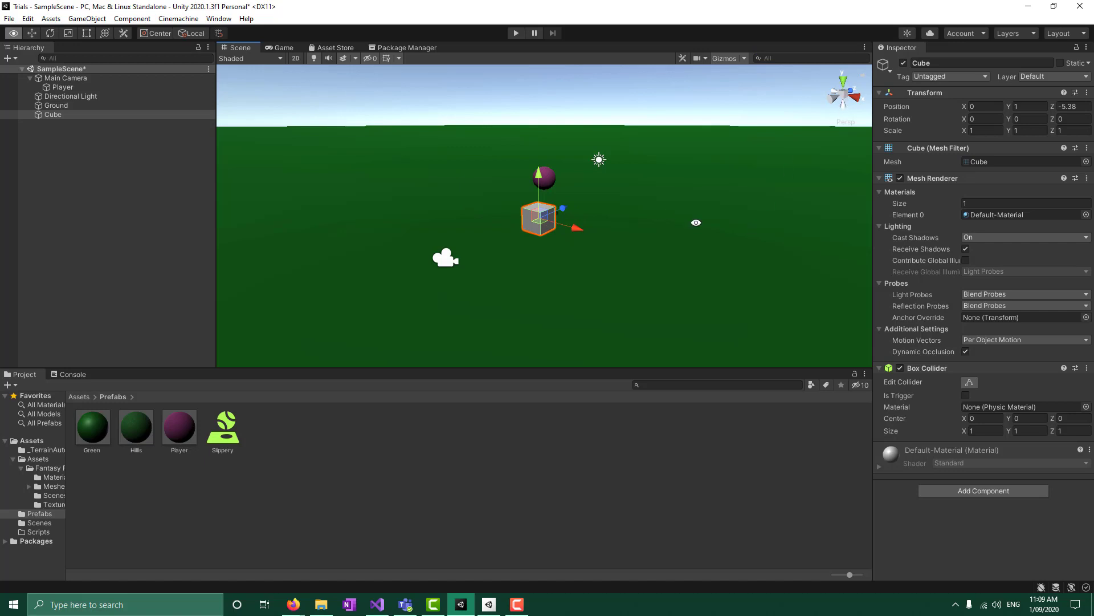
{"action": "left_click_drag", "start_coordinate": [695, 220], "coordinate": [557, 200], "text": "alt"}
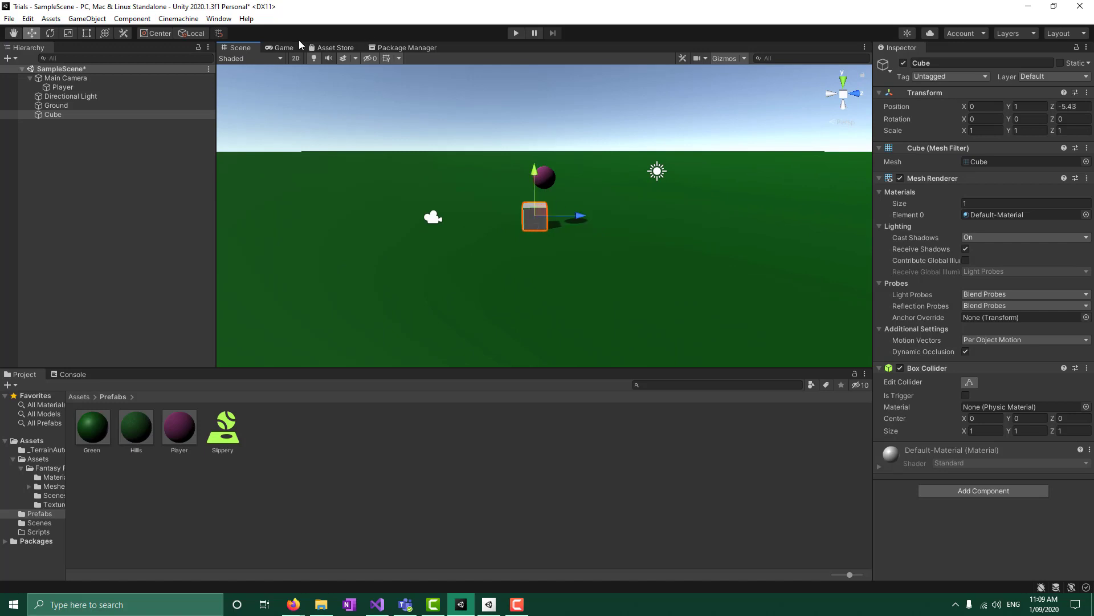
{"action": "left_click", "coordinate": [285, 48]}
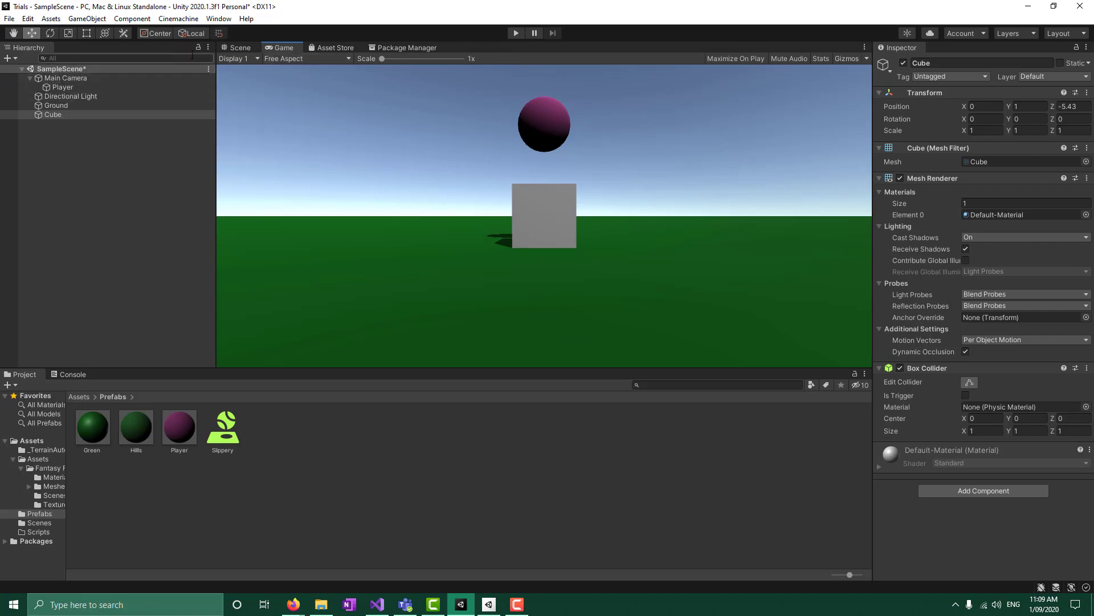
{"action": "left_click", "coordinate": [240, 48]}
{"action": "left_click_drag", "start_coordinate": [579, 216], "coordinate": [600, 215]}
- Test-run the Player's fall onto the Cube in the Game view, and stop the run
{"action": "left_click", "coordinate": [276, 47]}
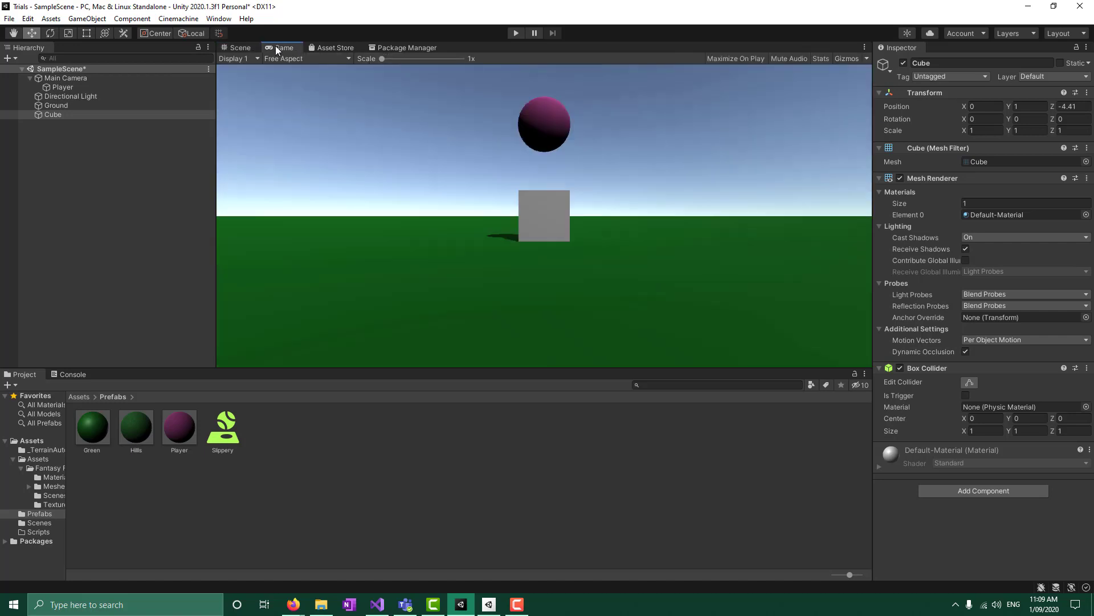
{"action": "left_click", "coordinate": [517, 33]}
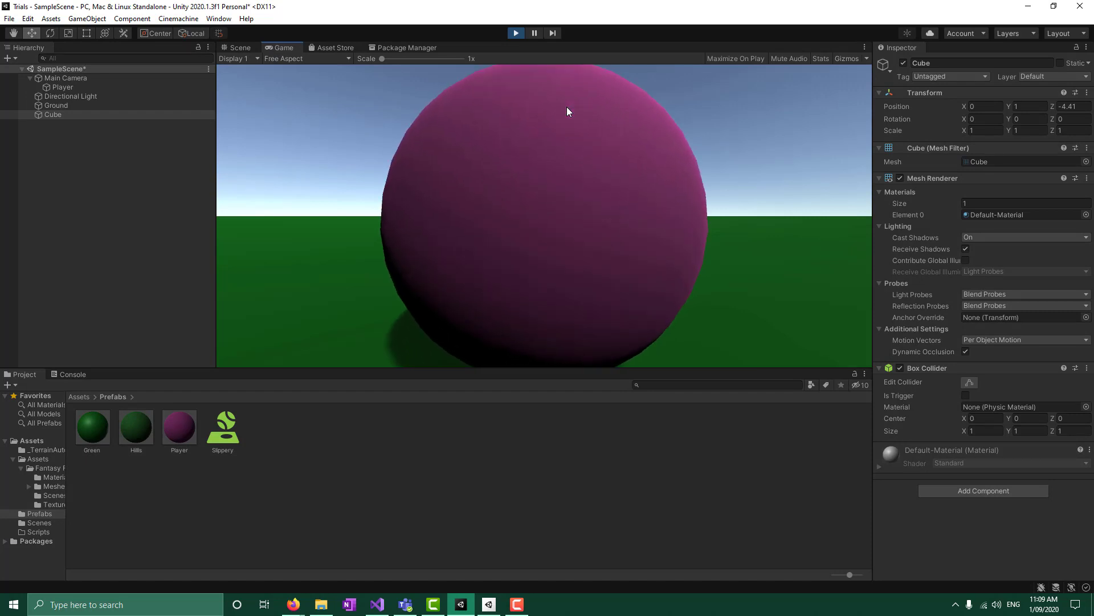
{"action": "left_click", "coordinate": [517, 33]}
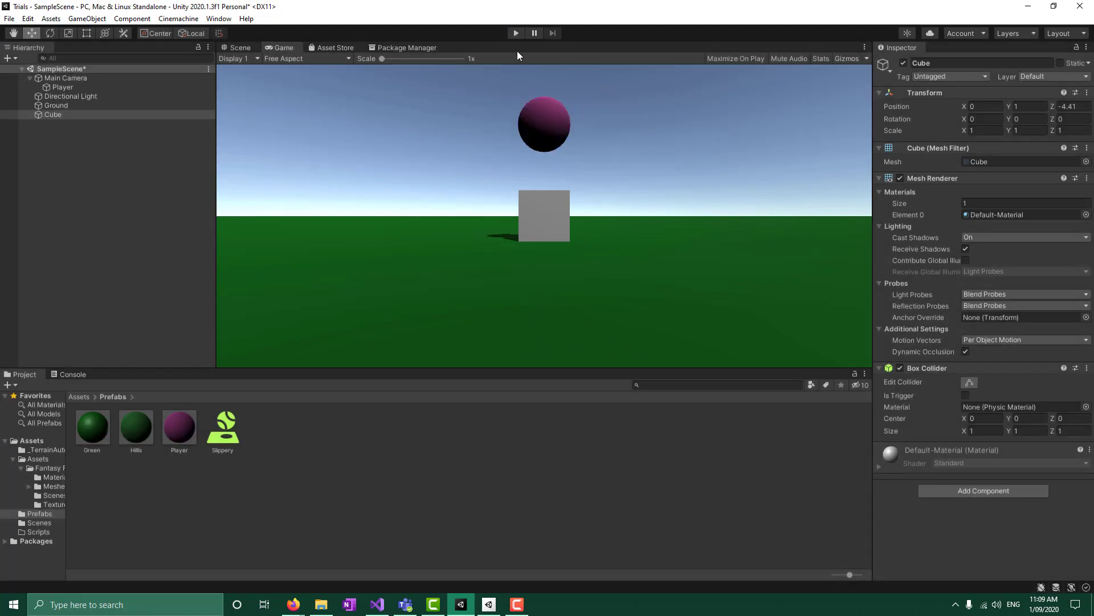
- Assign the Slippery physic material to the Cube's Box Collider and test-run the scene with it
{"action": "left_click", "coordinate": [62, 114]}
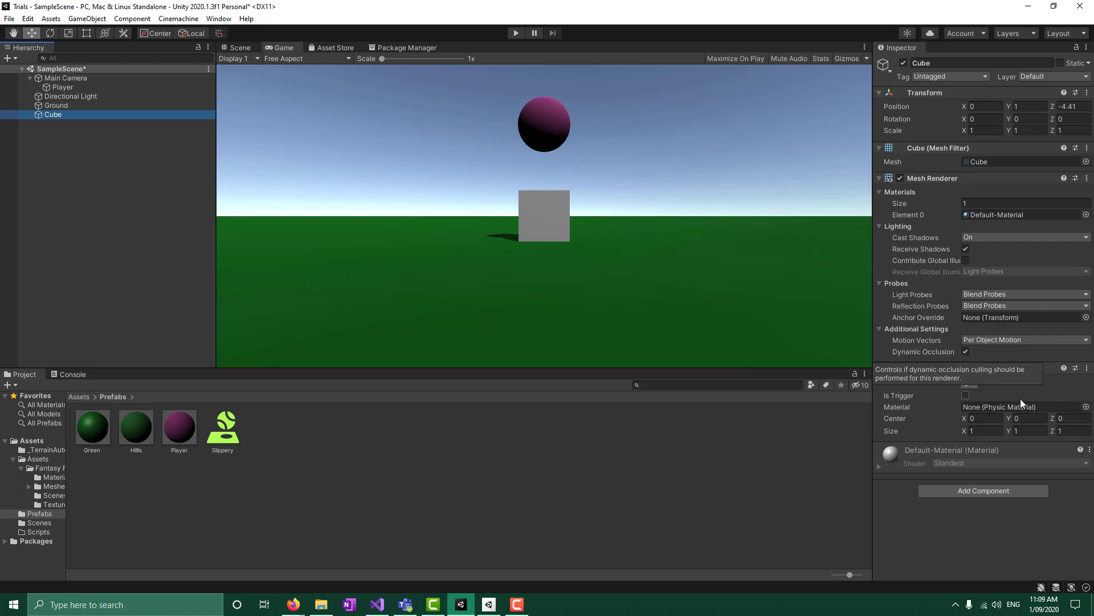
{"action": "left_click_drag", "start_coordinate": [228, 432], "coordinate": [991, 407]}
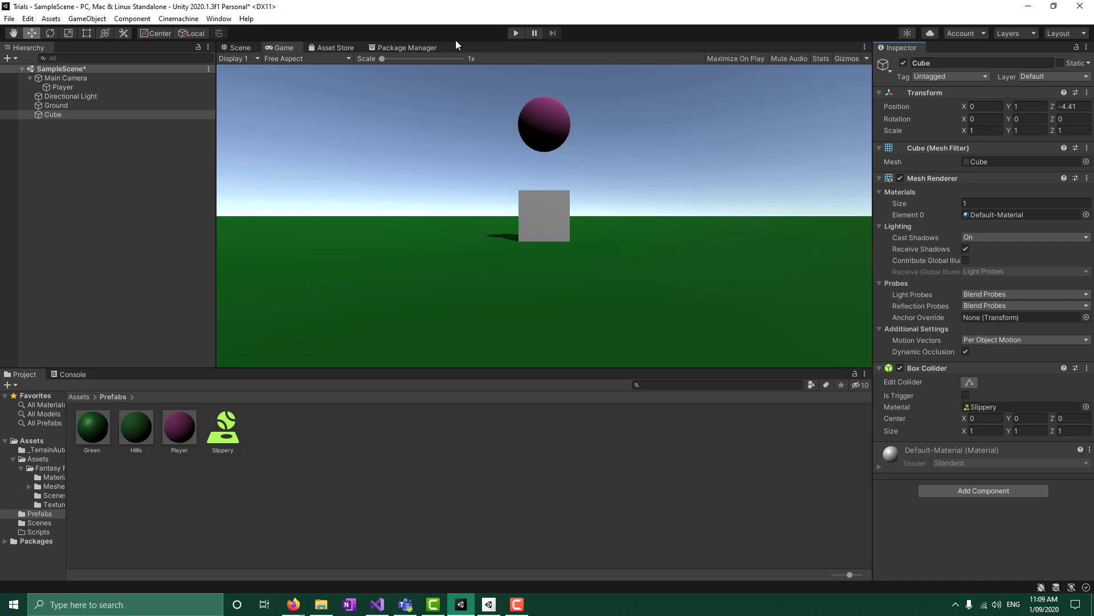
{"action": "left_click", "coordinate": [516, 33]}
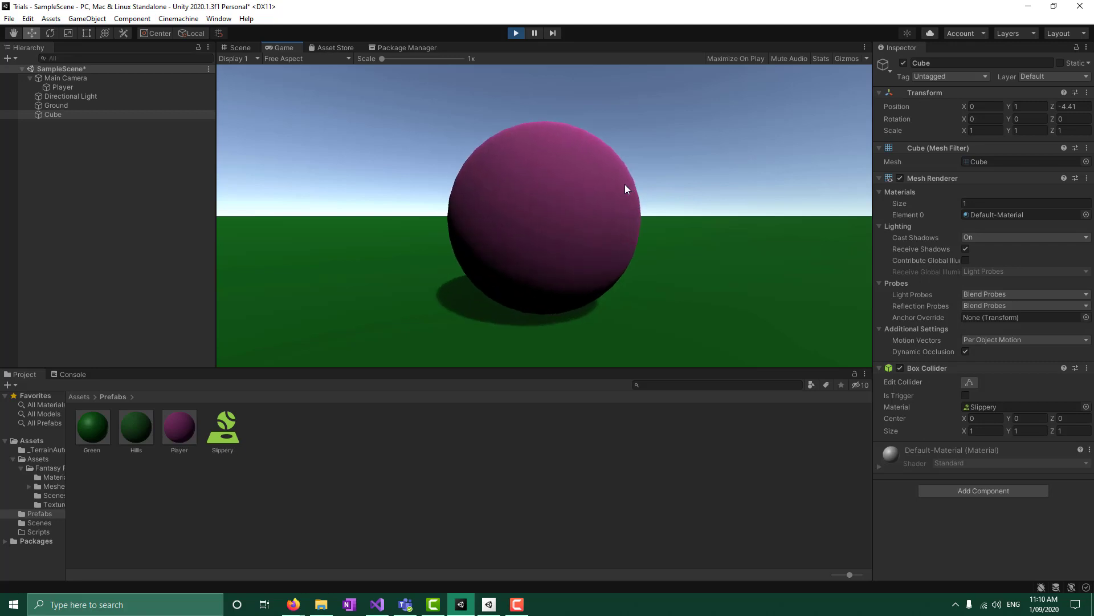
{"action": "left_click", "coordinate": [516, 32]}
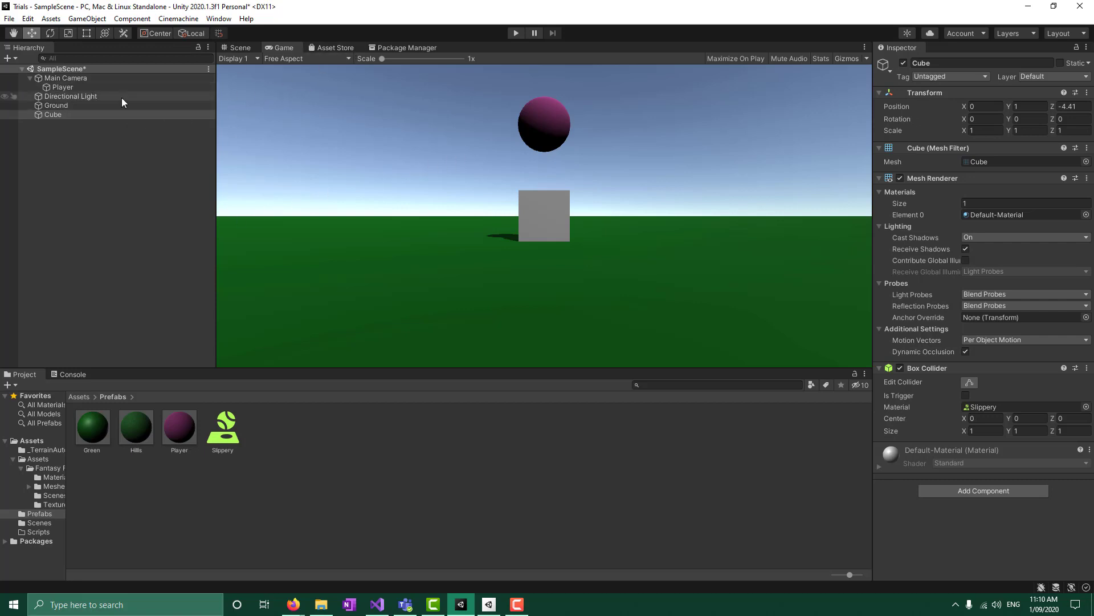
- Add a second 3D Cube object at the root of SampleScene
{"action": "right_click", "coordinate": [68, 153]}
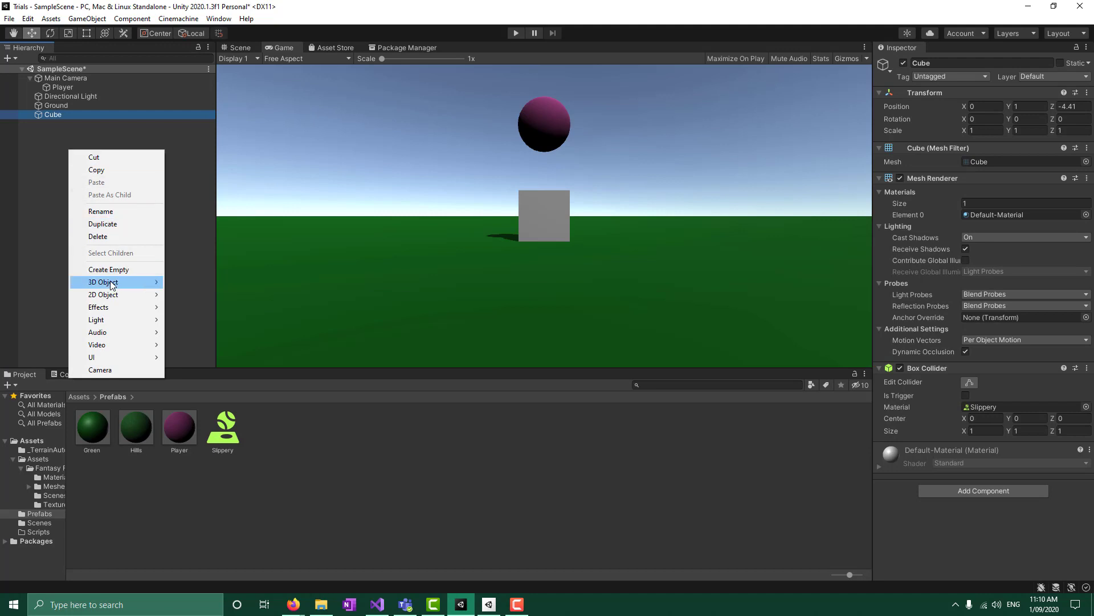
{"action": "mouse_move", "coordinate": [118, 282]}
{"action": "left_click", "coordinate": [174, 281]}
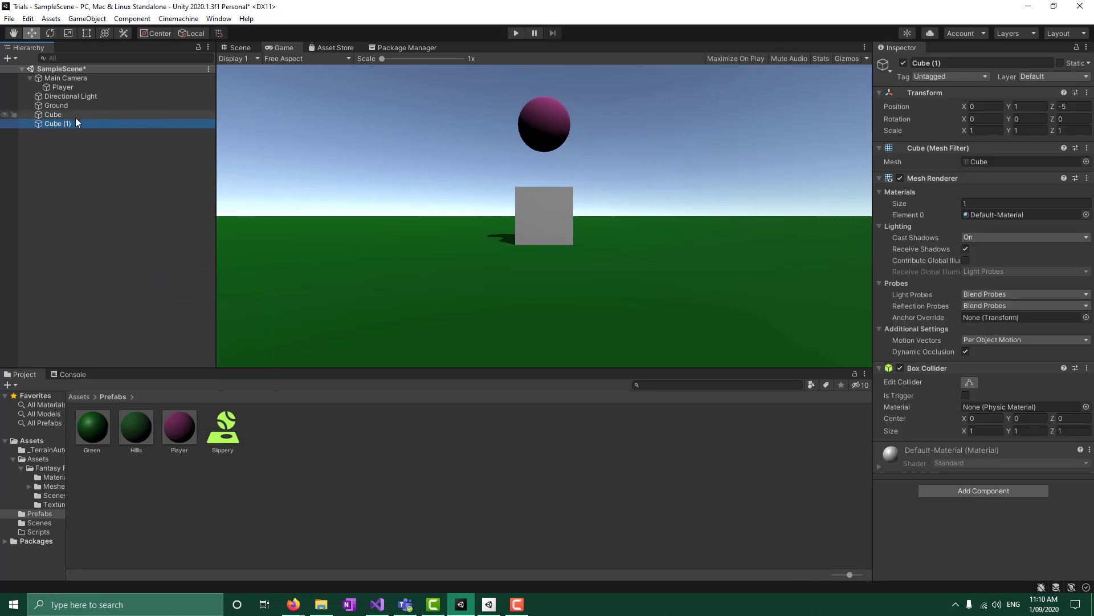
- Move Cube (1) along the Z axis to a Z position of about -8.61 and check it in the Game view
{"action": "left_click", "coordinate": [240, 48]}
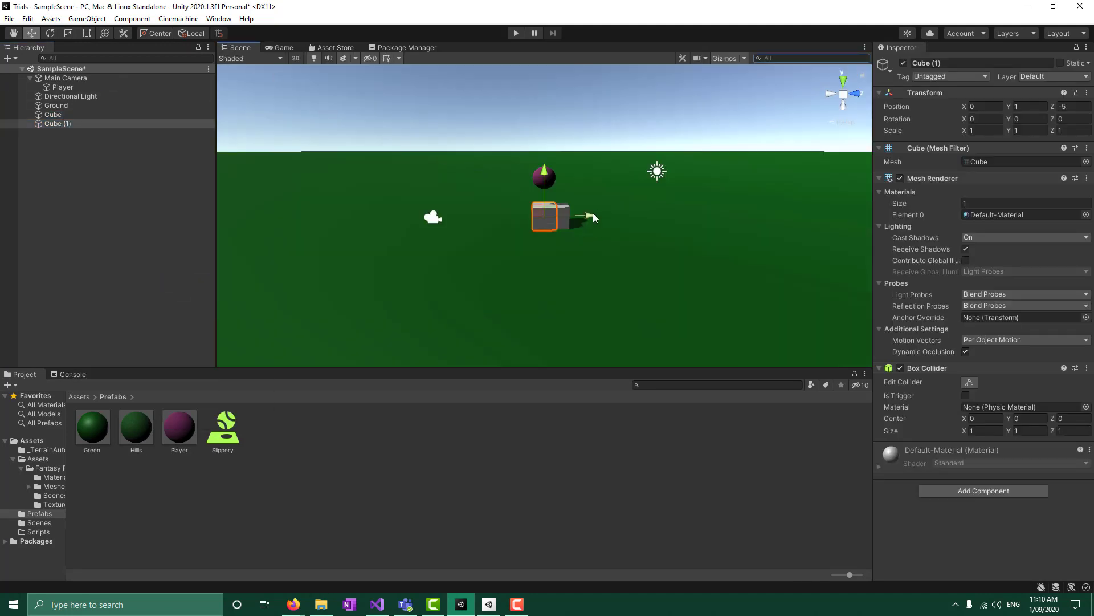
{"action": "left_click_drag", "start_coordinate": [593, 216], "coordinate": [512, 223]}
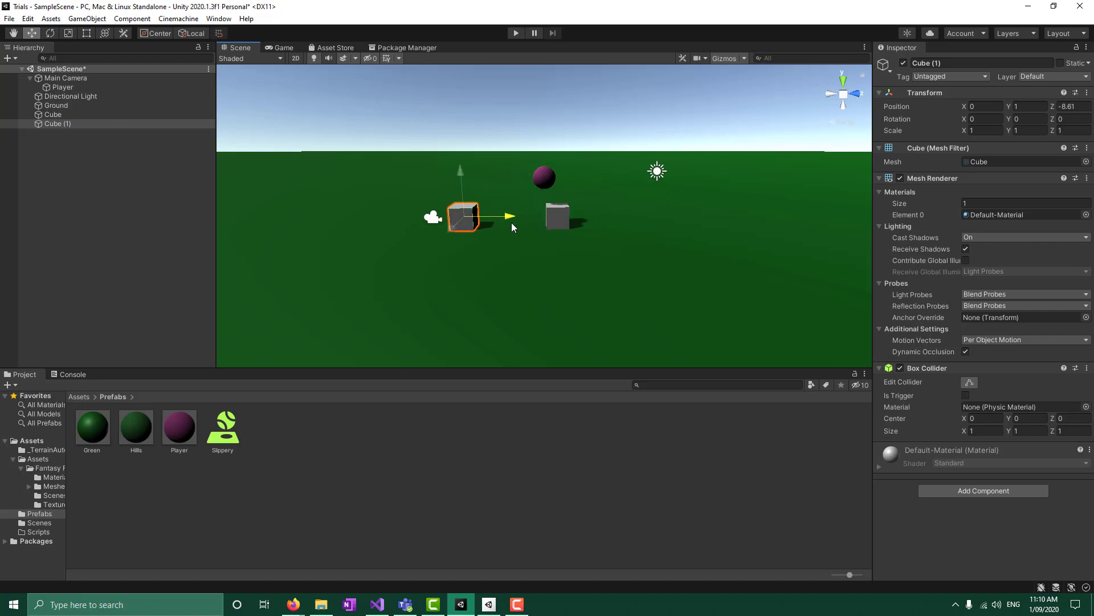
{"action": "left_click", "coordinate": [283, 47]}
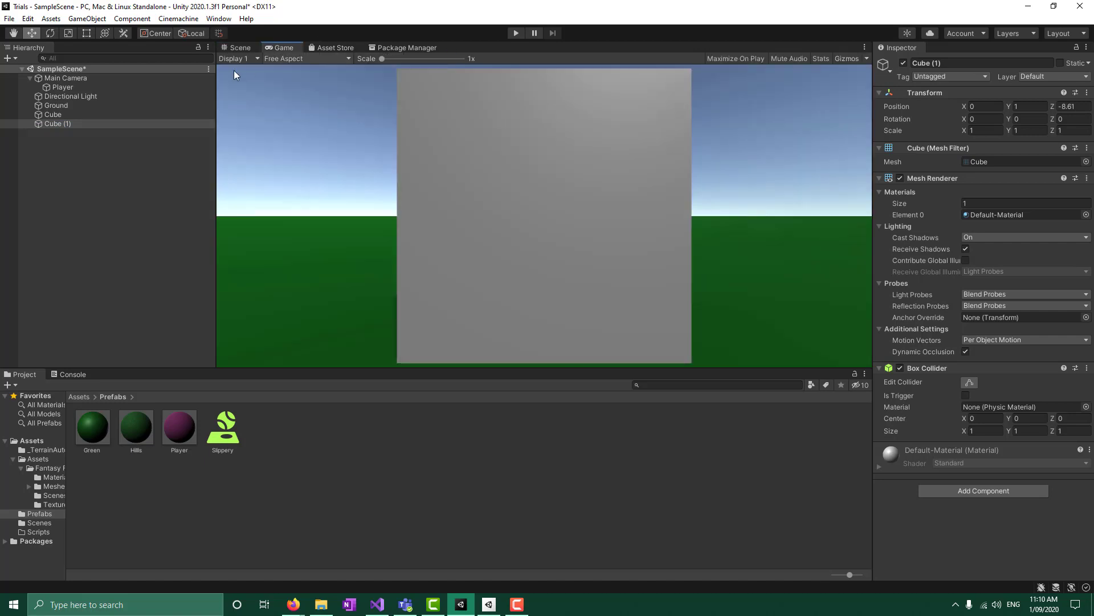
- Set the Main Camera's position to Y 2 and Z -15, and test-run the scene
{"action": "left_click", "coordinate": [69, 79]}
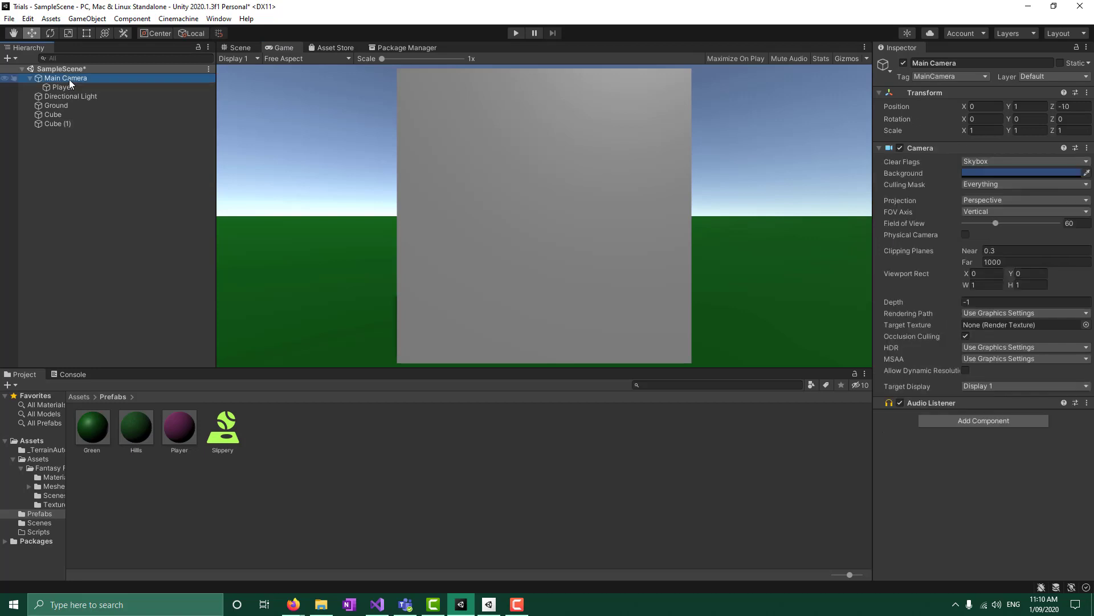
{"action": "left_click", "coordinate": [1029, 106]}
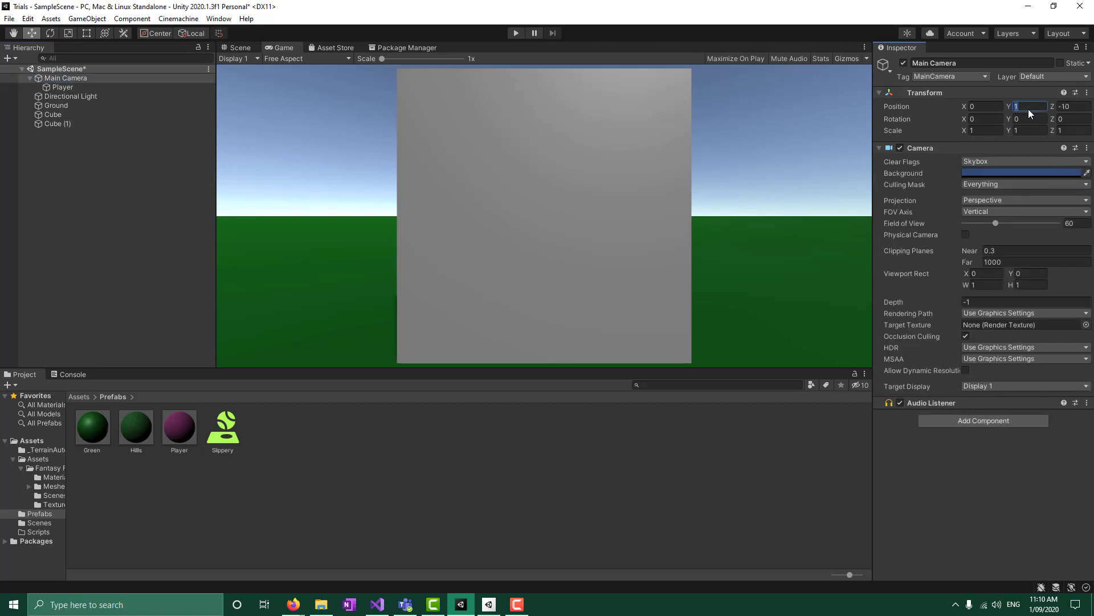
{"action": "type", "text": "2"}
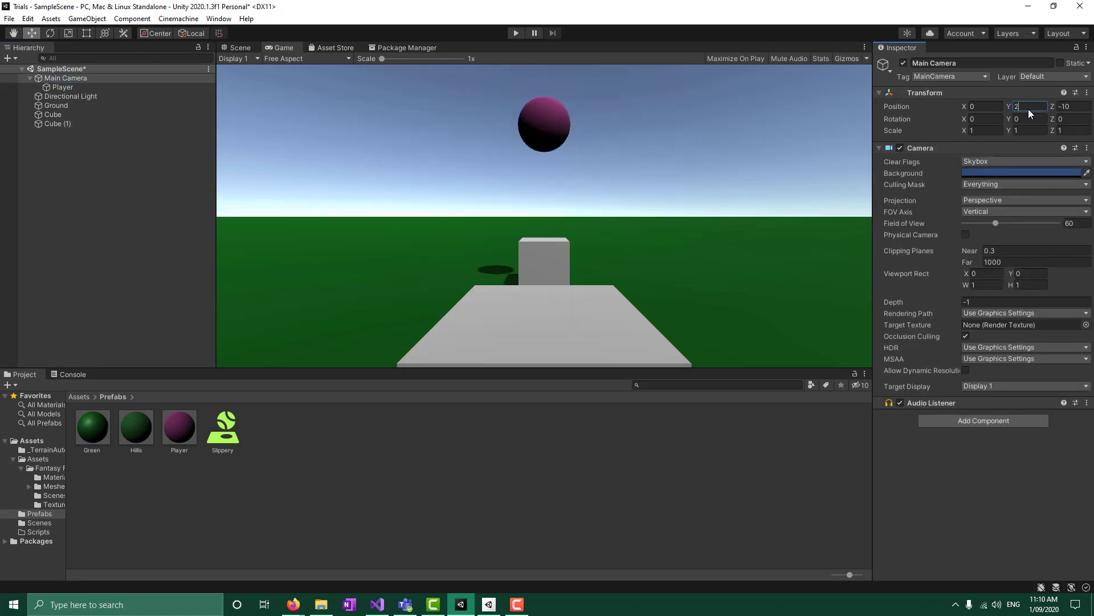
{"action": "left_click", "coordinate": [1072, 106]}
{"action": "left_click", "coordinate": [1082, 106]}
{"action": "key", "text": "BackSpace"}
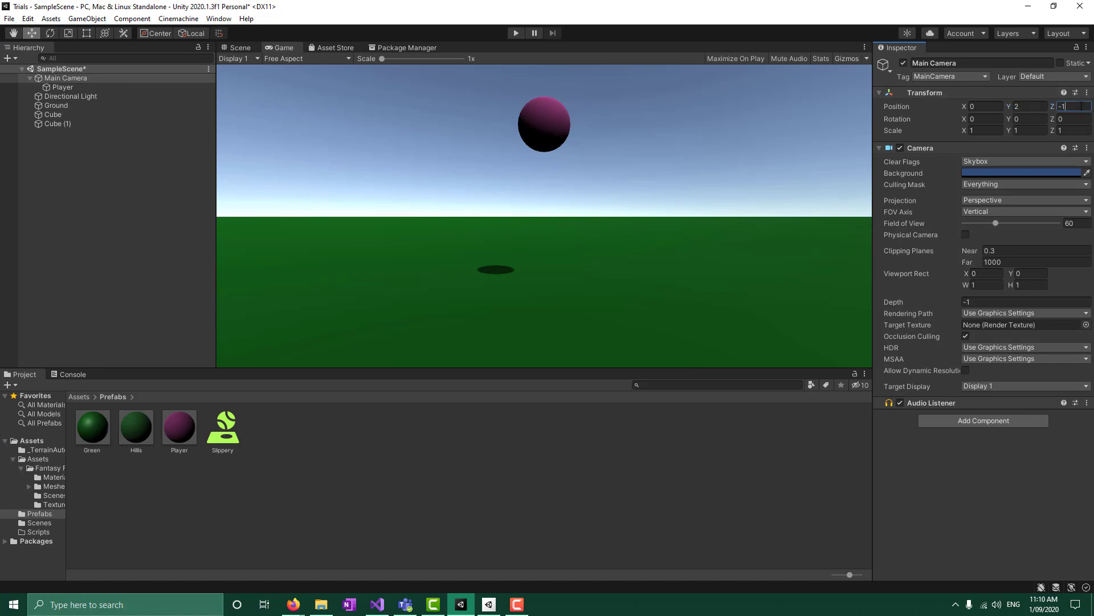
{"action": "type", "text": "5"}
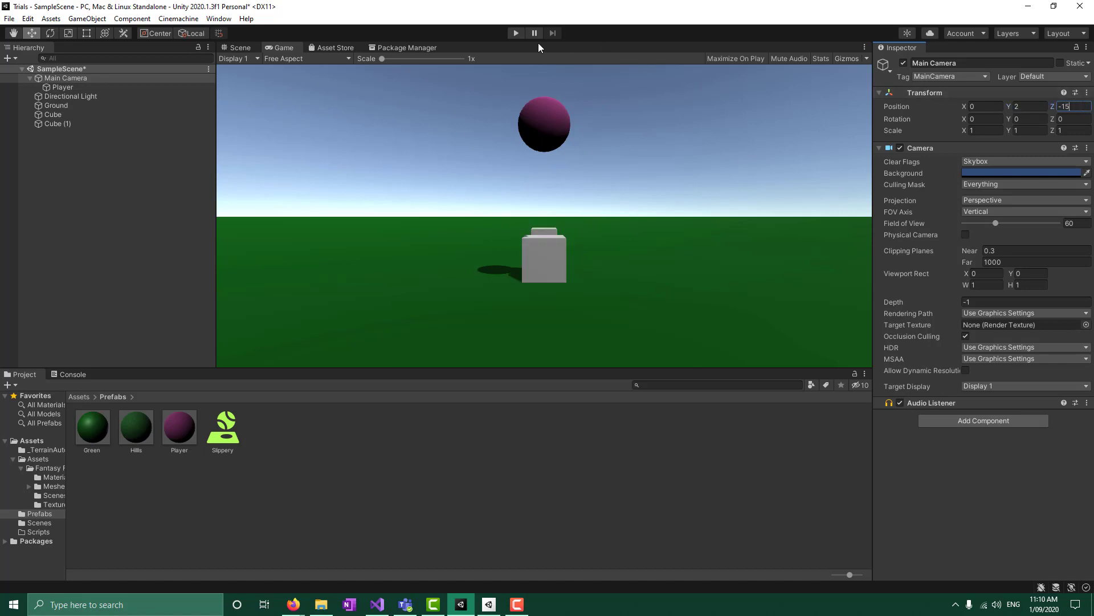
{"action": "left_click", "coordinate": [515, 33]}
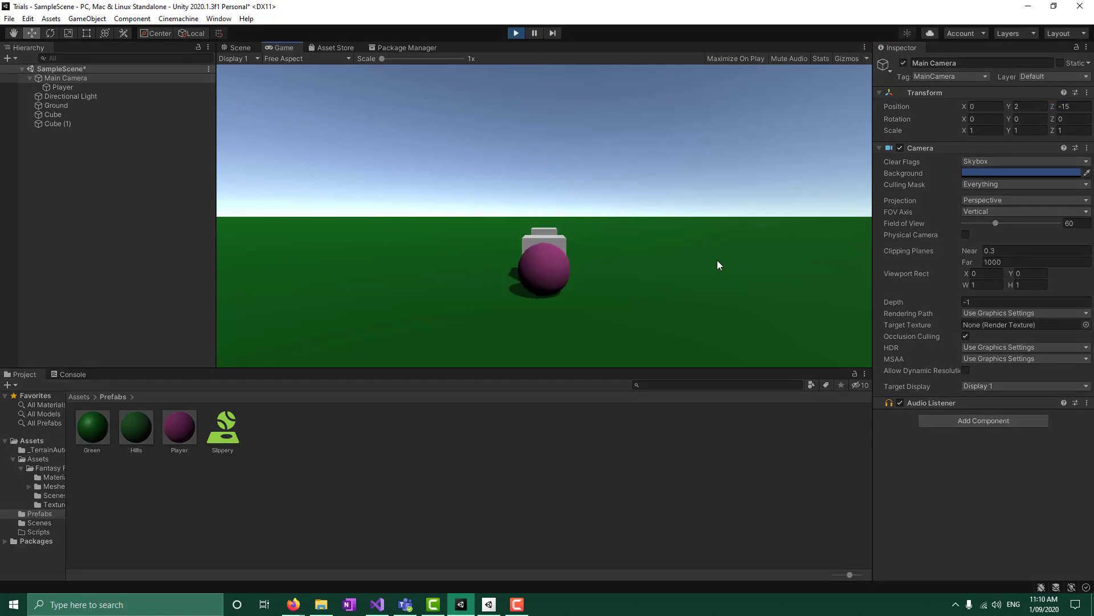
{"action": "left_click", "coordinate": [515, 33]}
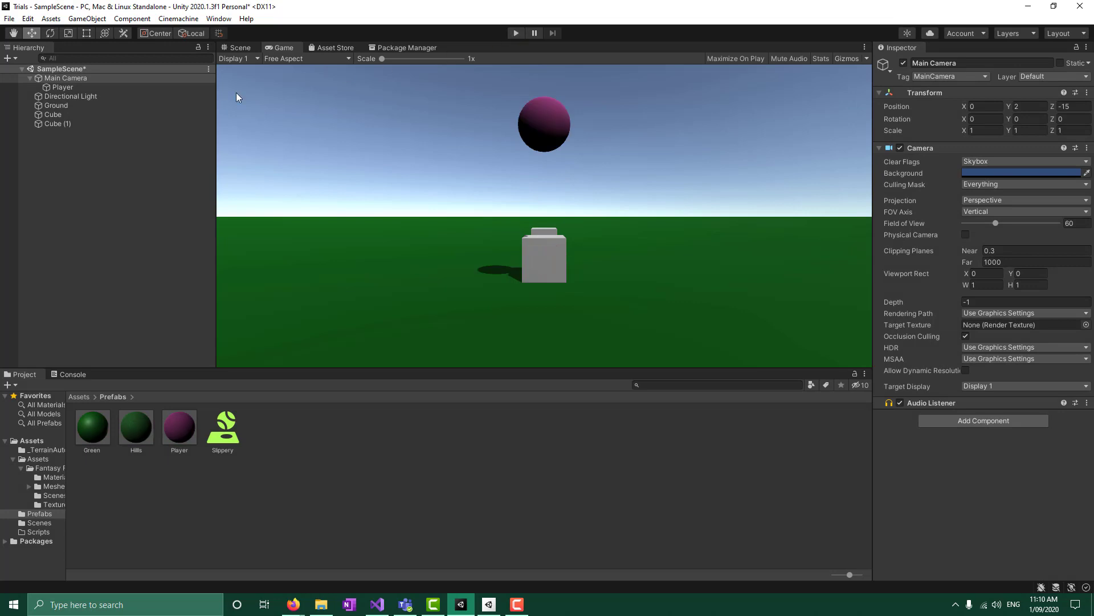
- Move the Player along the Z axis to a Z position of about 6.79, and test-run the scene
{"action": "left_click", "coordinate": [237, 47]}
{"action": "left_click", "coordinate": [467, 275]}
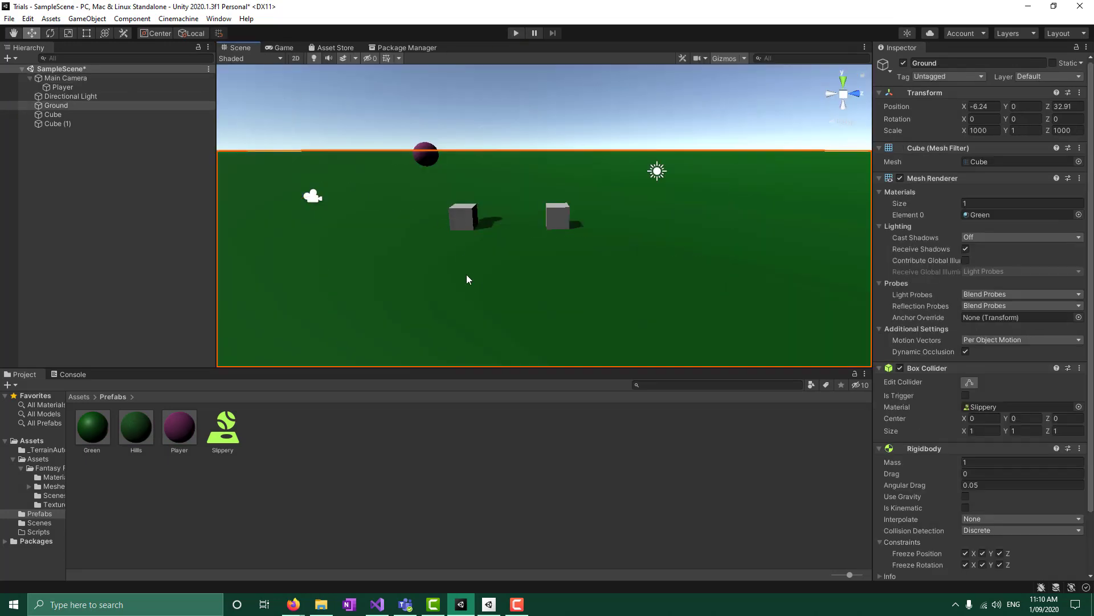
{"action": "left_click", "coordinate": [425, 158]}
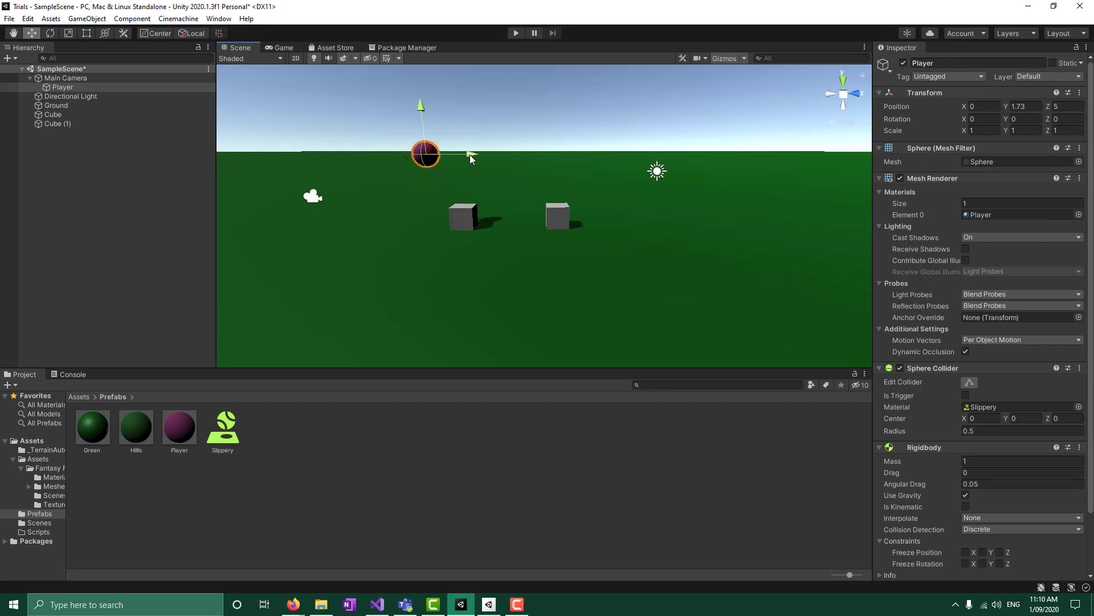
{"action": "left_click_drag", "start_coordinate": [469, 155], "coordinate": [513, 166]}
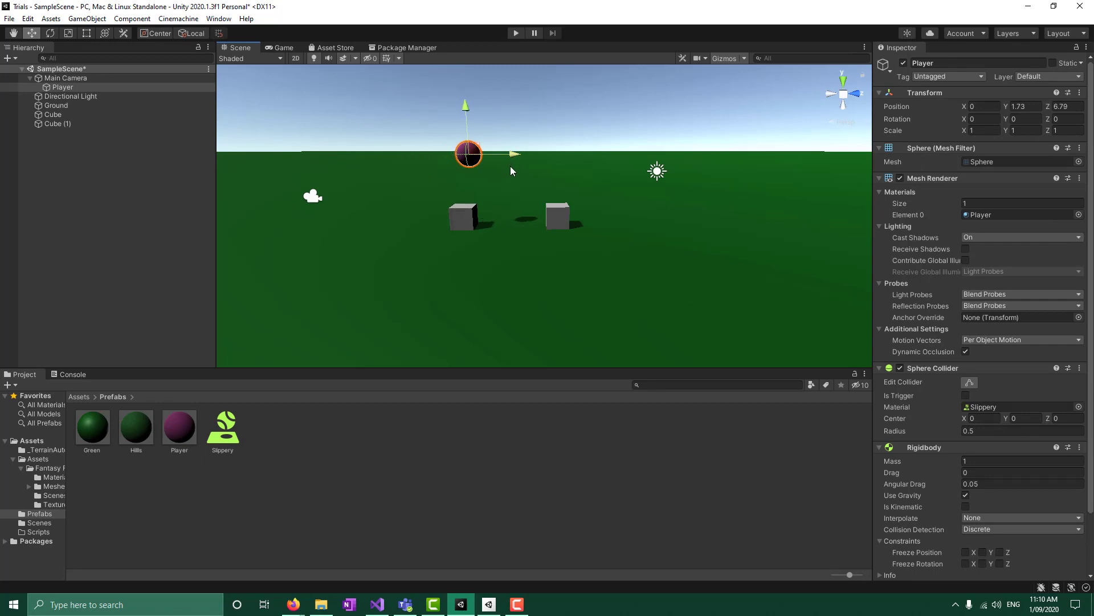
{"action": "left_click", "coordinate": [517, 36]}
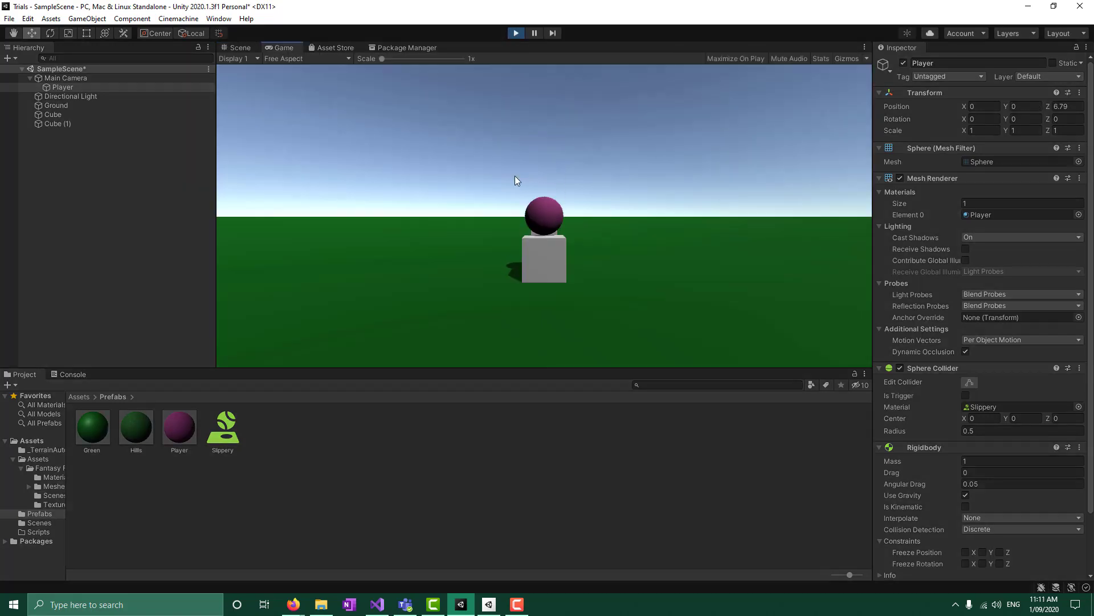
{"action": "left_click", "coordinate": [515, 34]}
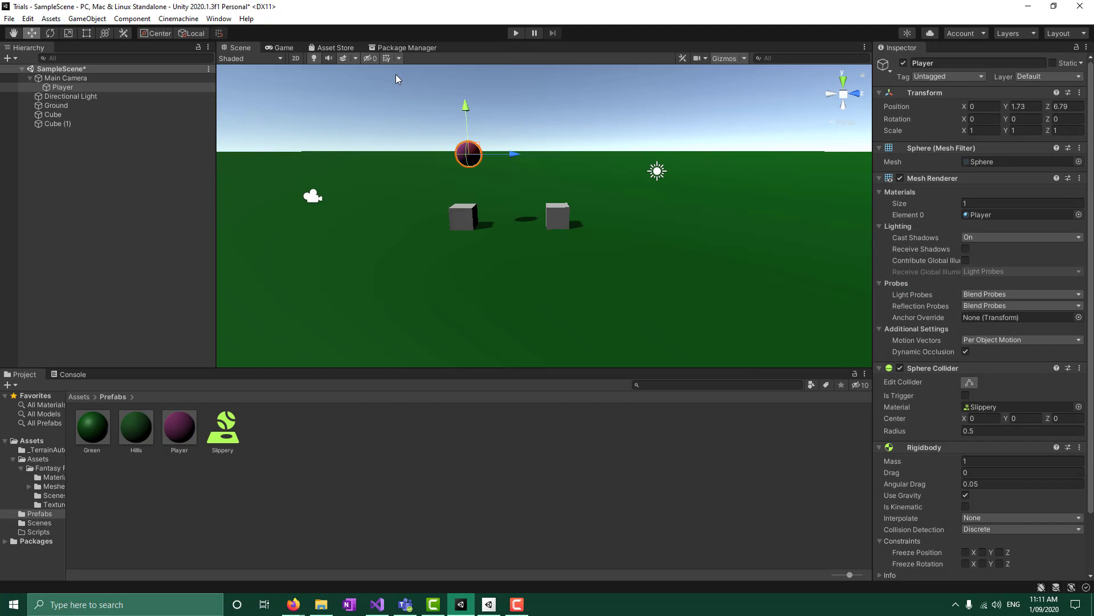
- Move the Cube to a Z position of about -13.49 and Cube (1) to about -7.72
{"action": "left_click", "coordinate": [562, 220]}
{"action": "left_click_drag", "start_coordinate": [598, 216], "coordinate": [403, 220]}
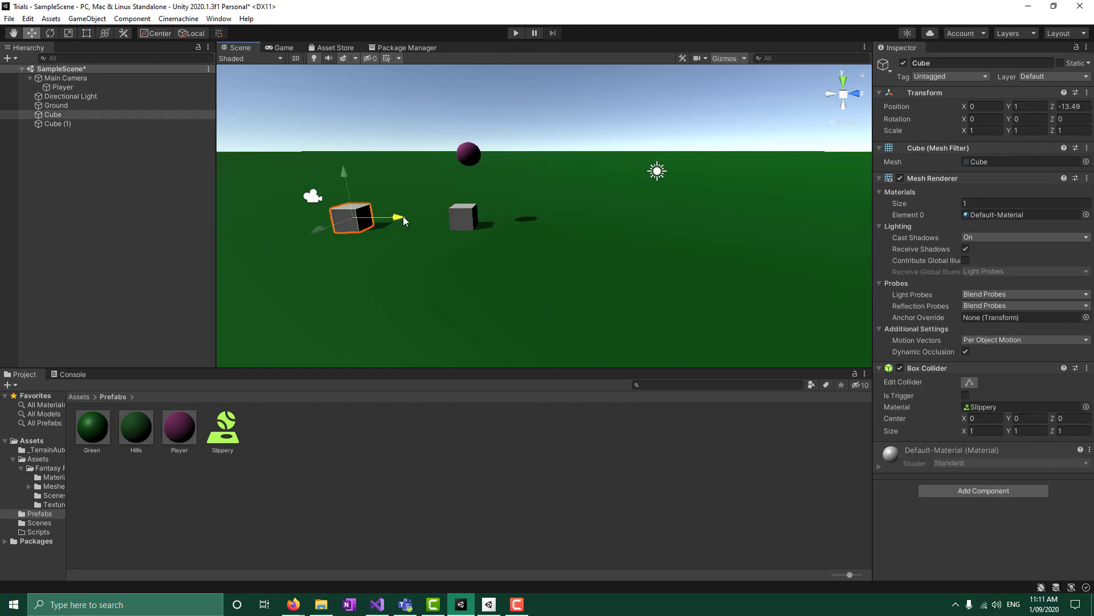
{"action": "left_click", "coordinate": [464, 218]}
{"action": "left_click_drag", "start_coordinate": [508, 218], "coordinate": [529, 218]}
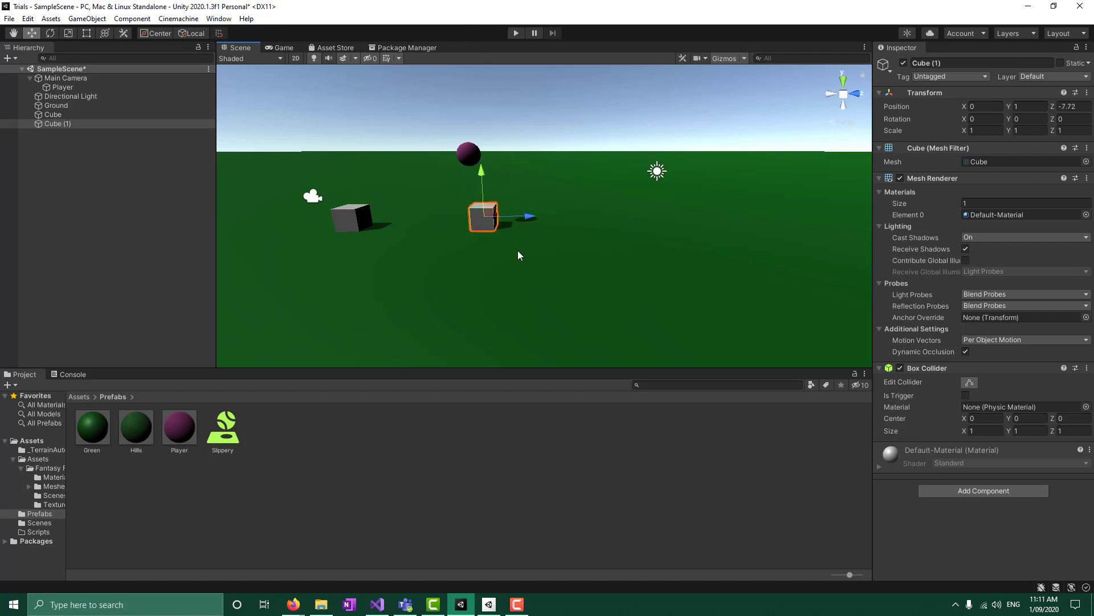
- Test-run the scene before and after shifting Cube (1) to a Z position of about -7.46
{"action": "left_click_drag", "start_coordinate": [523, 306], "coordinate": [553, 268], "text": "alt"}
{"action": "left_click", "coordinate": [515, 33]}
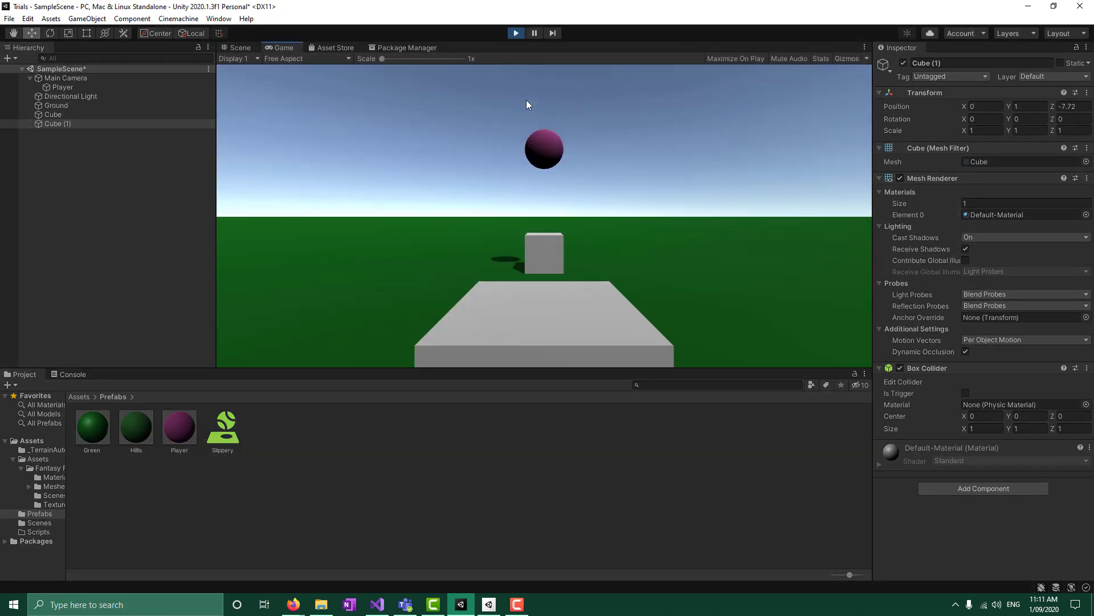
{"action": "left_click", "coordinate": [516, 38]}
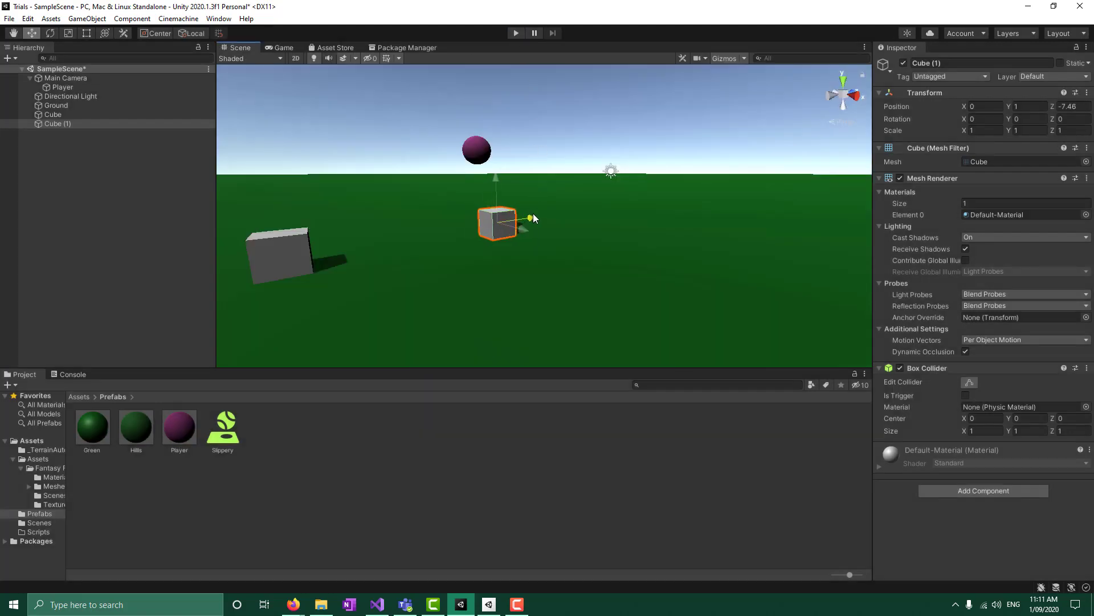
{"action": "left_click", "coordinate": [516, 33]}
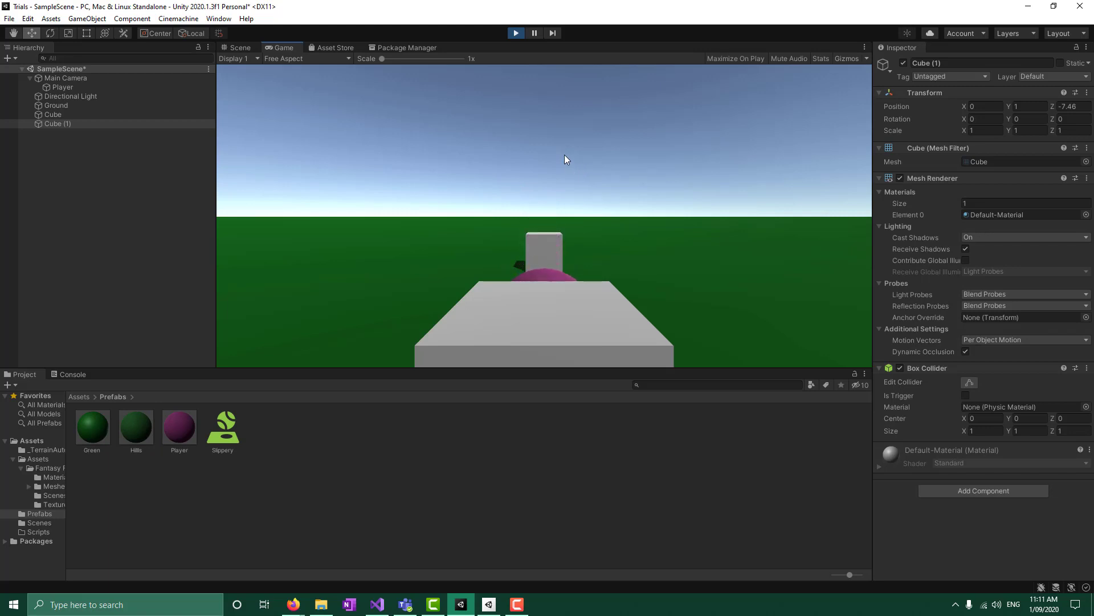
{"action": "left_click", "coordinate": [516, 34]}
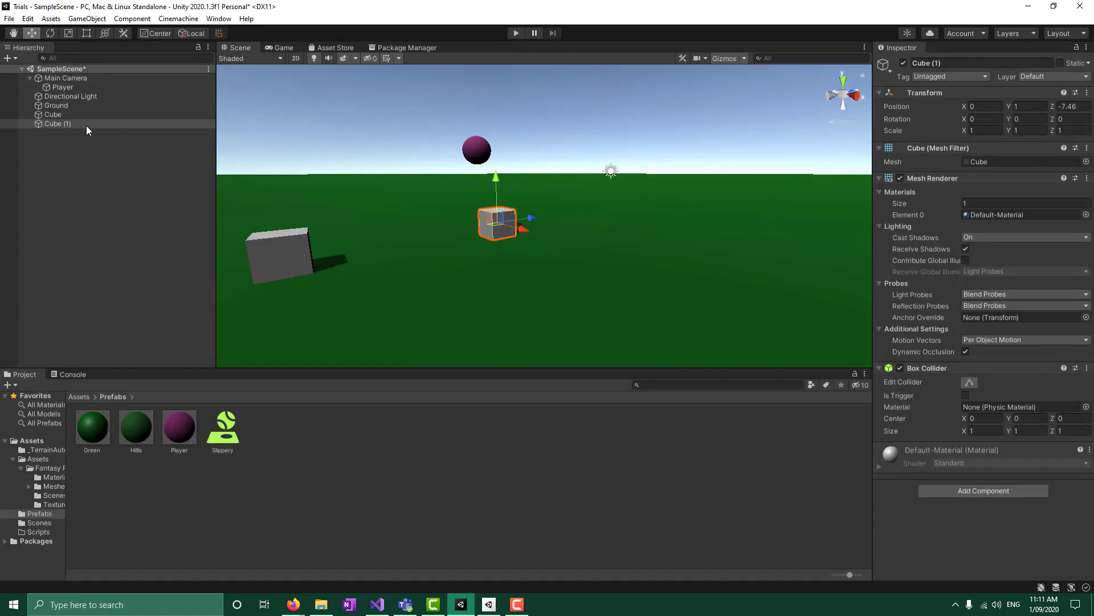
- Assign the Slippery physic material to Cube (1)'s Box Collider, checking both cubes' collider settings
{"action": "left_click", "coordinate": [58, 114]}
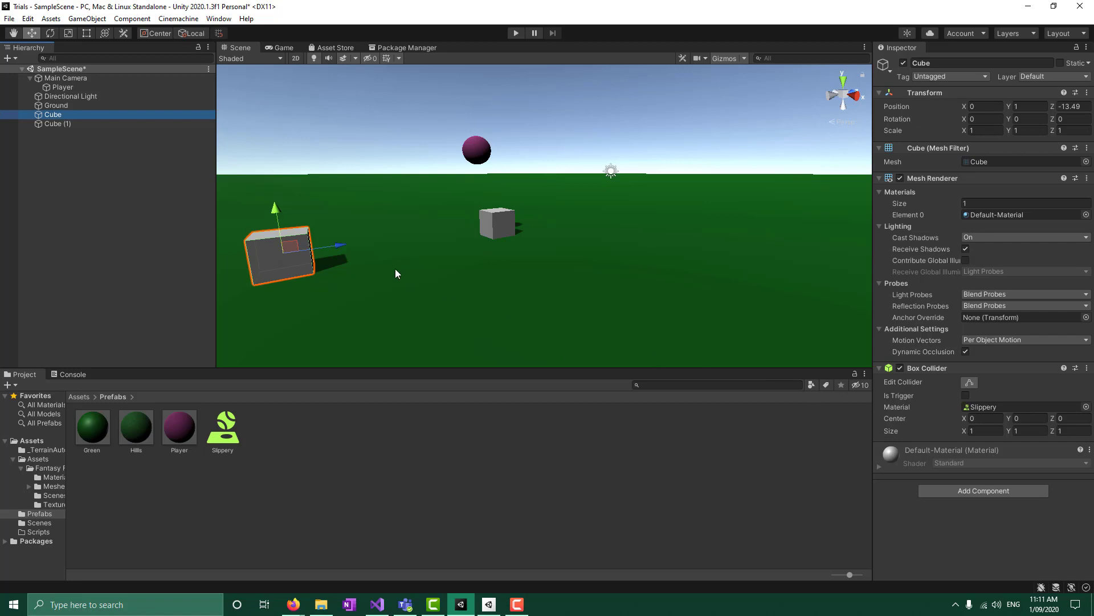
{"action": "left_click", "coordinate": [501, 224]}
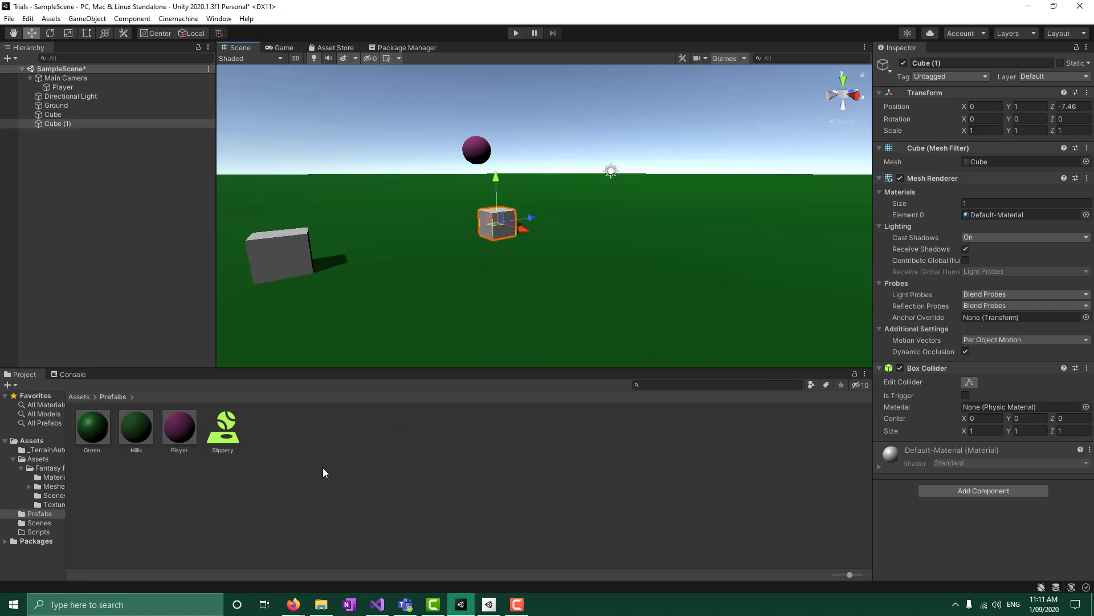
{"action": "left_click_drag", "start_coordinate": [231, 438], "coordinate": [1015, 407]}
{"action": "left_click", "coordinate": [296, 254]}
{"action": "left_click", "coordinate": [504, 225]}
- Add a Rigidbody physics component to the Cube
{"action": "left_click", "coordinate": [306, 259]}
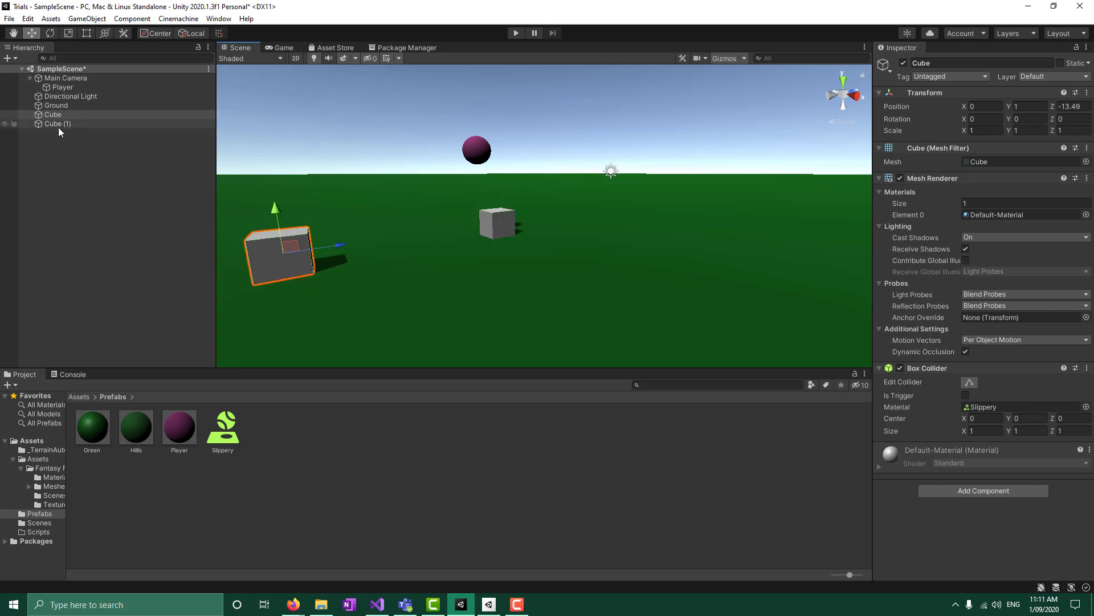
{"action": "left_click", "coordinate": [1008, 487]}
{"action": "left_click", "coordinate": [958, 555]}
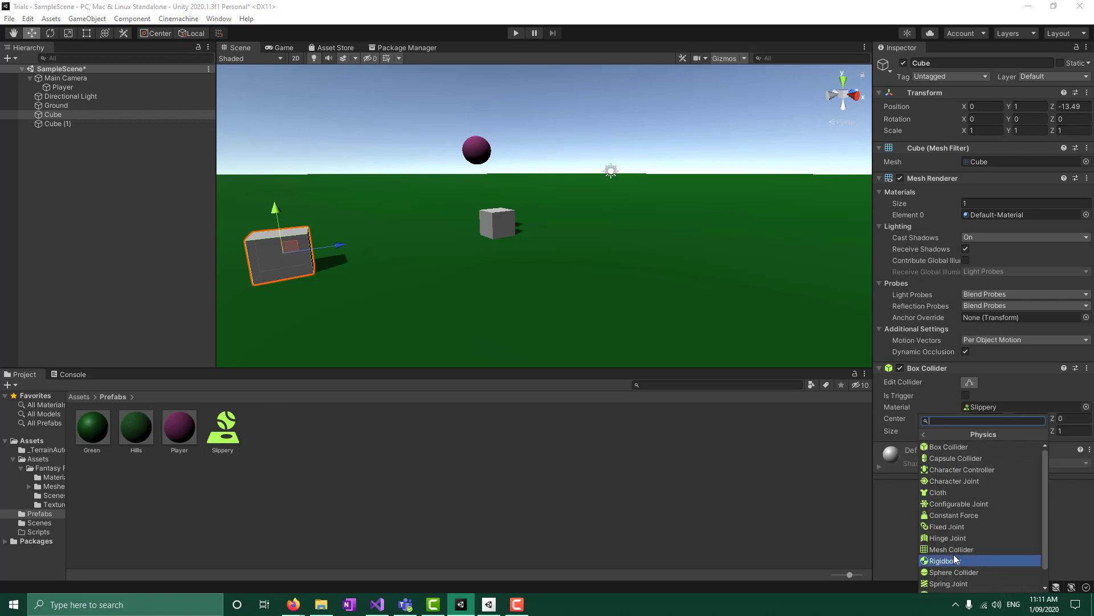
{"action": "left_click", "coordinate": [962, 560]}
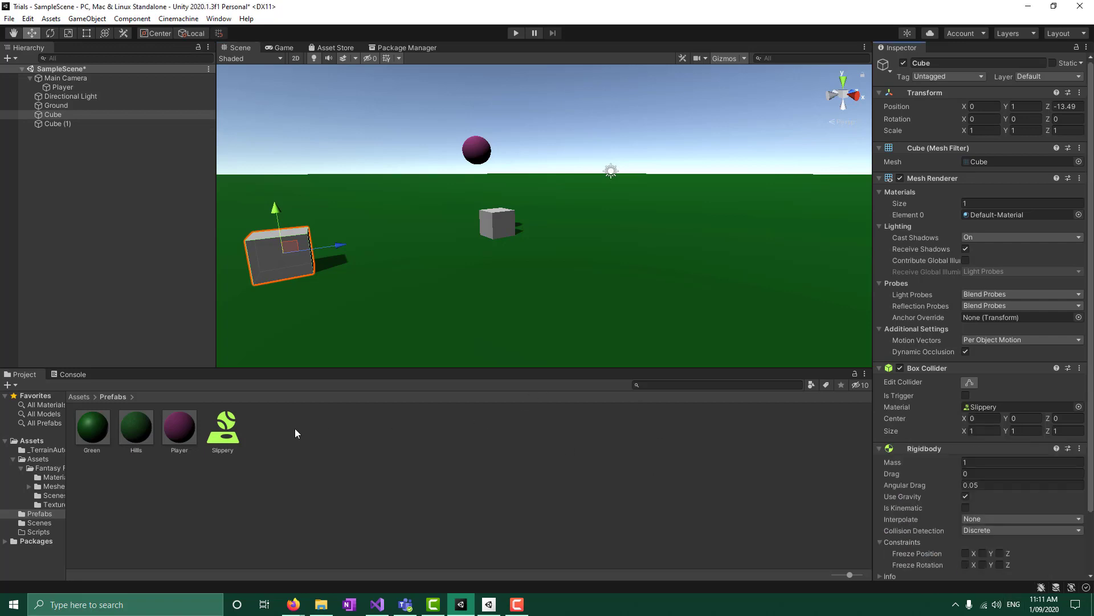
- Add a Rigidbody physics component to Cube (1)
{"action": "left_click", "coordinate": [68, 124]}
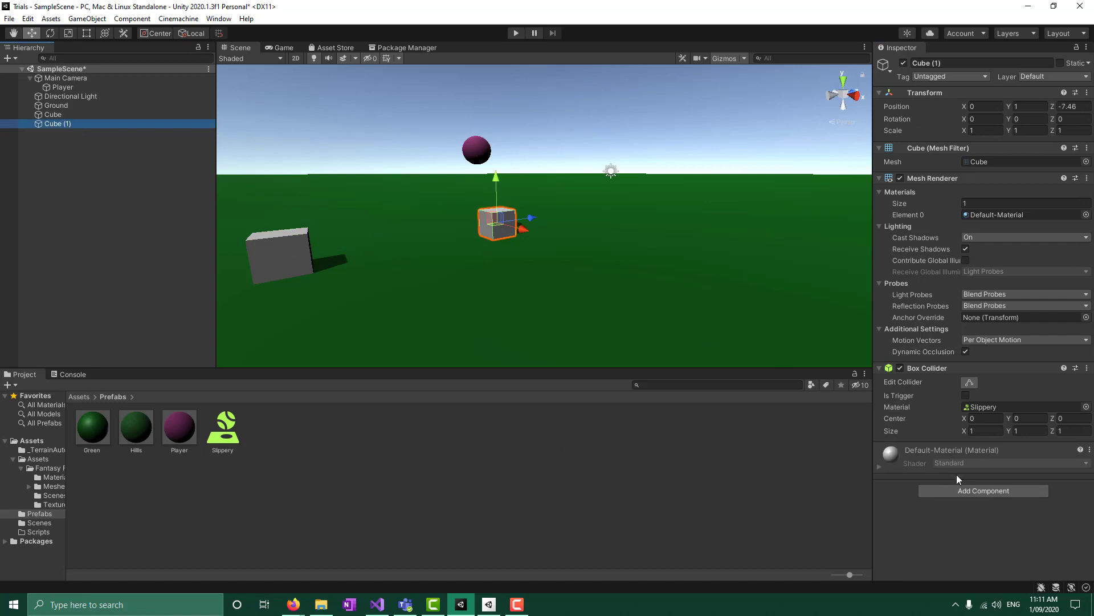
{"action": "left_click", "coordinate": [992, 487]}
{"action": "left_click", "coordinate": [969, 561]}
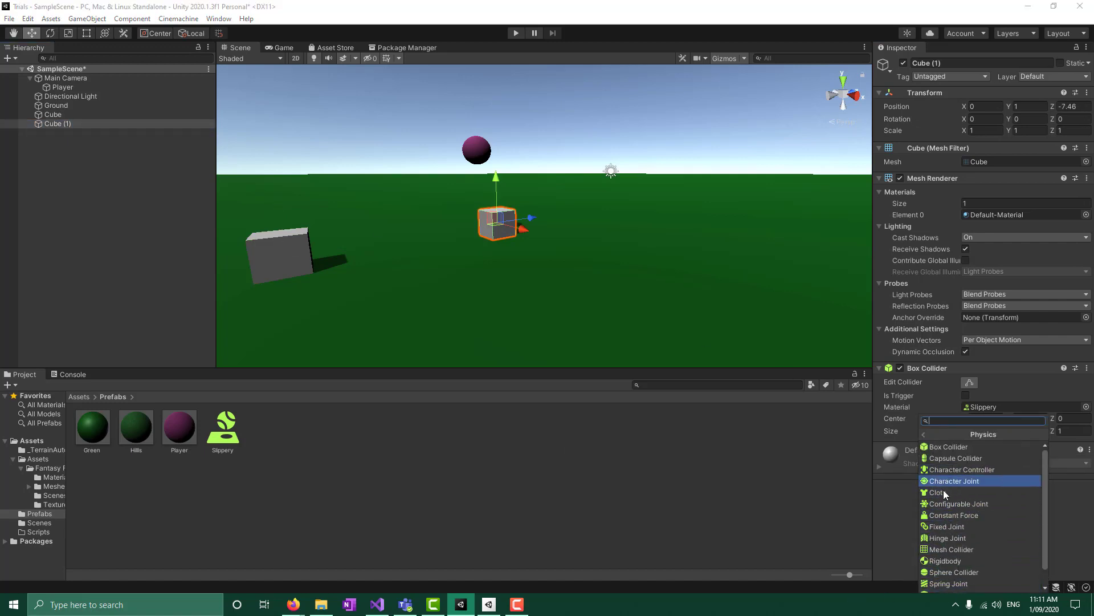
{"action": "left_click", "coordinate": [956, 560]}
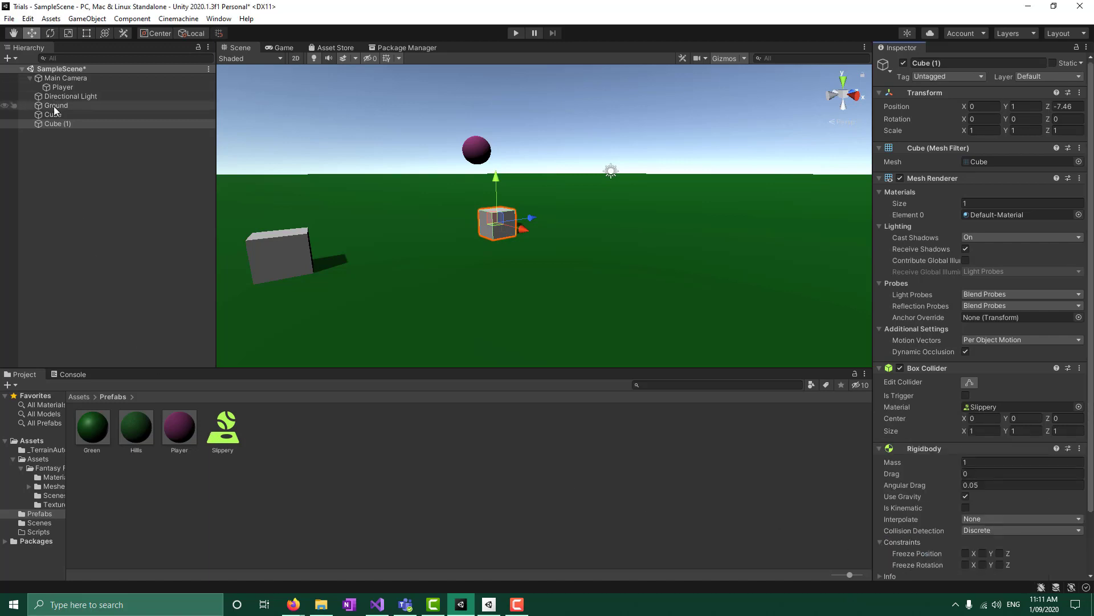
- Check the Player's component settings, clear the selection, and test-run the scene twice with both cubes' Rigidbodies
{"action": "left_click", "coordinate": [59, 88]}
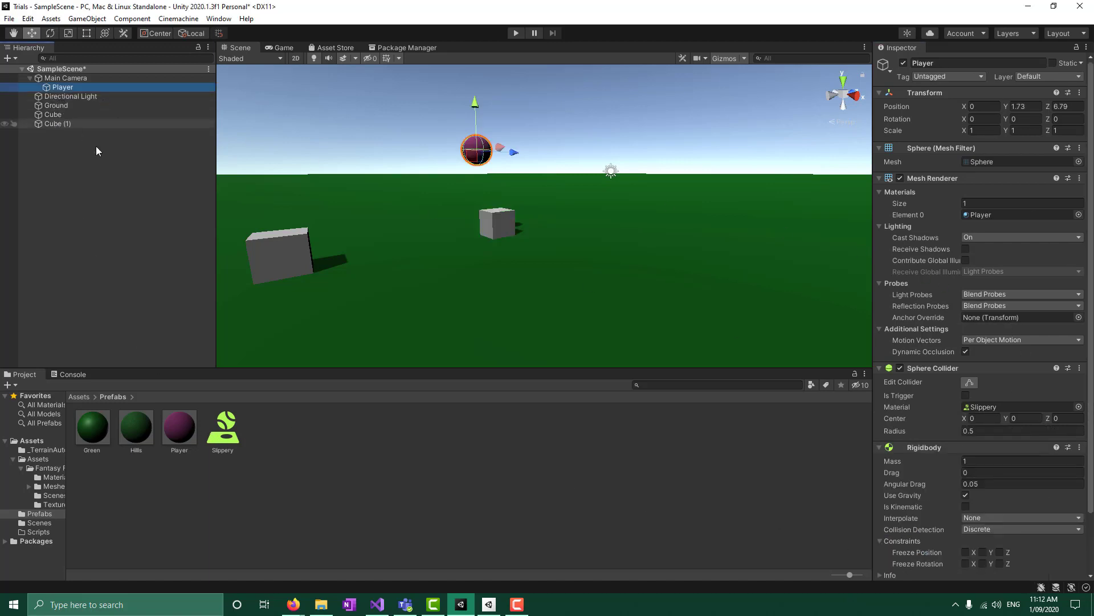
{"action": "left_click", "coordinate": [118, 197]}
{"action": "left_click", "coordinate": [521, 33]}
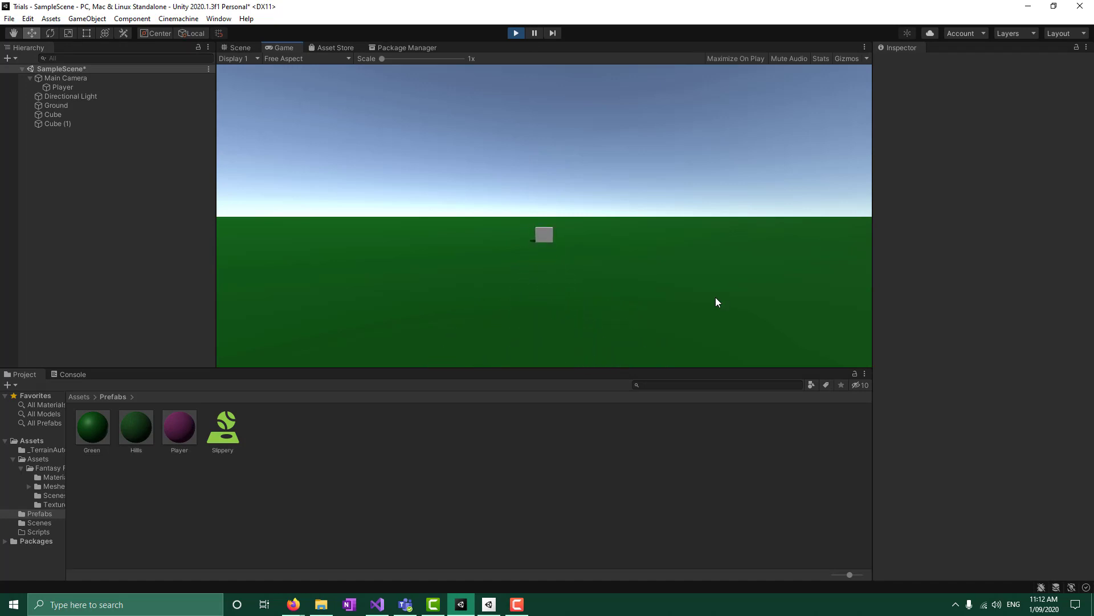
{"action": "left_click", "coordinate": [516, 34]}
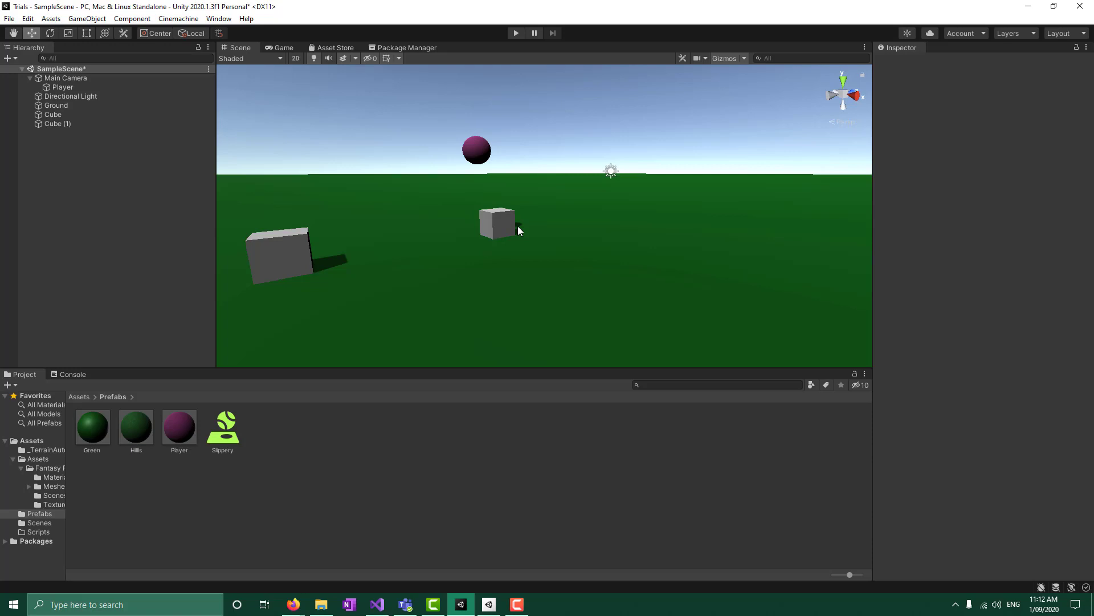
{"action": "left_click", "coordinate": [516, 33]}
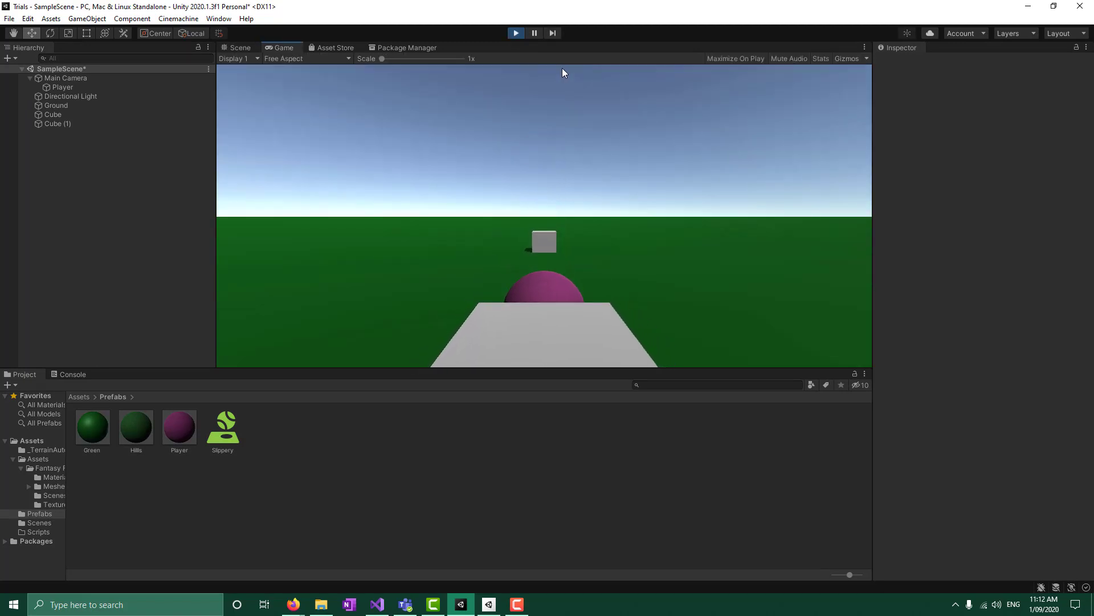
{"action": "left_click", "coordinate": [516, 33]}
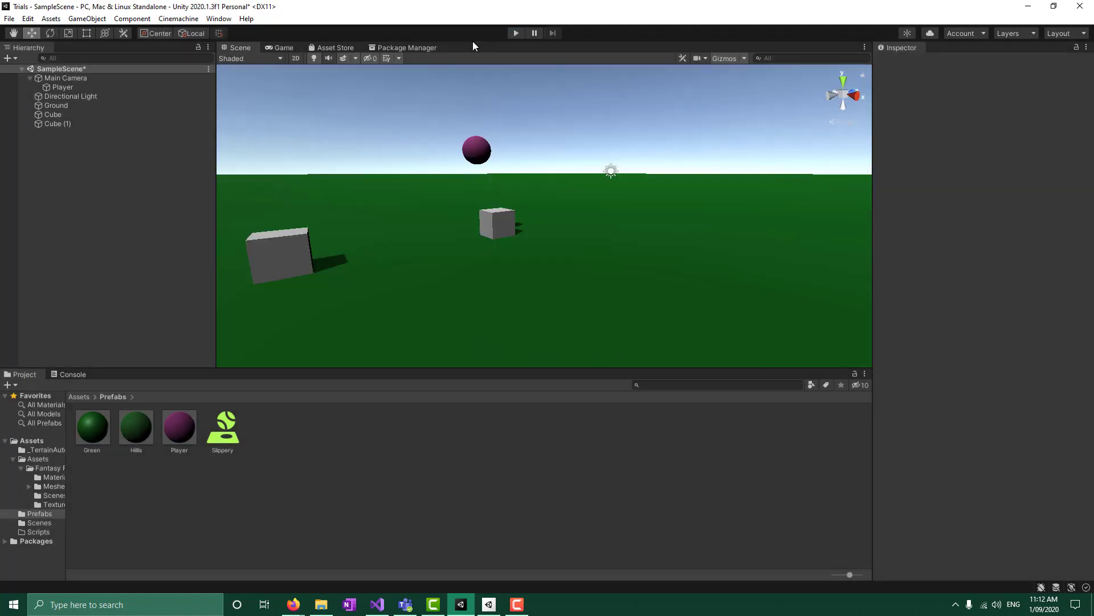
- Freeze the position of Cube (1)'s Rigidbody on the X, Y and Z axes and test-run the scene
{"action": "left_click", "coordinate": [85, 115]}
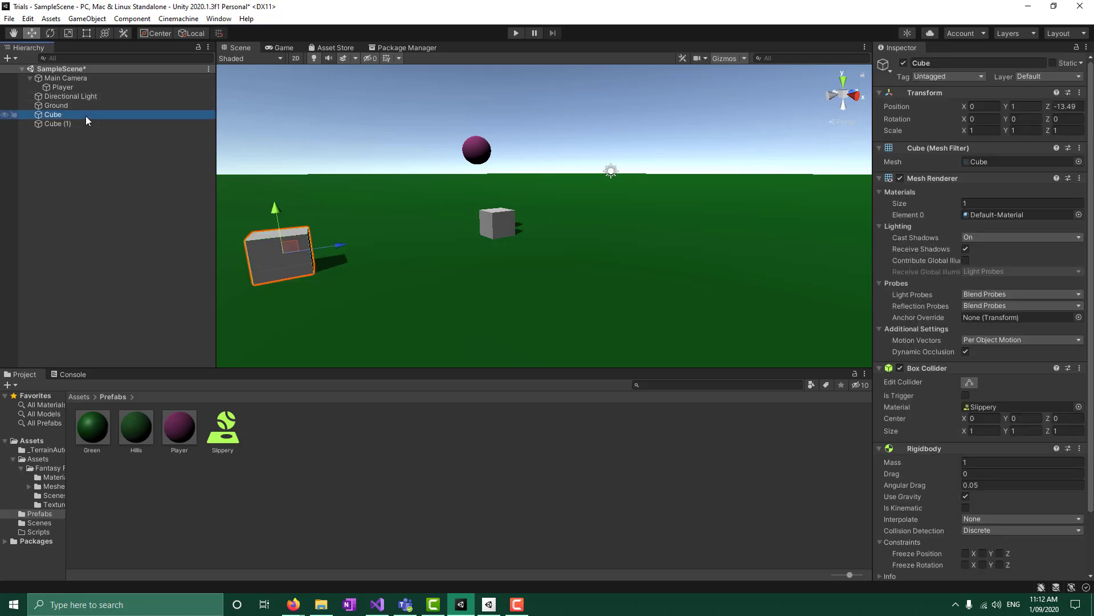
{"action": "left_click", "coordinate": [70, 124]}
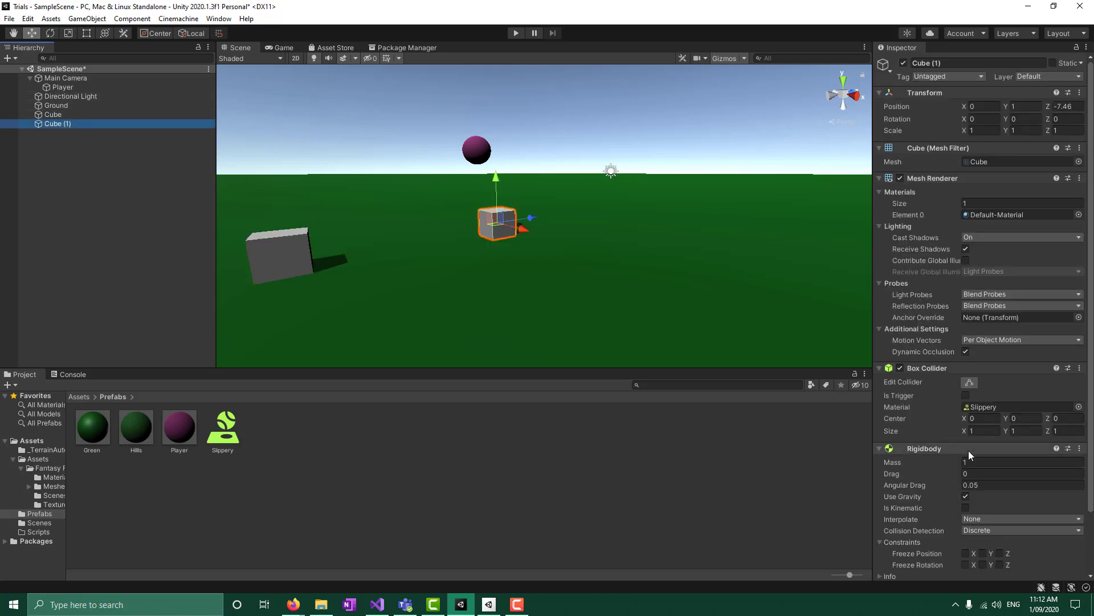
{"action": "scroll", "coordinate": [953, 513], "scroll_direction": "down", "scroll_amount": 3}
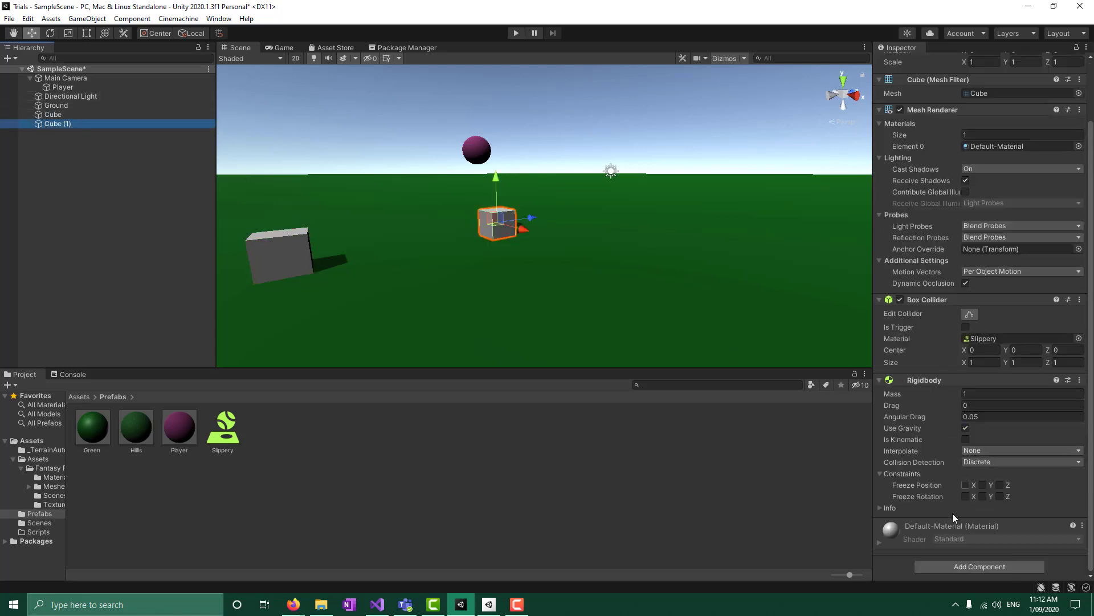
{"action": "left_click", "coordinate": [965, 485]}
{"action": "left_click", "coordinate": [983, 486]}
{"action": "left_click", "coordinate": [513, 34]}
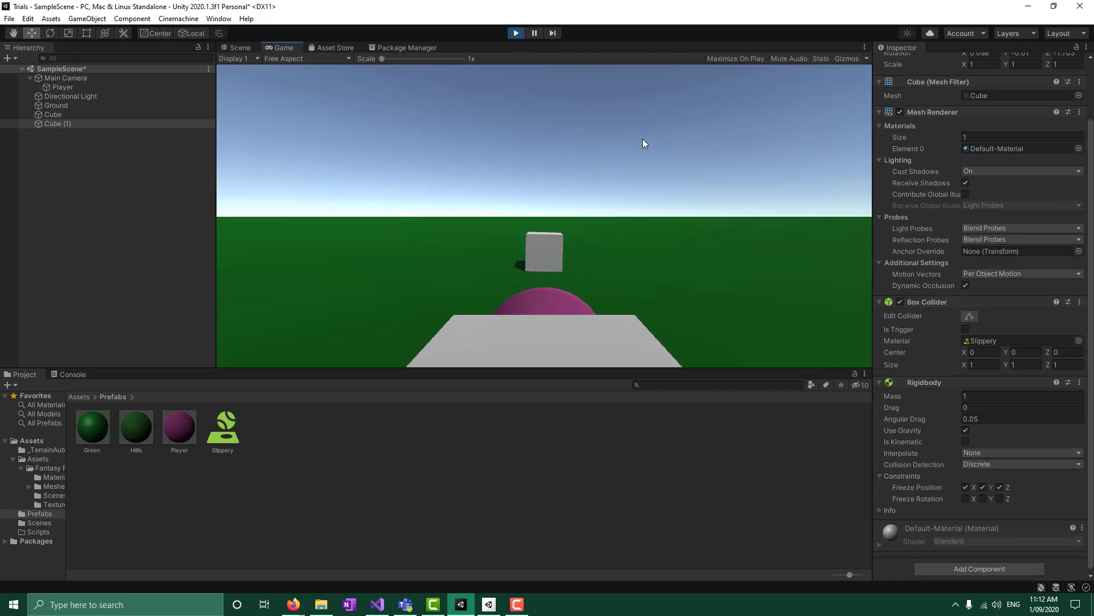
{"action": "left_click", "coordinate": [515, 34]}
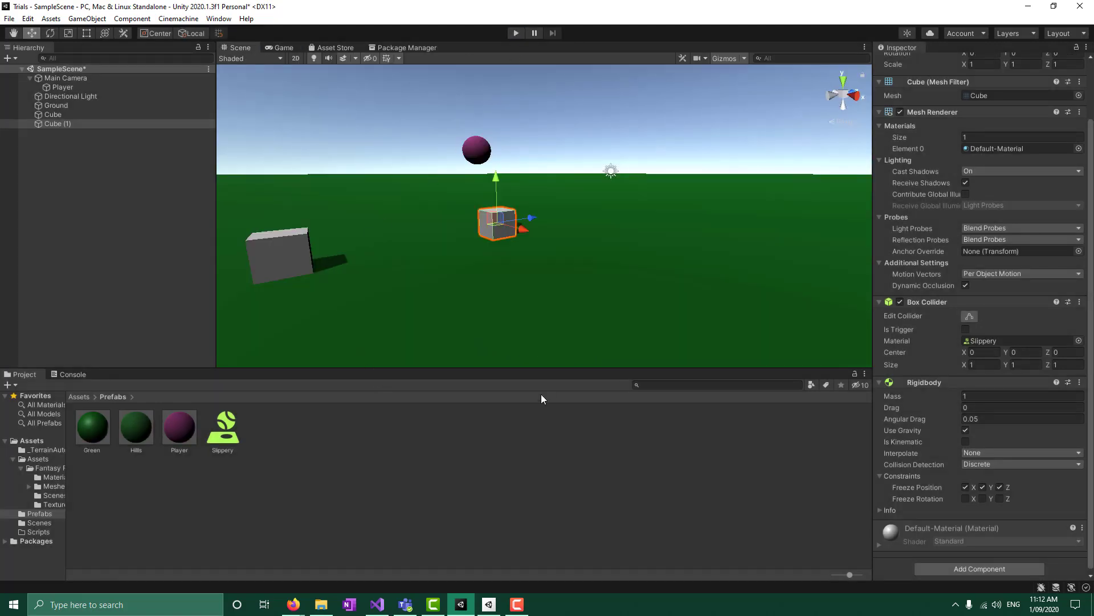
- Compare the two cubes in the scene and rename the Cube object as Fixed Cube
{"action": "left_click", "coordinate": [51, 114]}
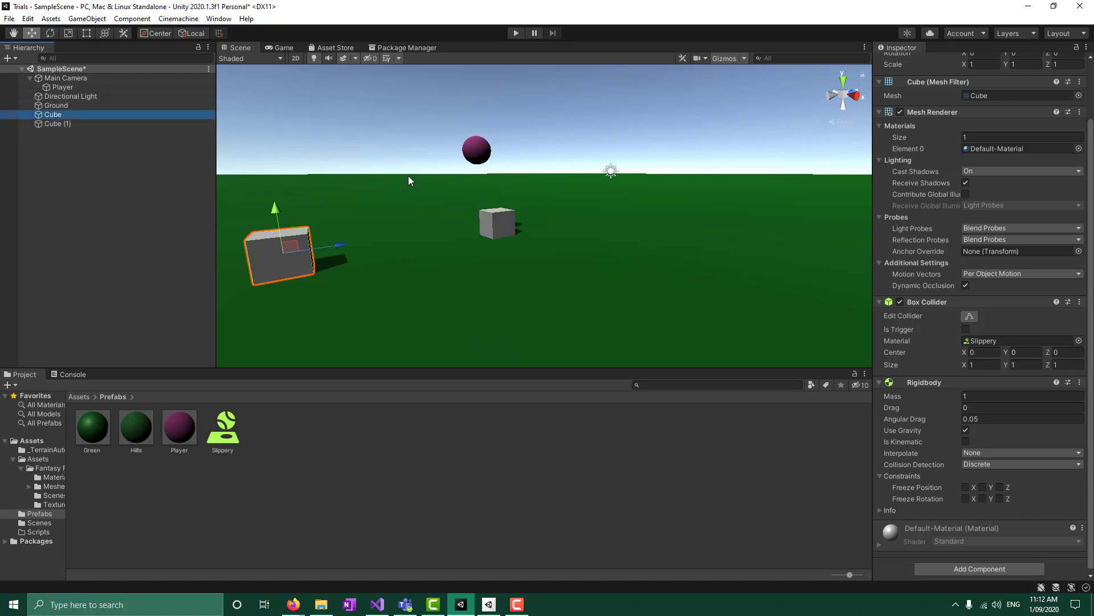
{"action": "left_click", "coordinate": [70, 124]}
{"action": "left_click", "coordinate": [63, 116]}
{"action": "left_click", "coordinate": [66, 125]}
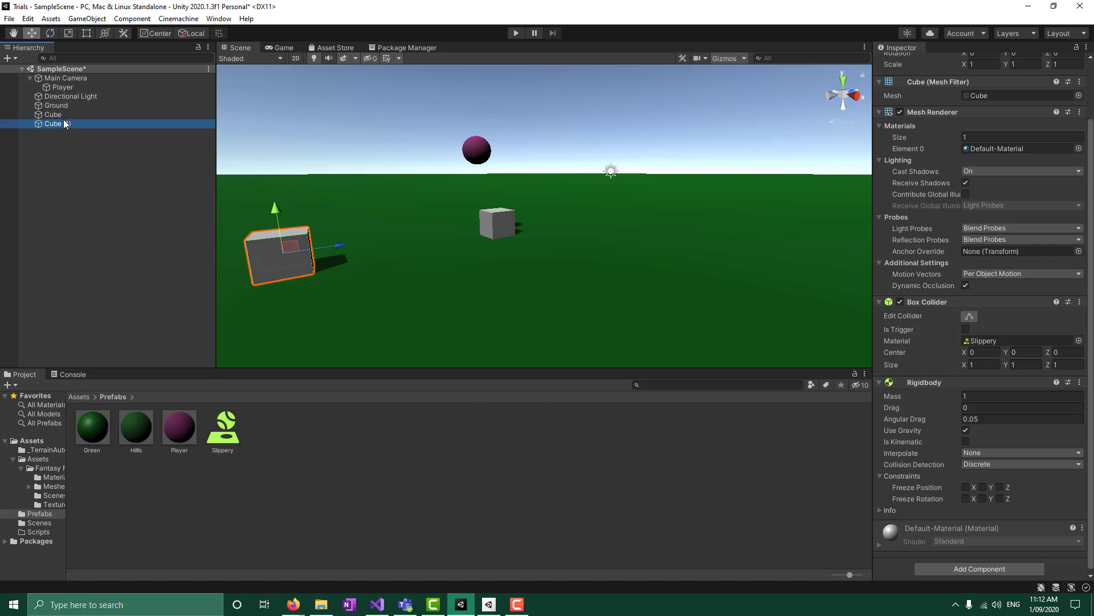
{"action": "left_click", "coordinate": [70, 114]}
{"action": "left_click", "coordinate": [71, 125]}
{"action": "right_click", "coordinate": [66, 124]}
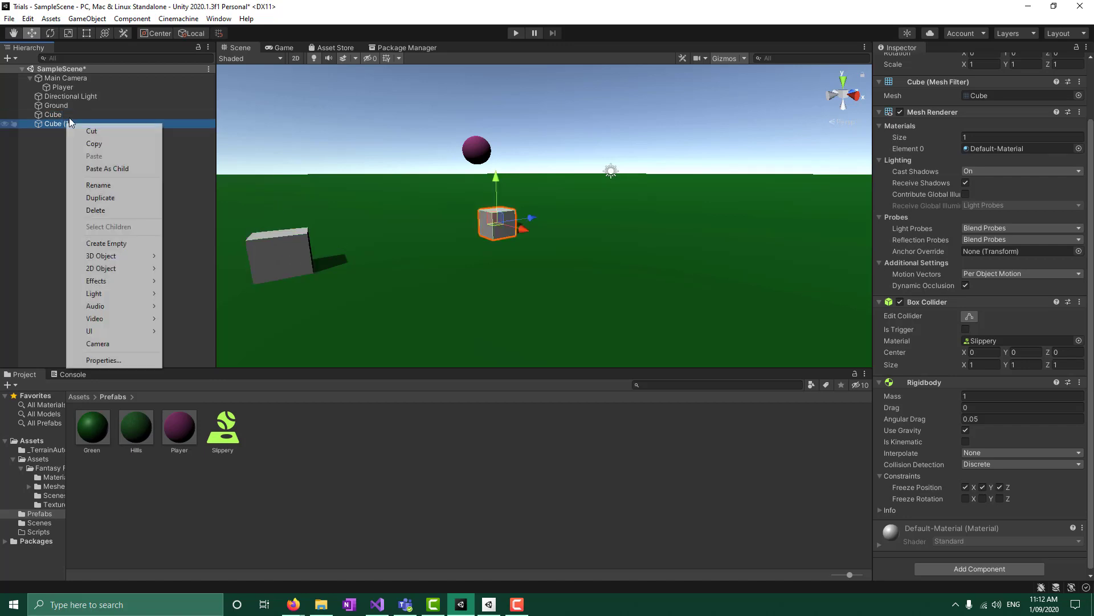
{"action": "left_click", "coordinate": [53, 115]}
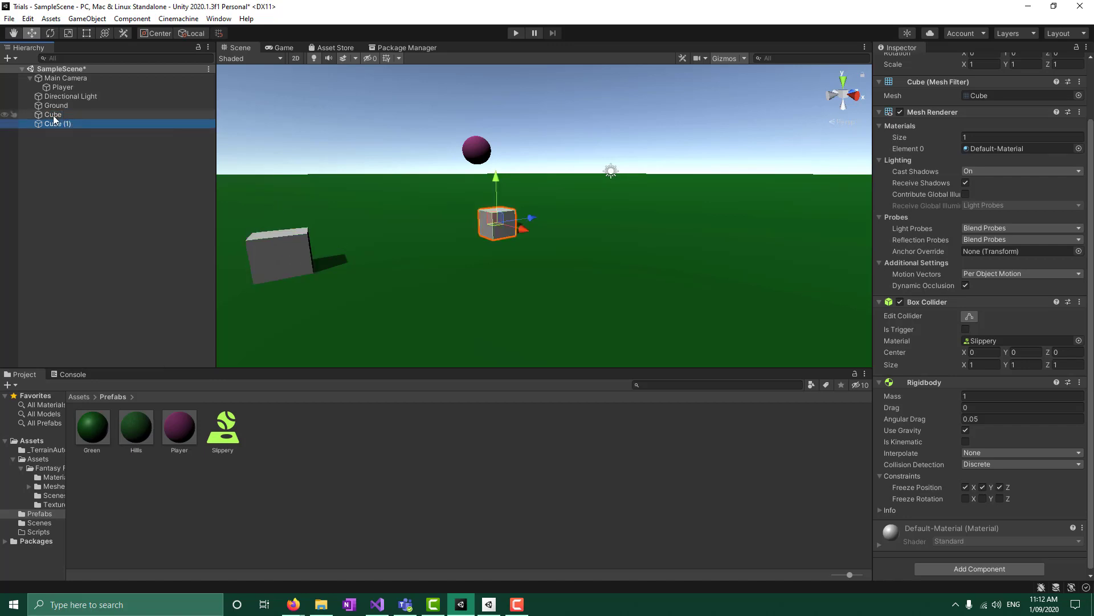
{"action": "right_click", "coordinate": [53, 115]}
{"action": "left_click", "coordinate": [101, 181]}
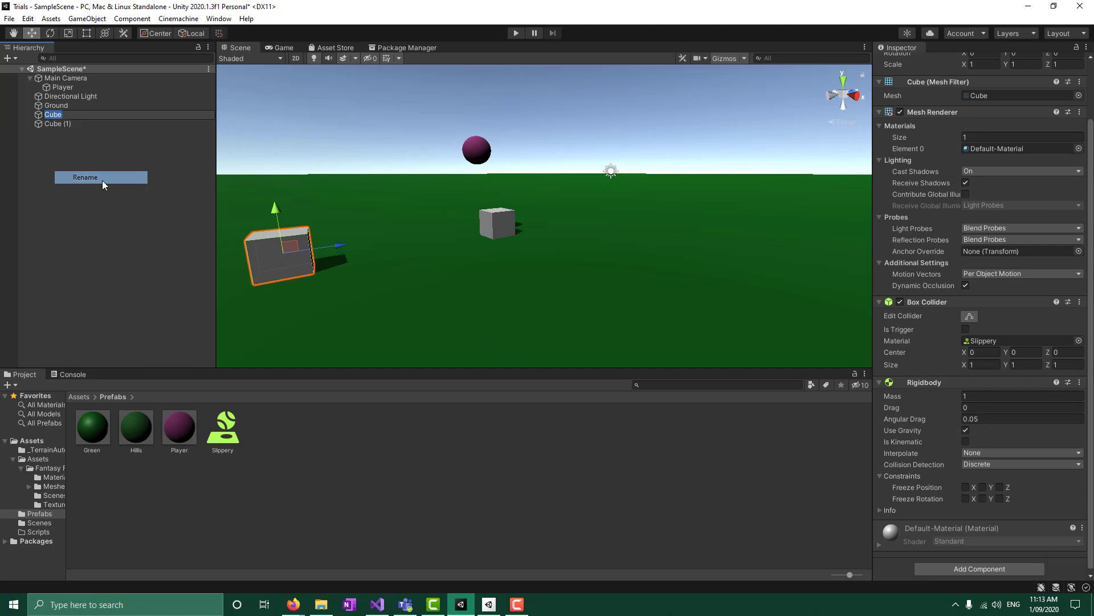
{"action": "type", "text": "Fixed Cube"}
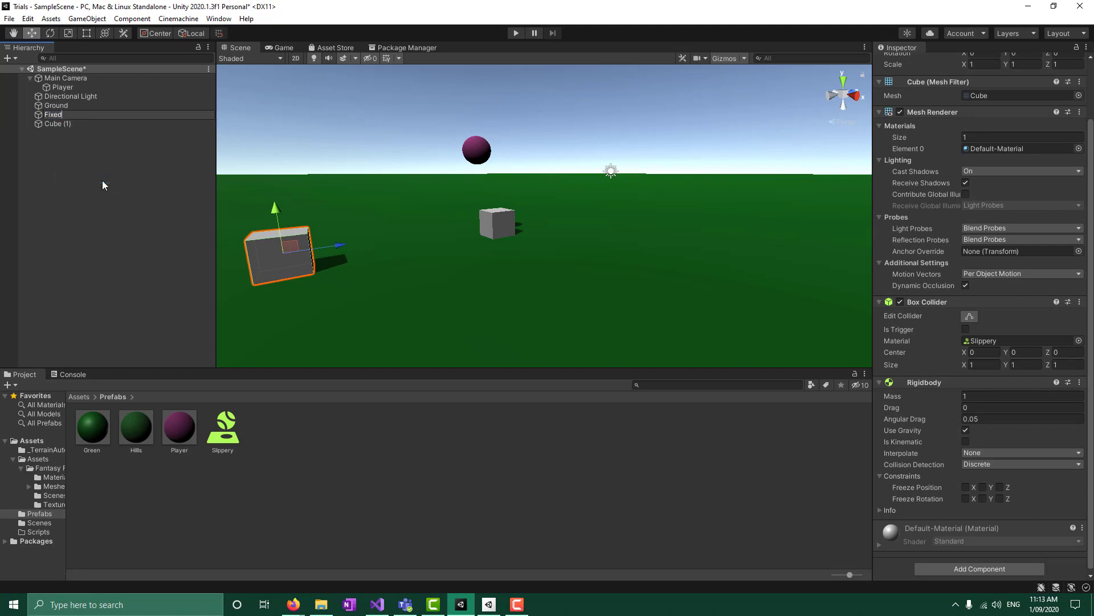
{"action": "left_click", "coordinate": [107, 245]}
- Rename the Cube (1) object as Moving Cube
{"action": "left_click", "coordinate": [81, 122]}
{"action": "right_click", "coordinate": [81, 123]}
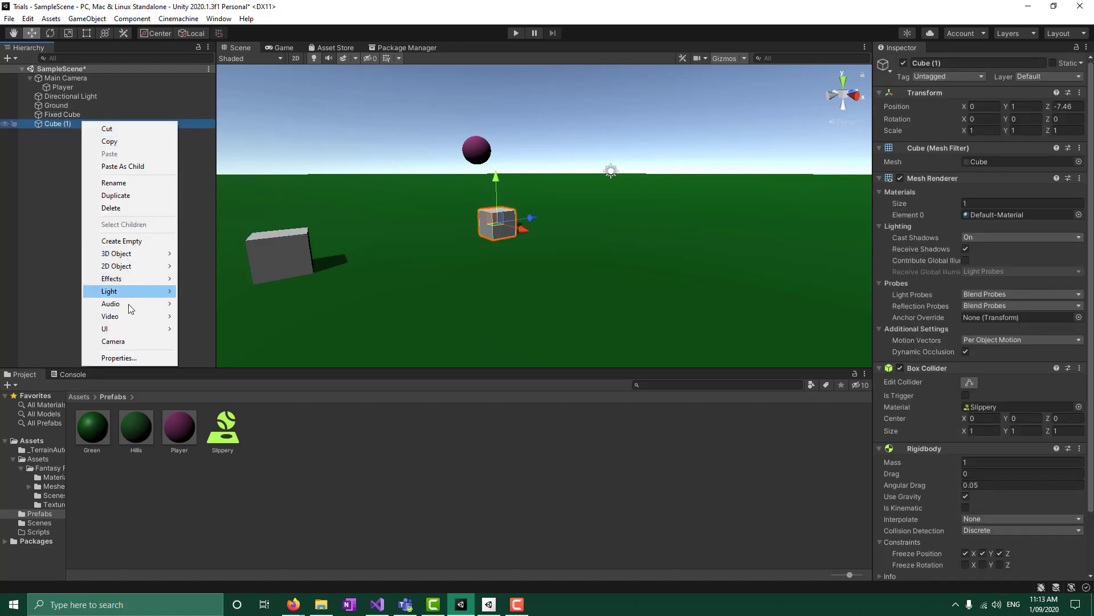
{"action": "left_click", "coordinate": [117, 183]}
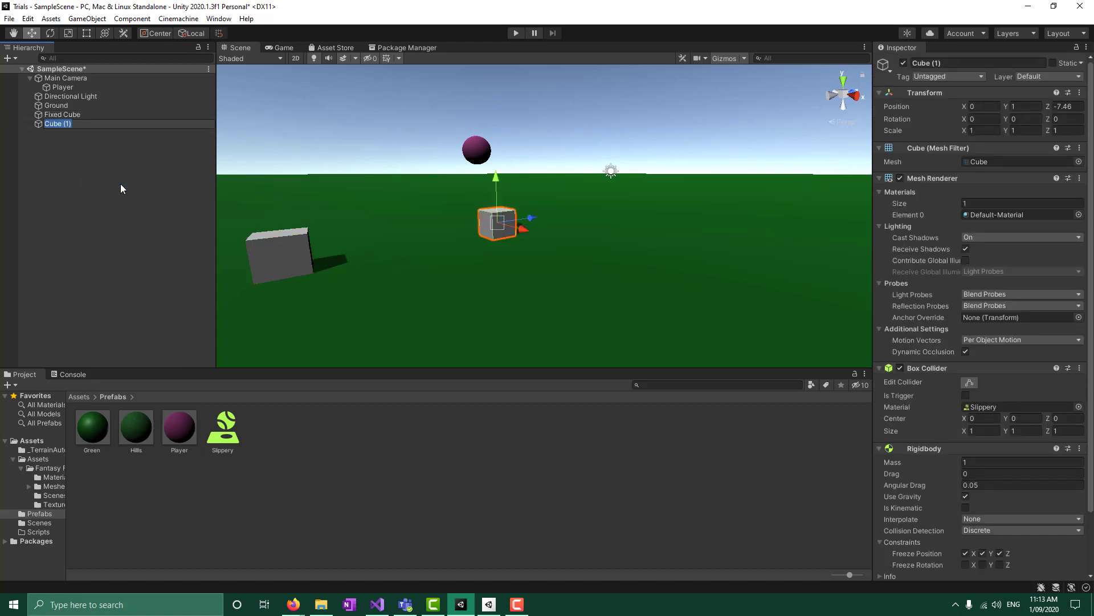
{"action": "type", "text": "Moving Cube"}
{"action": "left_click", "coordinate": [149, 159]}
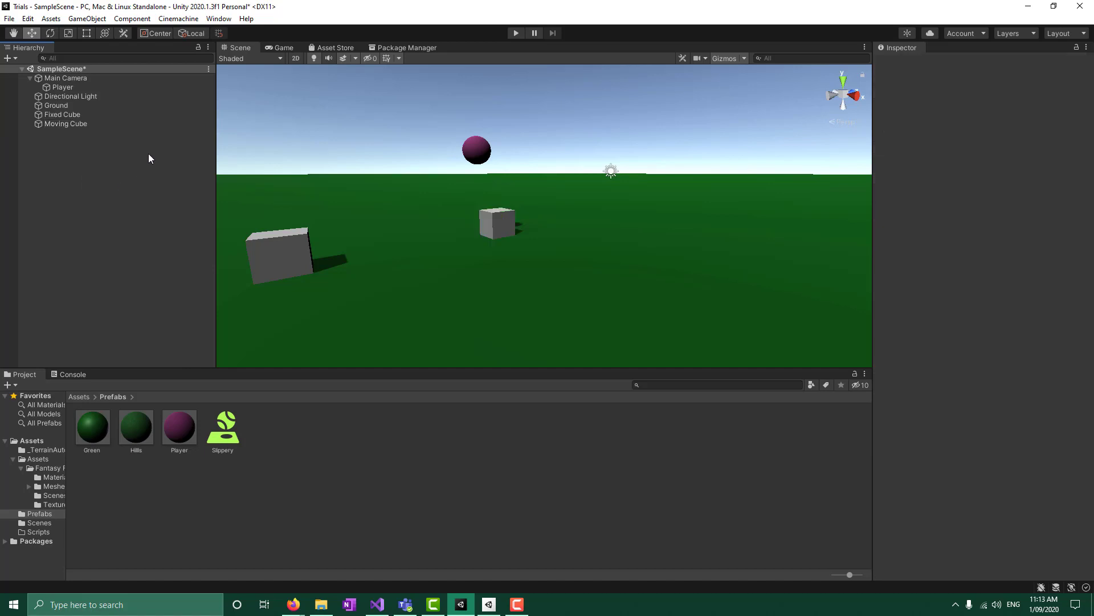
- Create a new material in the Assets folder with Metallic about 0.867 and Smoothness 1
{"action": "left_click", "coordinate": [77, 398]}
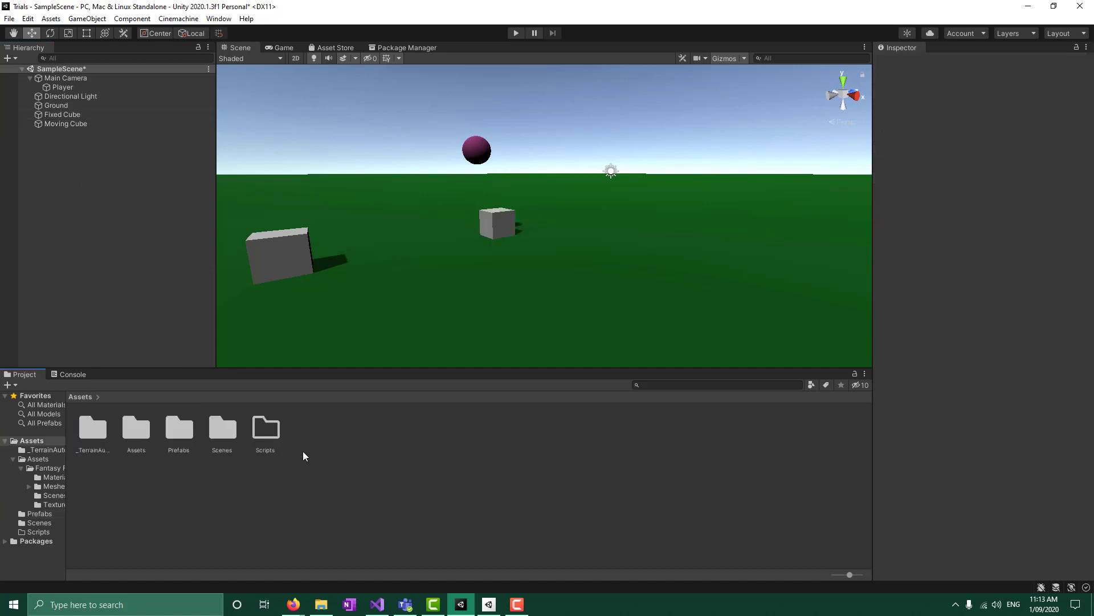
{"action": "right_click", "coordinate": [370, 456]}
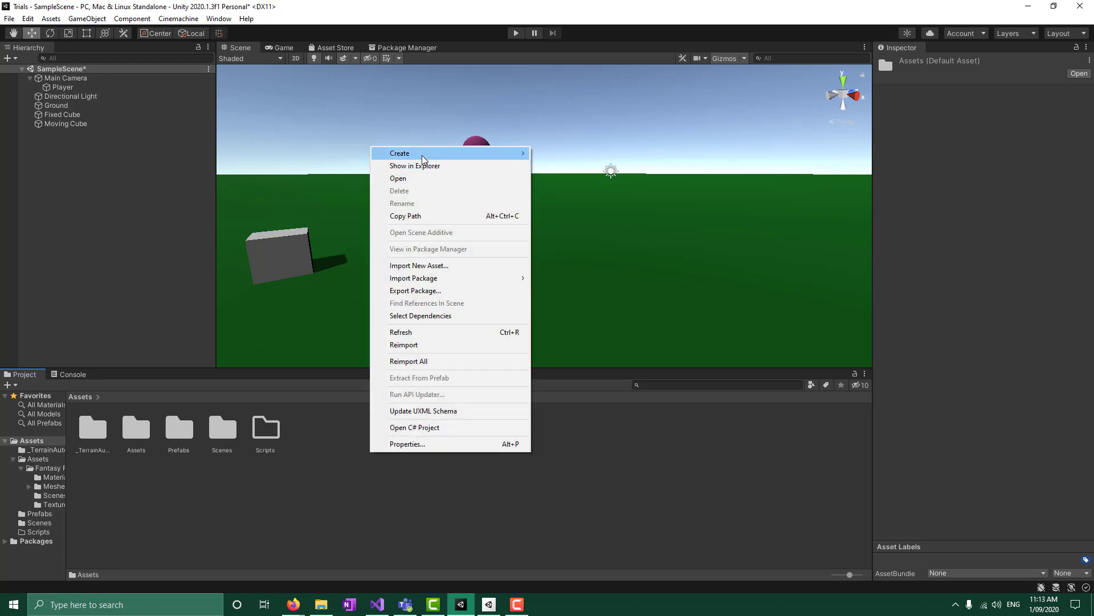
{"action": "mouse_move", "coordinate": [402, 153]}
{"action": "left_click", "coordinate": [592, 303]}
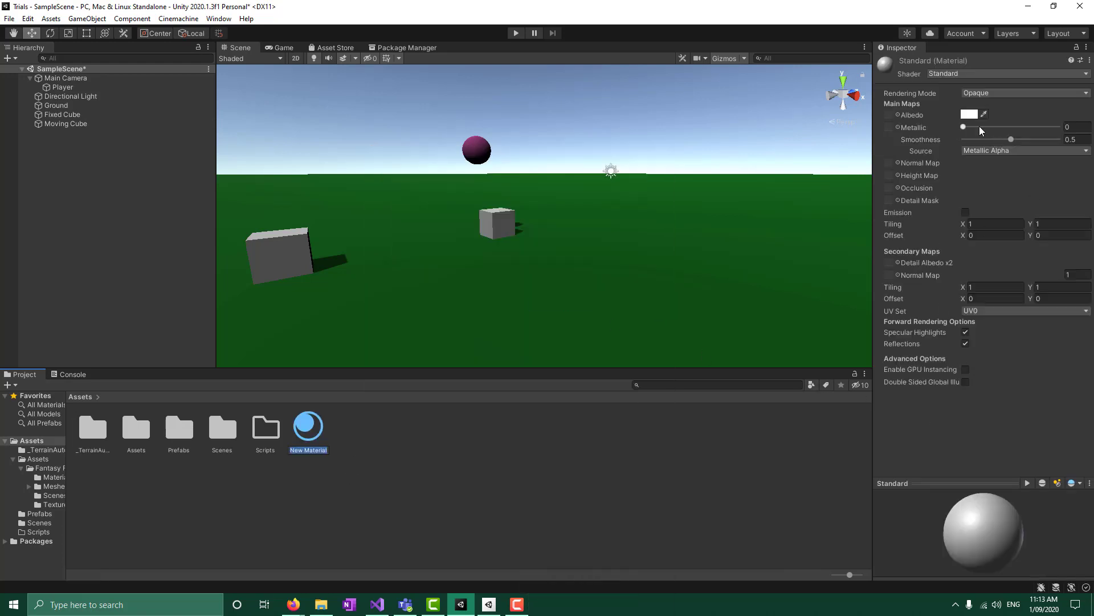
{"action": "left_click_drag", "start_coordinate": [980, 130], "coordinate": [1046, 129]}
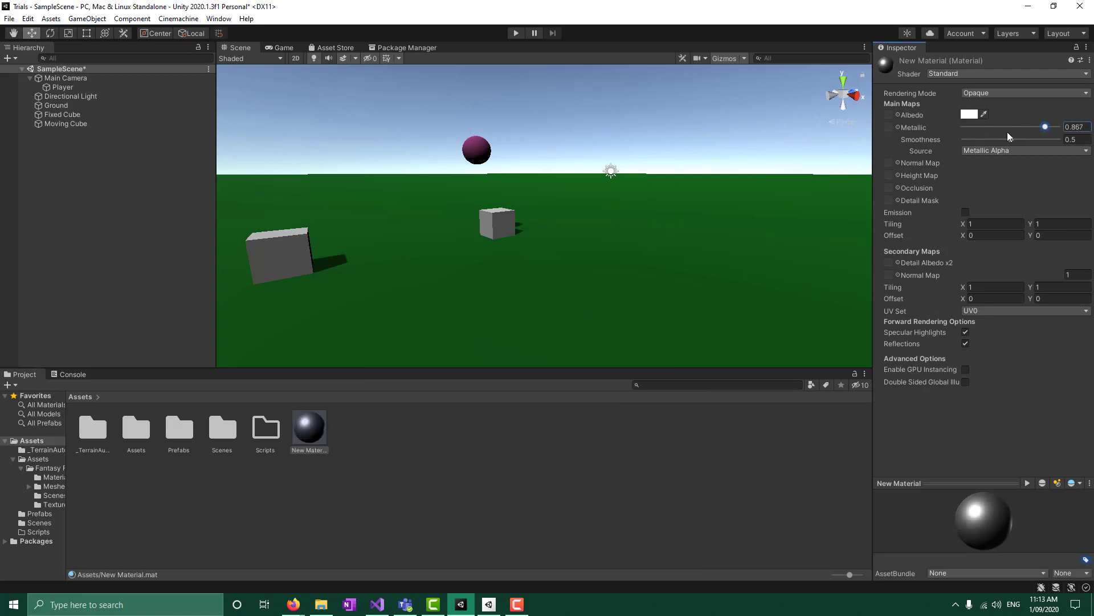
{"action": "left_click", "coordinate": [1013, 140]}
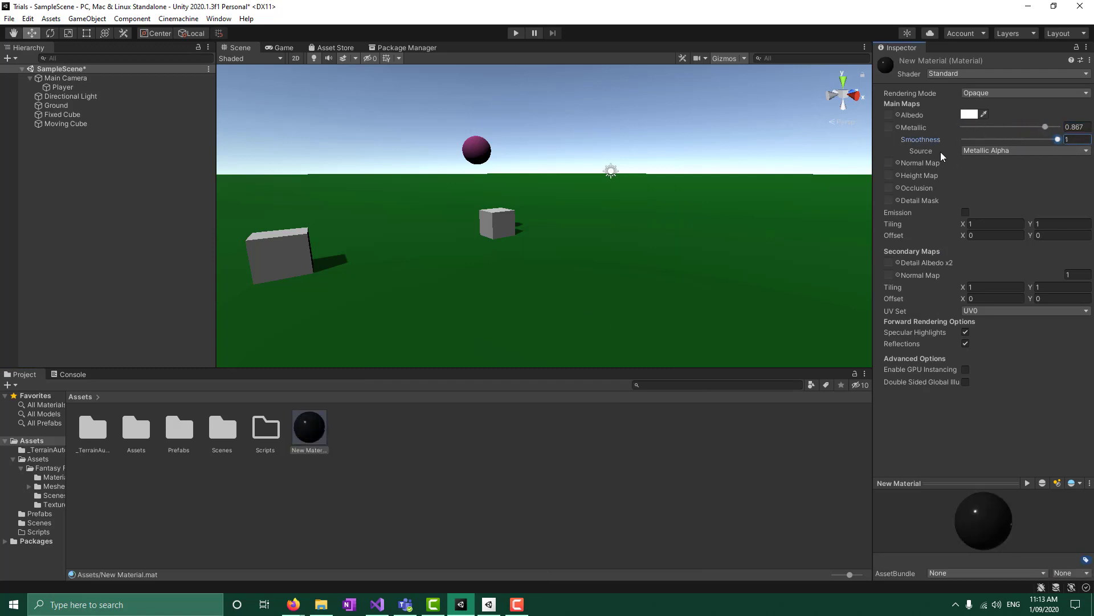
- Set the new material's albedo colour to blue, hexadecimal 0B04FF
{"action": "left_click", "coordinate": [969, 117]}
{"action": "mouse_move", "coordinate": [1044, 190]}
{"action": "left_mouse_down"}
{"action": "mouse_move", "coordinate": [1038, 225]}
{"action": "mouse_move", "coordinate": [1055, 162]}
{"action": "mouse_move", "coordinate": [1054, 171]}
{"action": "left_mouse_up"}
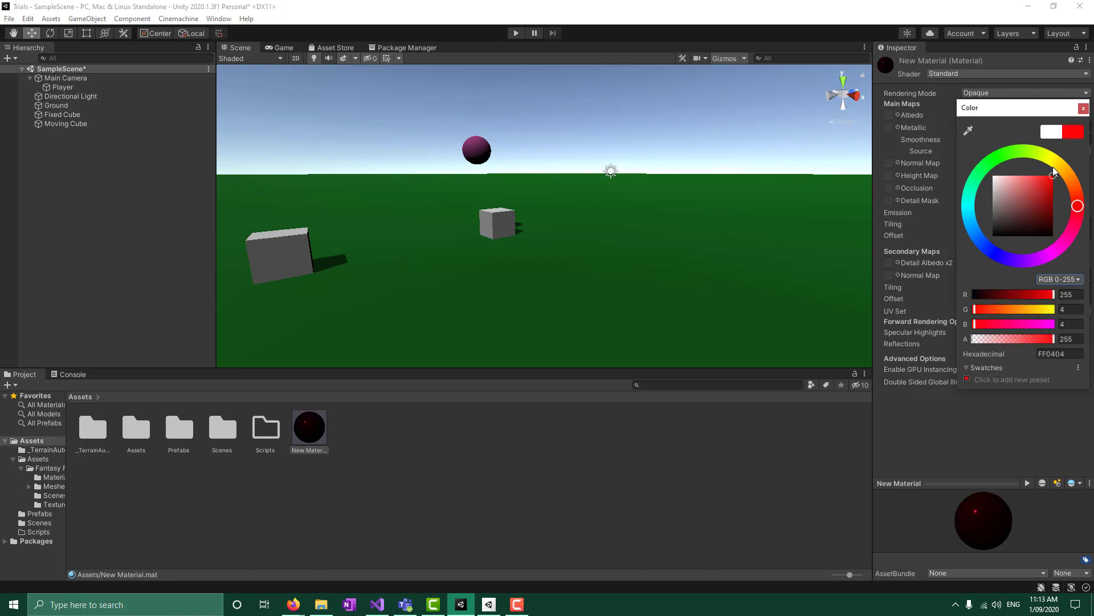
{"action": "left_click_drag", "start_coordinate": [1077, 209], "coordinate": [987, 283]}
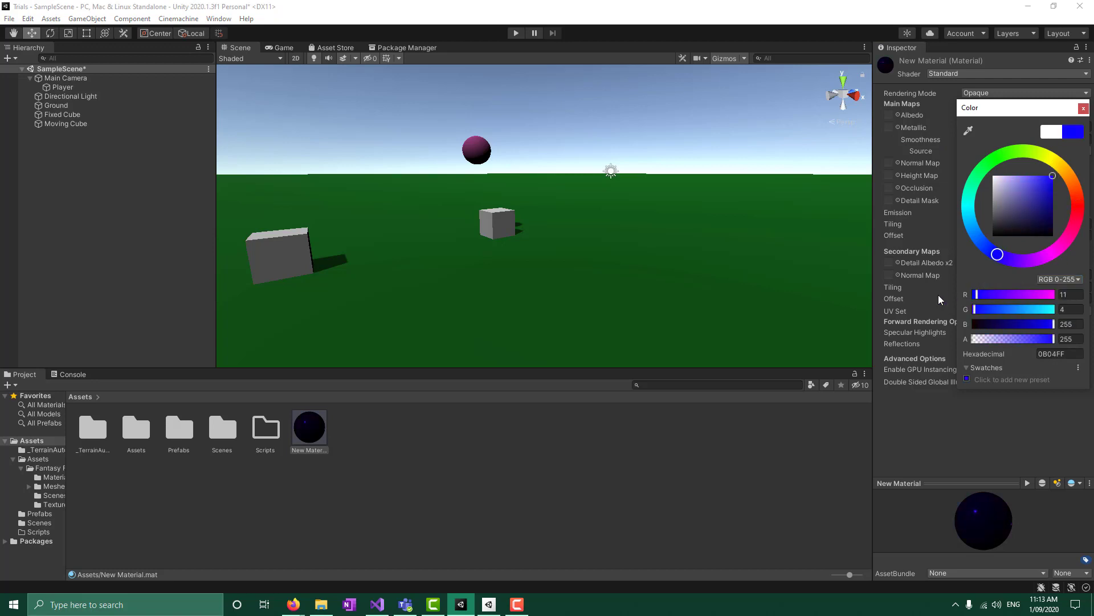
{"action": "left_click", "coordinate": [601, 480]}
- Apply the blue material to both cubes in the scene and move the material into the Prefabs folder
{"action": "left_click_drag", "start_coordinate": [308, 427], "coordinate": [293, 268]}
{"action": "left_click_drag", "start_coordinate": [310, 428], "coordinate": [501, 230]}
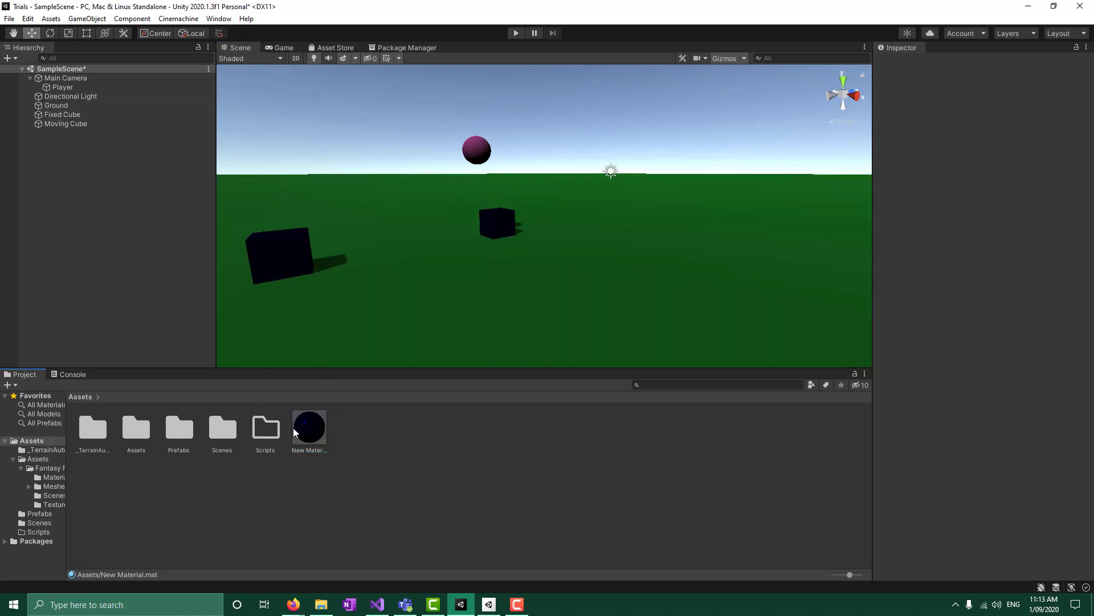
{"action": "left_click_drag", "start_coordinate": [311, 428], "coordinate": [177, 432]}
- Create prefabs from Fixed Cube and Moving Cube in the Prefabs folder
{"action": "double_click", "coordinate": [176, 432]}
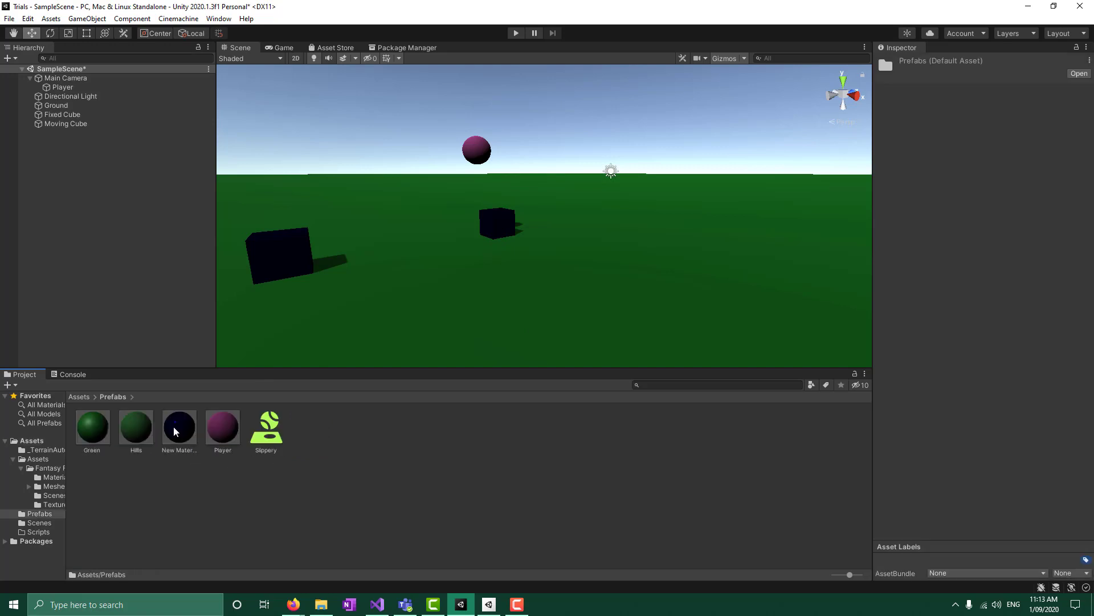
{"action": "left_click_drag", "start_coordinate": [63, 115], "coordinate": [425, 456]}
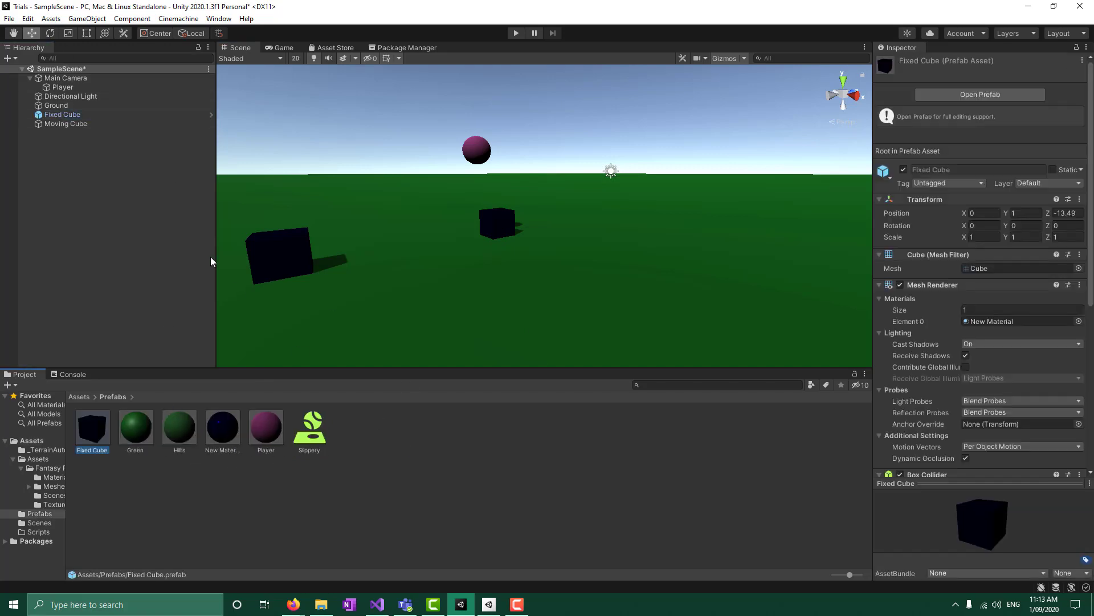
{"action": "left_click_drag", "start_coordinate": [67, 124], "coordinate": [497, 472]}
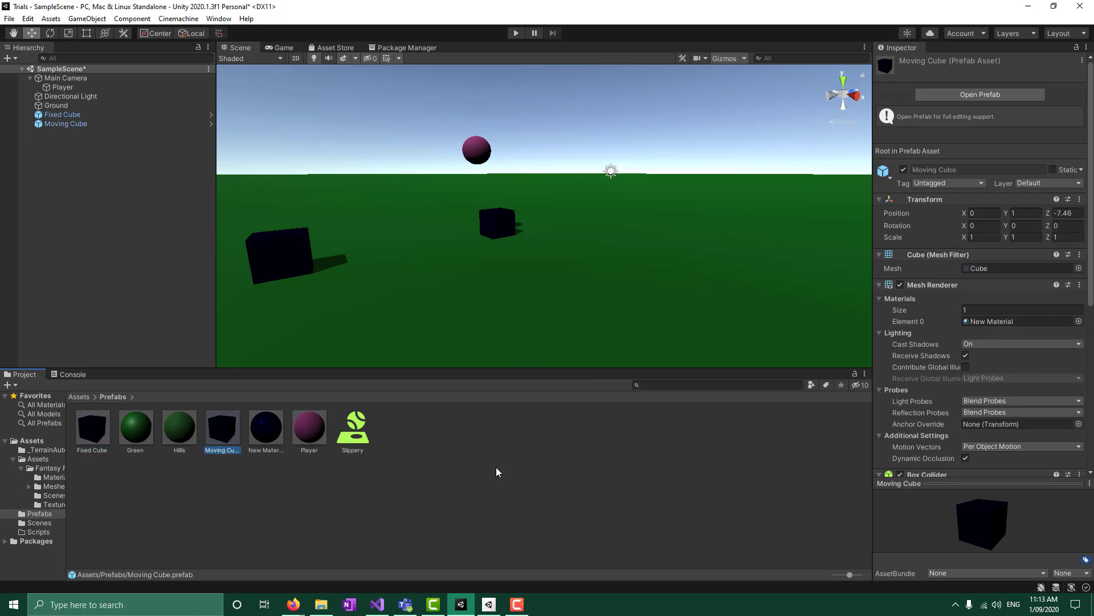
{"action": "left_click", "coordinate": [257, 499]}
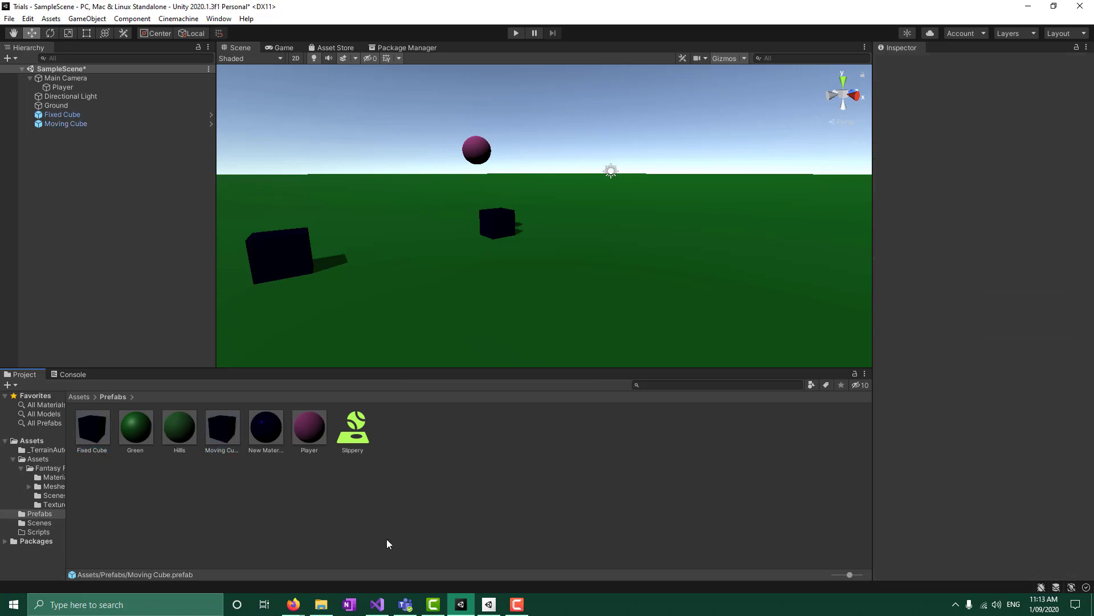
- Add three instances of the Fixed Cube prefab to the scene
{"action": "left_click_drag", "start_coordinate": [89, 444], "coordinate": [74, 151]}
{"action": "left_click_drag", "start_coordinate": [96, 402], "coordinate": [83, 158]}
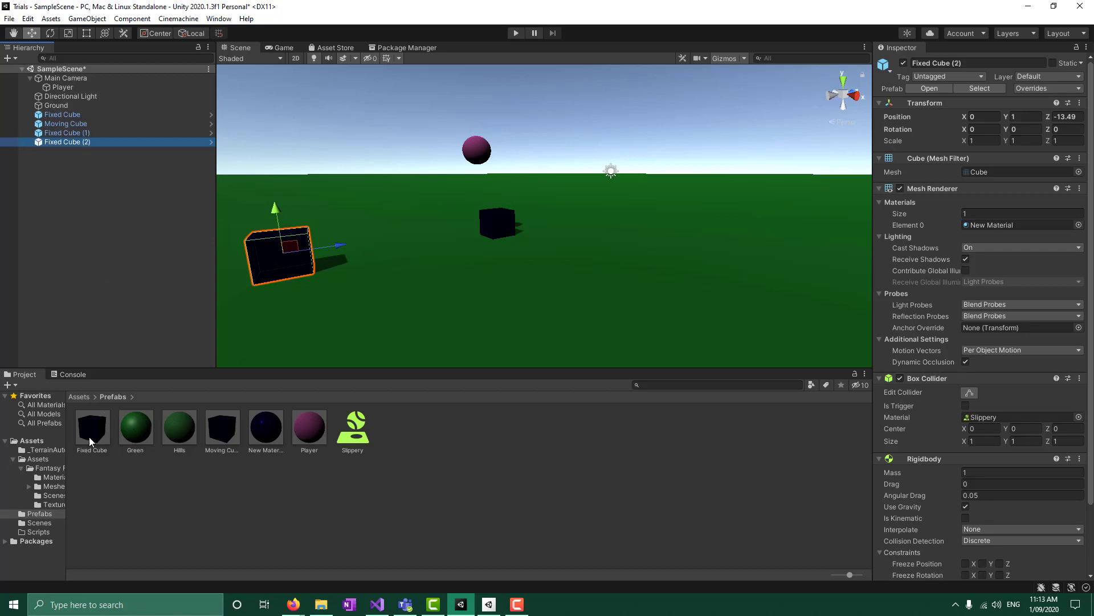
{"action": "left_click_drag", "start_coordinate": [89, 438], "coordinate": [114, 175]}
- Move Fixed Cube (3) to about Y -2.24, Z -11.04 and Fixed Cube (2) to about Y 3.34, Z -11.29
{"action": "left_click_drag", "start_coordinate": [342, 245], "coordinate": [460, 231]}
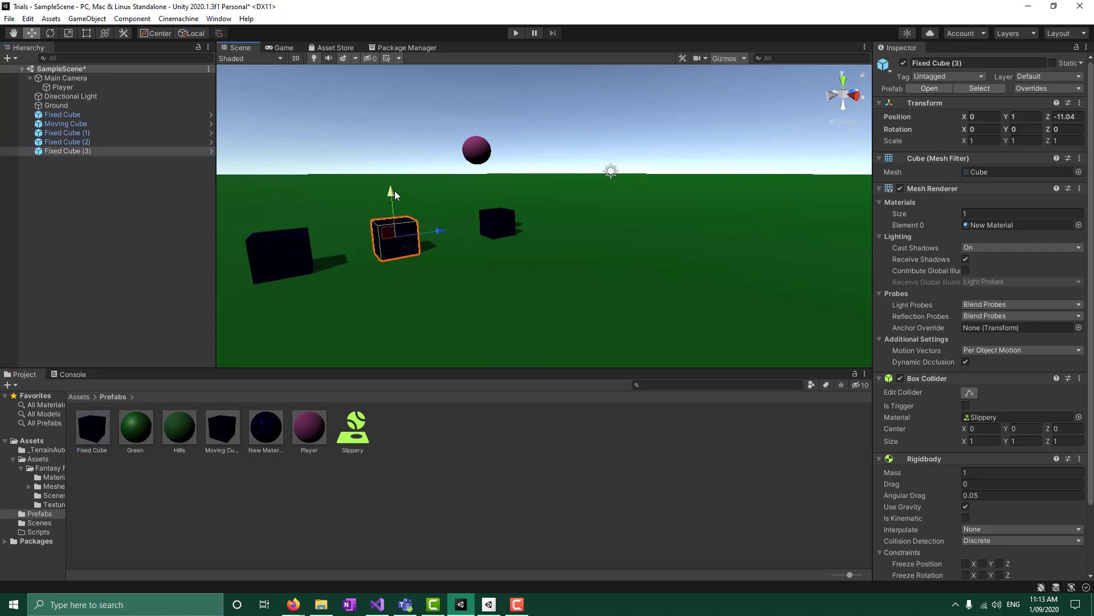
{"action": "left_click_drag", "start_coordinate": [394, 190], "coordinate": [402, 293]}
{"action": "left_click", "coordinate": [286, 241]}
{"action": "left_click_drag", "start_coordinate": [340, 244], "coordinate": [444, 221]}
{"action": "left_click_drag", "start_coordinate": [379, 193], "coordinate": [373, 110]}
- Move Fixed Cube (1) along the Z axis to about -11.57 and test-run the scene with the added cubes
{"action": "left_click", "coordinate": [267, 248]}
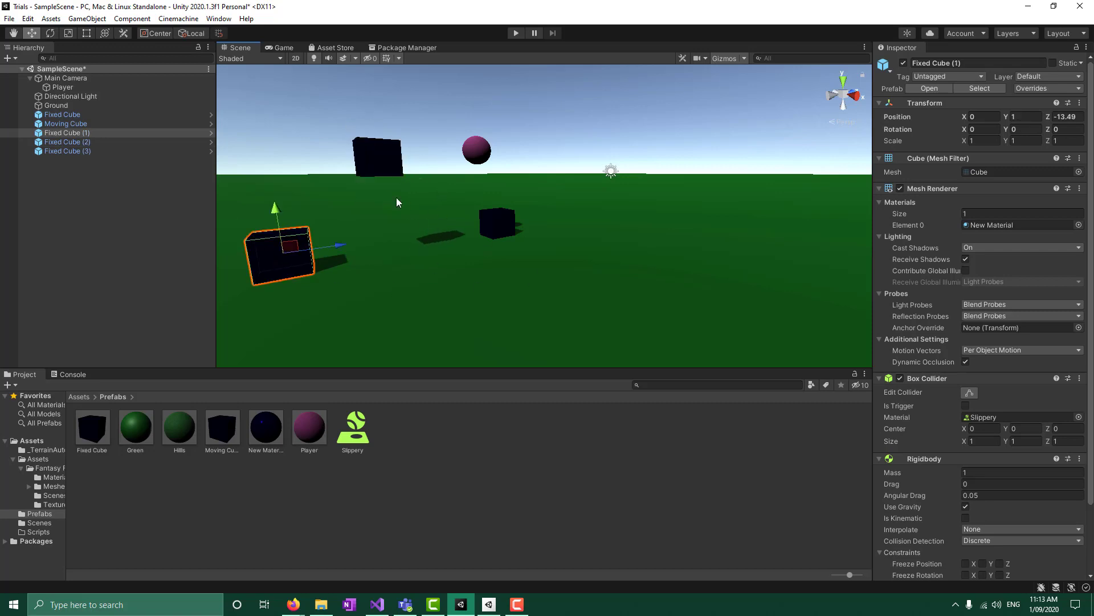
{"action": "left_click_drag", "start_coordinate": [338, 245], "coordinate": [420, 234]}
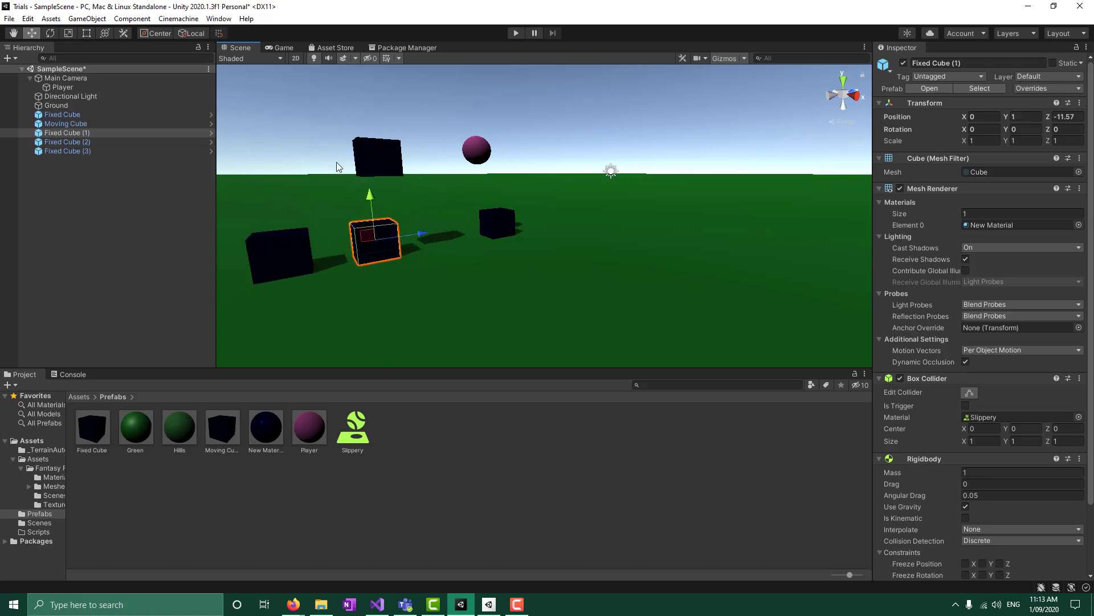
{"action": "left_click", "coordinate": [515, 33]}
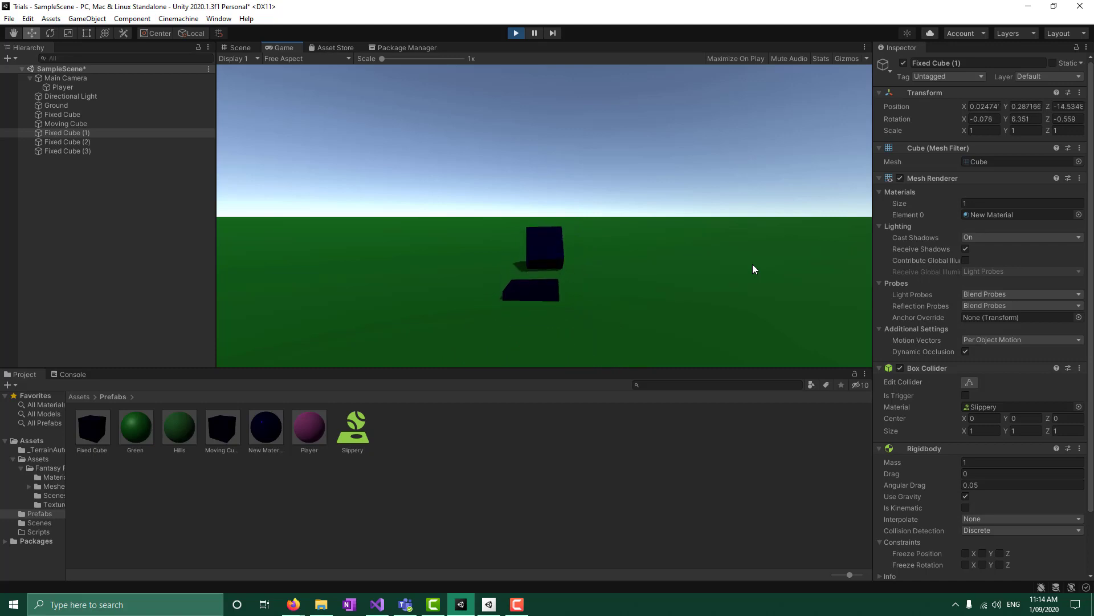
{"action": "left_click", "coordinate": [517, 33]}
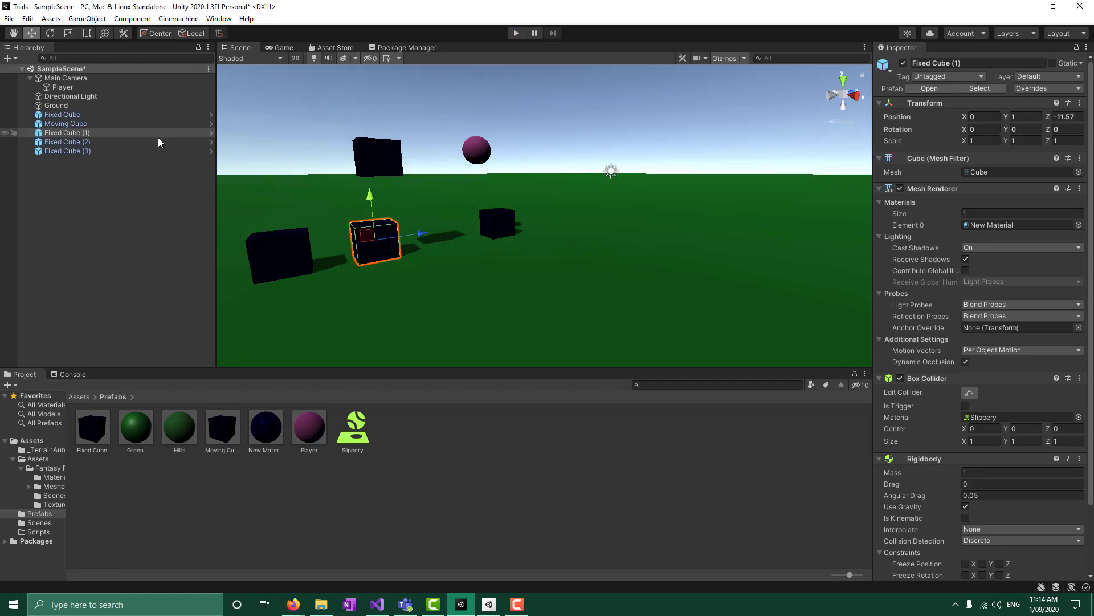
- Delete Fixed Cube (1), Fixed Cube (2) and Fixed Cube (3) from the scene
{"action": "left_click", "coordinate": [115, 151]}
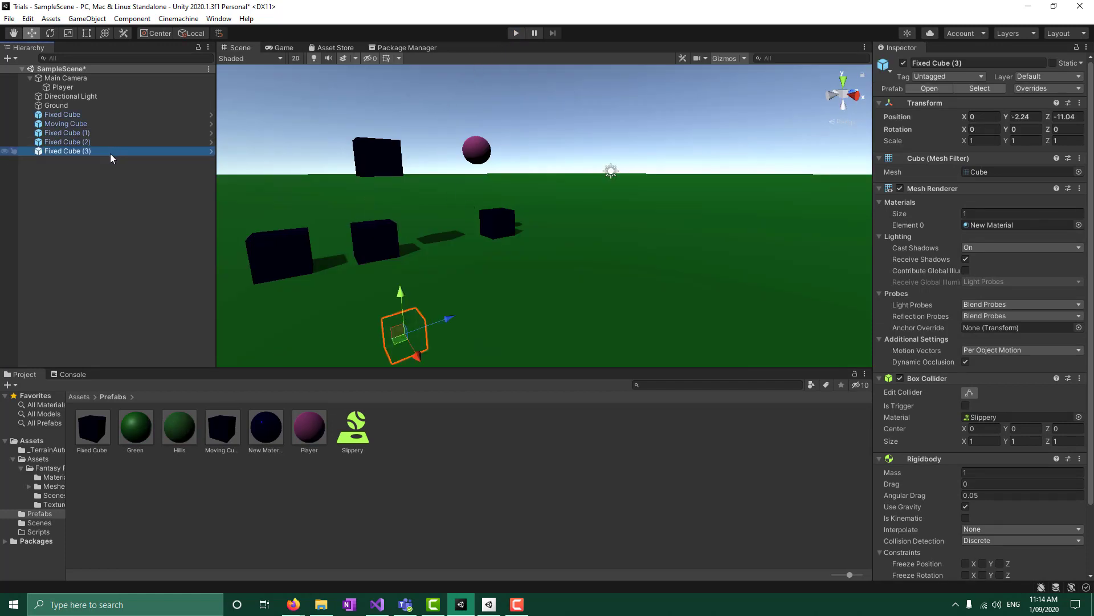
{"action": "right_click", "coordinate": [118, 143]}
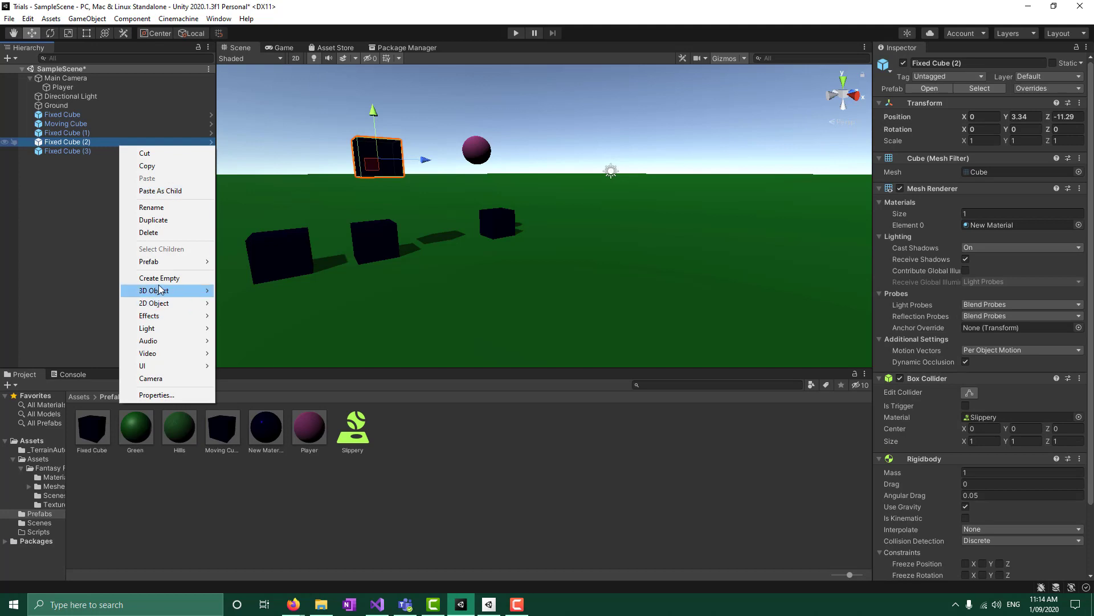
{"action": "left_click", "coordinate": [153, 232]}
{"action": "right_click", "coordinate": [89, 142]}
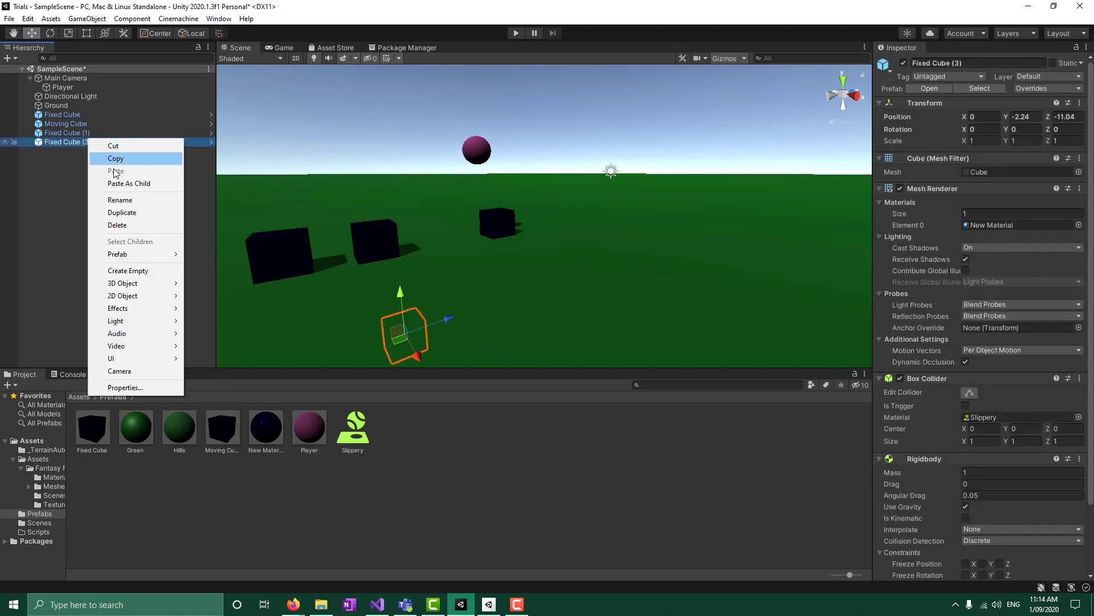
{"action": "left_click", "coordinate": [117, 225]}
{"action": "right_click", "coordinate": [90, 133]}
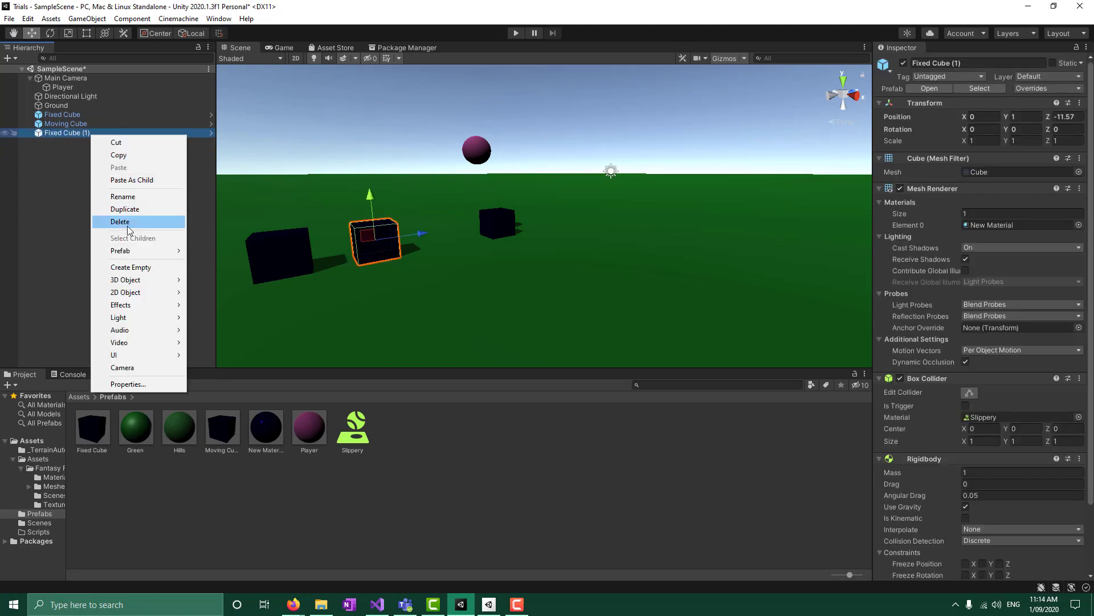
{"action": "left_click", "coordinate": [120, 221]}
- Add a trial instance of the Moving Cube prefab to the scene and delete it again
{"action": "left_click", "coordinate": [223, 441]}
{"action": "left_click_drag", "start_coordinate": [223, 441], "coordinate": [71, 128]}
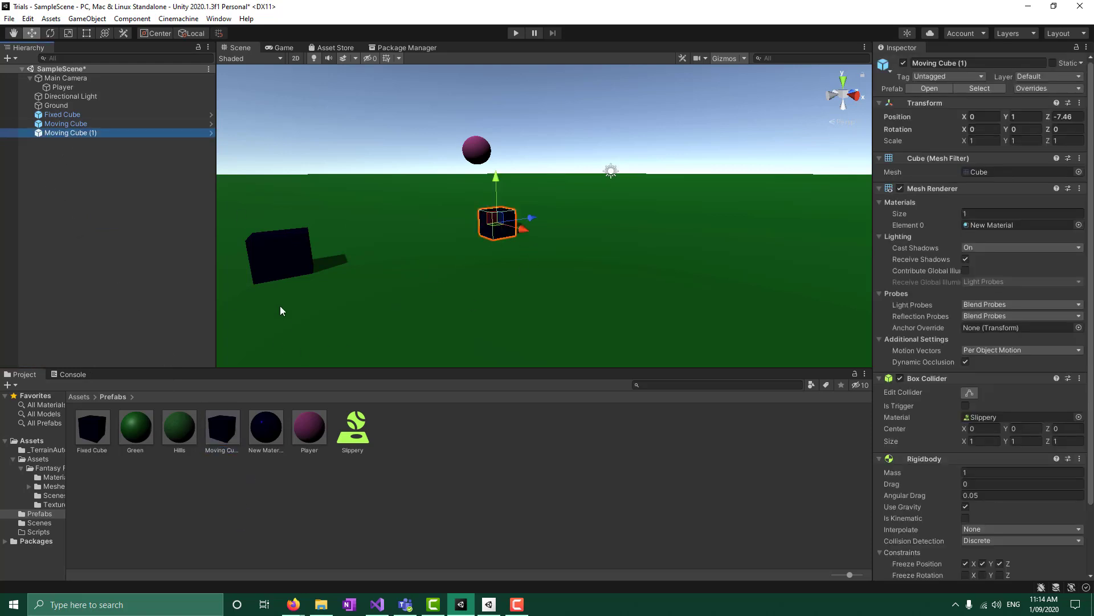
{"action": "left_click", "coordinate": [79, 116]}
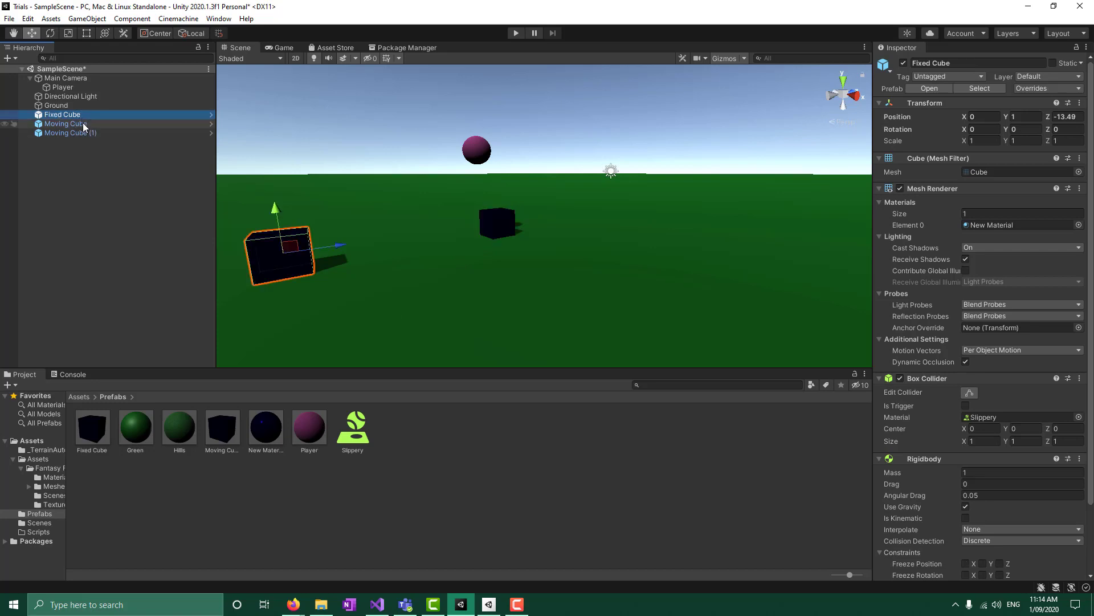
{"action": "left_click", "coordinate": [78, 133]}
{"action": "key", "text": "Delete"}
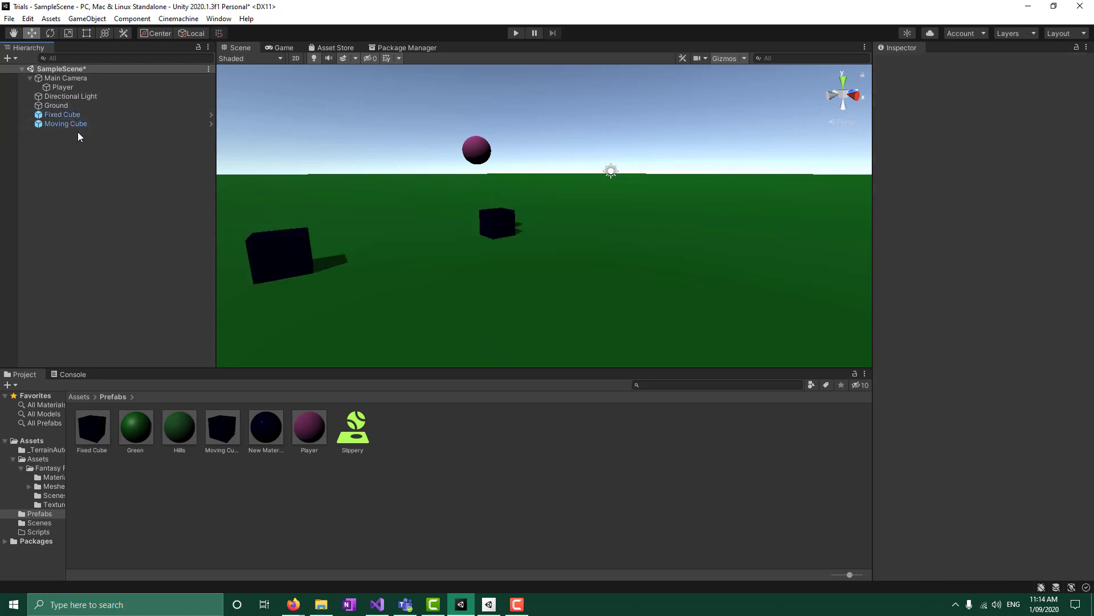
- Rename the Fixed Cube object in the scene as MovingCube
{"action": "right_click", "coordinate": [84, 116]}
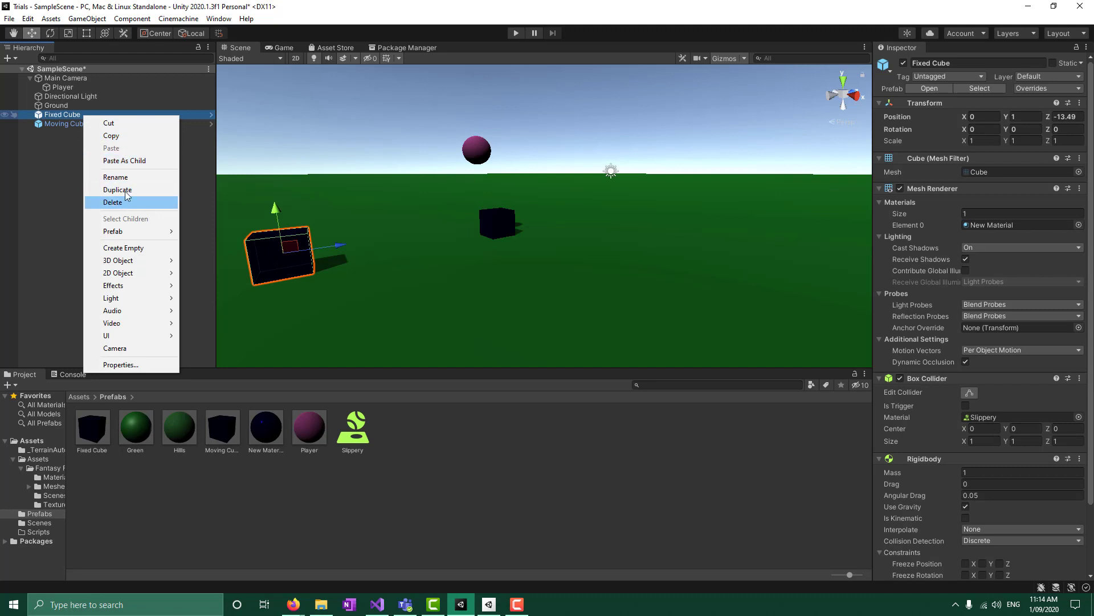
{"action": "left_click", "coordinate": [115, 177]}
{"action": "left_click", "coordinate": [63, 115]}
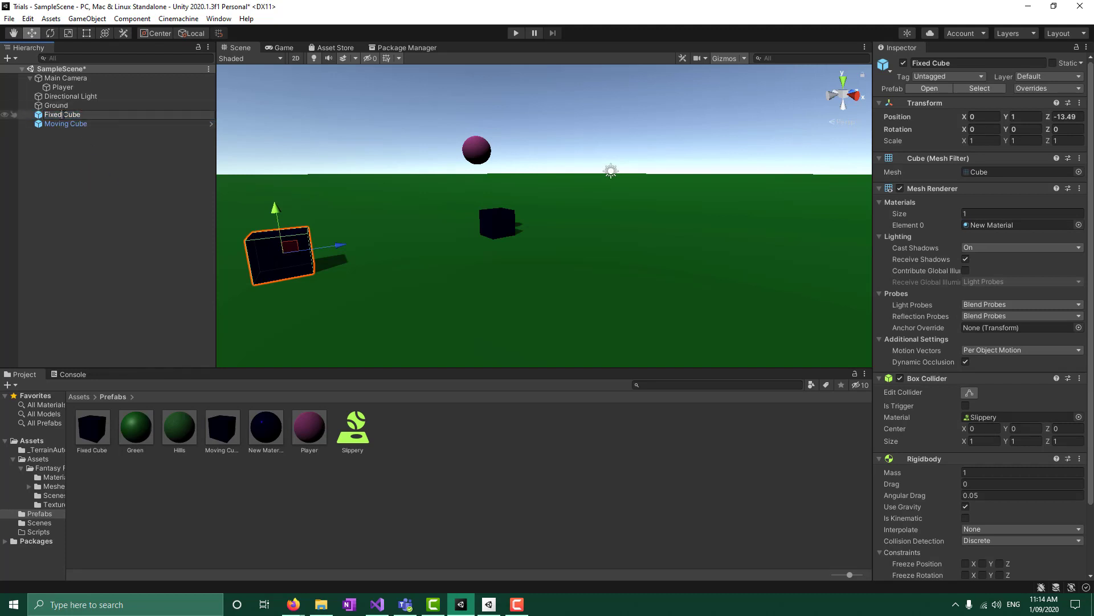
{"action": "left_click_drag", "start_coordinate": [62, 115], "coordinate": [46, 118]}
{"action": "type", "text": "Moving"}
{"action": "left_click", "coordinate": [58, 123]}
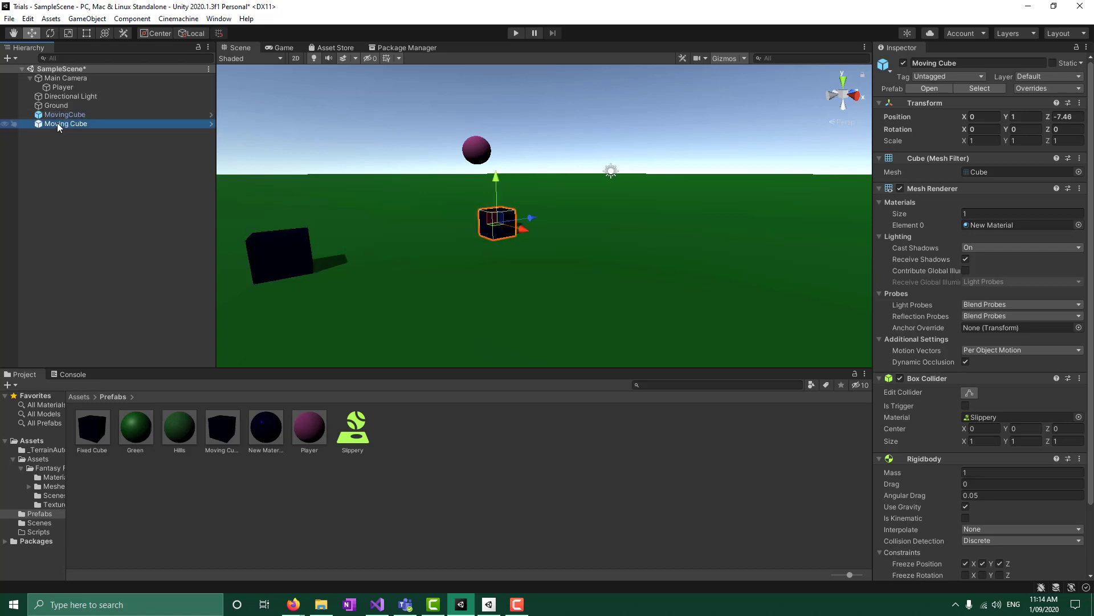
- Rename the Moving Cube object in the scene as Fixed Cube
{"action": "right_click", "coordinate": [57, 122]}
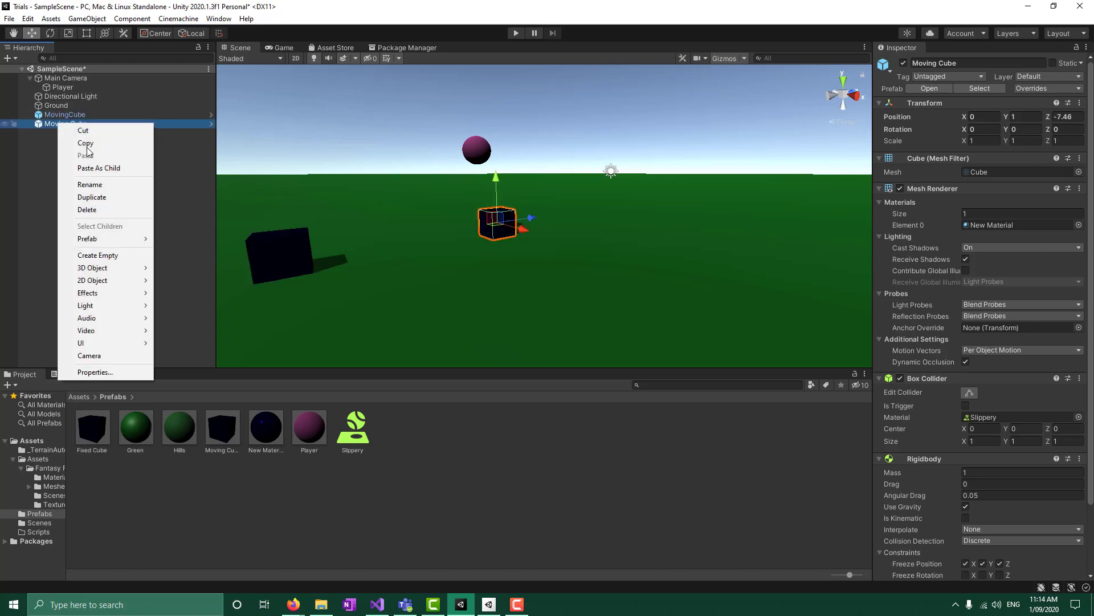
{"action": "left_click", "coordinate": [95, 186]}
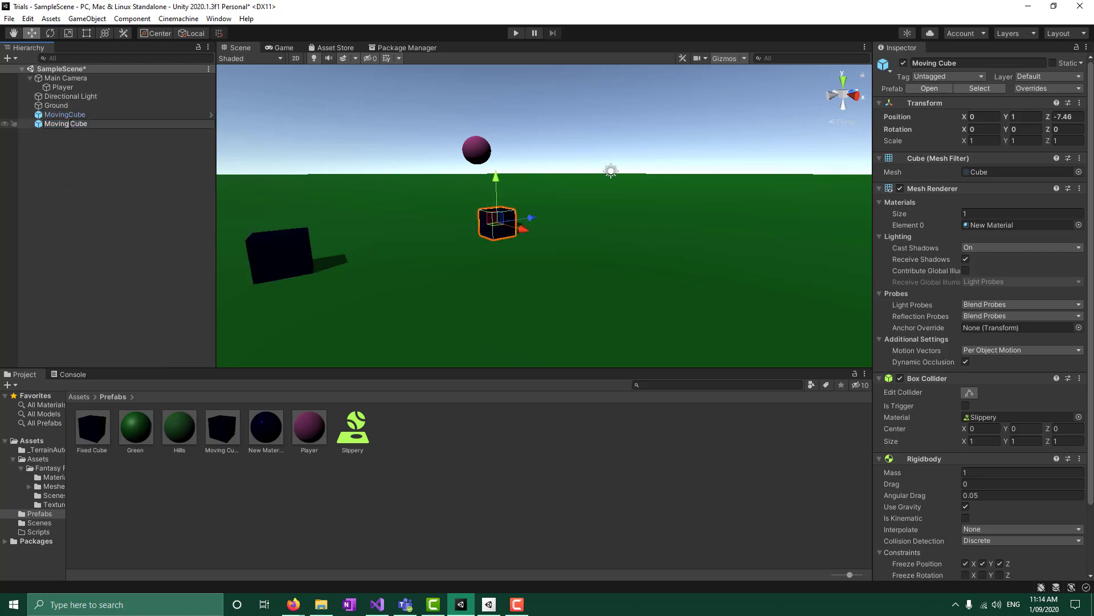
{"action": "left_click", "coordinate": [69, 123]}
{"action": "key", "text": "BackSpace"}
{"action": "key", "text": "BackSpace"}
{"action": "key", "text": "BackSpace"}
{"action": "key", "text": "BackSpace"}
{"action": "key", "text": "BackSpace"}
{"action": "key", "text": "BackSpace"}
{"action": "type", "text": "Fixed"}
{"action": "left_click", "coordinate": [104, 171]}
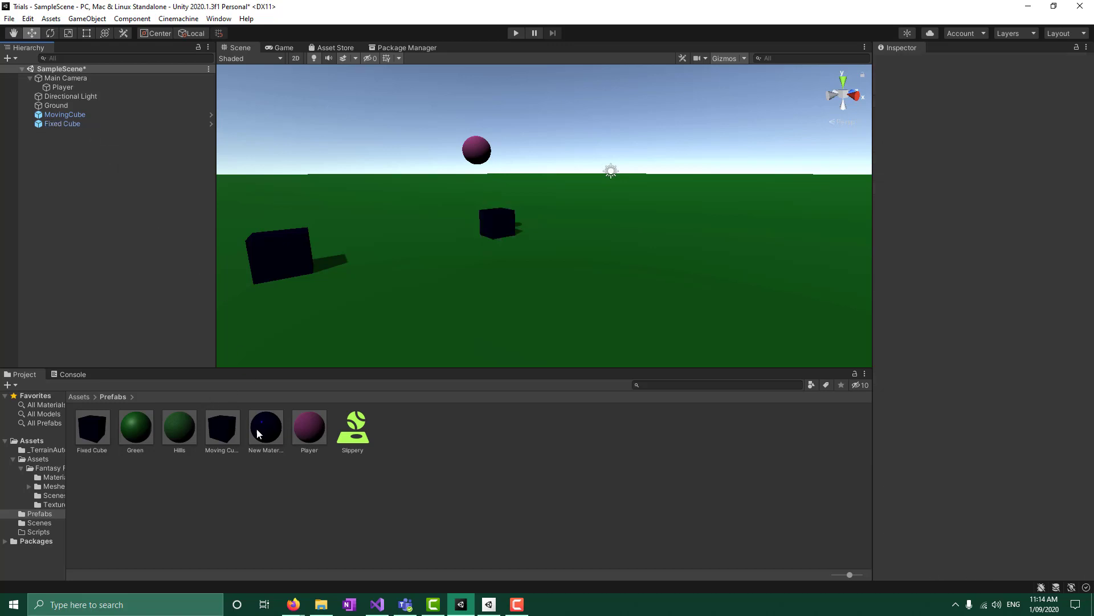
- Try to rename the Moving Cube prefab asset as Fixed Cube
{"action": "left_click", "coordinate": [222, 430]}
{"action": "right_click", "coordinate": [232, 438]}
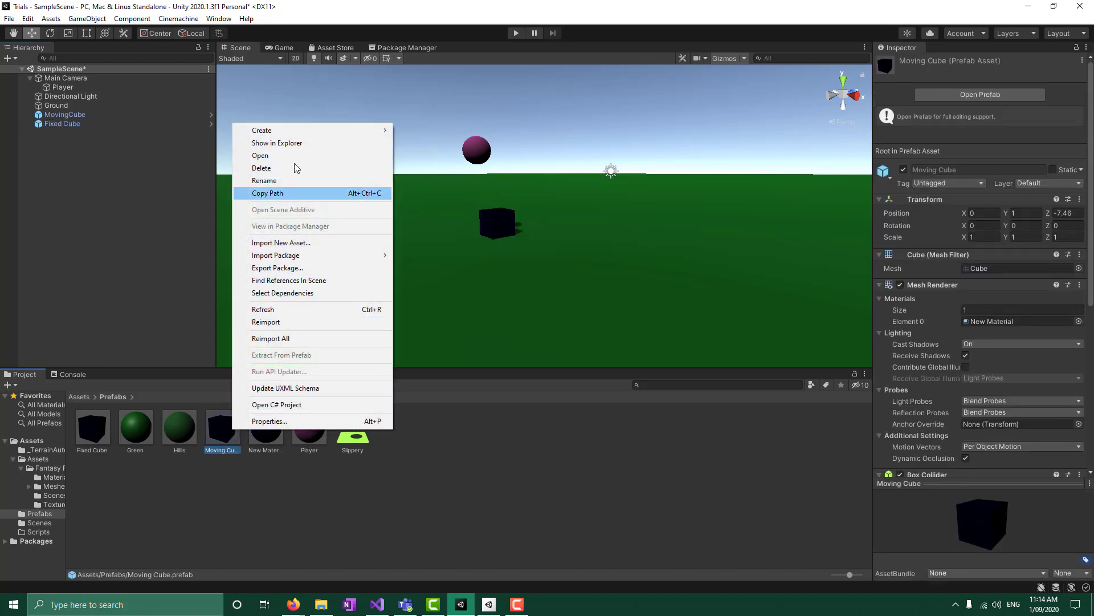
{"action": "left_click", "coordinate": [291, 182]}
{"action": "left_click_drag", "start_coordinate": [223, 453], "coordinate": [200, 453]}
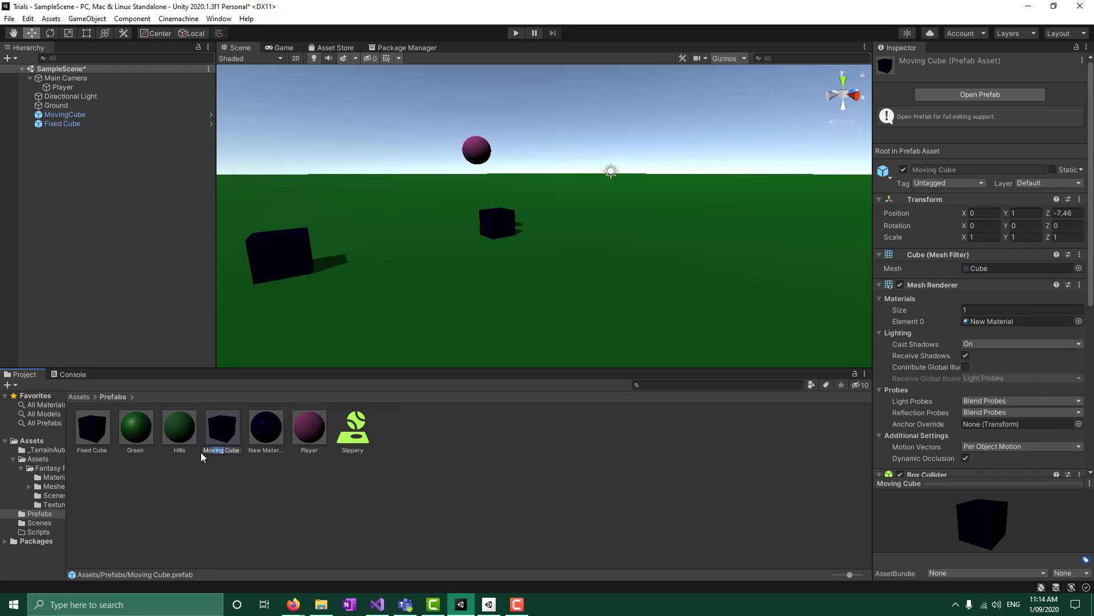
{"action": "type", "text": "Fixed"}
{"action": "key", "text": "Return"}
- Rename the Fixed Cube prefab asset as Fi Cube to free up its name
{"action": "right_click", "coordinate": [94, 426]}
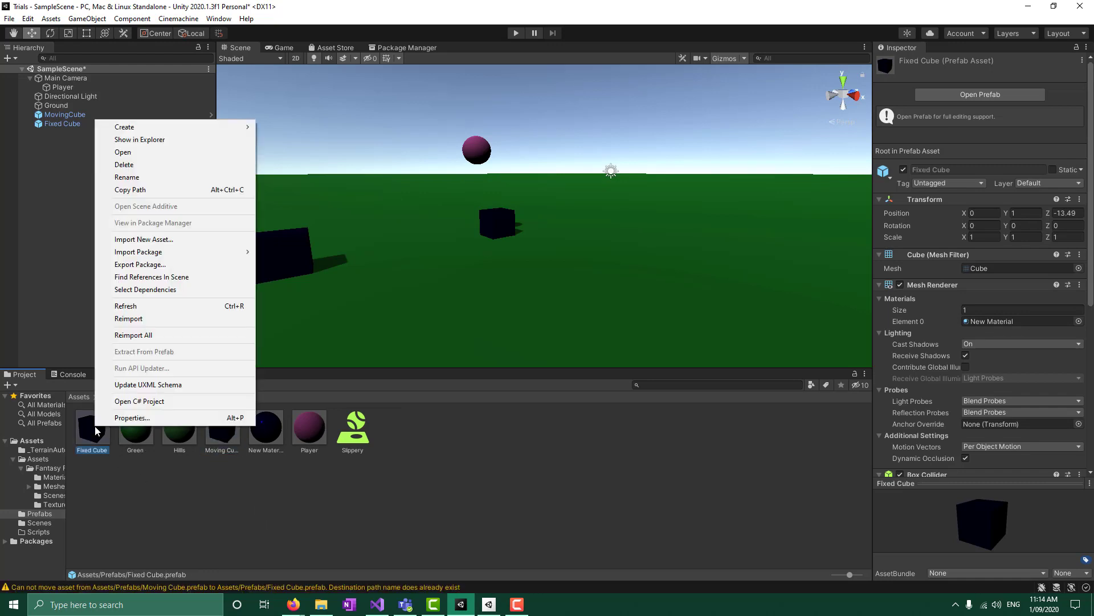
{"action": "left_click", "coordinate": [126, 177]}
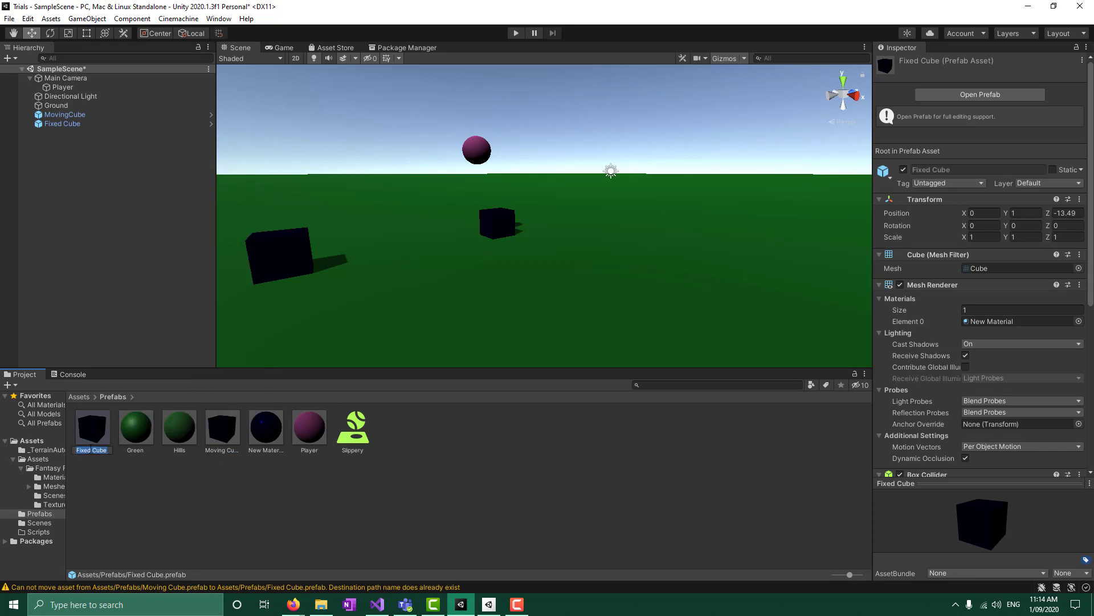
{"action": "left_click_drag", "start_coordinate": [92, 451], "coordinate": [82, 451]}
{"action": "key", "text": "BackSpace"}
{"action": "key", "text": "Return"}
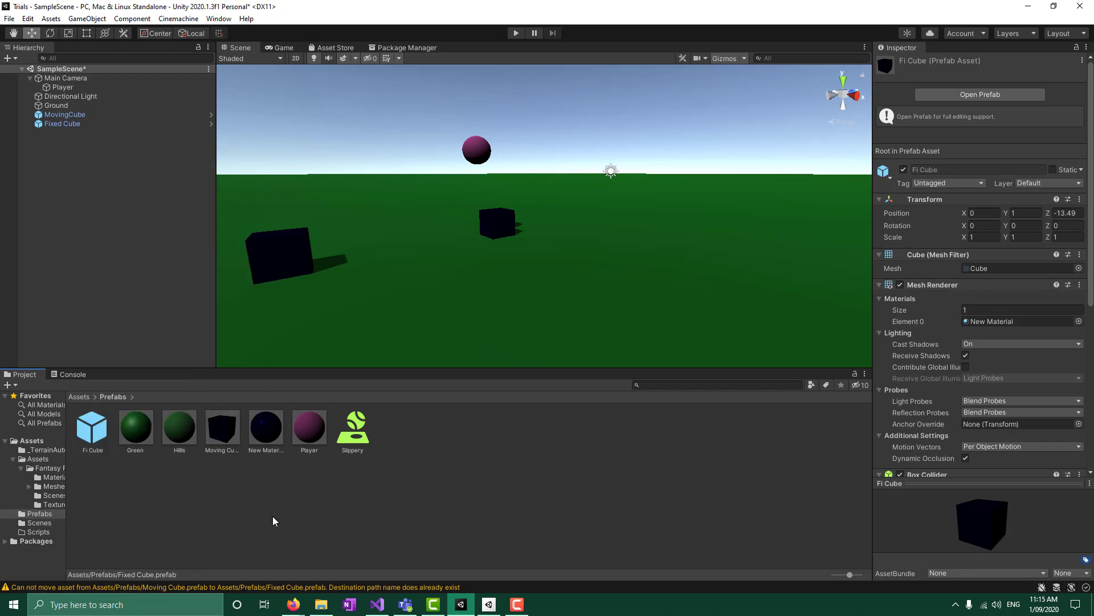
- Rename the Moving Cube prefab asset in the Prefabs folder as Fixed Cube
{"action": "right_click", "coordinate": [230, 433]}
{"action": "left_click", "coordinate": [267, 183]}
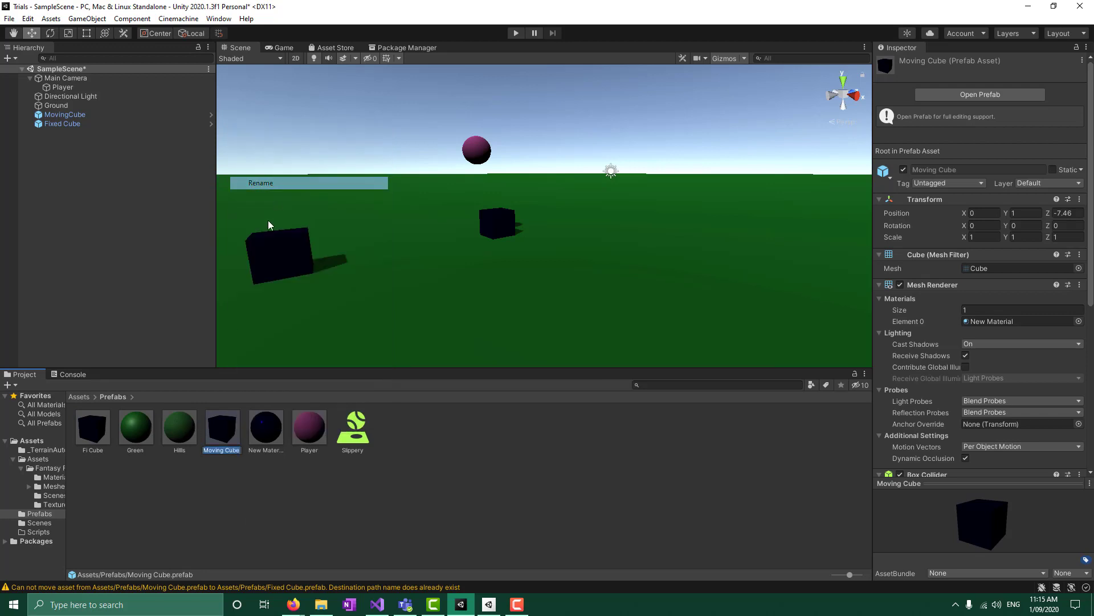
{"action": "left_click_drag", "start_coordinate": [223, 452], "coordinate": [207, 454]}
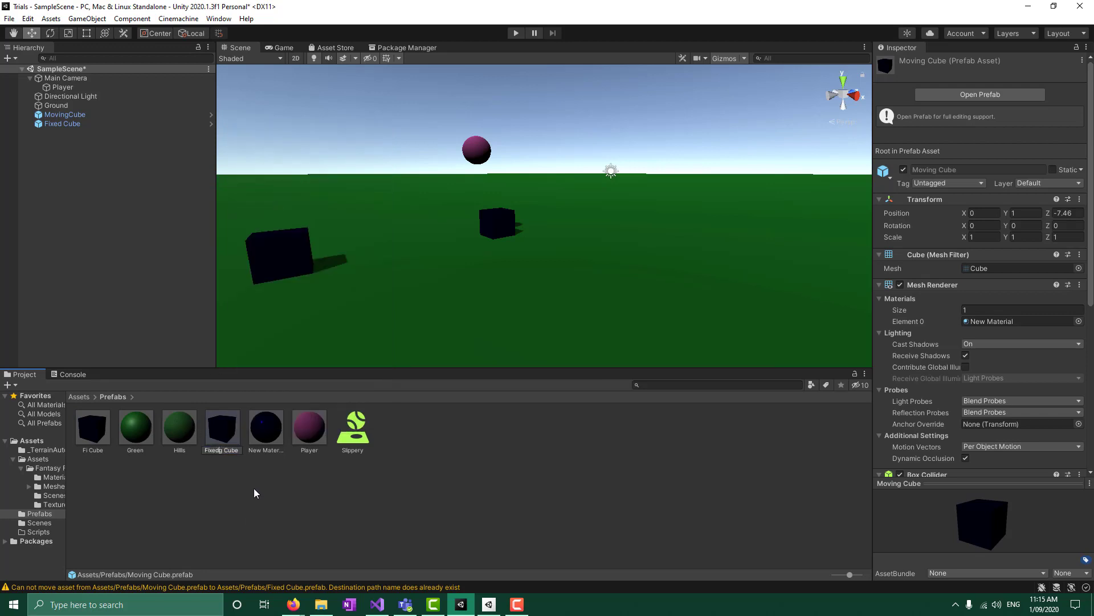
{"action": "type", "text": "Fixed"}
{"action": "key", "text": "Return"}
- Rename the Fi Cube prefab asset as Moving Cube
{"action": "right_click", "coordinate": [94, 431]}
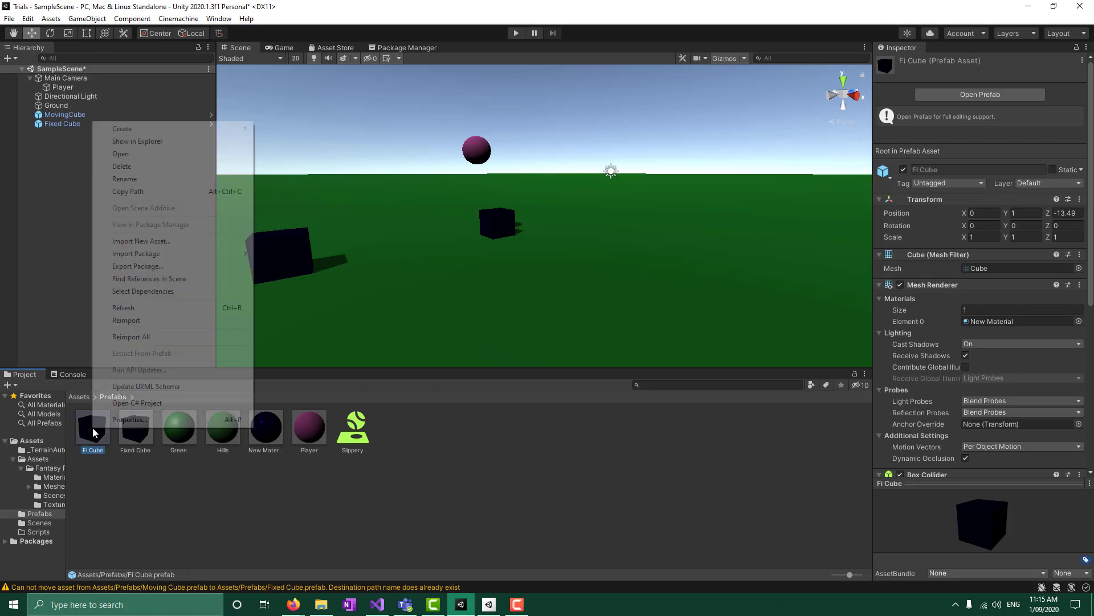
{"action": "left_click", "coordinate": [145, 179]}
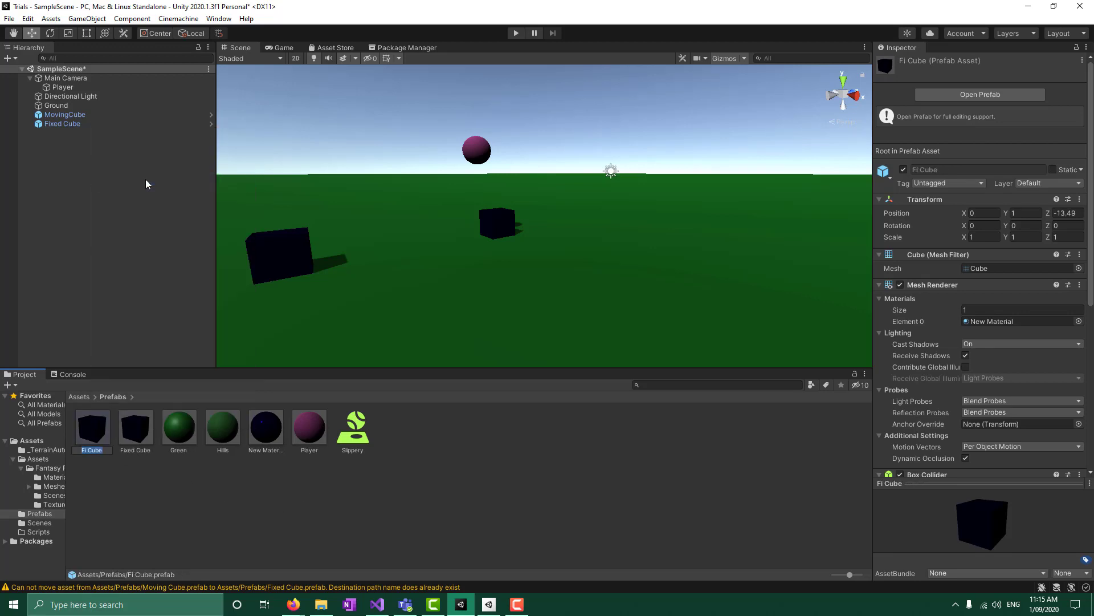
{"action": "left_click", "coordinate": [85, 449]}
{"action": "key", "text": "BackSpace"}
{"action": "key", "text": "BackSpace"}
{"action": "key", "text": "BackSpace"}
{"action": "type", "text": "Moving"}
{"action": "key", "text": "Return"}
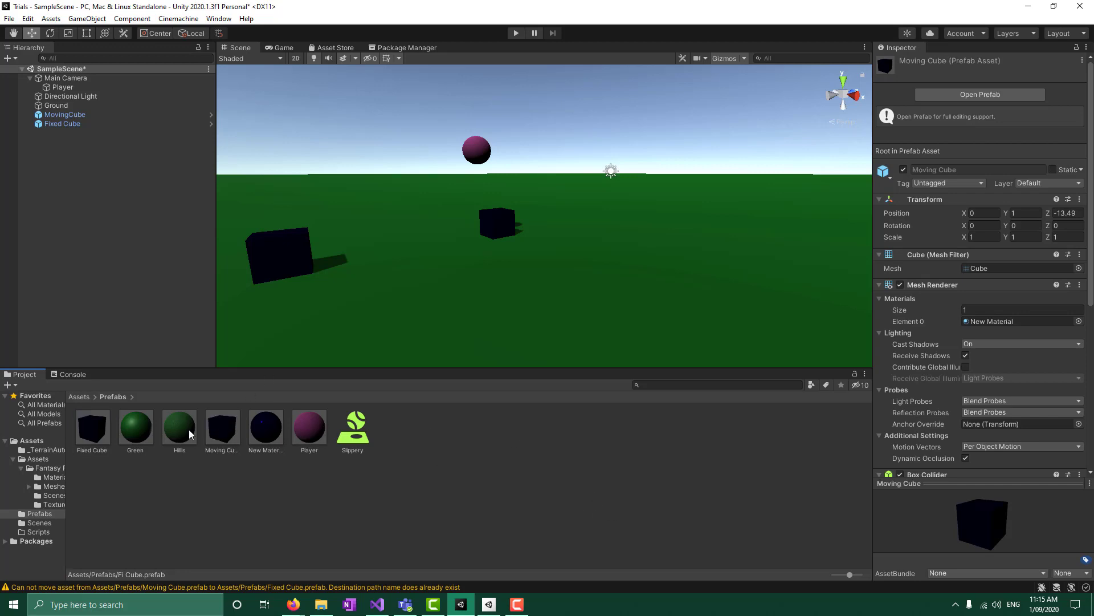
- Add an instance of the Moving Cube prefab and move the existing MovingCube object to about Z -13.41
{"action": "left_click", "coordinate": [106, 428]}
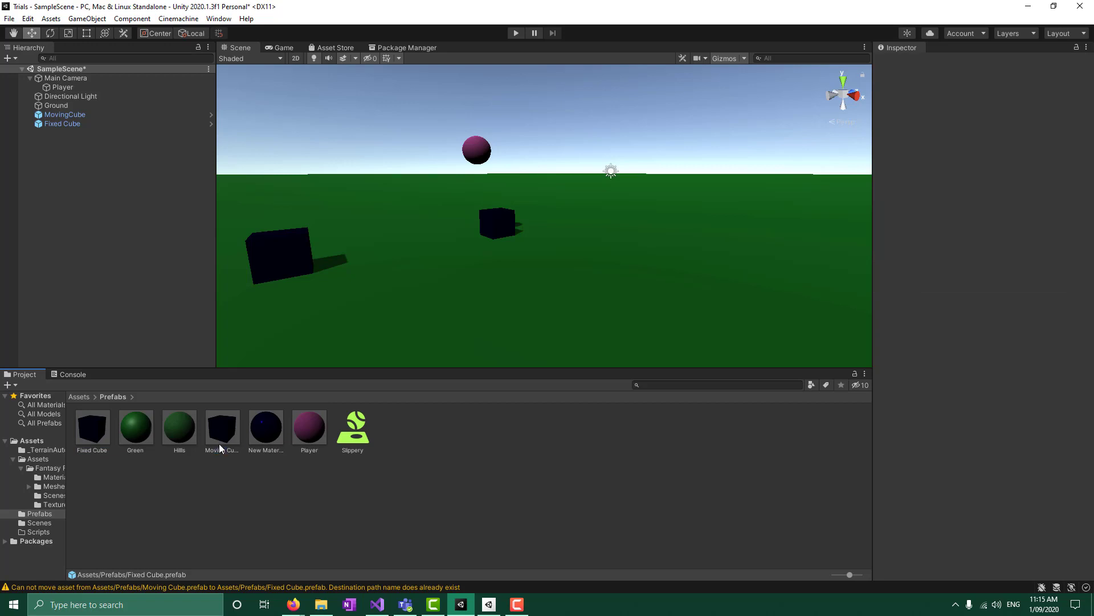
{"action": "left_click_drag", "start_coordinate": [219, 444], "coordinate": [46, 144]}
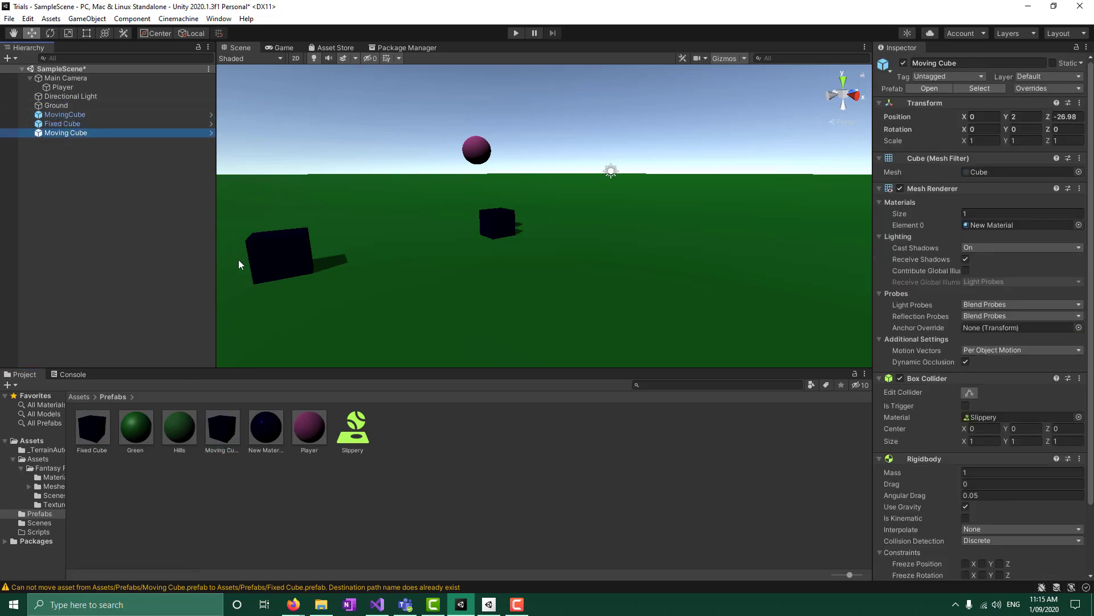
{"action": "left_click", "coordinate": [285, 251]}
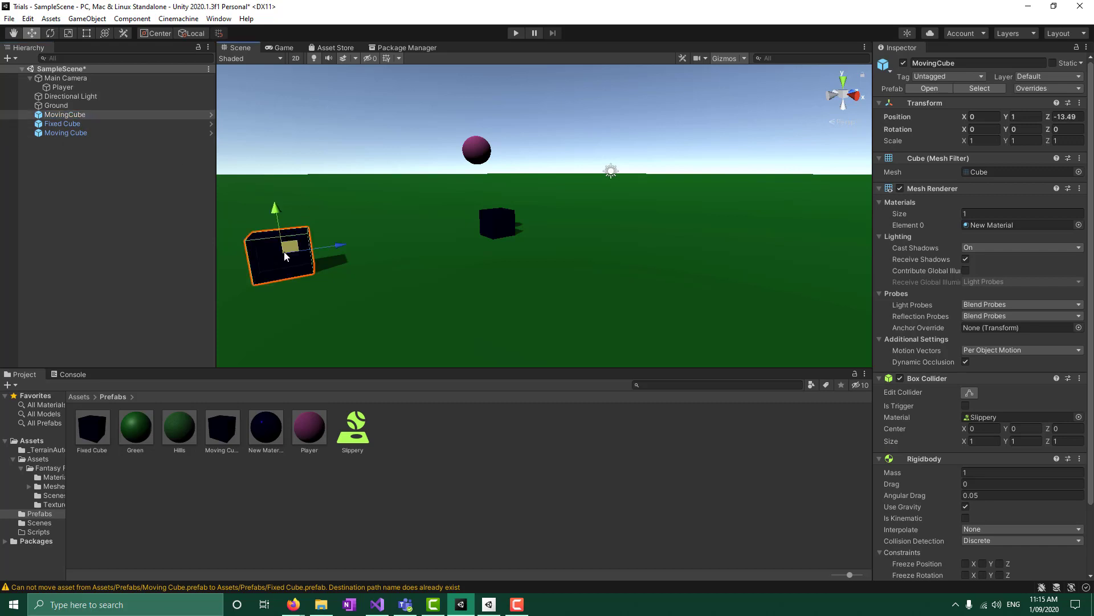
{"action": "mouse_move", "coordinate": [336, 245]}
{"action": "left_mouse_down"}
{"action": "mouse_move", "coordinate": [397, 240]}
{"action": "mouse_move", "coordinate": [341, 244]}
{"action": "left_mouse_up"}
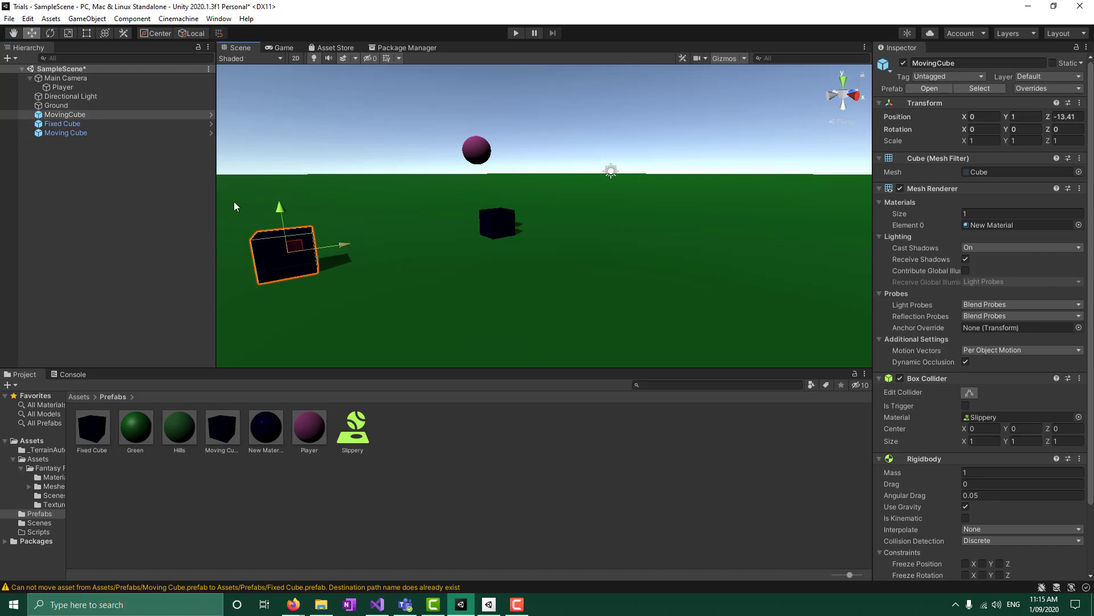
- Delete the newly added Moving Cube instance from the scene
{"action": "left_click", "coordinate": [80, 135]}
{"action": "right_click", "coordinate": [88, 133]}
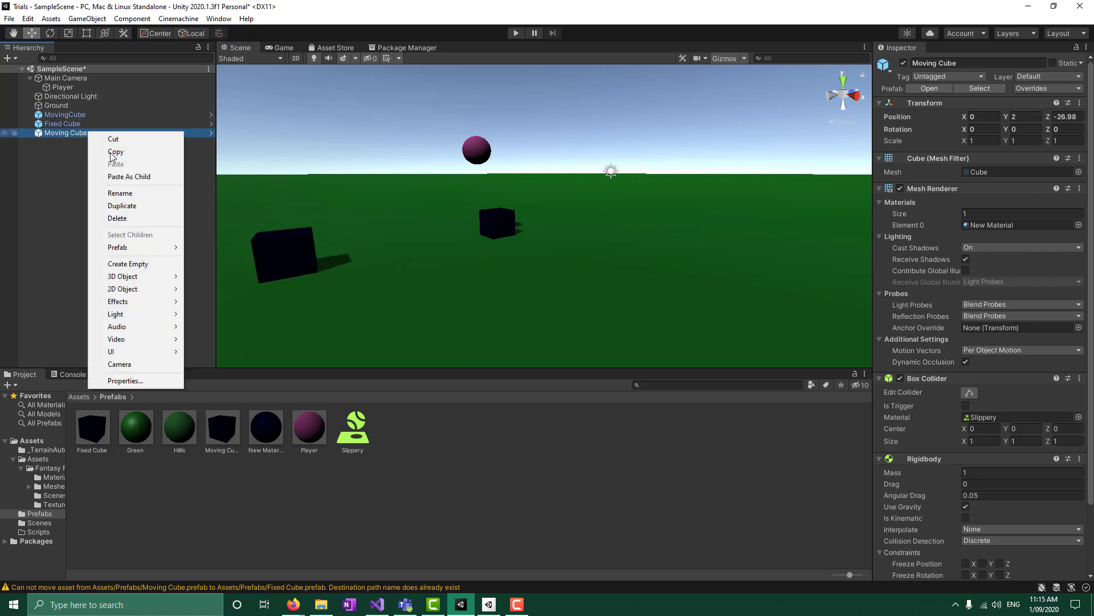
{"action": "left_click", "coordinate": [125, 219]}
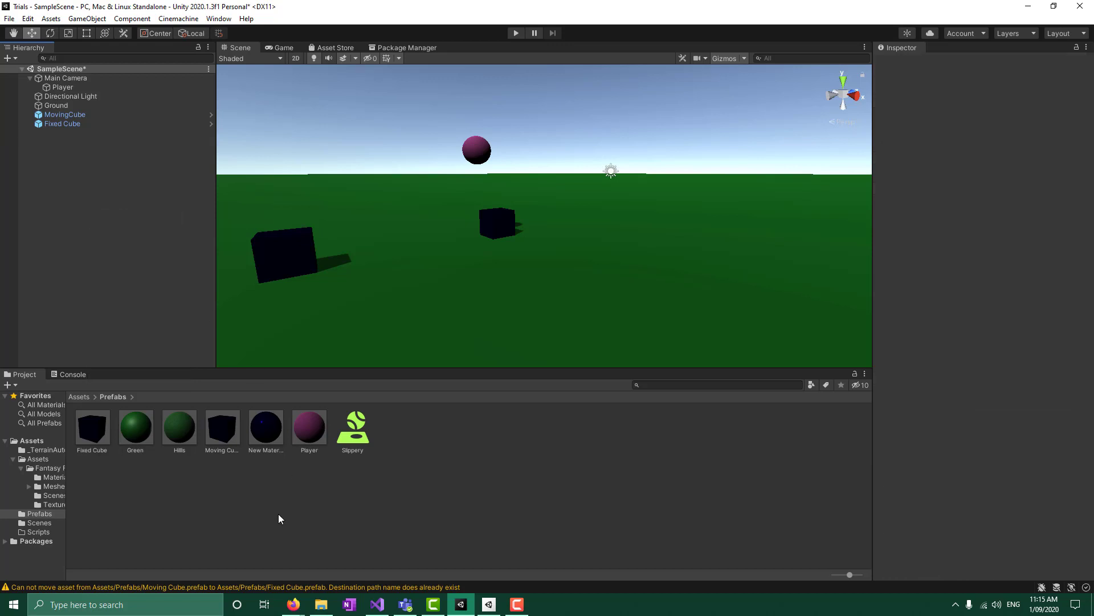
- Add a Moving Cube prefab instance, place it at about Y 1, Z -12.04, and test-run the scene
{"action": "left_click", "coordinate": [268, 250]}
{"action": "left_click_drag", "start_coordinate": [229, 433], "coordinate": [54, 128]}
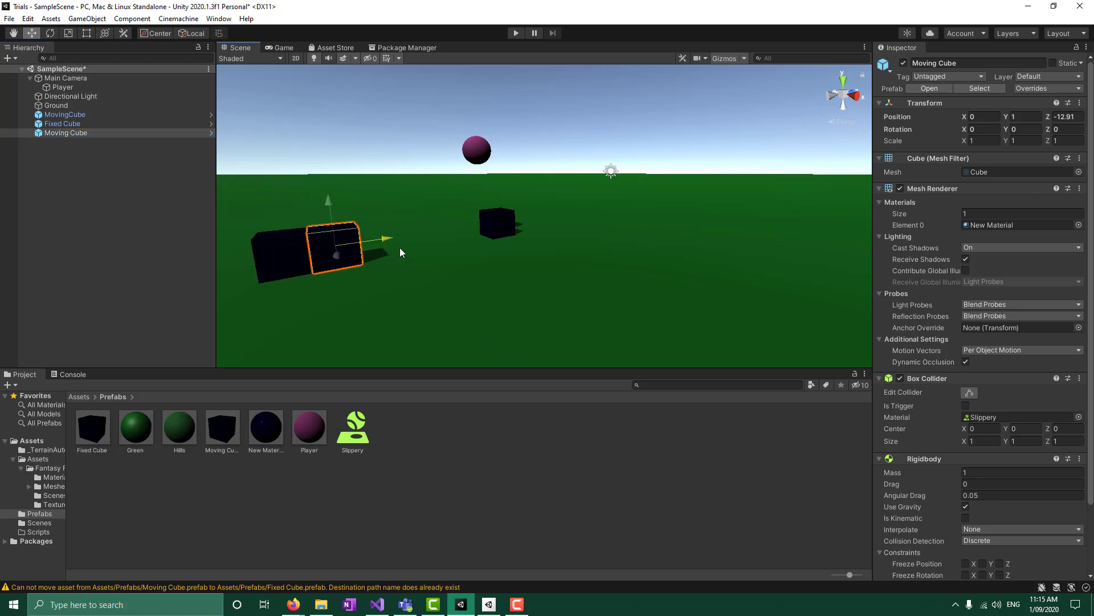
{"action": "left_click_drag", "start_coordinate": [400, 248], "coordinate": [404, 236]}
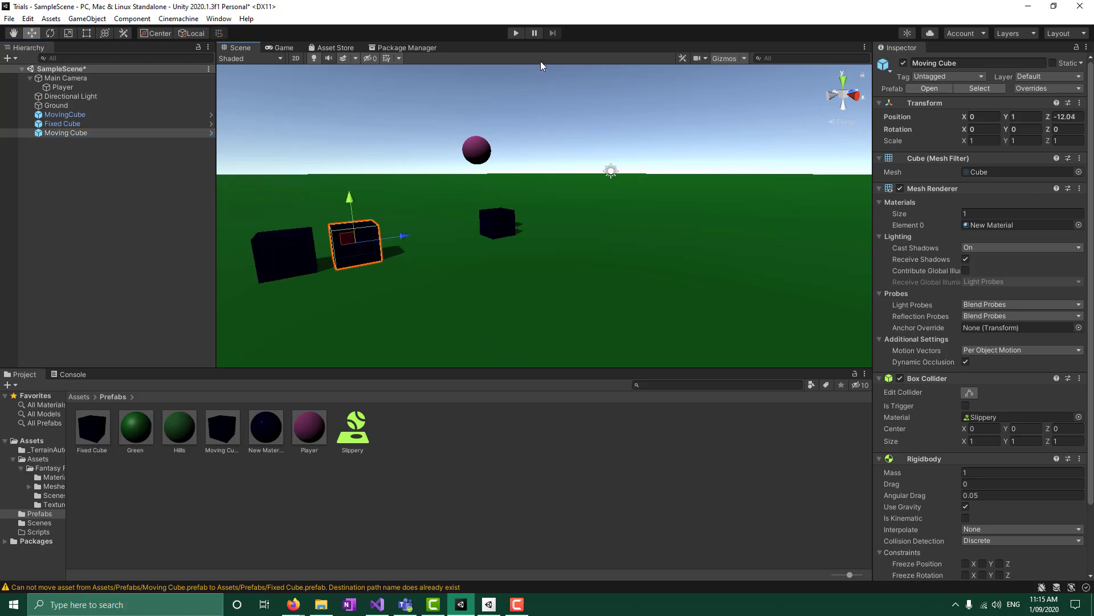
{"action": "left_click", "coordinate": [516, 33]}
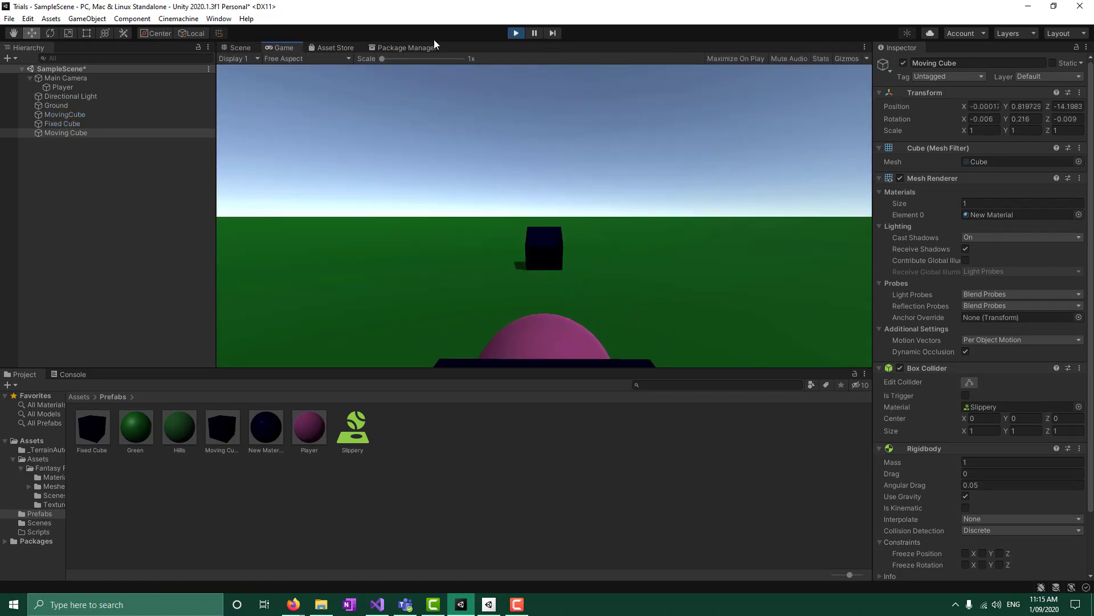
{"action": "left_click", "coordinate": [515, 34]}
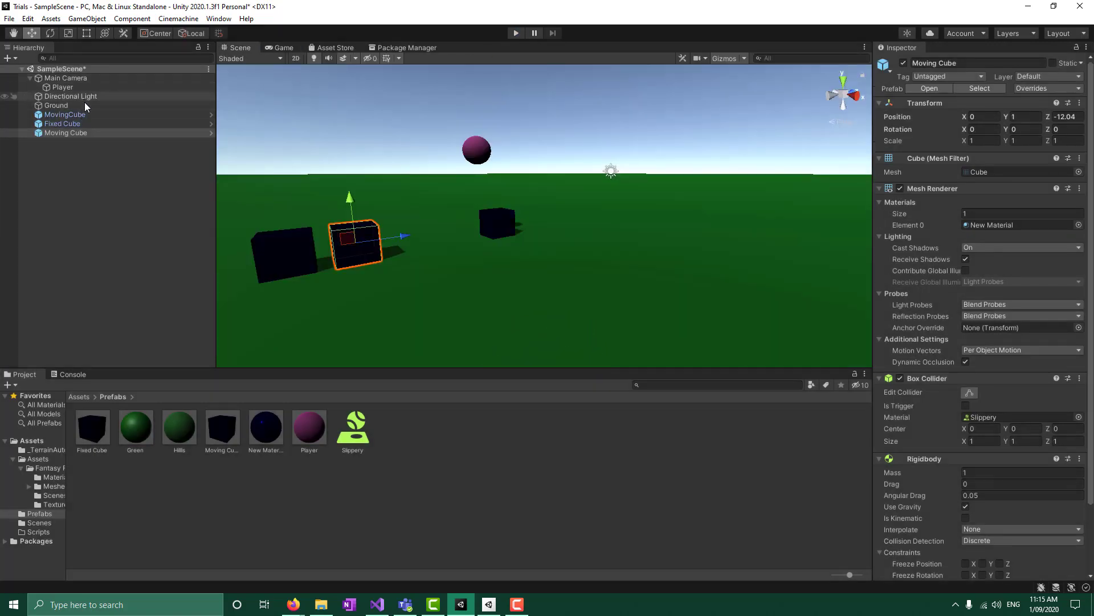
- Freeze the rotation of Fixed Cube's Rigidbody on the X, Y and Z axes
{"action": "left_click", "coordinate": [79, 125]}
{"action": "scroll", "coordinate": [1017, 423], "scroll_direction": "down", "scroll_amount": 3}
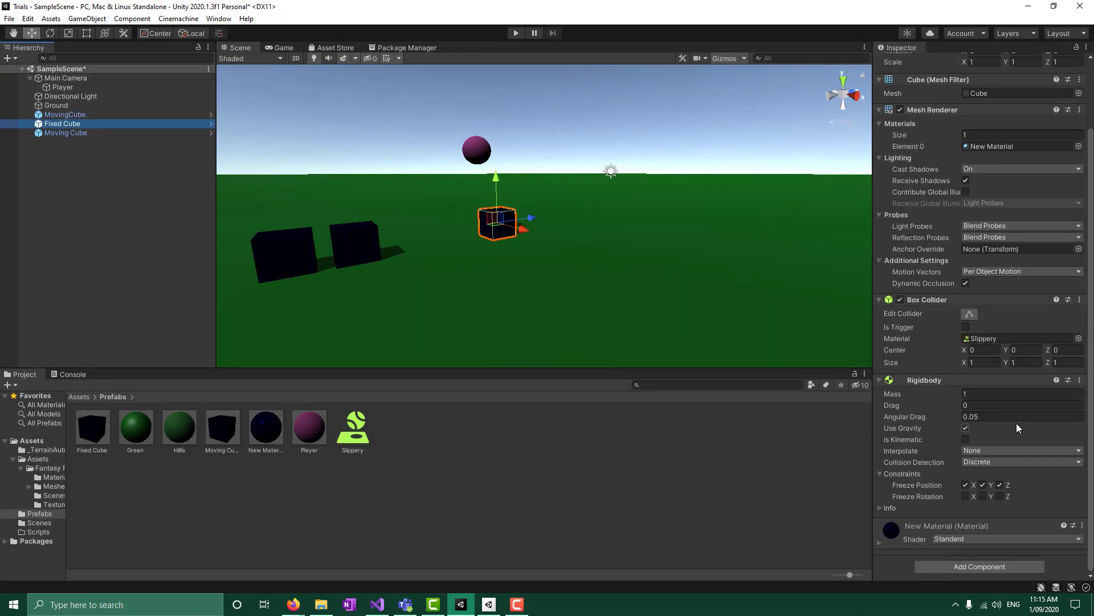
{"action": "left_click", "coordinate": [966, 496]}
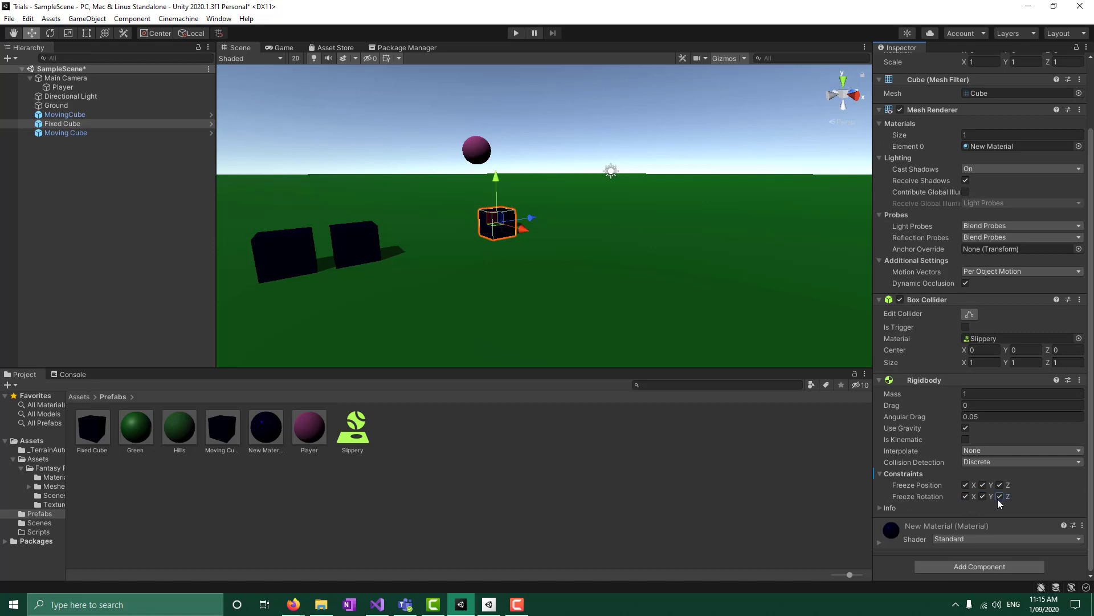
- Test-run the scene twice to check how the player and the cube obstacles behave
{"action": "left_click", "coordinate": [516, 33]}
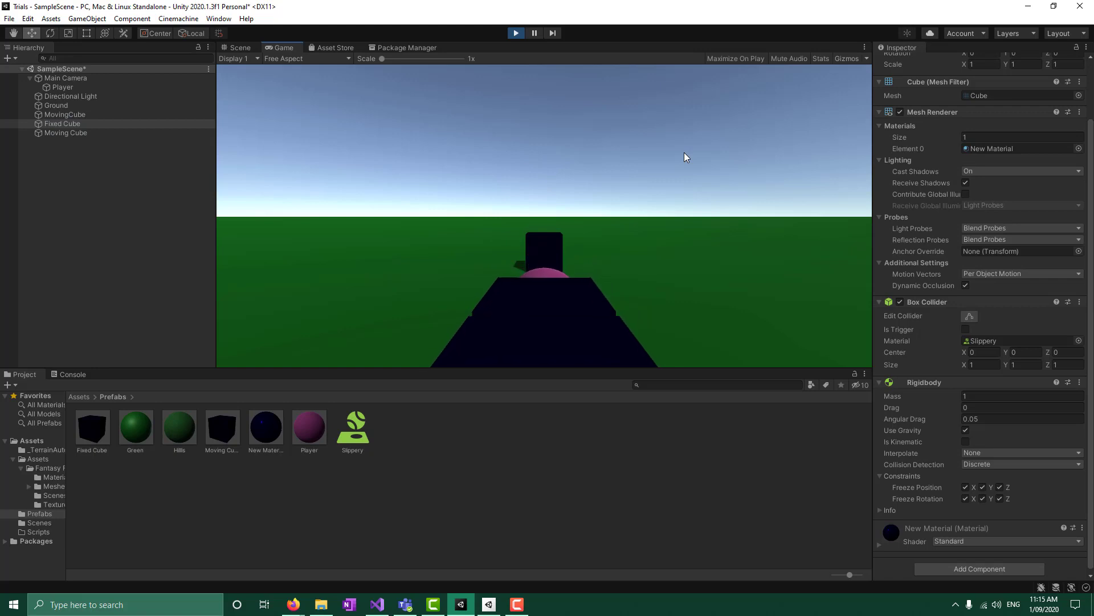
{"action": "left_click", "coordinate": [515, 33]}
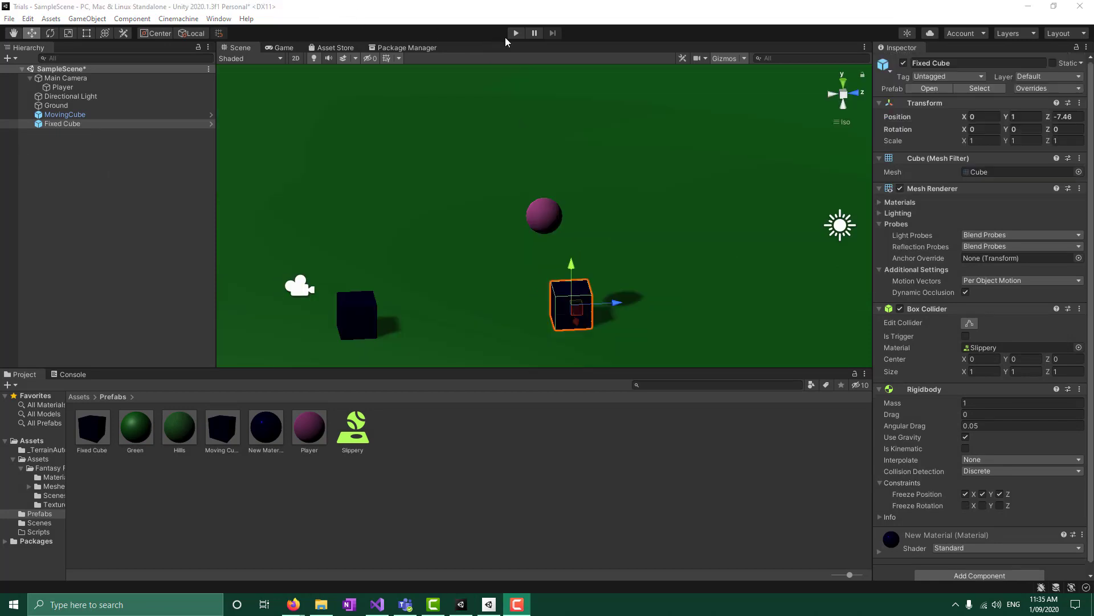
{"action": "left_click", "coordinate": [515, 33]}
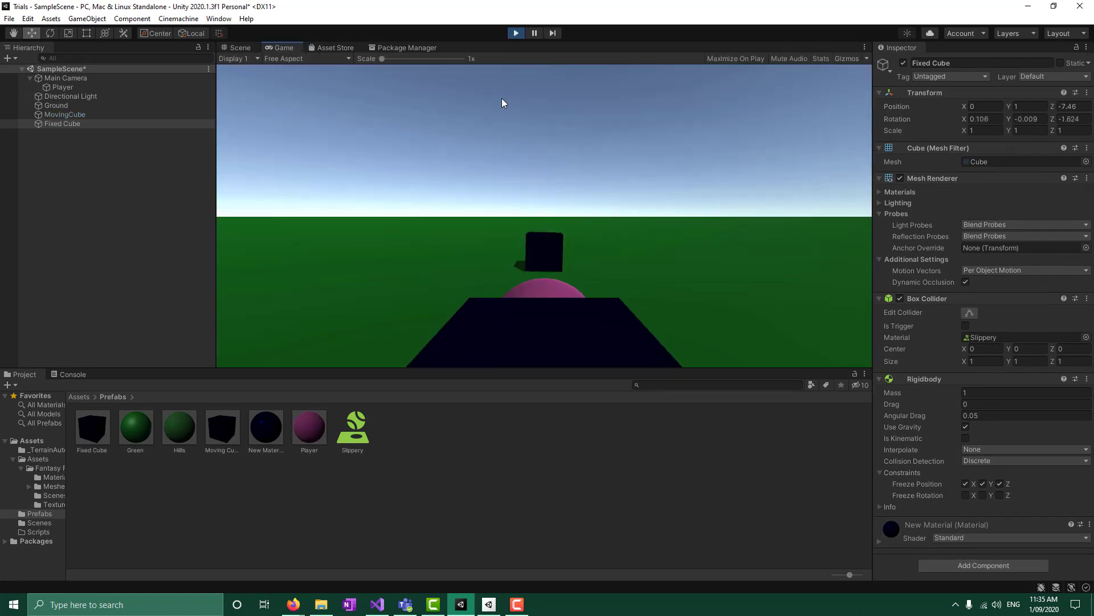
{"action": "left_click", "coordinate": [516, 33]}
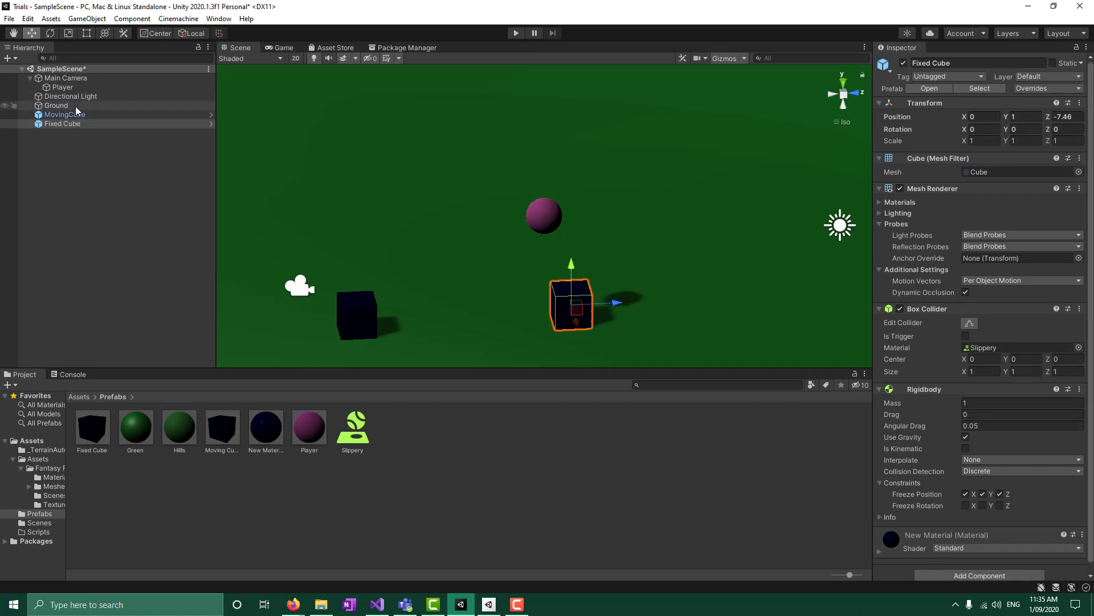
- Set the mass of Player's Rigidbody to 2
{"action": "left_click", "coordinate": [64, 87]}
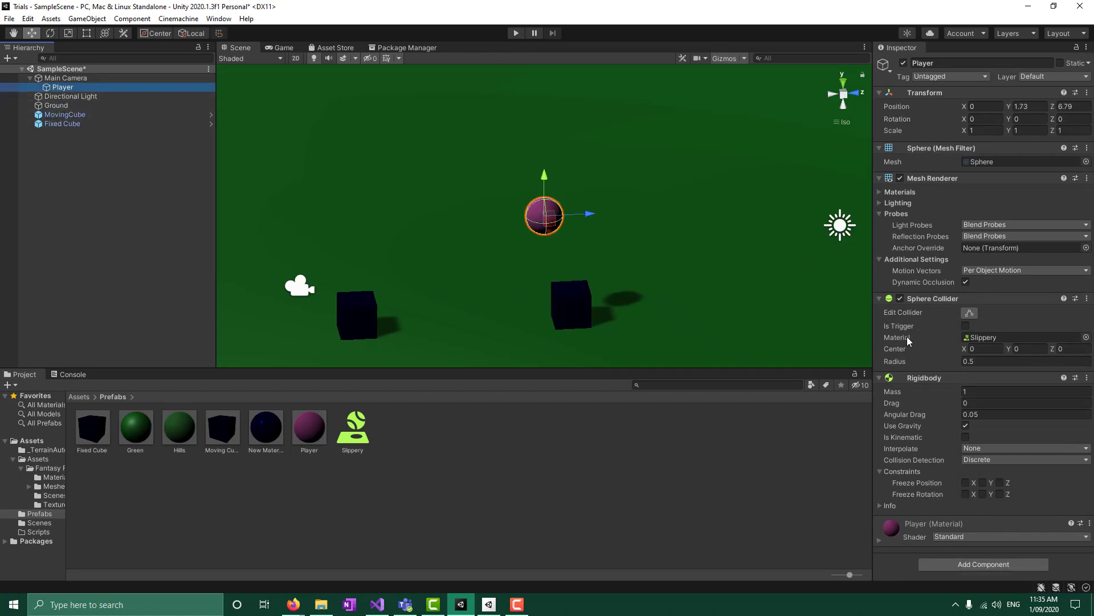
{"action": "left_click", "coordinate": [974, 391]}
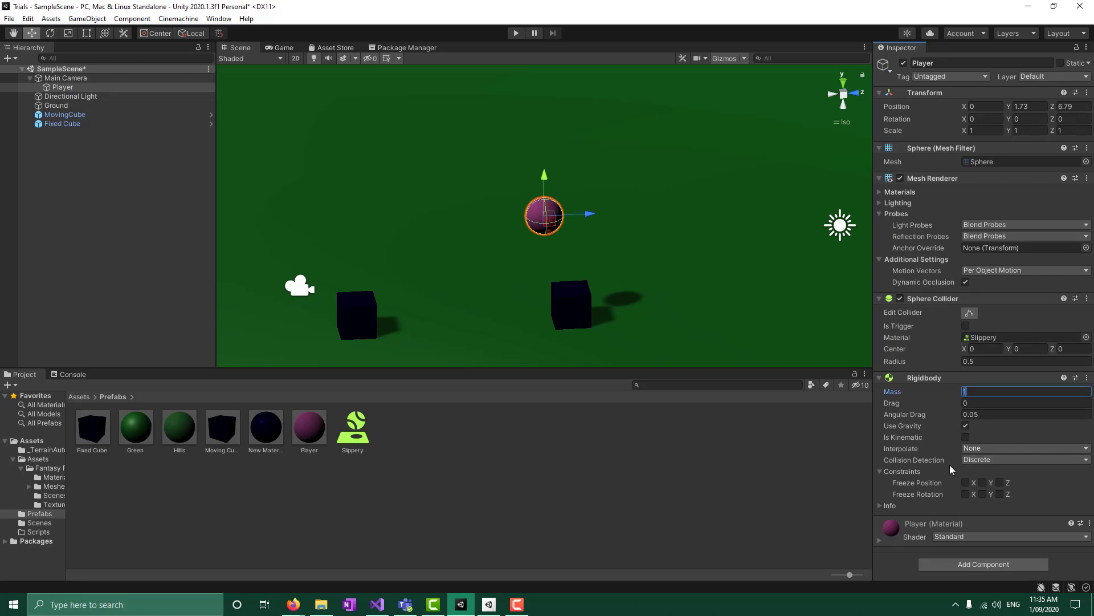
{"action": "type", "text": "2"}
{"action": "left_click", "coordinate": [773, 492]}
{"action": "left_click", "coordinate": [556, 210]}
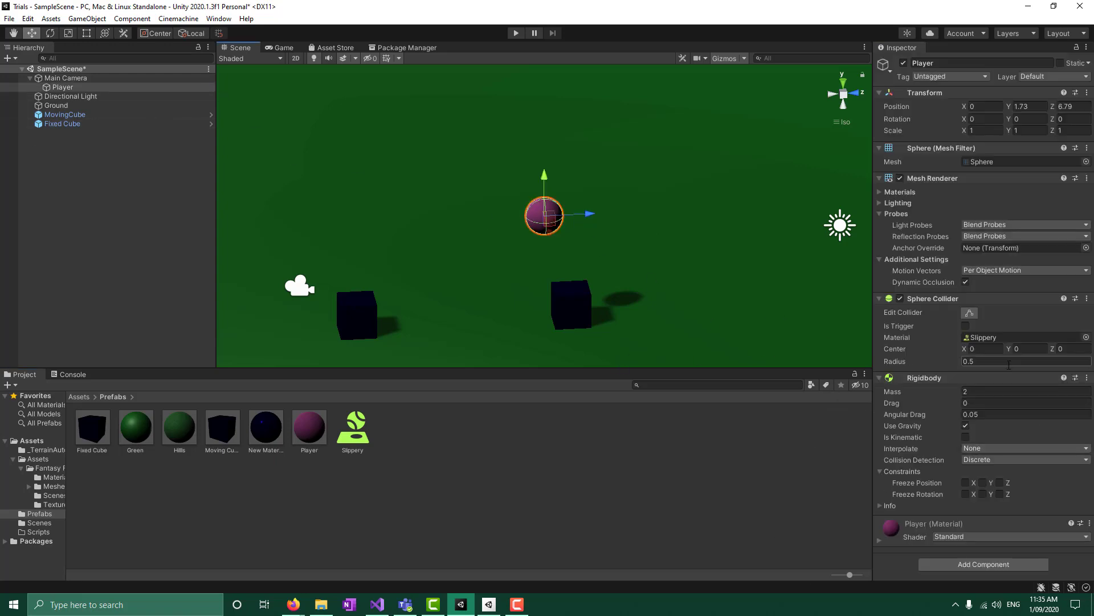
{"action": "left_click", "coordinate": [66, 105]}
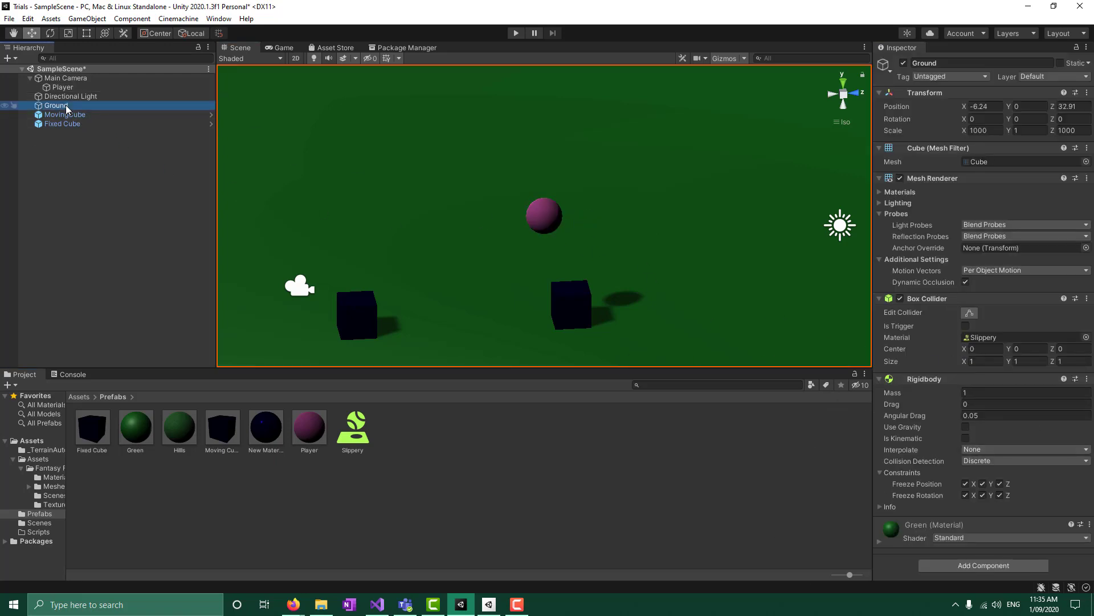
{"action": "left_click", "coordinate": [963, 392]}
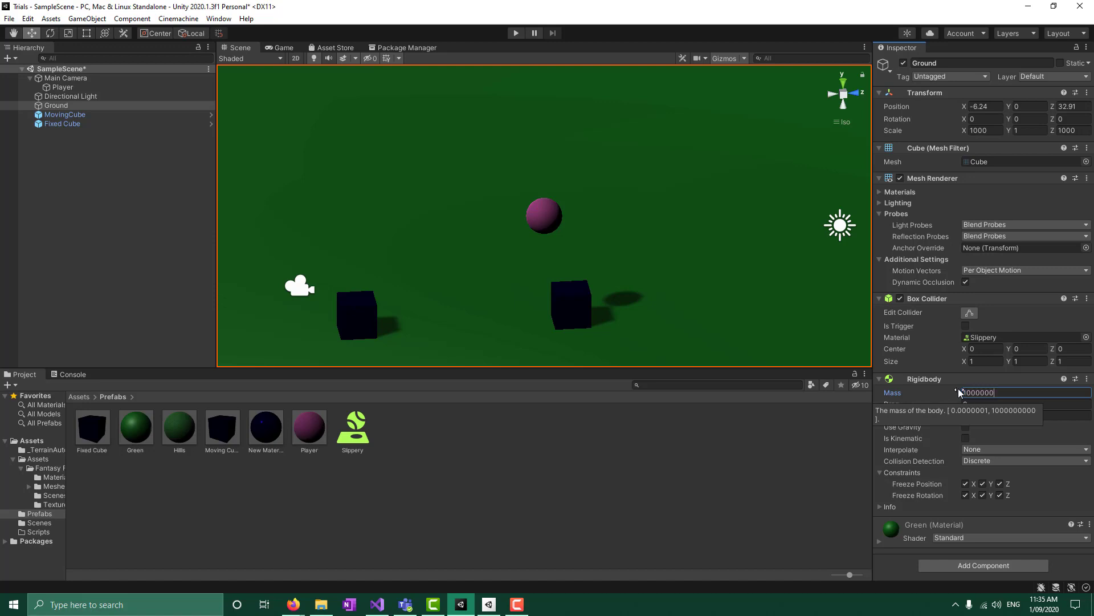
{"action": "type", "text": "00000000000"}
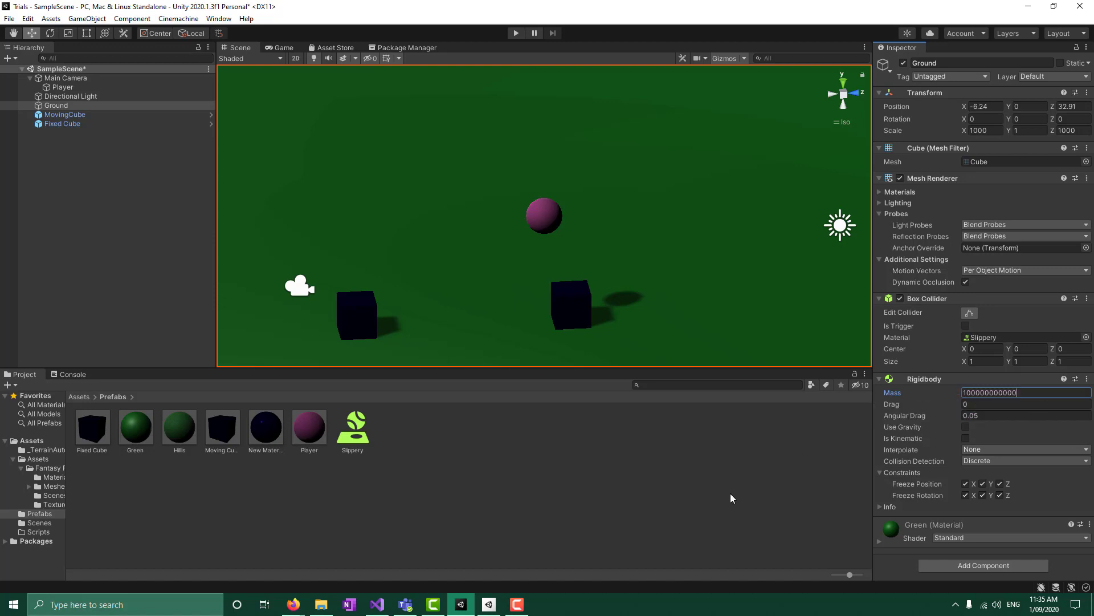
{"action": "left_click", "coordinate": [734, 490]}
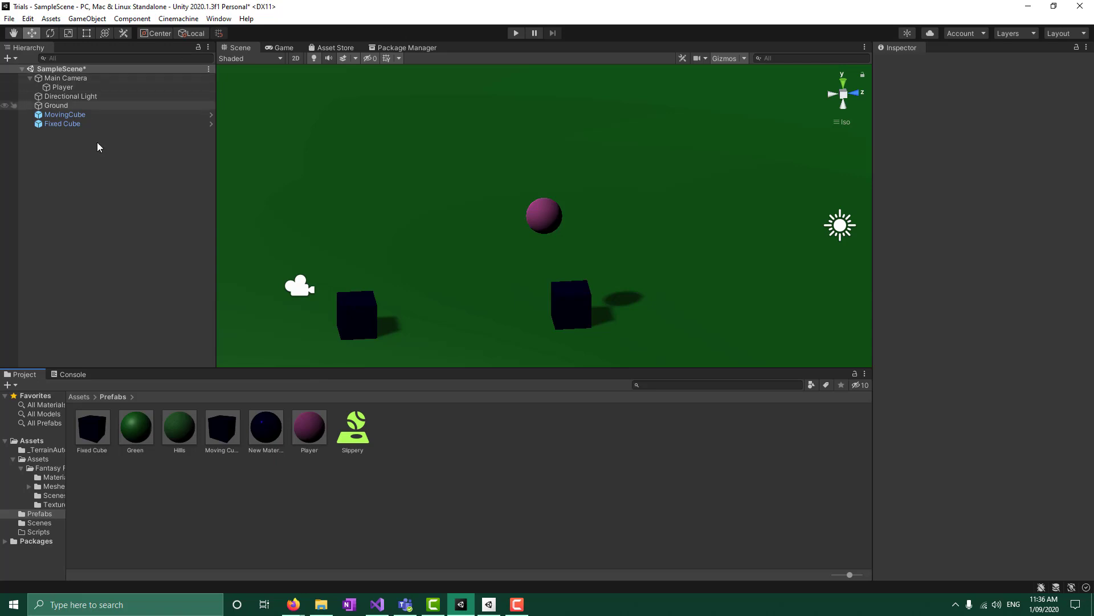
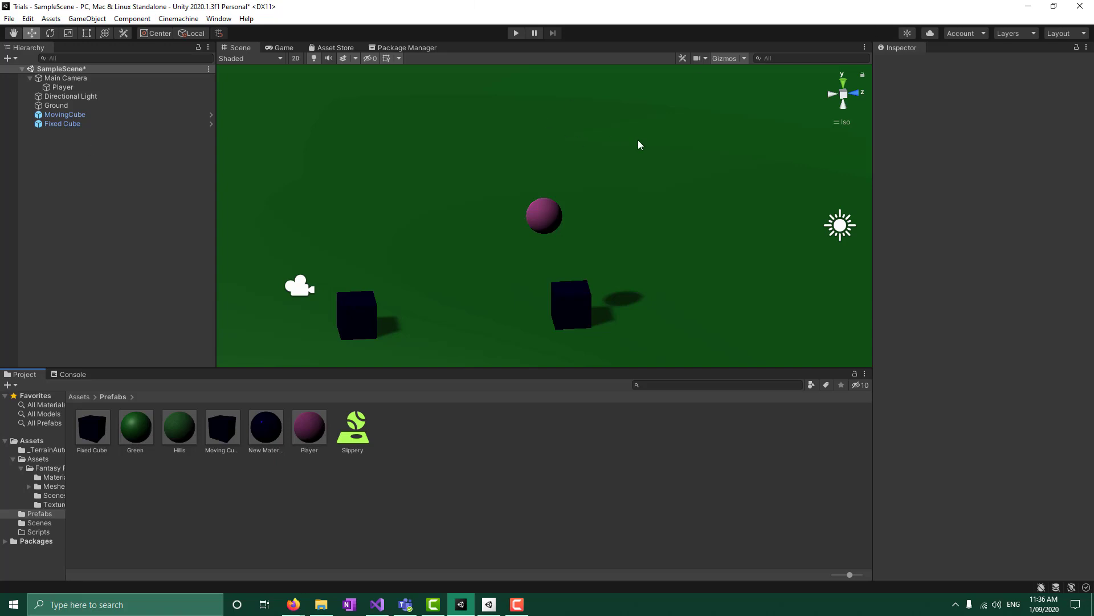
{"action": "left_click", "coordinate": [511, 36]}
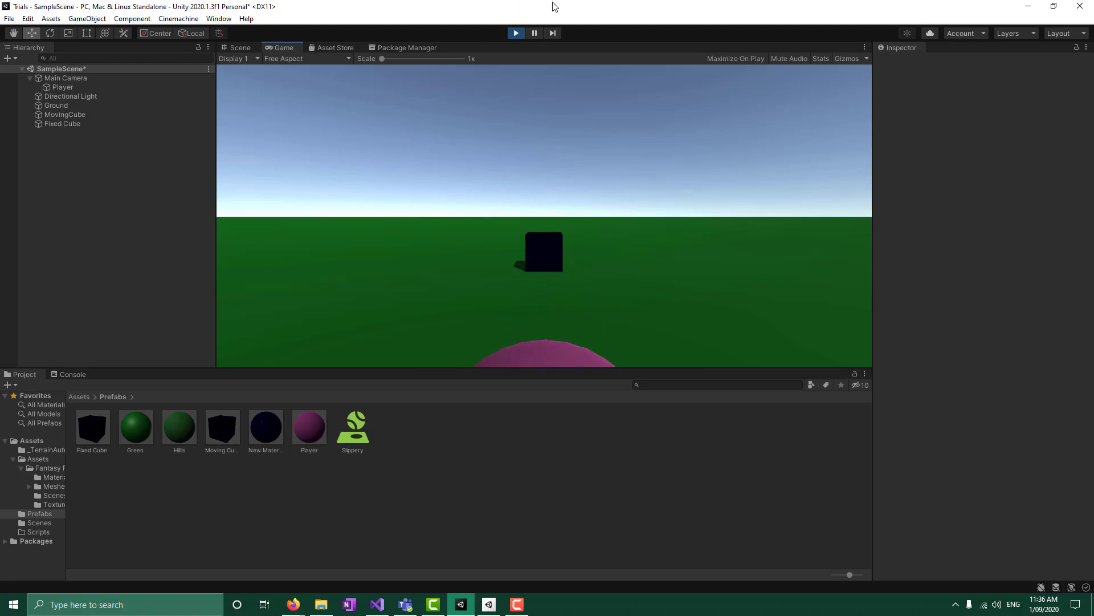
{"action": "left_click", "coordinate": [516, 34]}
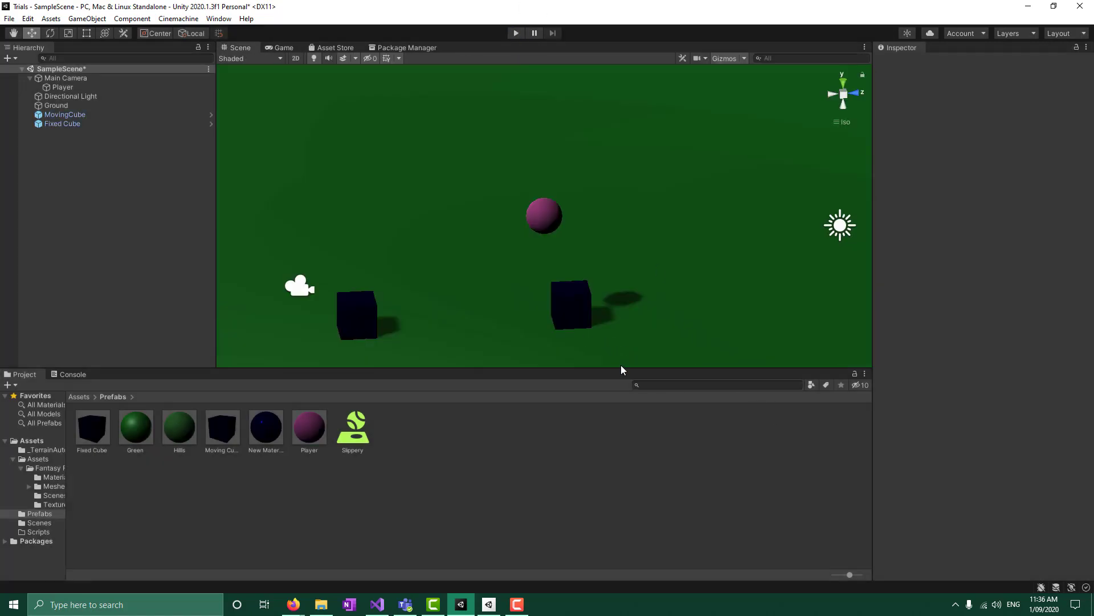
- Create a Cinemachine virtual camera in the scene
{"action": "left_click", "coordinate": [192, 19]}
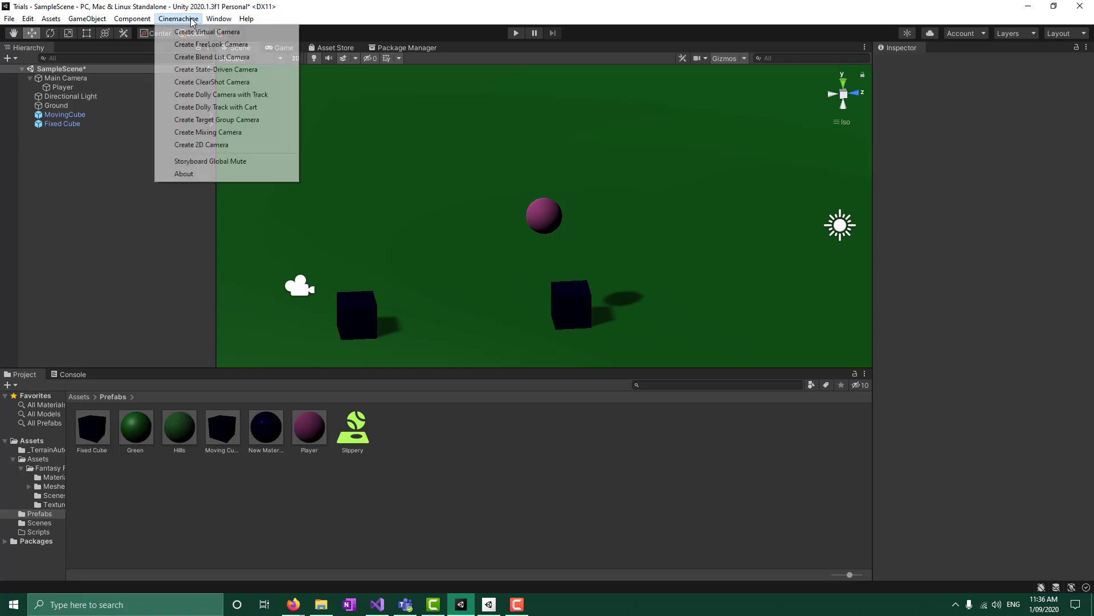
{"action": "left_click", "coordinate": [45, 304]}
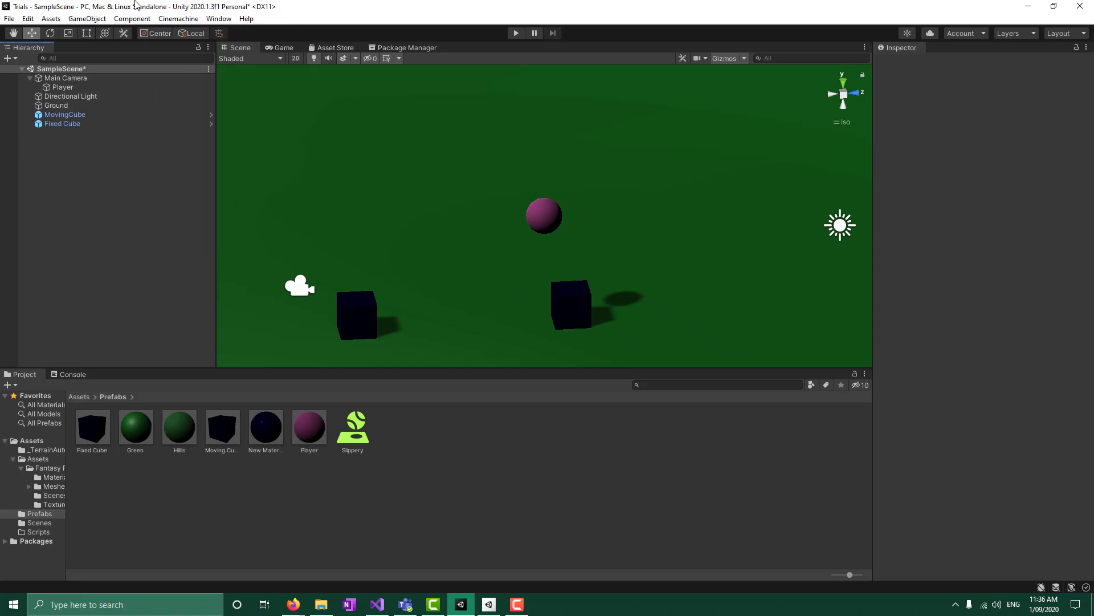
{"action": "left_click", "coordinate": [169, 19]}
{"action": "left_click", "coordinate": [40, 230]}
{"action": "left_click", "coordinate": [169, 21]}
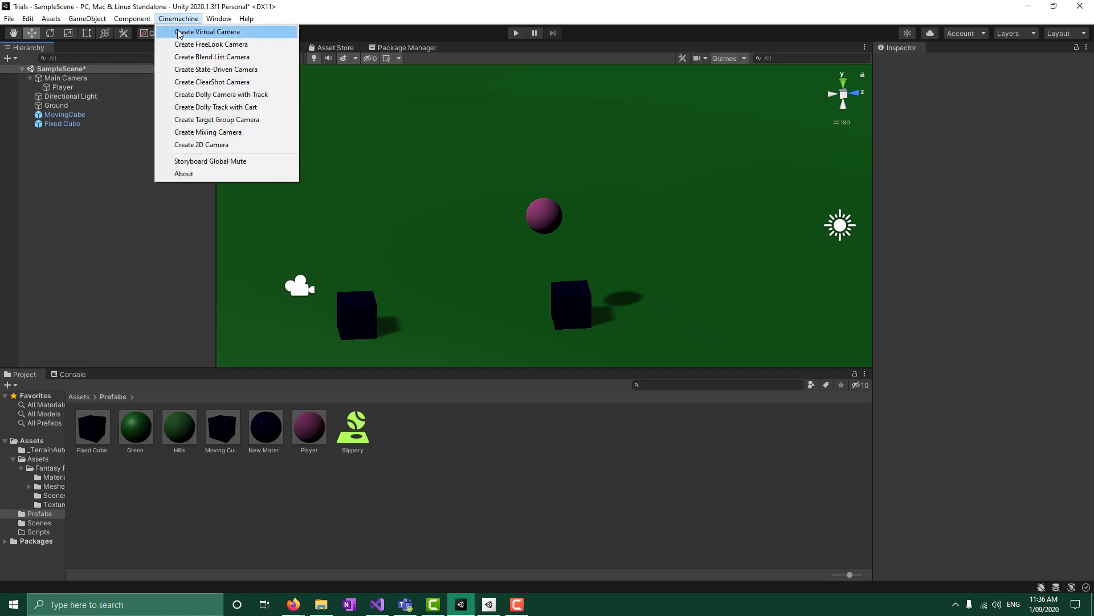
{"action": "left_click", "coordinate": [179, 32]}
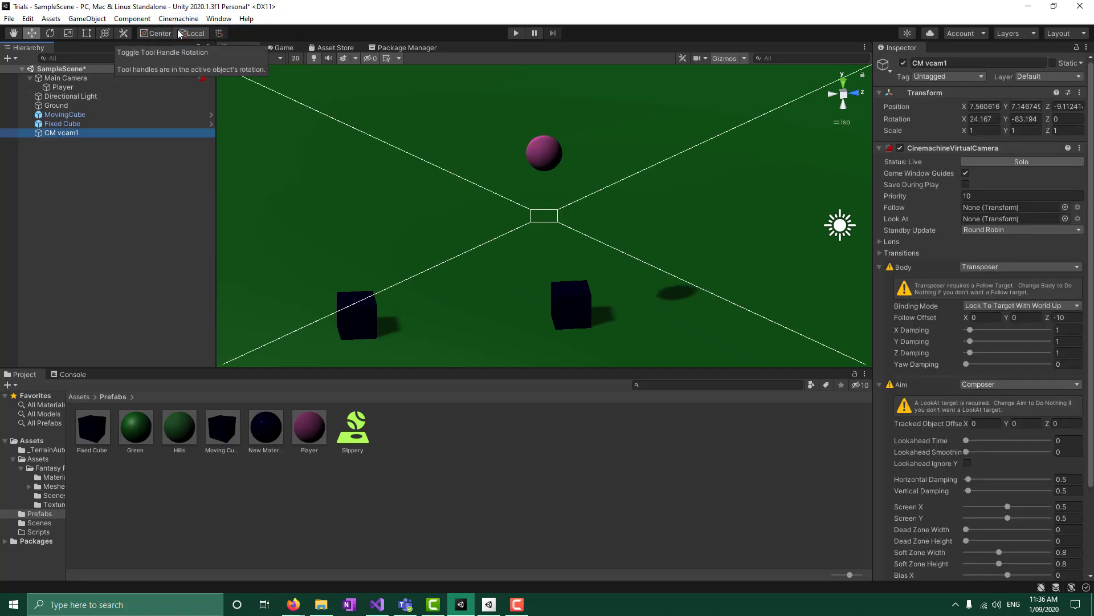
{"action": "left_click", "coordinate": [179, 18]}
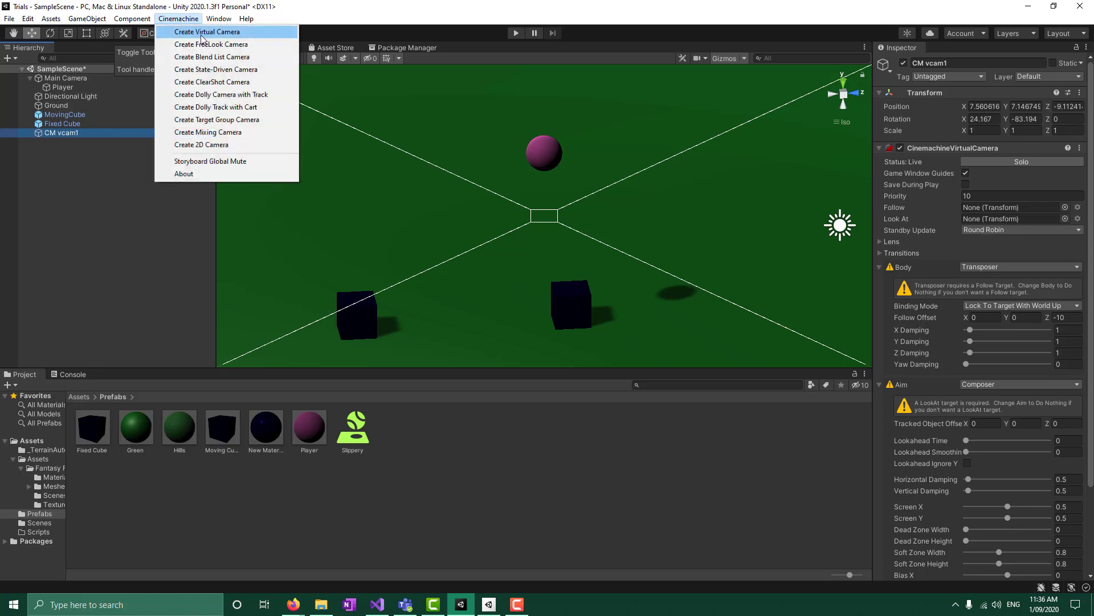
{"action": "left_click", "coordinate": [55, 219]}
- Assign Player as the Follow and Look At target of CM vcam1 and test-run the scene
{"action": "left_click", "coordinate": [61, 133]}
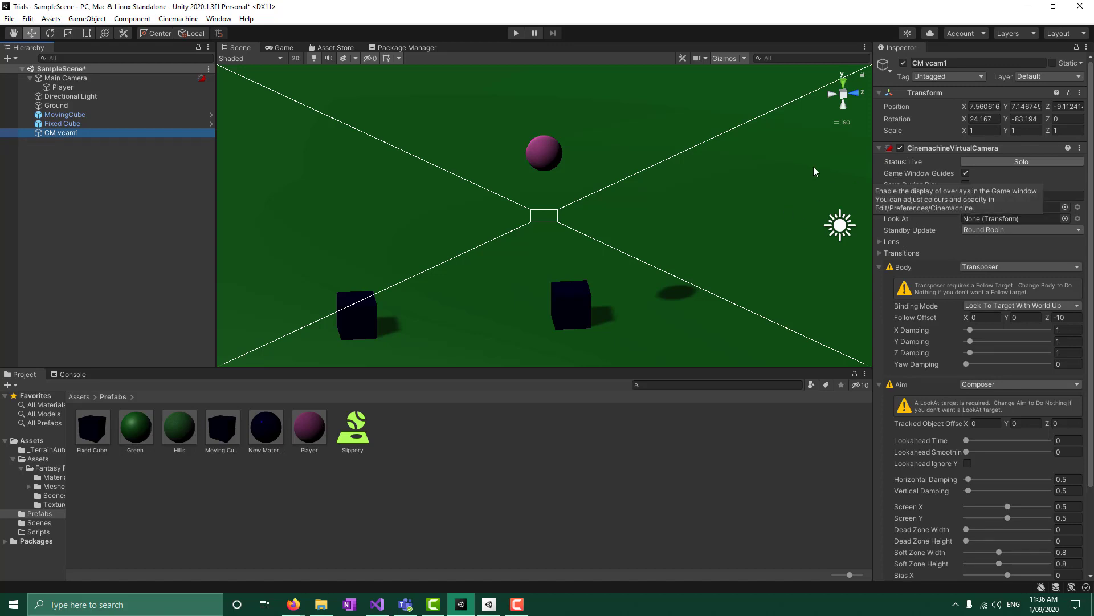
{"action": "mouse_move", "coordinate": [909, 217]}
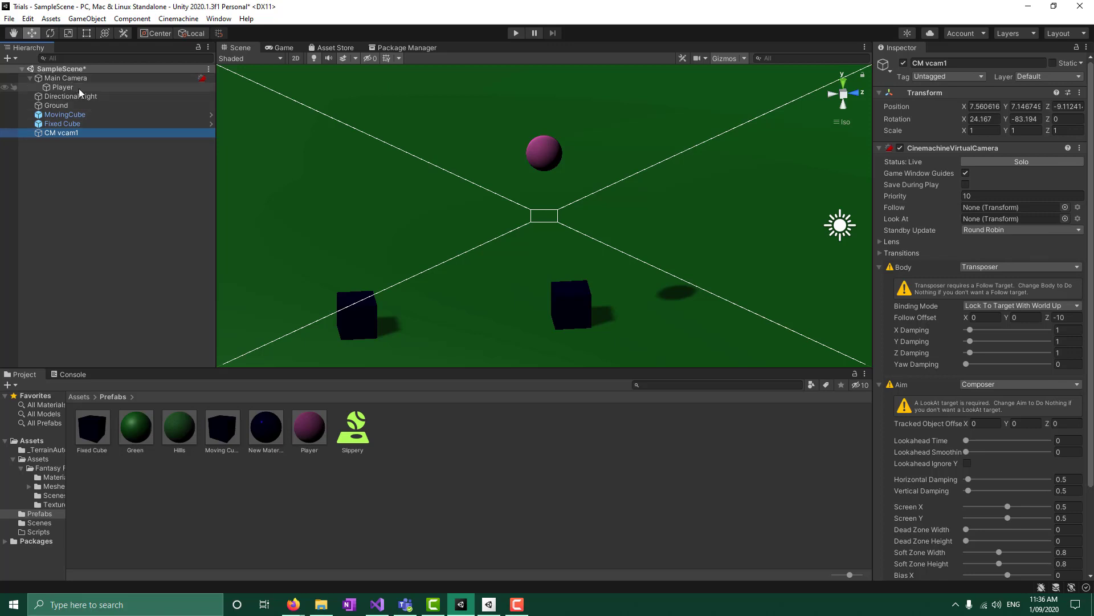
{"action": "left_click_drag", "start_coordinate": [57, 89], "coordinate": [988, 219]}
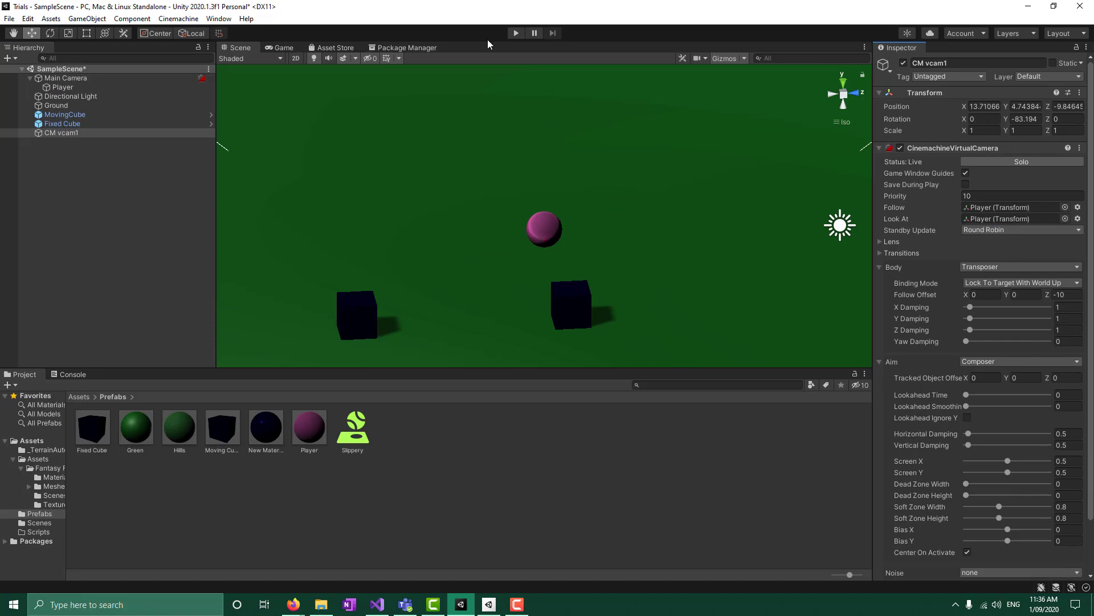
{"action": "left_click", "coordinate": [515, 34]}
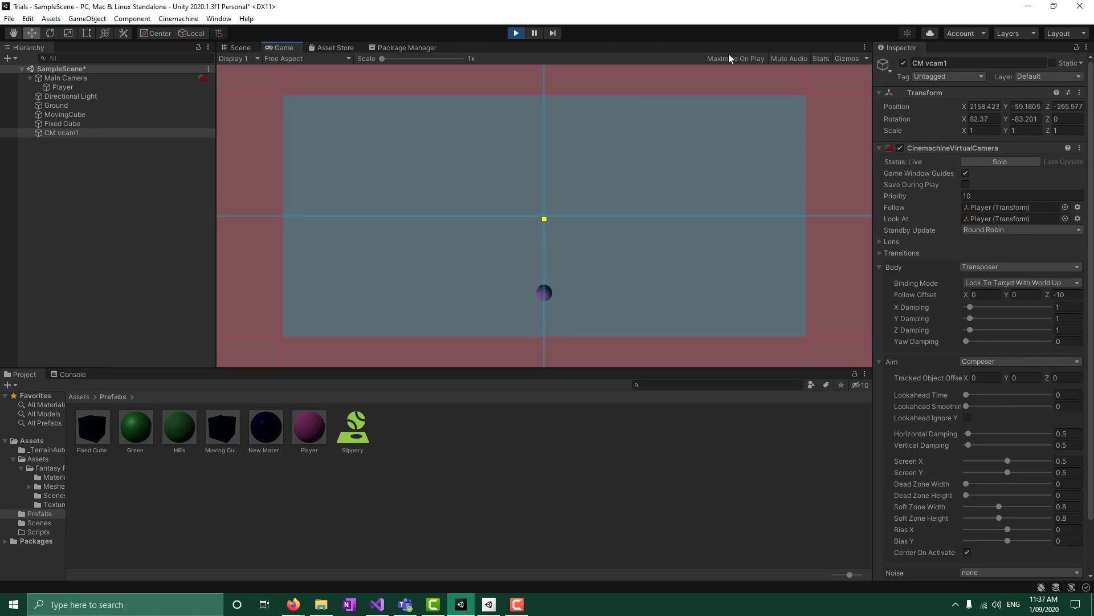
{"action": "left_click", "coordinate": [514, 32]}
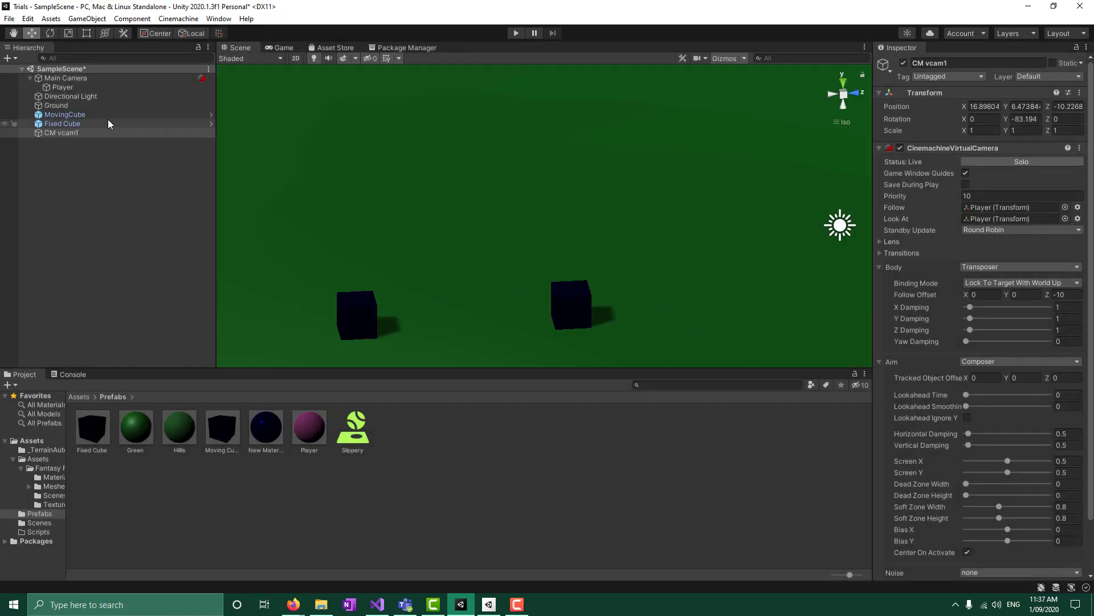
- Undo the Player target assignments and the creation of the virtual camera
{"action": "key", "text": "ctrl+z"}
{"action": "key", "text": "ctrl+z"}
{"action": "key", "text": "ctrl+z"}
{"action": "key", "text": "ctrl+z"}
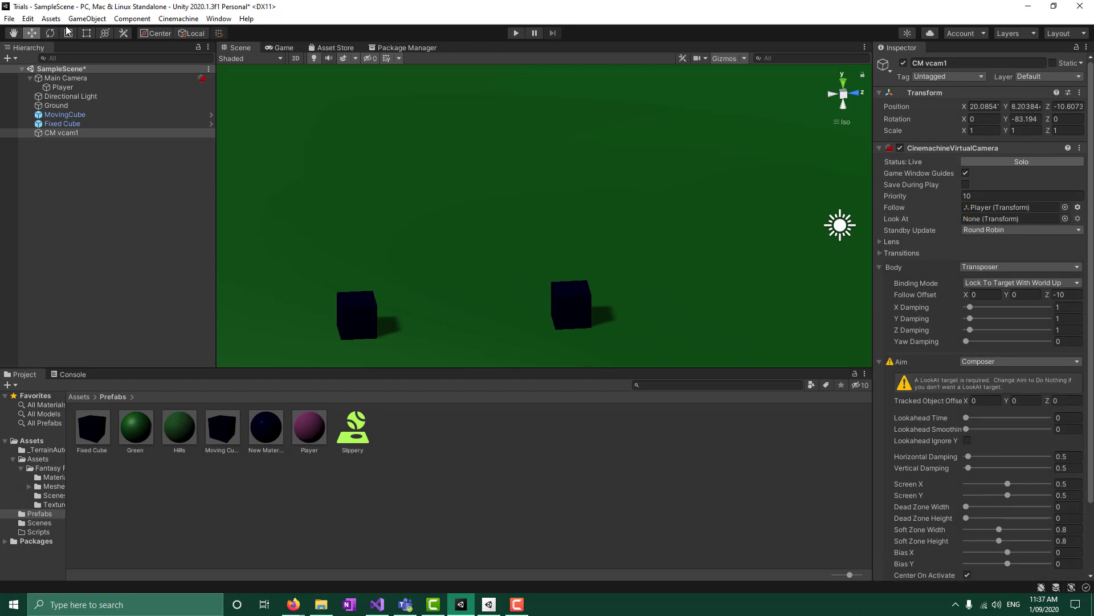
{"action": "key", "text": "ctrl+z"}
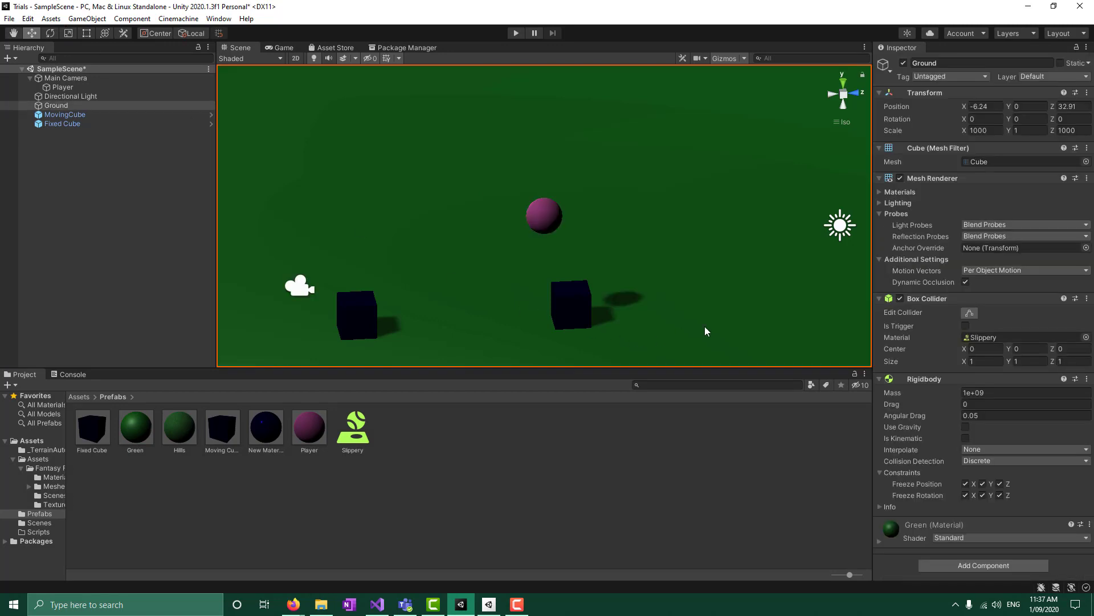
- Unparent Player from Main Camera so it sits at the root level of SampleScene, below Fixed Cube
{"action": "left_click", "coordinate": [973, 393]}
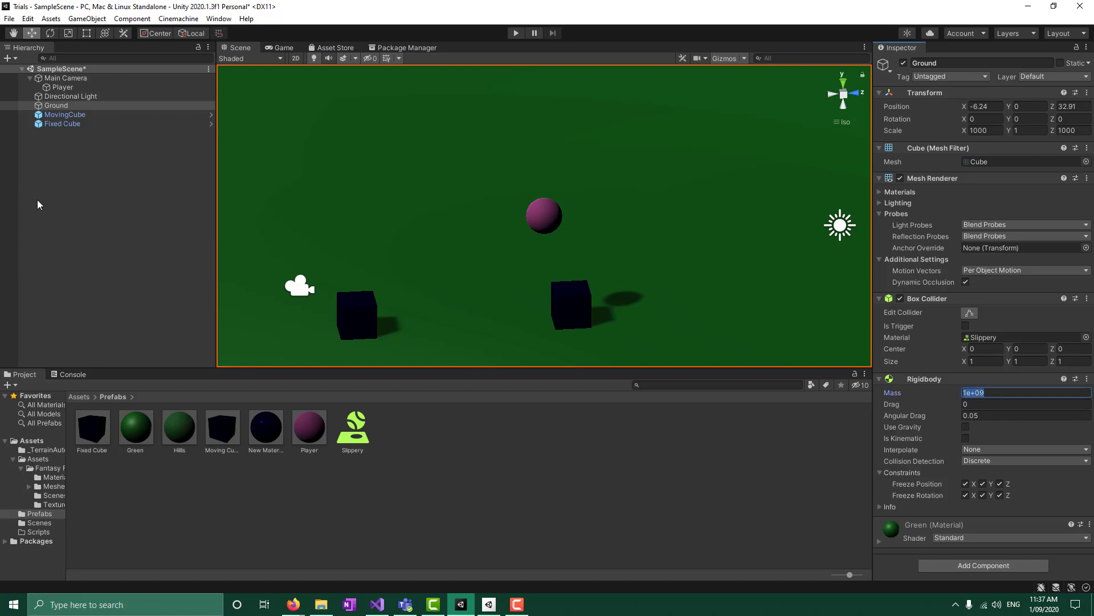
{"action": "left_click", "coordinate": [65, 210]}
{"action": "left_click_drag", "start_coordinate": [60, 88], "coordinate": [73, 127]}
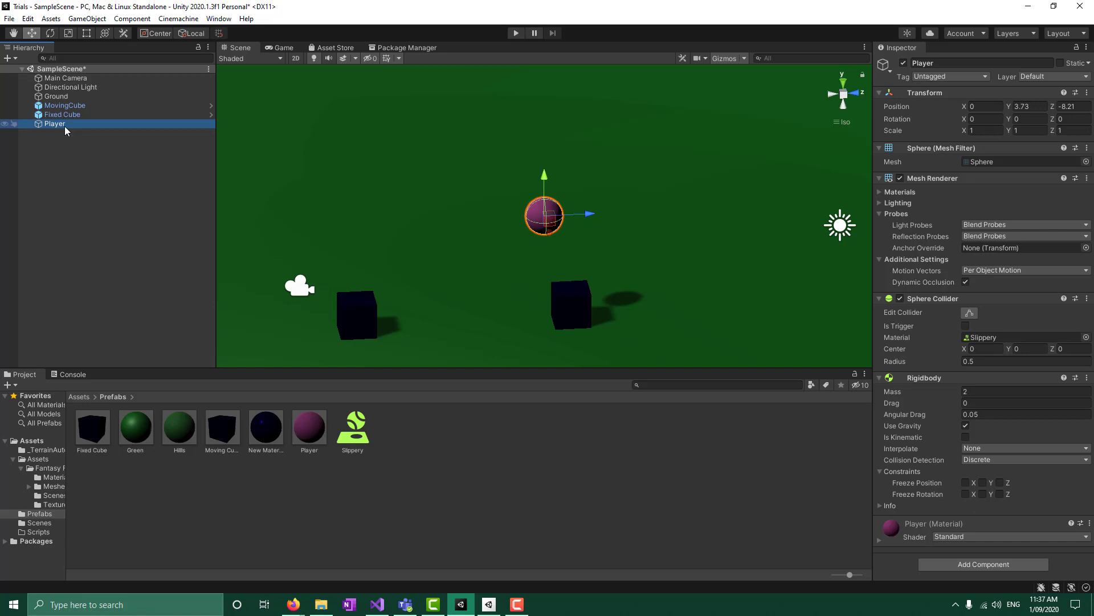
{"action": "left_click", "coordinate": [101, 159]}
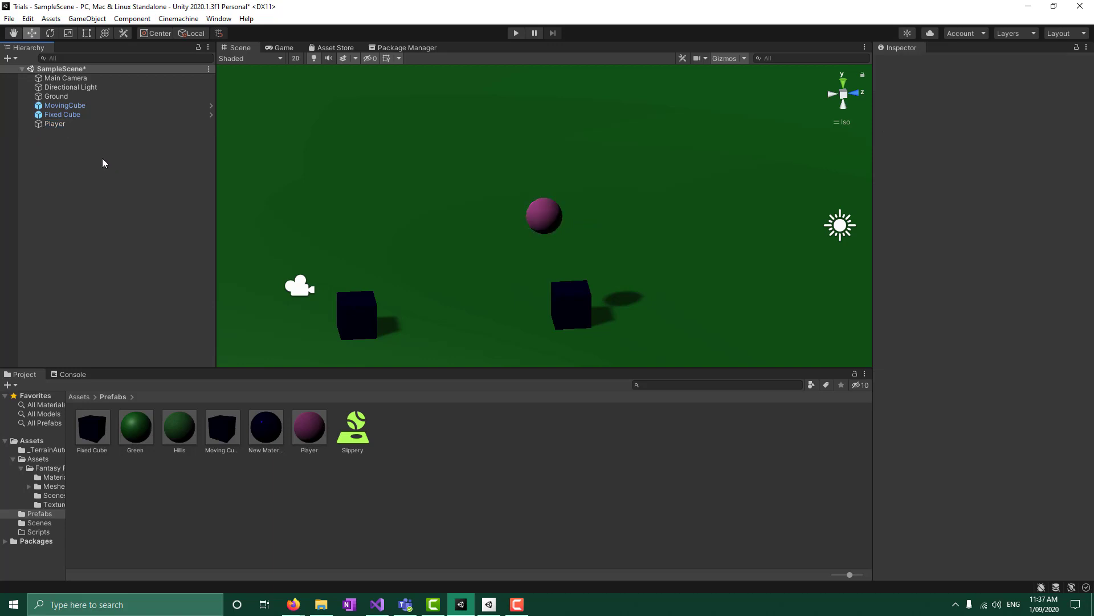
- Create a Cinemachine virtual camera with Player as its Follow and Look At target, and test-run the scene
{"action": "left_click", "coordinate": [186, 19]}
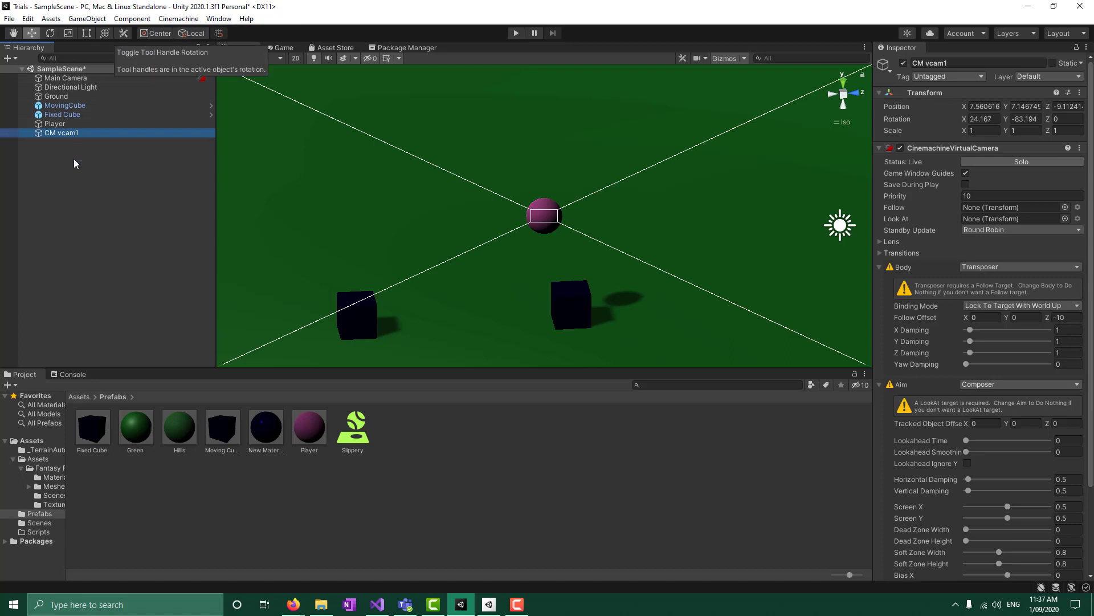
{"action": "left_click_drag", "start_coordinate": [57, 127], "coordinate": [994, 209]}
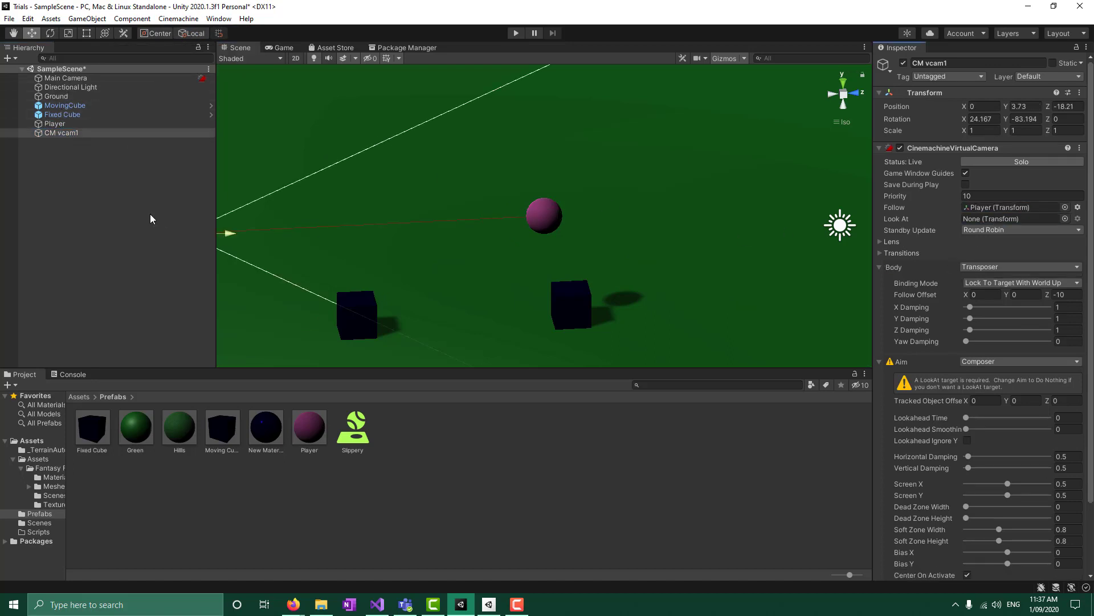
{"action": "left_click_drag", "start_coordinate": [57, 124], "coordinate": [1005, 221]}
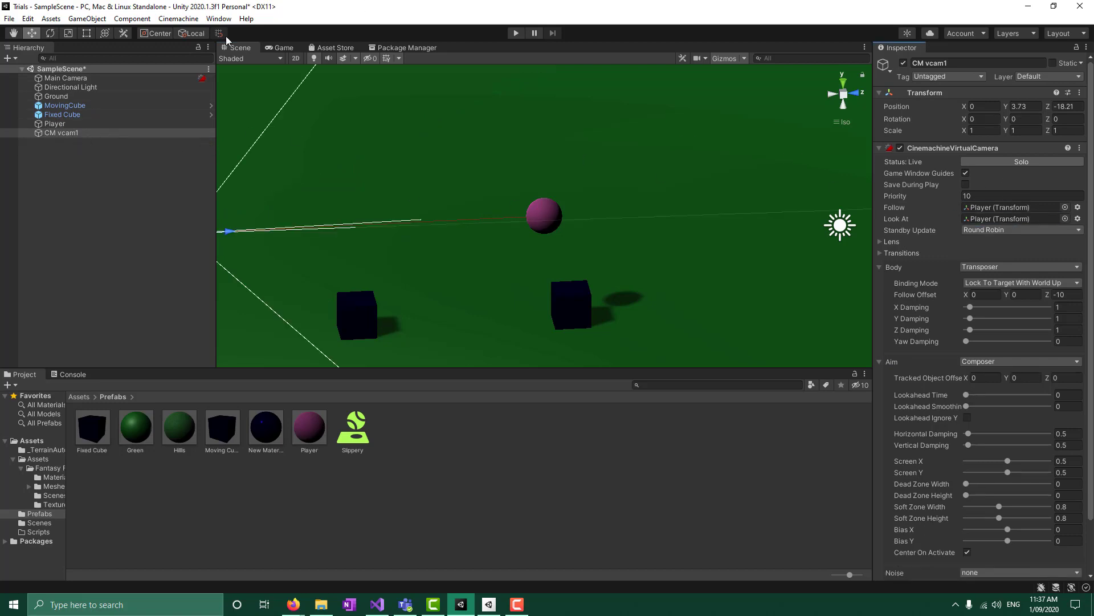
{"action": "left_click", "coordinate": [516, 32]}
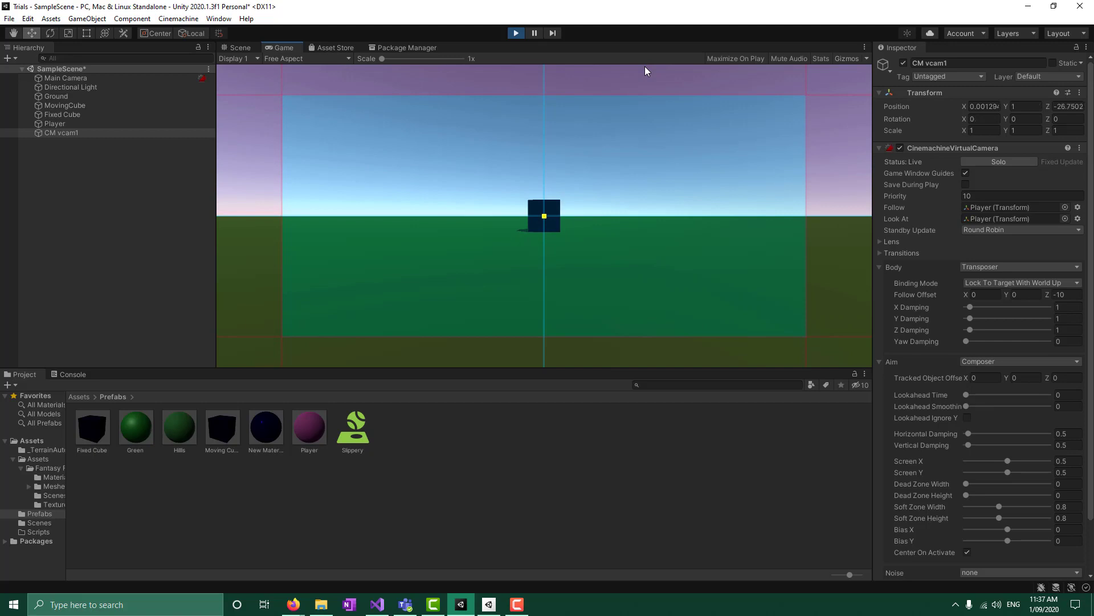
{"action": "left_click", "coordinate": [513, 33]}
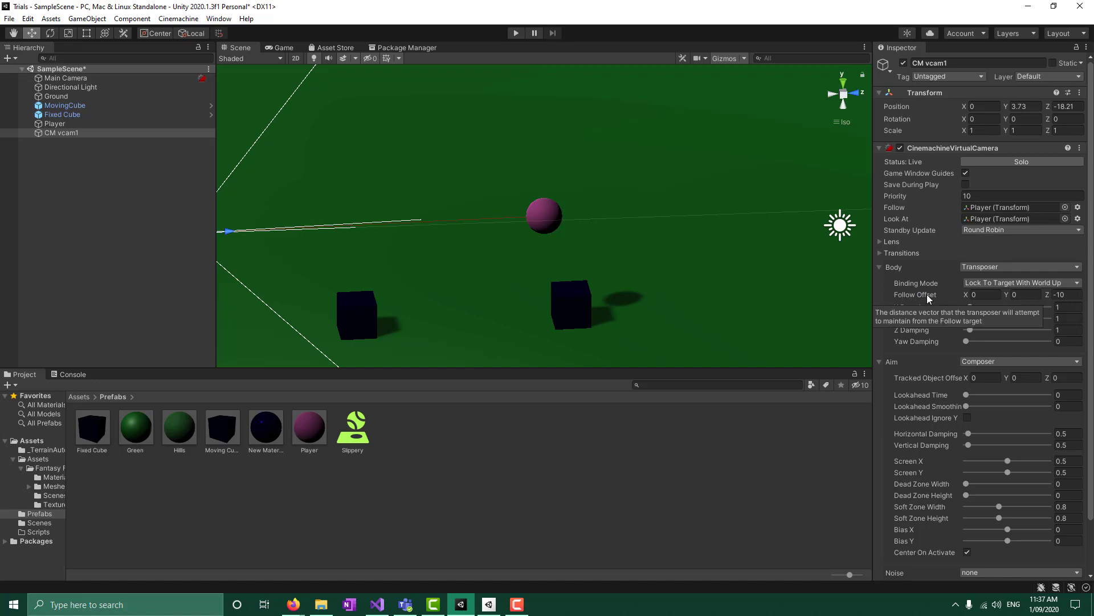
- Set the Follow Offset Z of CM vcam1 to -5 and test-run the scene
{"action": "left_click", "coordinate": [1071, 293]}
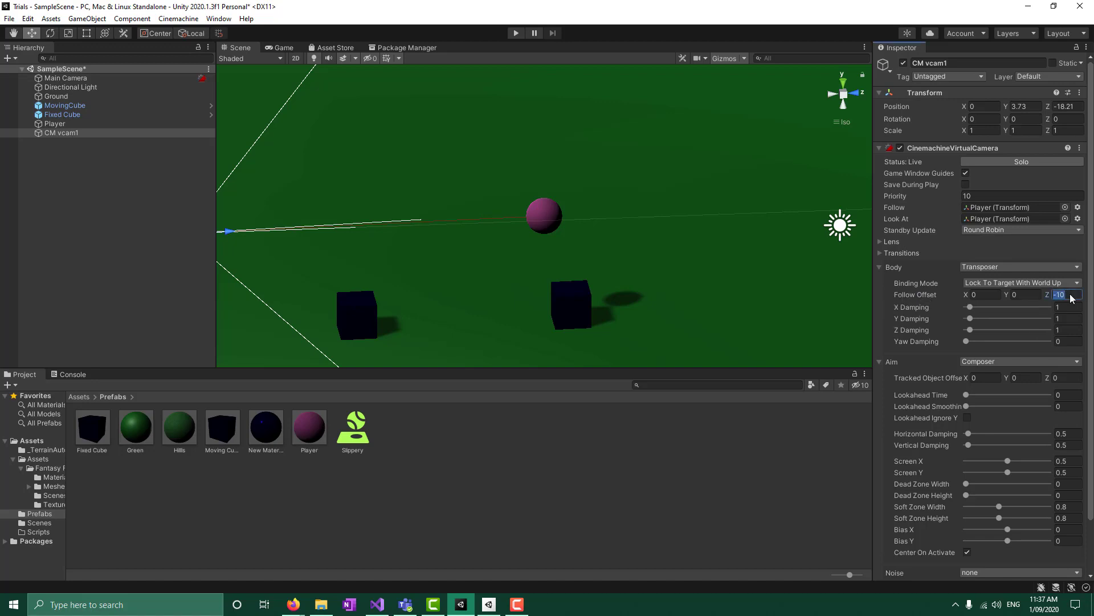
{"action": "left_click", "coordinate": [1070, 295]}
{"action": "key", "text": "BackSpace"}
{"action": "key", "text": "BackSpace"}
{"action": "key", "text": "BackSpace"}
{"action": "key", "text": "Return"}
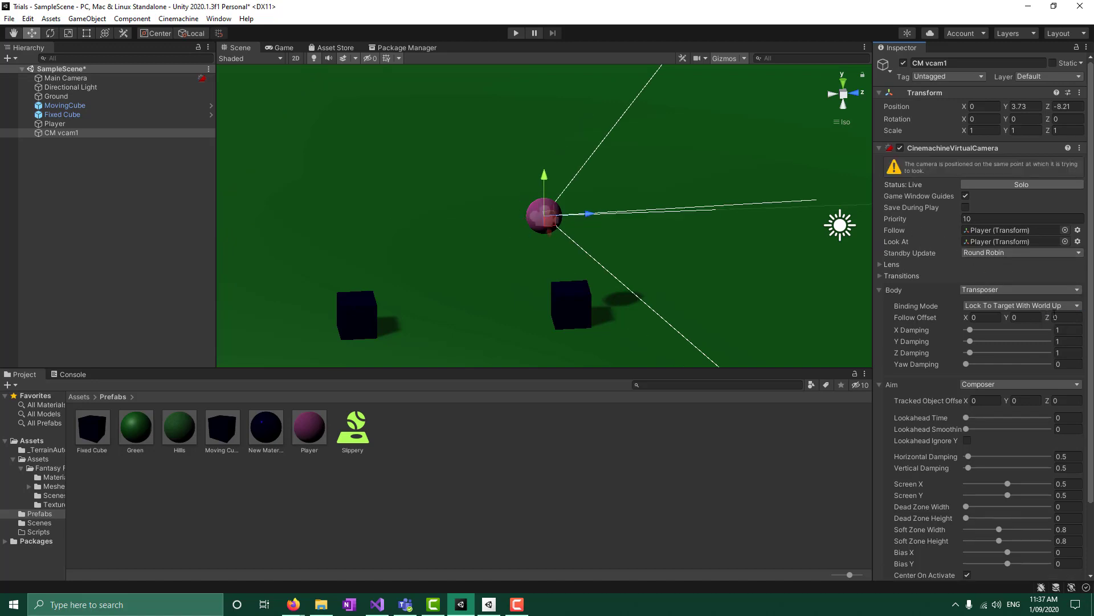
{"action": "left_click", "coordinate": [1068, 315]}
{"action": "type", "text": "-5"}
{"action": "key", "text": "Return"}
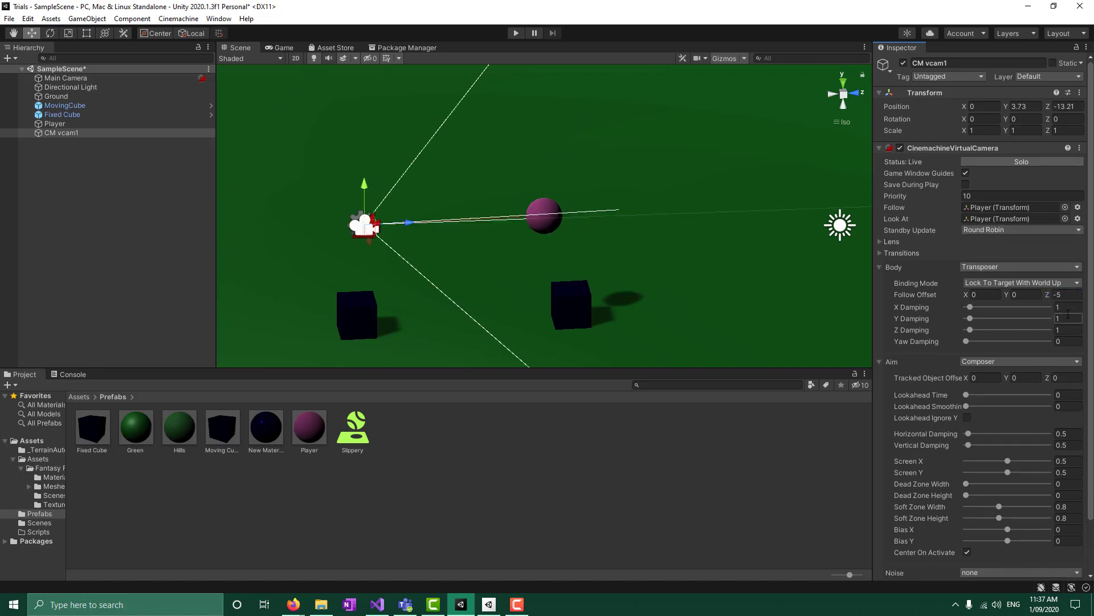
{"action": "left_click", "coordinate": [515, 34]}
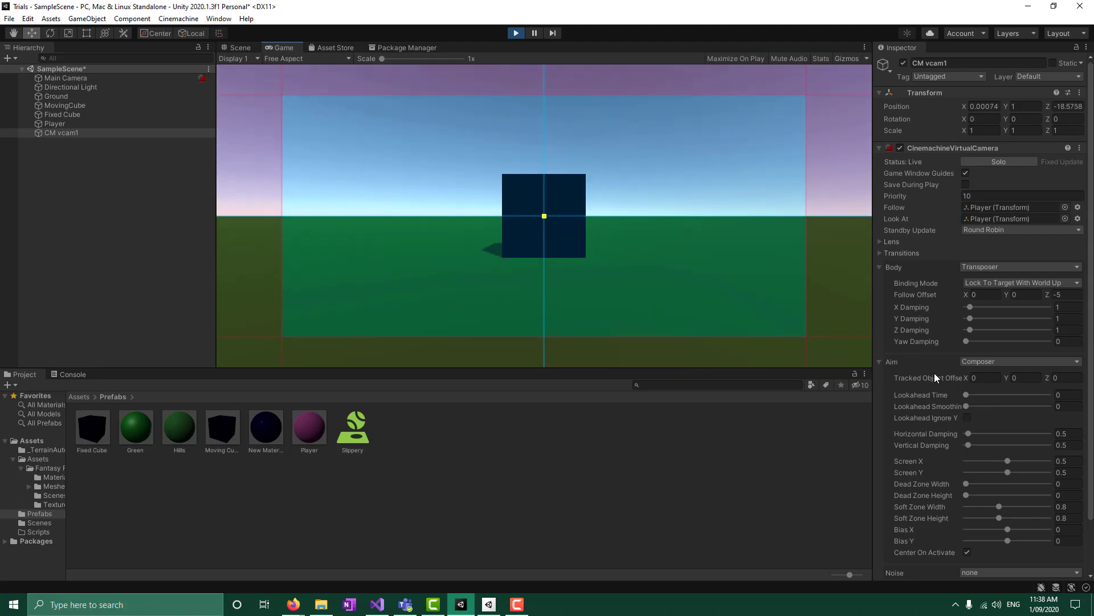
{"action": "key", "text": "ctrl+p"}
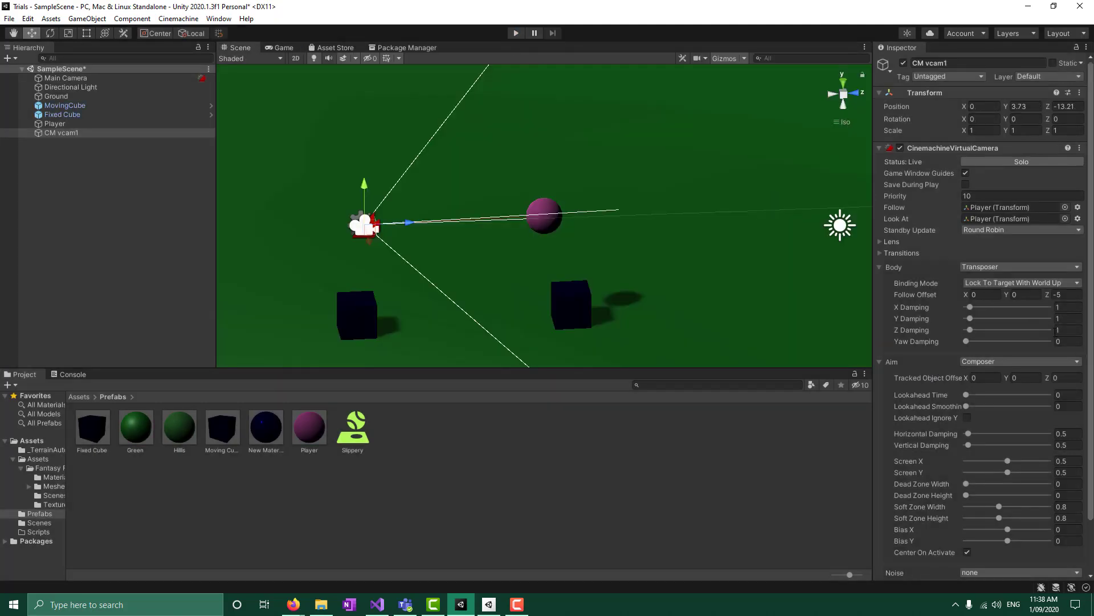
- Set the Follow Offset Y of CM vcam1 to 2 and test-run the scene
{"action": "left_click", "coordinate": [1029, 295]}
{"action": "type", "text": "2"}
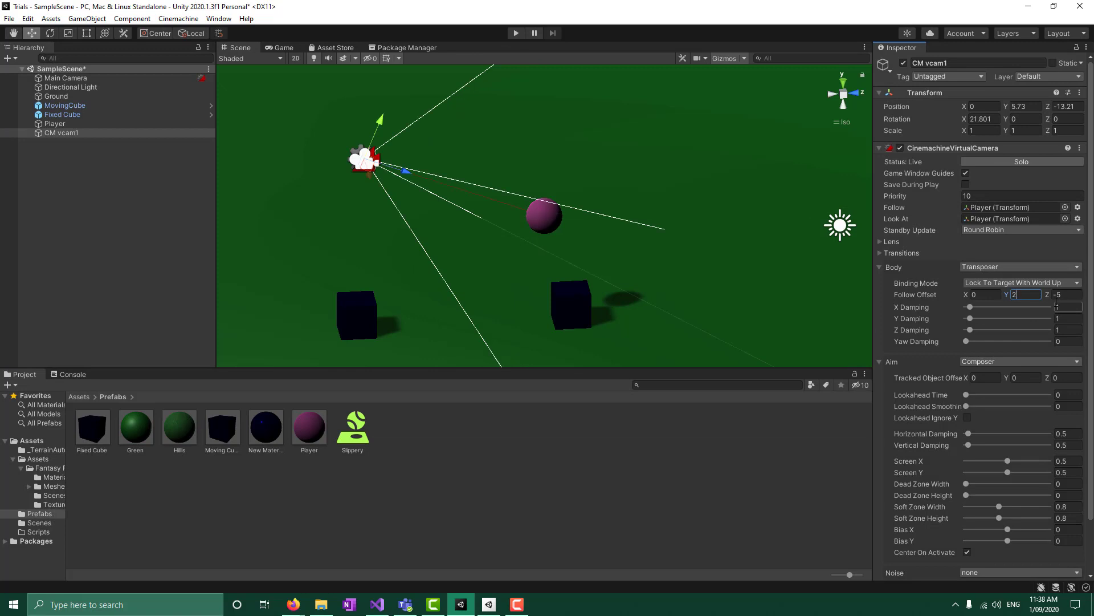
{"action": "left_click", "coordinate": [516, 32]}
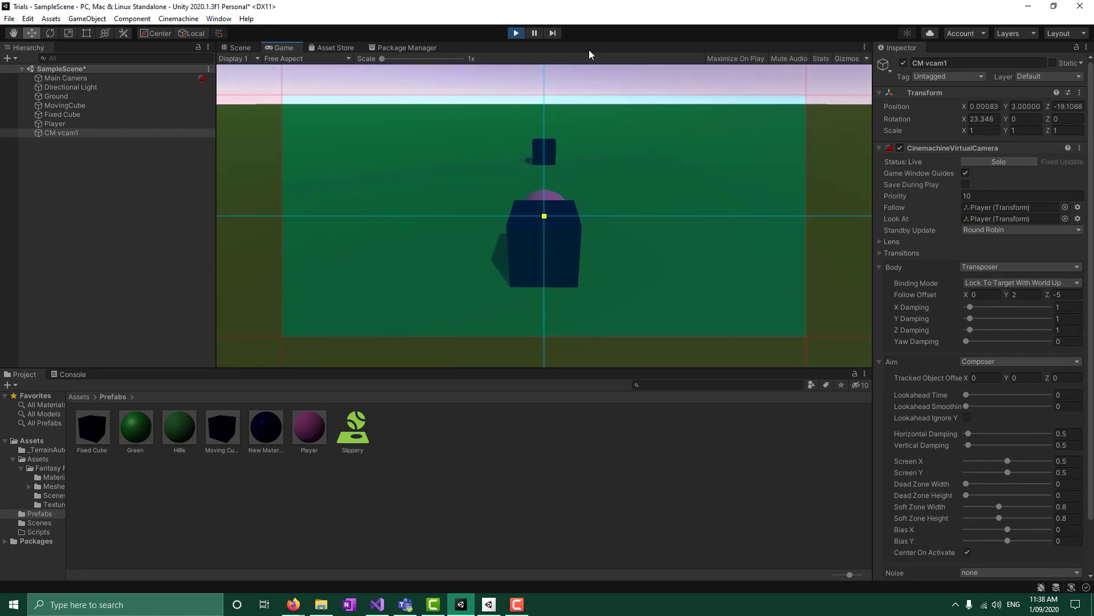
{"action": "left_click", "coordinate": [516, 32]}
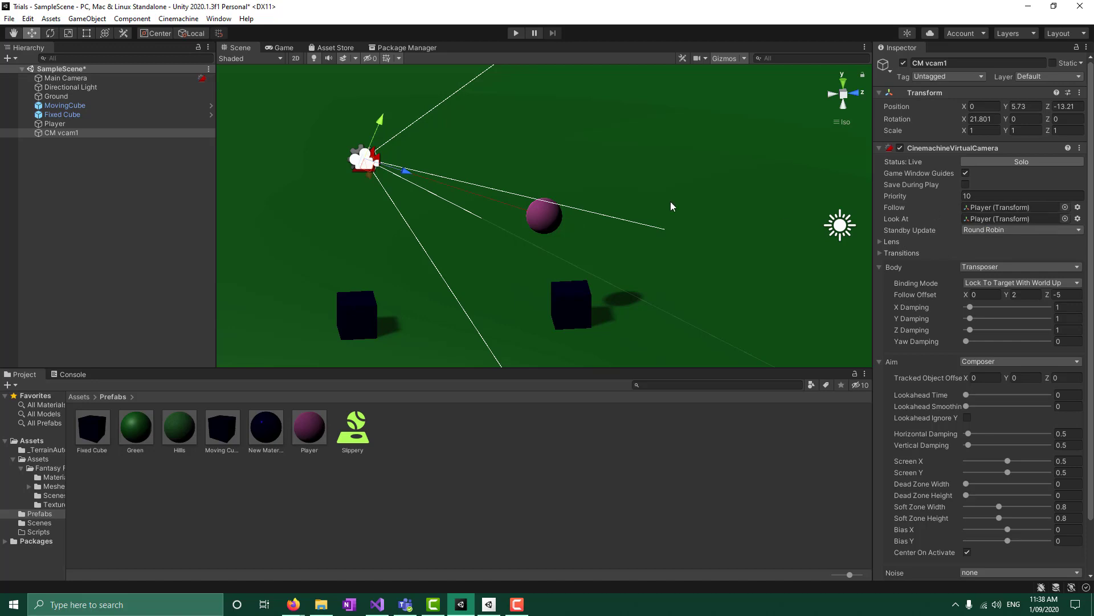
- Try Ground as the Look At target of CM vcam1 in a test run, and reassign Player as the Look At target
{"action": "left_click_drag", "start_coordinate": [70, 102], "coordinate": [1018, 222]}
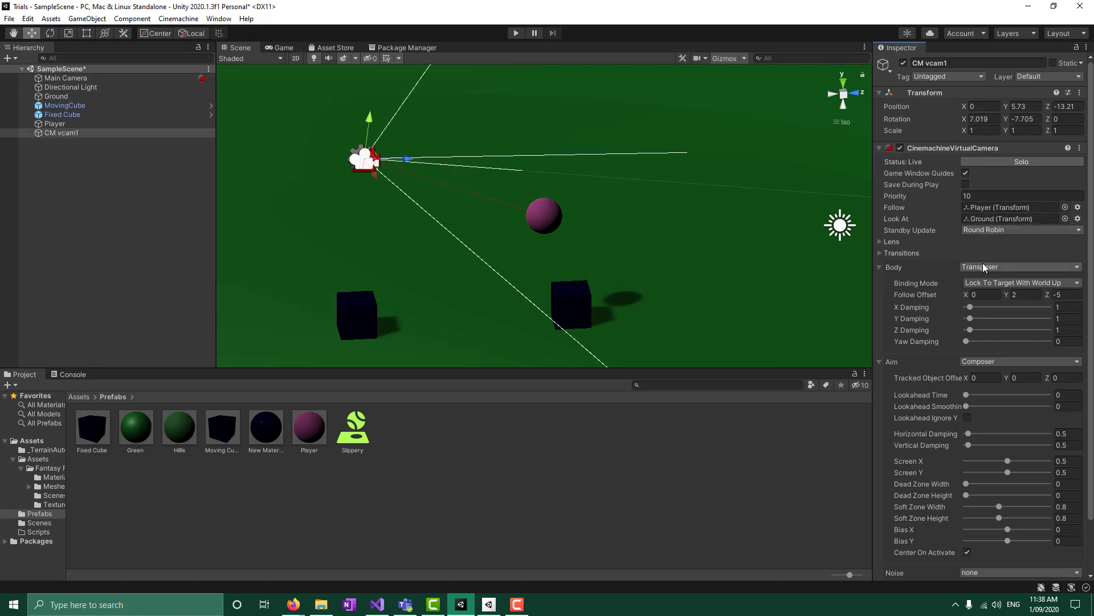
{"action": "left_click", "coordinate": [517, 36]}
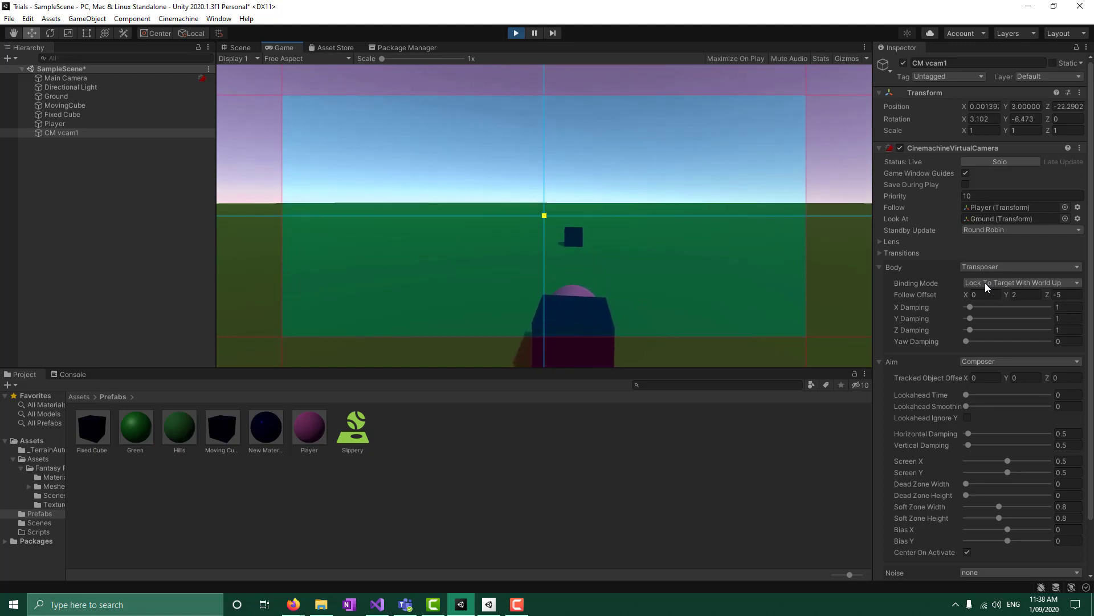
{"action": "left_click", "coordinate": [517, 34]}
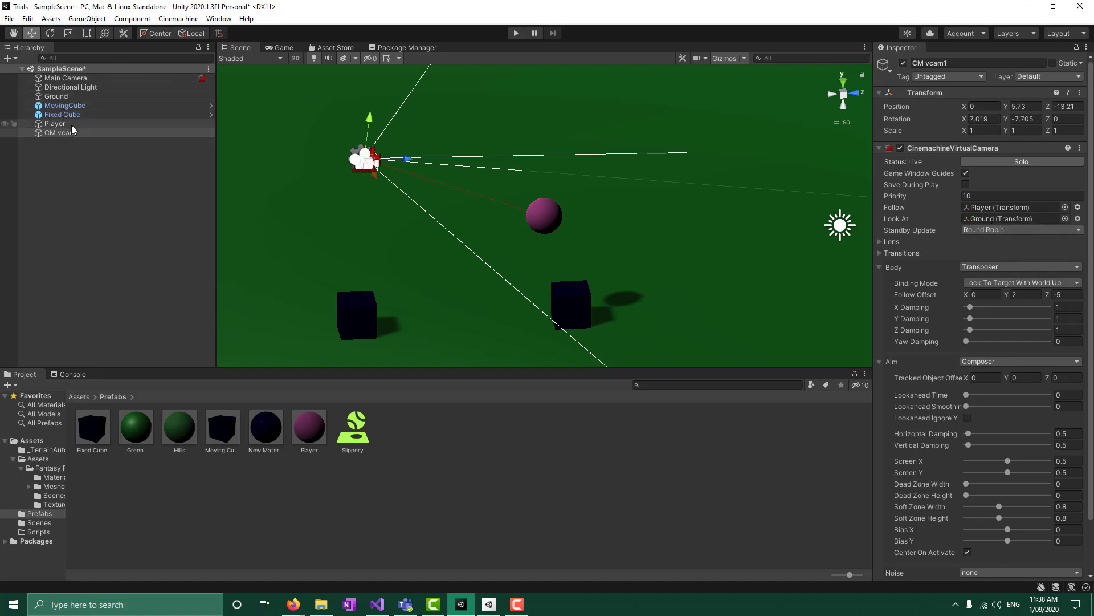
{"action": "left_click_drag", "start_coordinate": [55, 124], "coordinate": [1009, 218]}
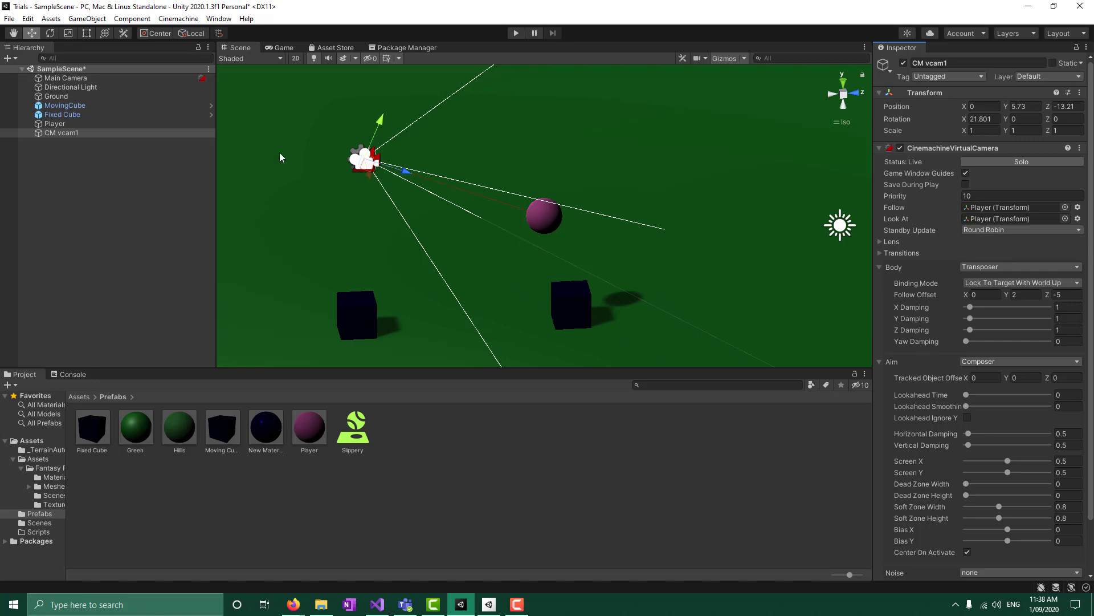
- With the Game view shown, set the Aim Dead Zone Width and Height of CM vcam1 to 0.48 and test-run the scene
{"action": "left_click", "coordinate": [282, 48]}
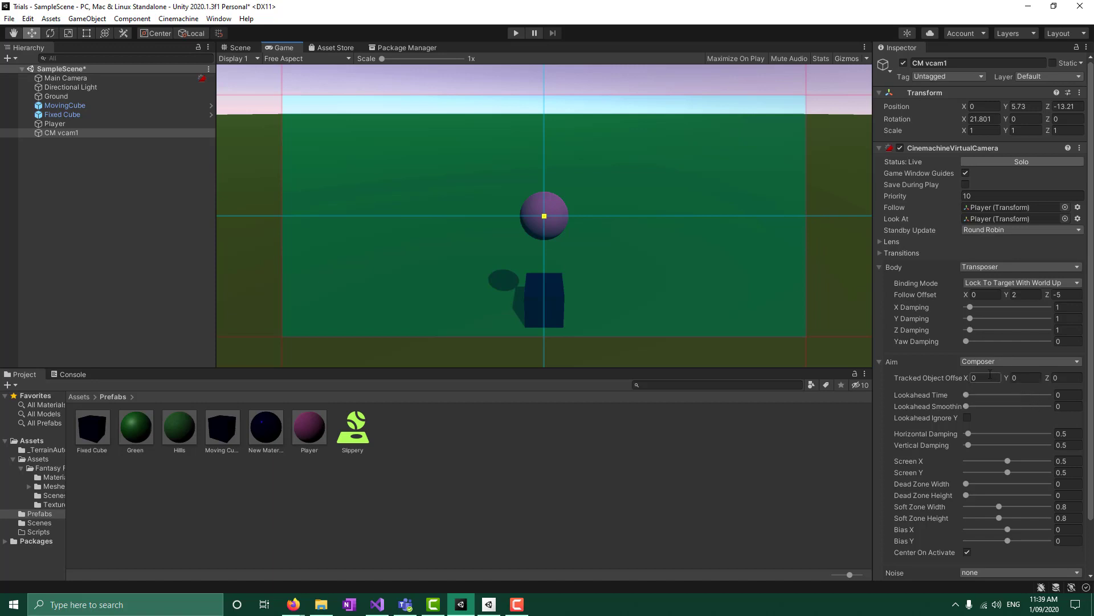
{"action": "scroll", "coordinate": [996, 437], "scroll_direction": "down", "scroll_amount": 3}
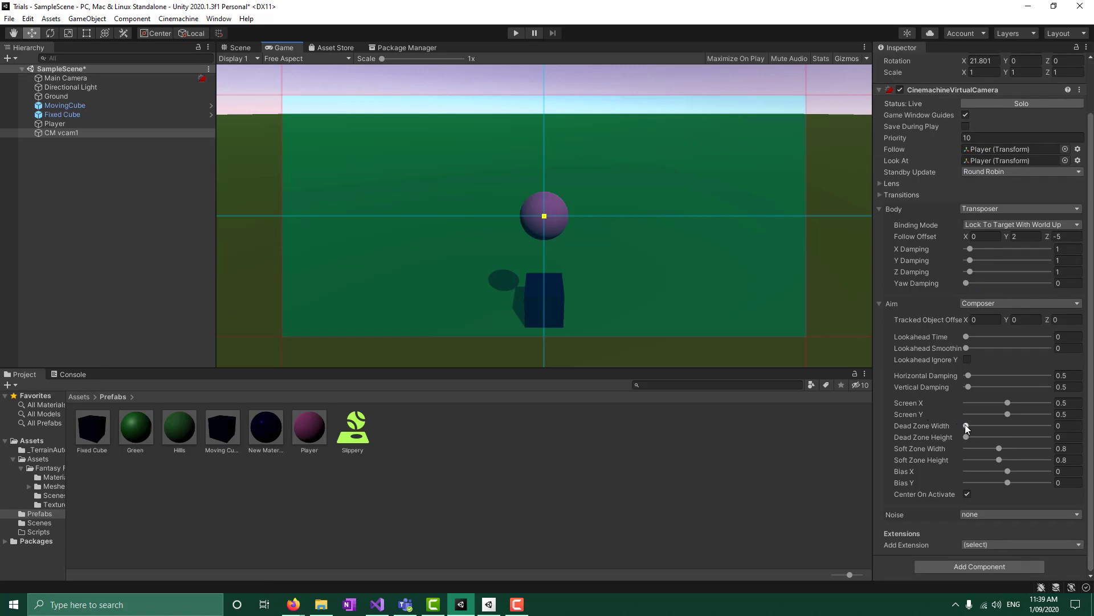
{"action": "left_click_drag", "start_coordinate": [965, 424], "coordinate": [990, 439]}
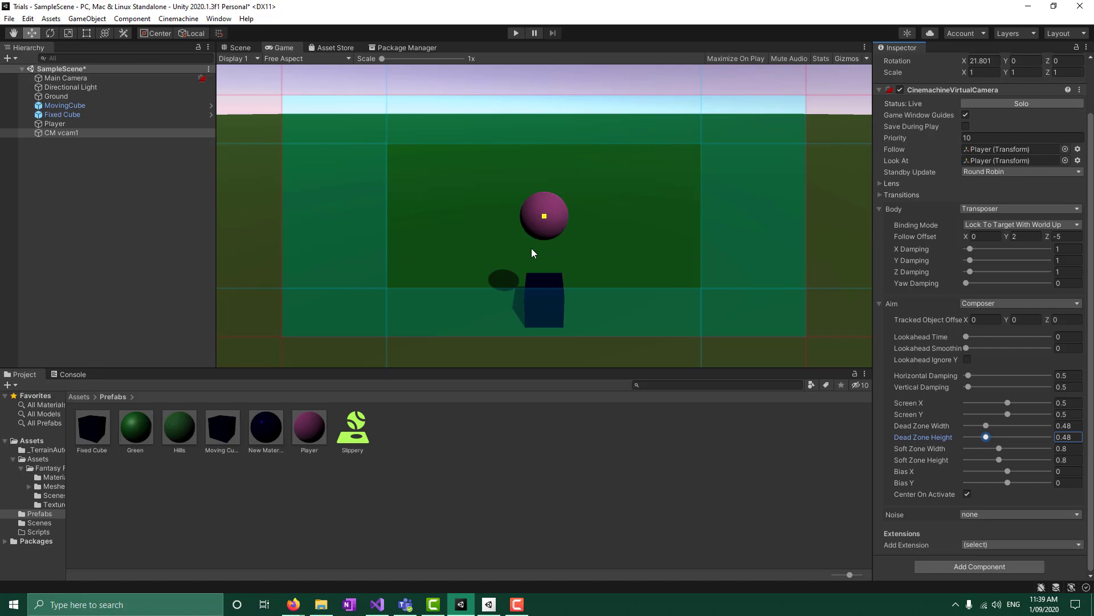
{"action": "left_click", "coordinate": [515, 33]}
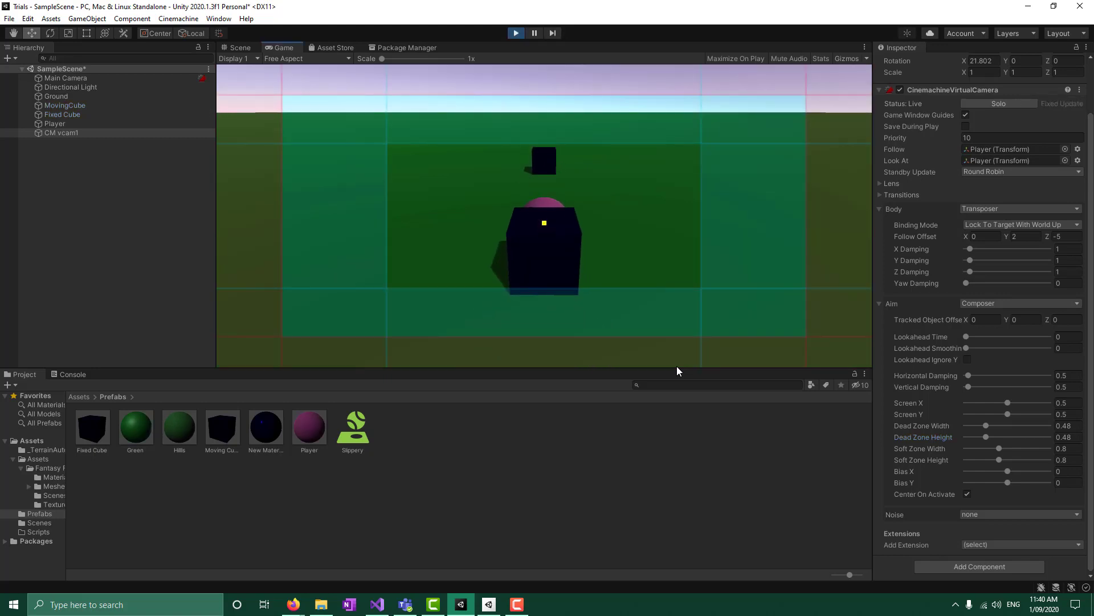
{"action": "left_click", "coordinate": [515, 34]}
{"action": "left_click", "coordinate": [514, 32]}
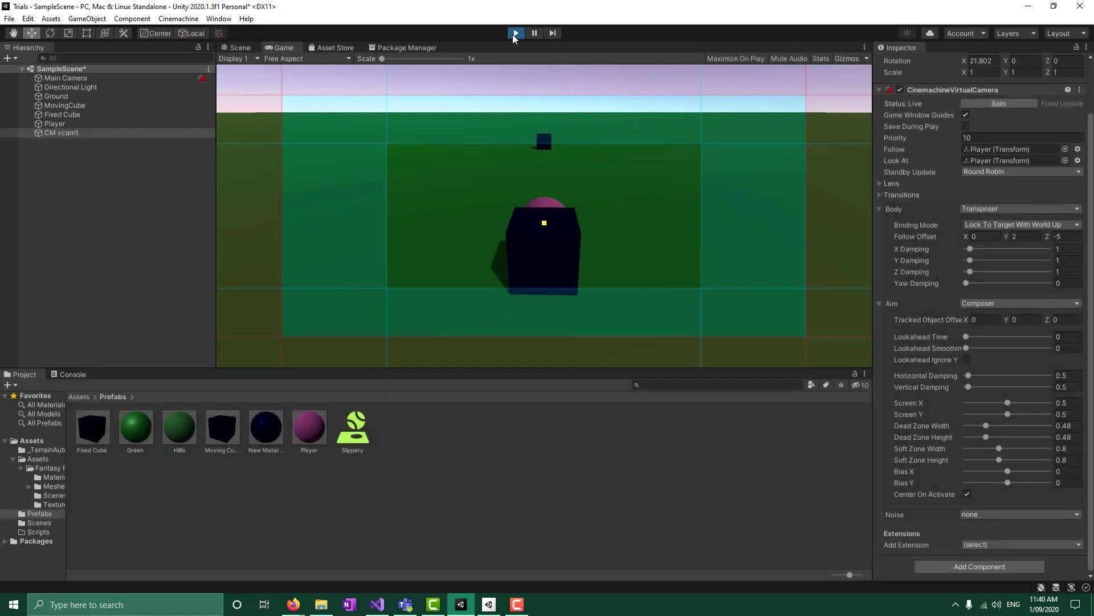
{"action": "left_click", "coordinate": [515, 33]}
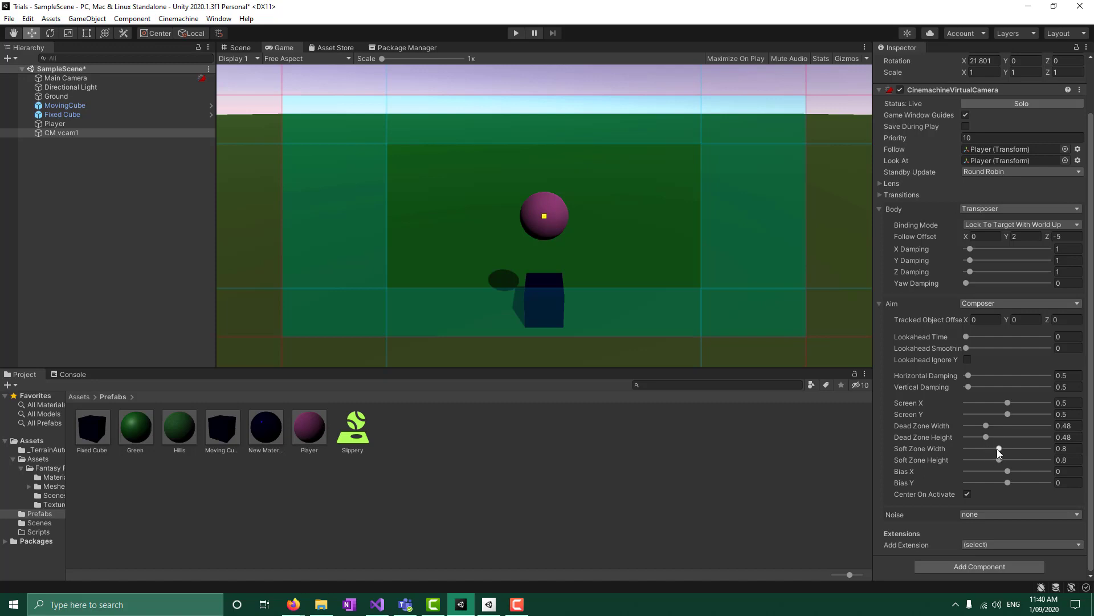
- Set the Dead Zone and Soft Zone widths to 0.84 and both zone heights to 1.01, and test-run the scene
{"action": "mouse_move", "coordinate": [996, 450]}
{"action": "left_mouse_down"}
{"action": "mouse_move", "coordinate": [1001, 426]}
{"action": "mouse_move", "coordinate": [1008, 438]}
{"action": "left_mouse_up"}
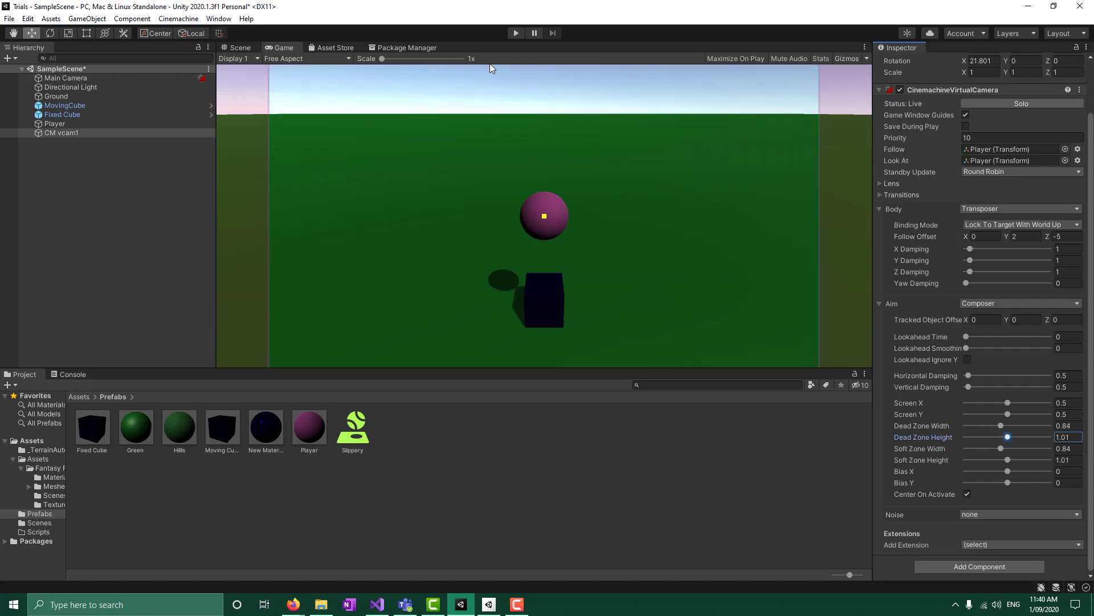
{"action": "left_click", "coordinate": [513, 34]}
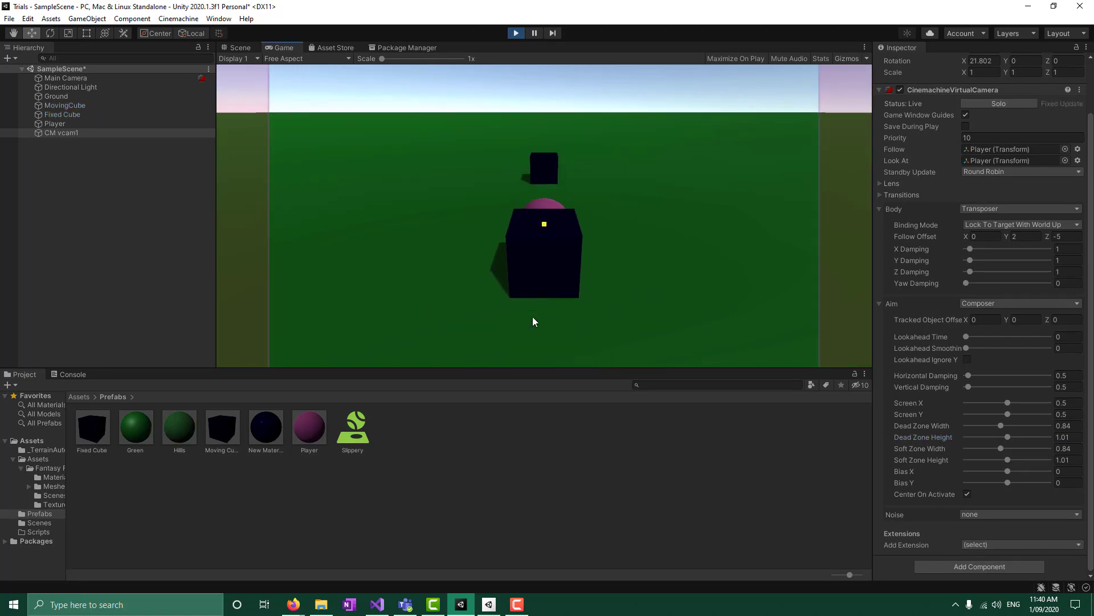
{"action": "left_click", "coordinate": [516, 33]}
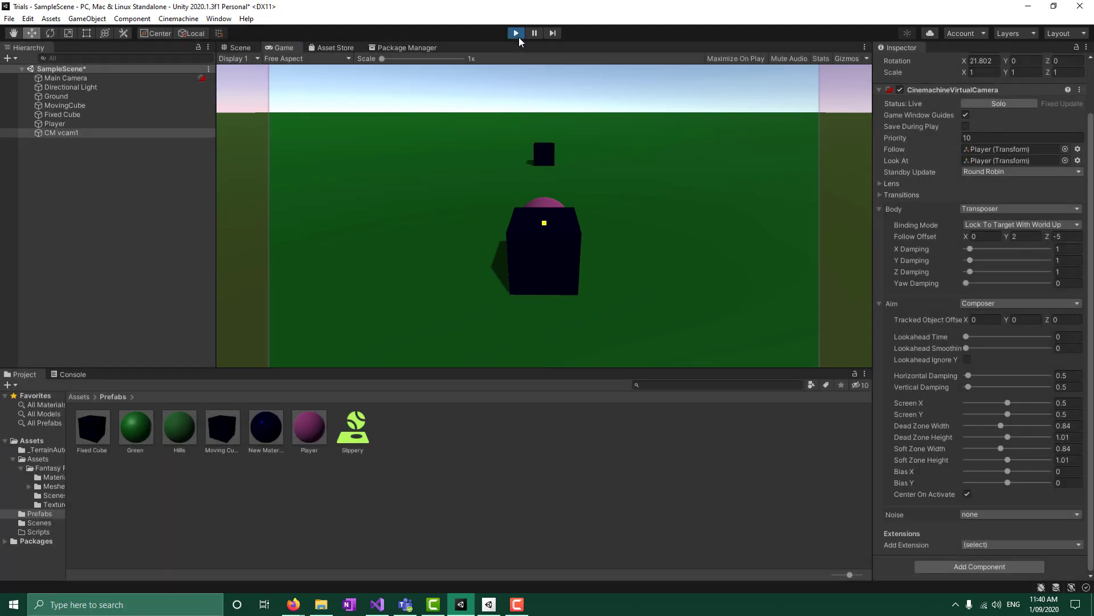
- Set Dead Zone Width to 0.37, Dead Zone Height to 0.4, Soft Zone Height to 0.9 and Screen X to 0.42
{"action": "left_click_drag", "start_coordinate": [1001, 425], "coordinate": [1003, 461]}
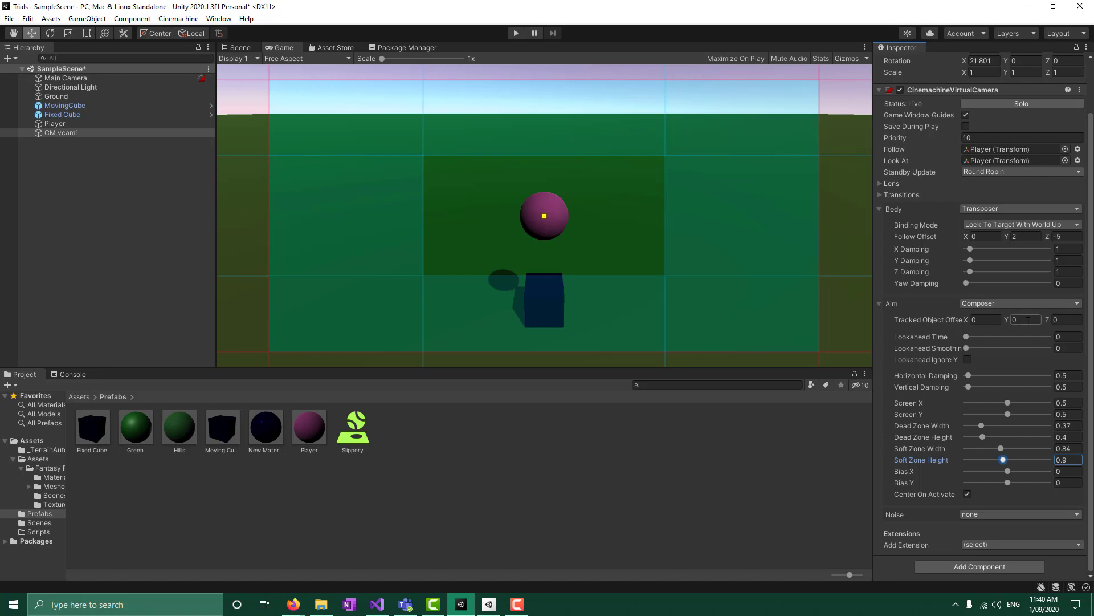
{"action": "left_click", "coordinate": [1003, 403]}
{"action": "left_click_drag", "start_coordinate": [1006, 403], "coordinate": [1005, 405]}
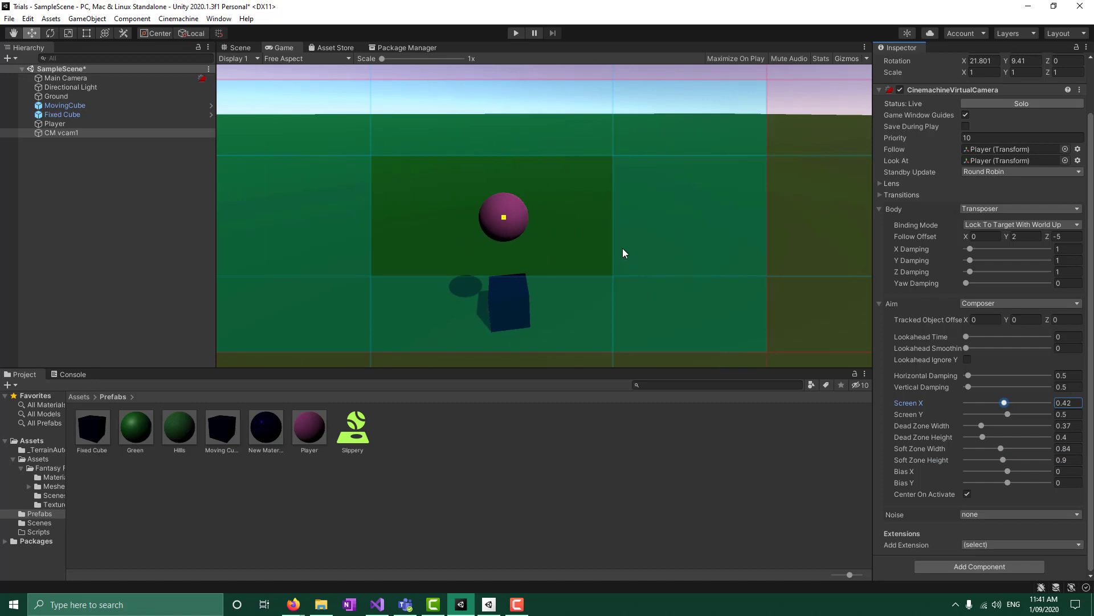